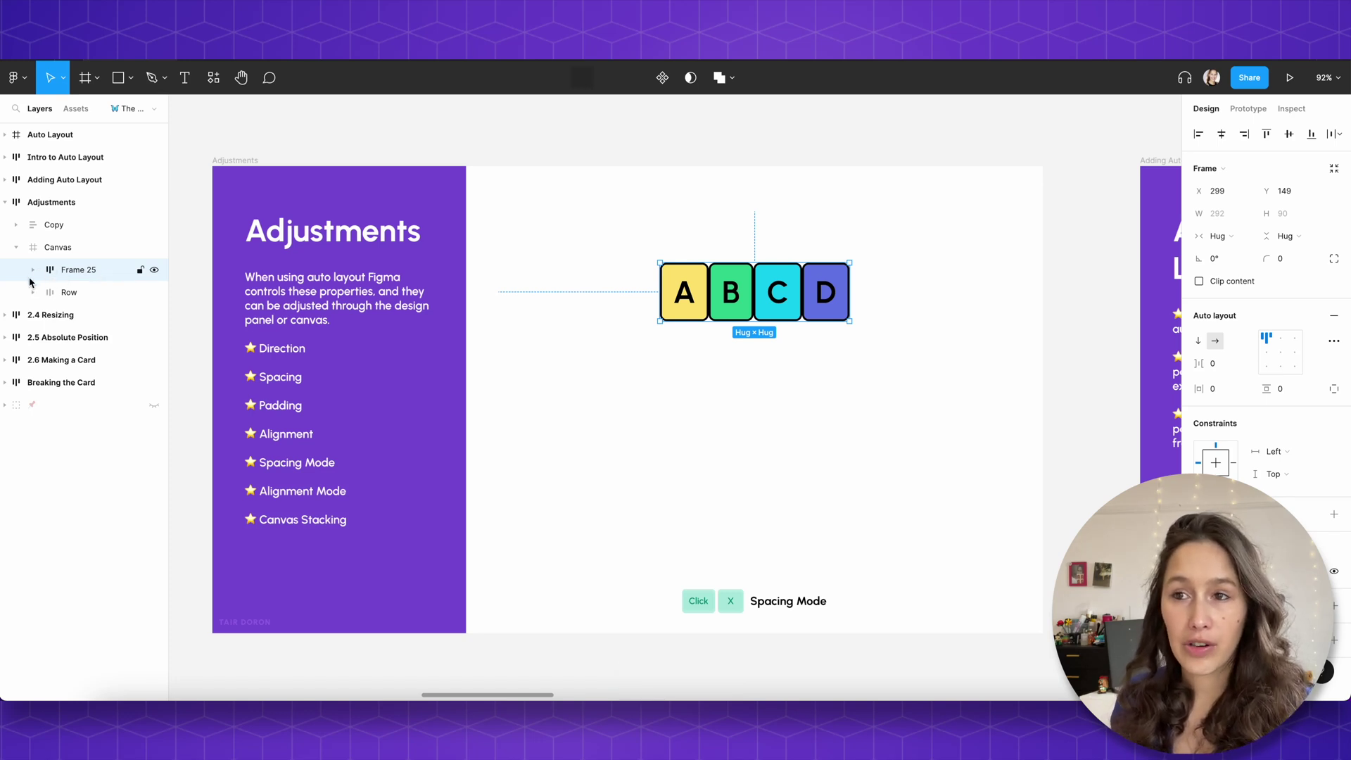
Step: Rename Frame 25 as Letters and try its auto layout in the vertical direction before returning it to horizontal
{"action": "double_click", "coordinate": [70, 269]}
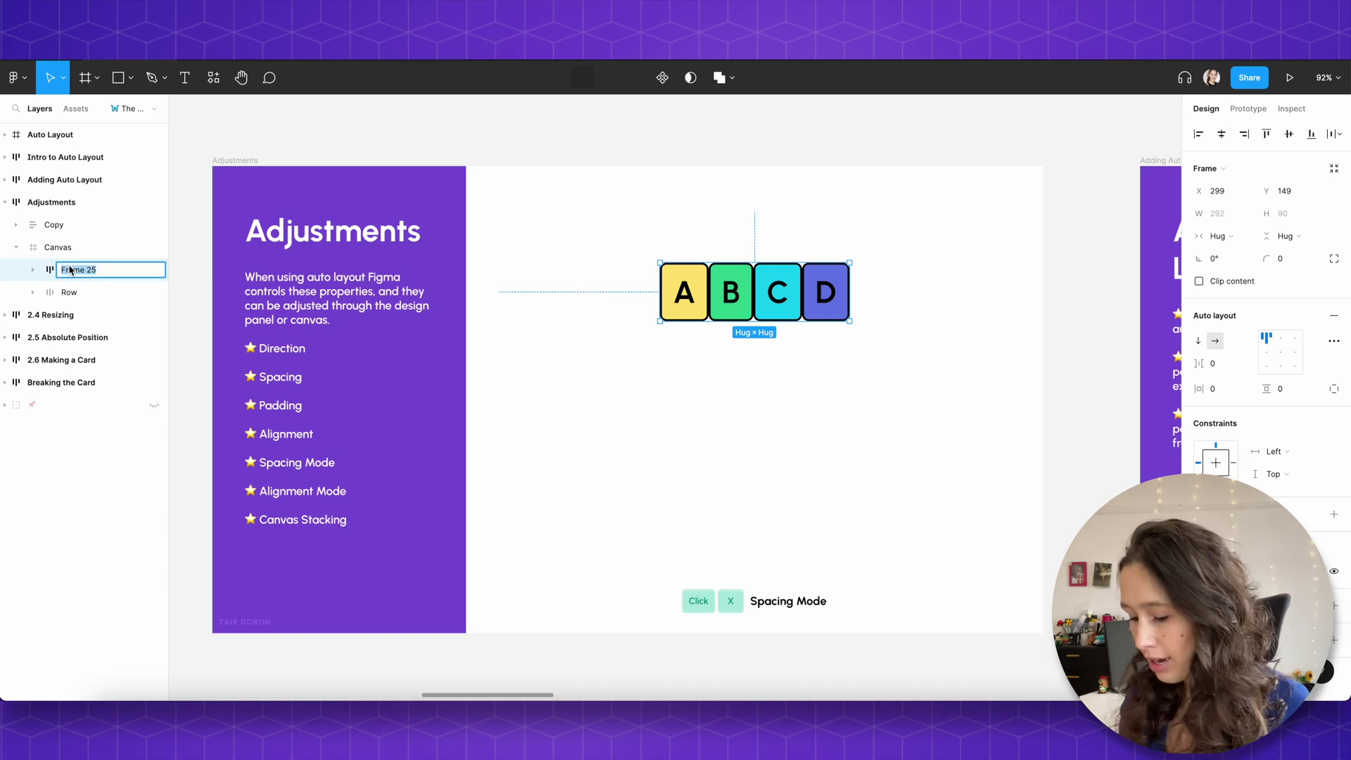
{"action": "key", "text": "Return"}
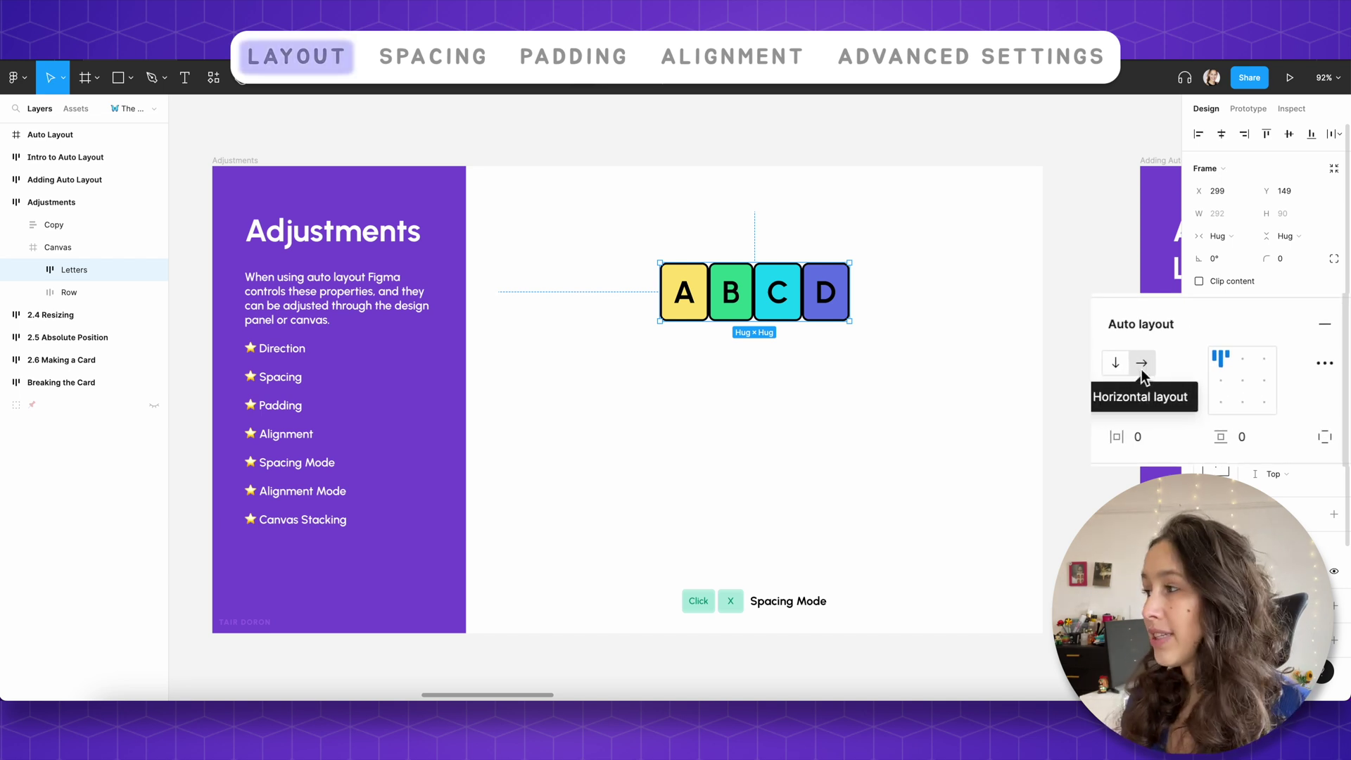
{"action": "left_click", "coordinate": [1116, 365]}
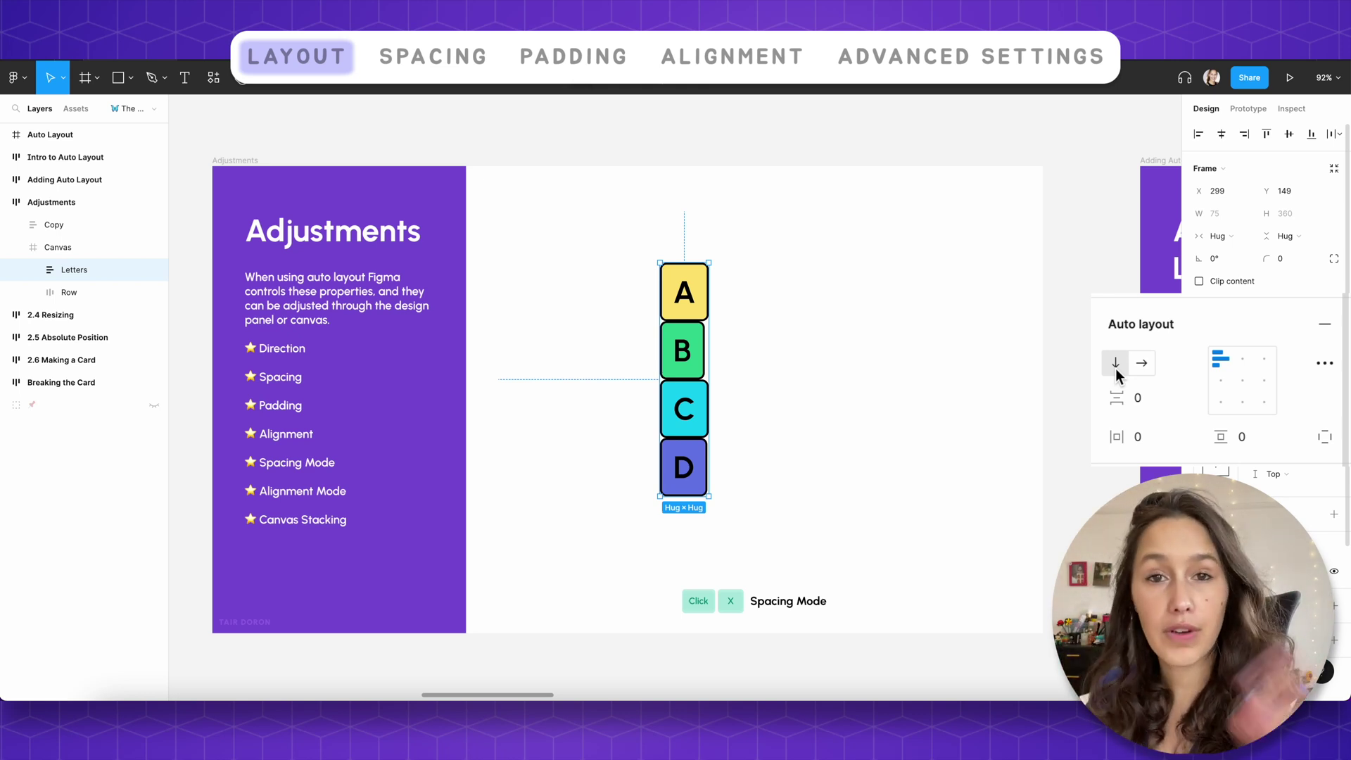
{"action": "left_click", "coordinate": [1142, 363]}
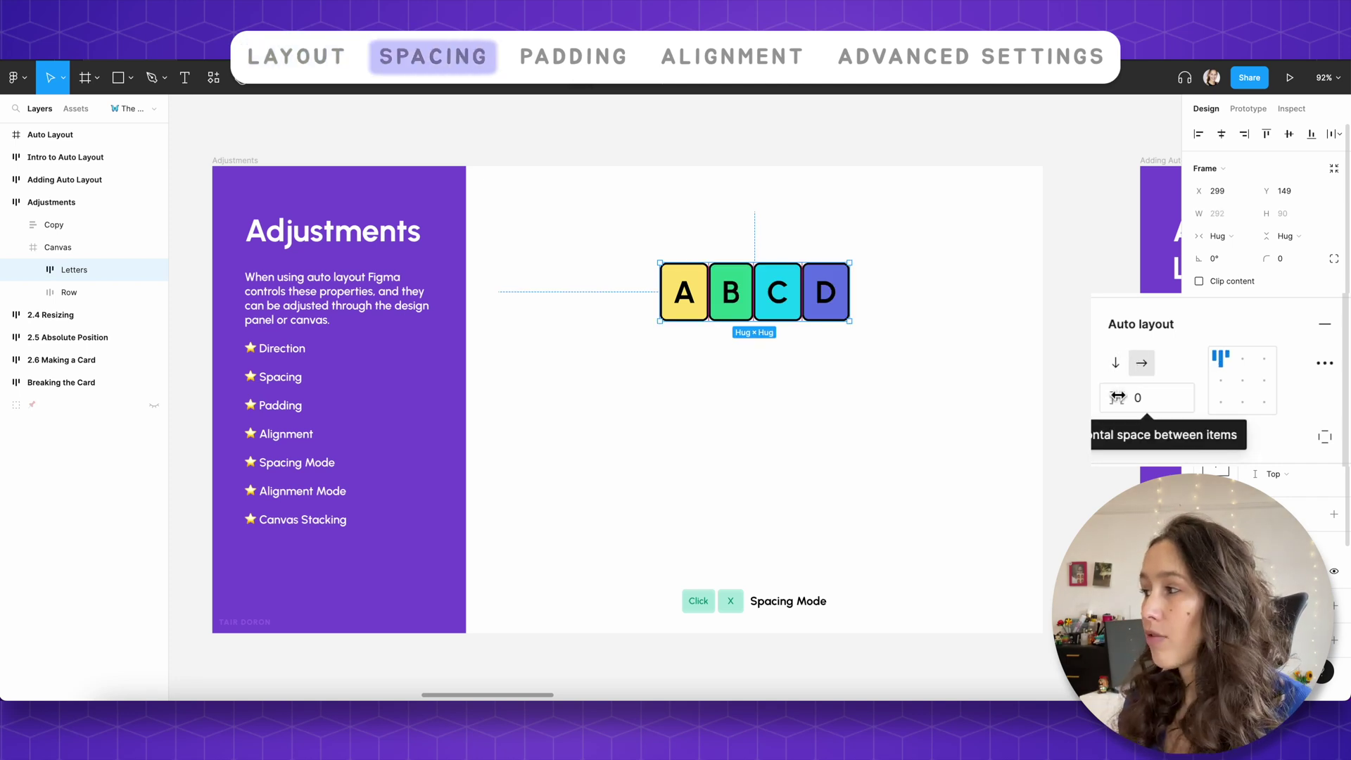
Step: Increase the horizontal space between the Letters frame's items to 33 and fine-tune the gap on the canvas to 32
{"action": "left_click_drag", "start_coordinate": [1119, 397], "coordinate": [1191, 406]}
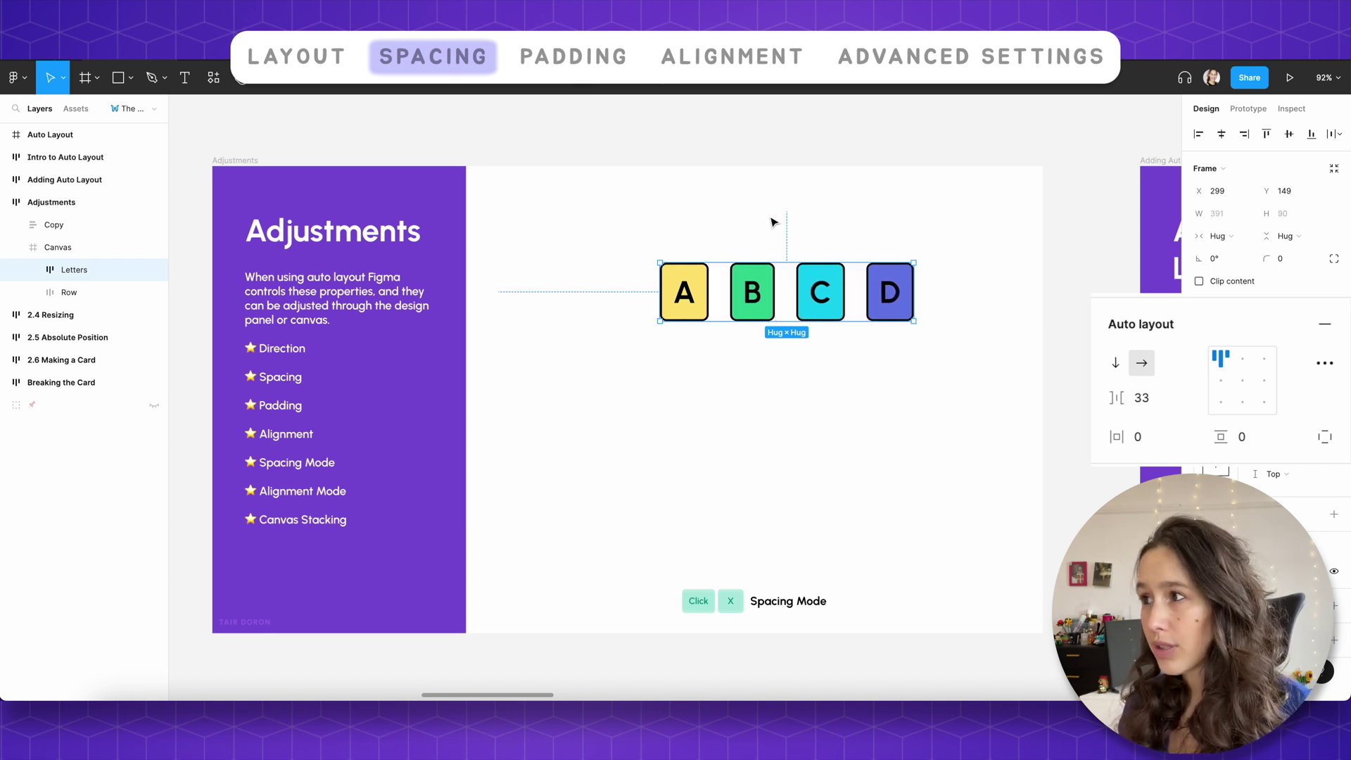
{"action": "scroll", "coordinate": [814, 289], "scroll_direction": "up", "scroll_amount": 5}
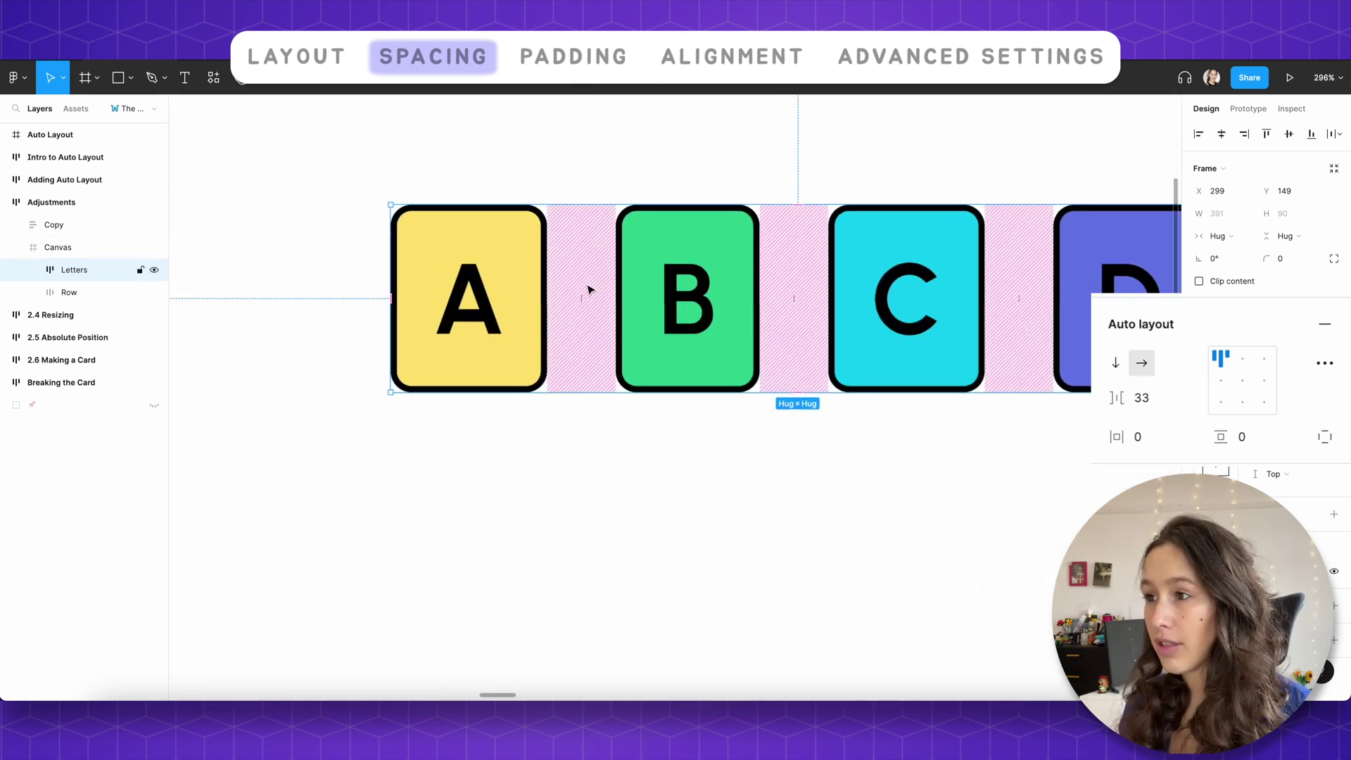
{"action": "scroll", "coordinate": [999, 303], "scroll_direction": "right", "scroll_amount": 5}
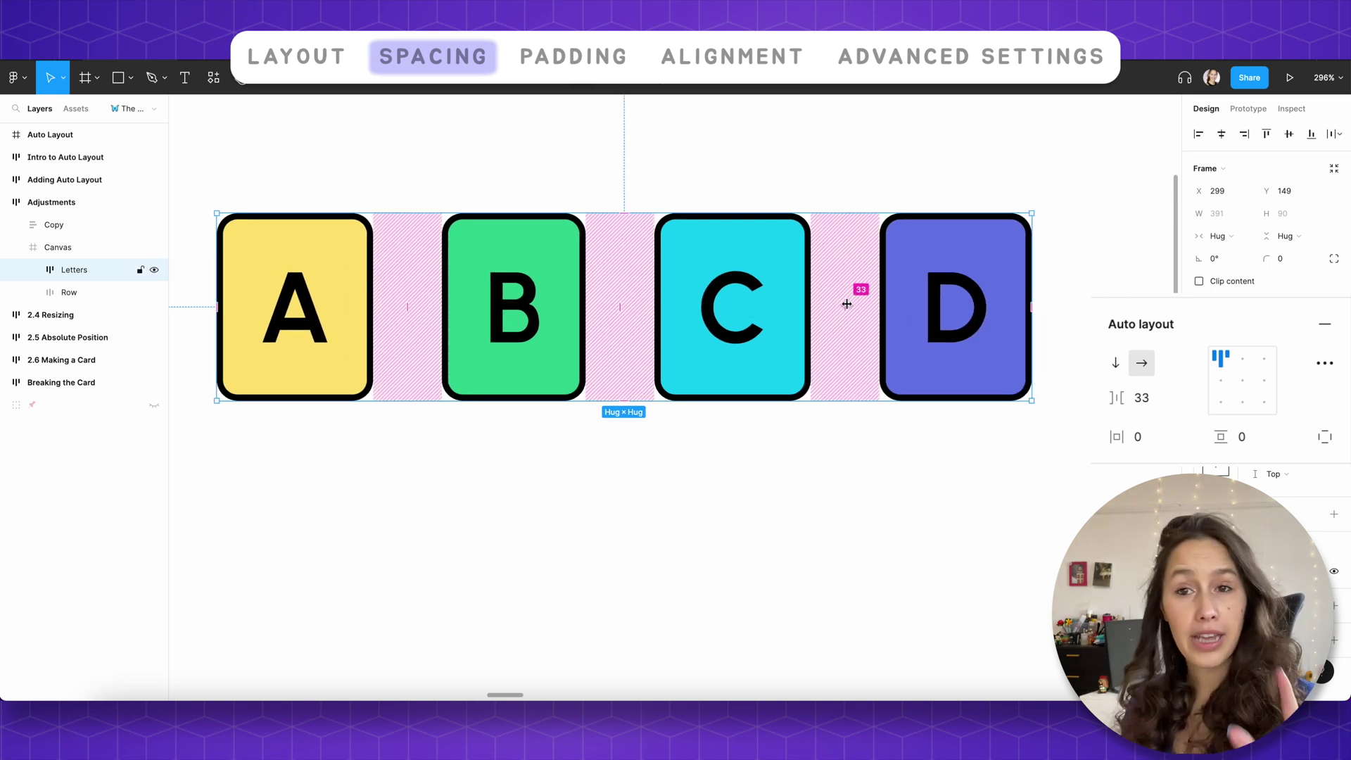
{"action": "mouse_move", "coordinate": [847, 304]}
{"action": "left_mouse_down"}
{"action": "mouse_move", "coordinate": [802, 302]}
{"action": "mouse_move", "coordinate": [866, 306]}
{"action": "mouse_move", "coordinate": [826, 302]}
{"action": "mouse_move", "coordinate": [844, 302]}
{"action": "left_mouse_up"}
{"action": "scroll", "coordinate": [915, 303], "scroll_direction": "down", "scroll_amount": 5}
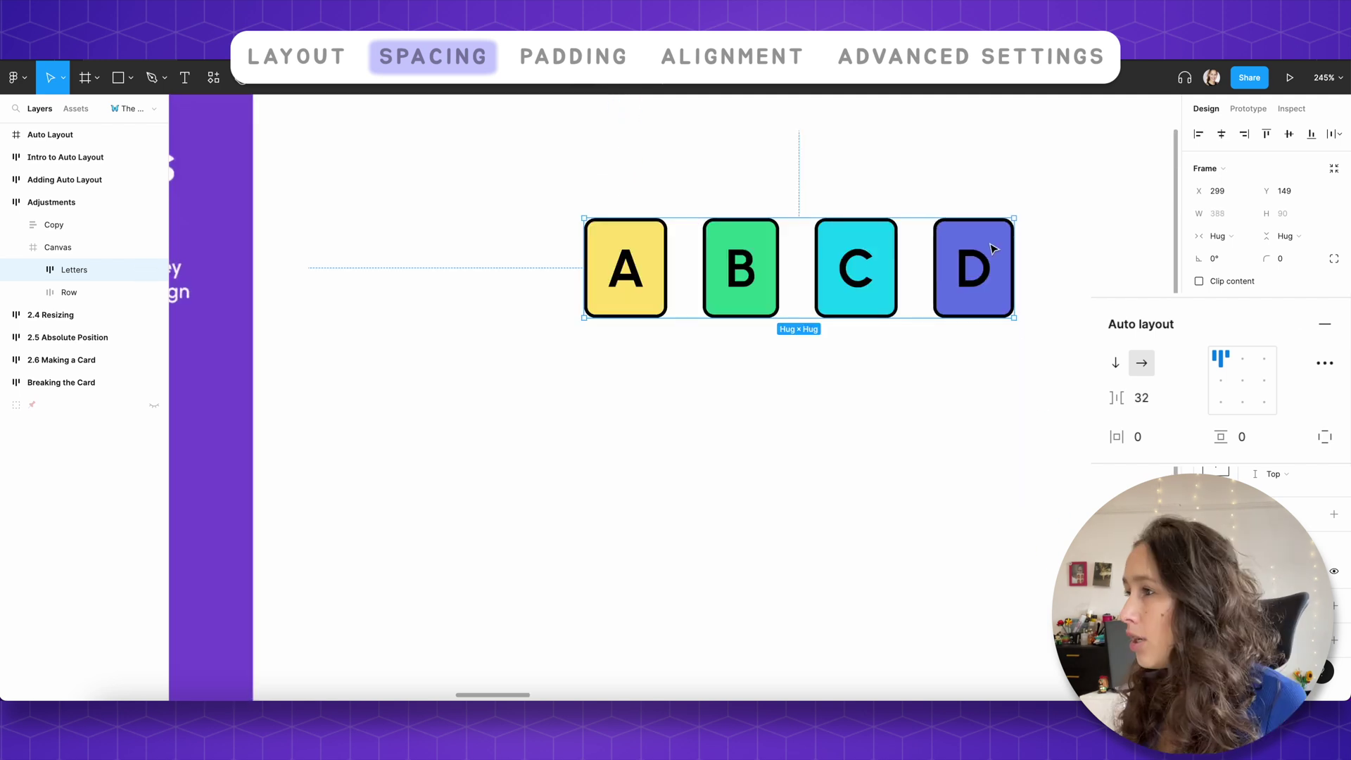
{"action": "scroll", "coordinate": [814, 377], "scroll_direction": "right", "scroll_amount": 3}
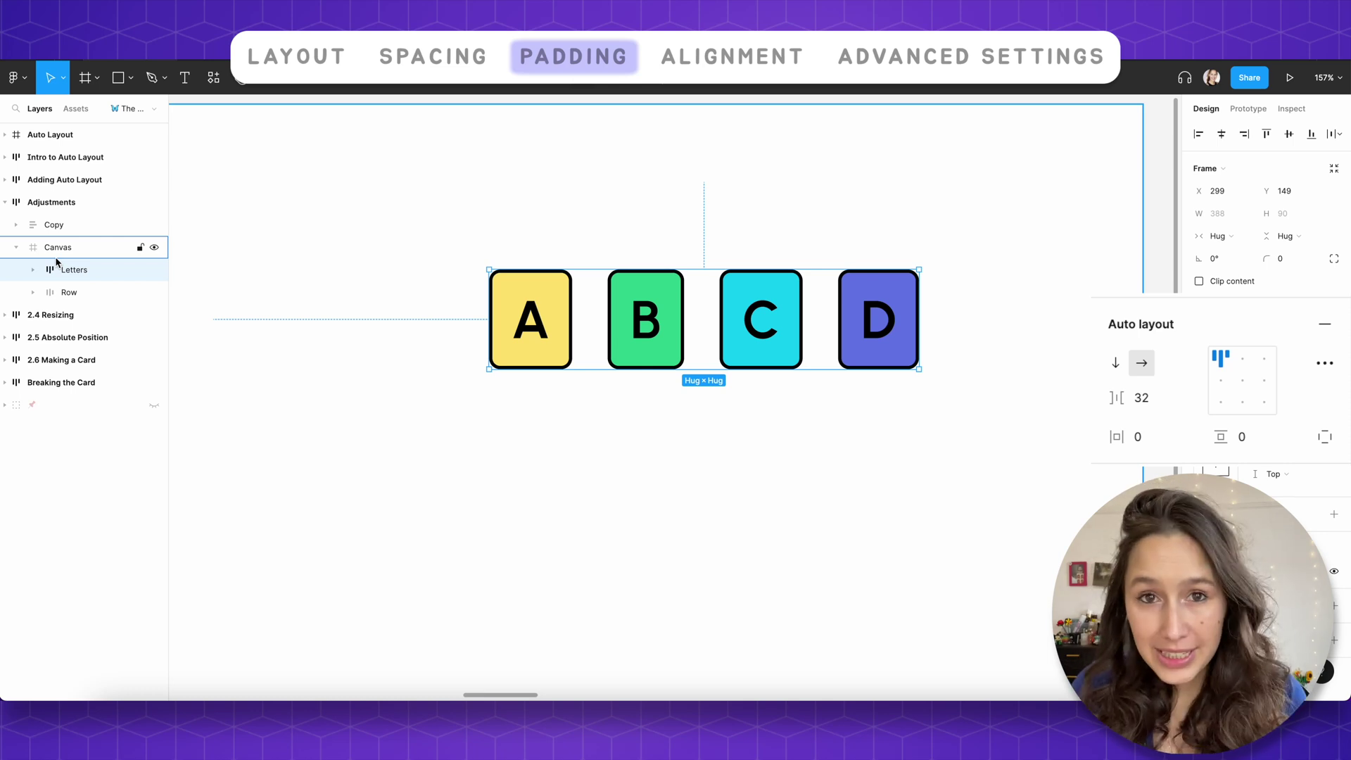
Step: Add a fill to the Letters frame using the Primary color style
{"action": "scroll", "coordinate": [1337, 436], "scroll_direction": "down", "scroll_amount": 3}
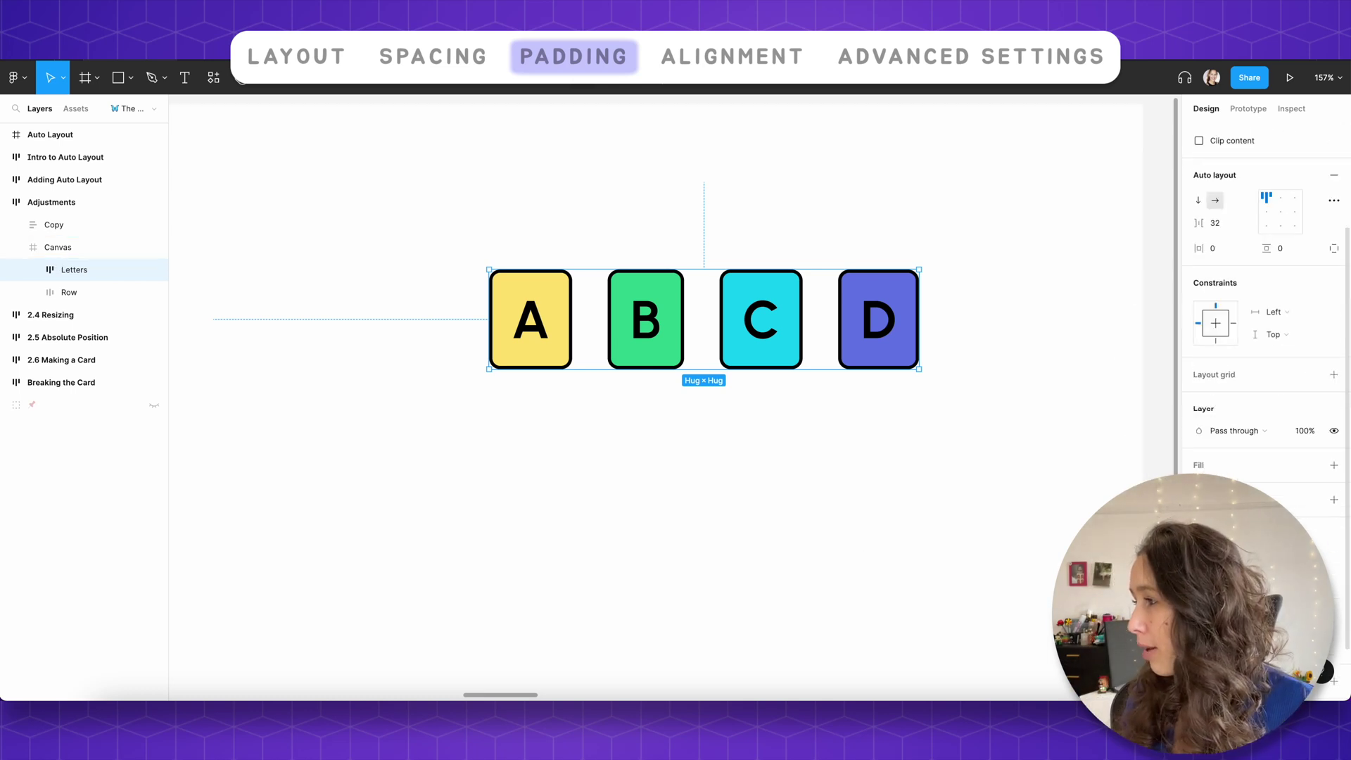
{"action": "left_click", "coordinate": [1333, 399]}
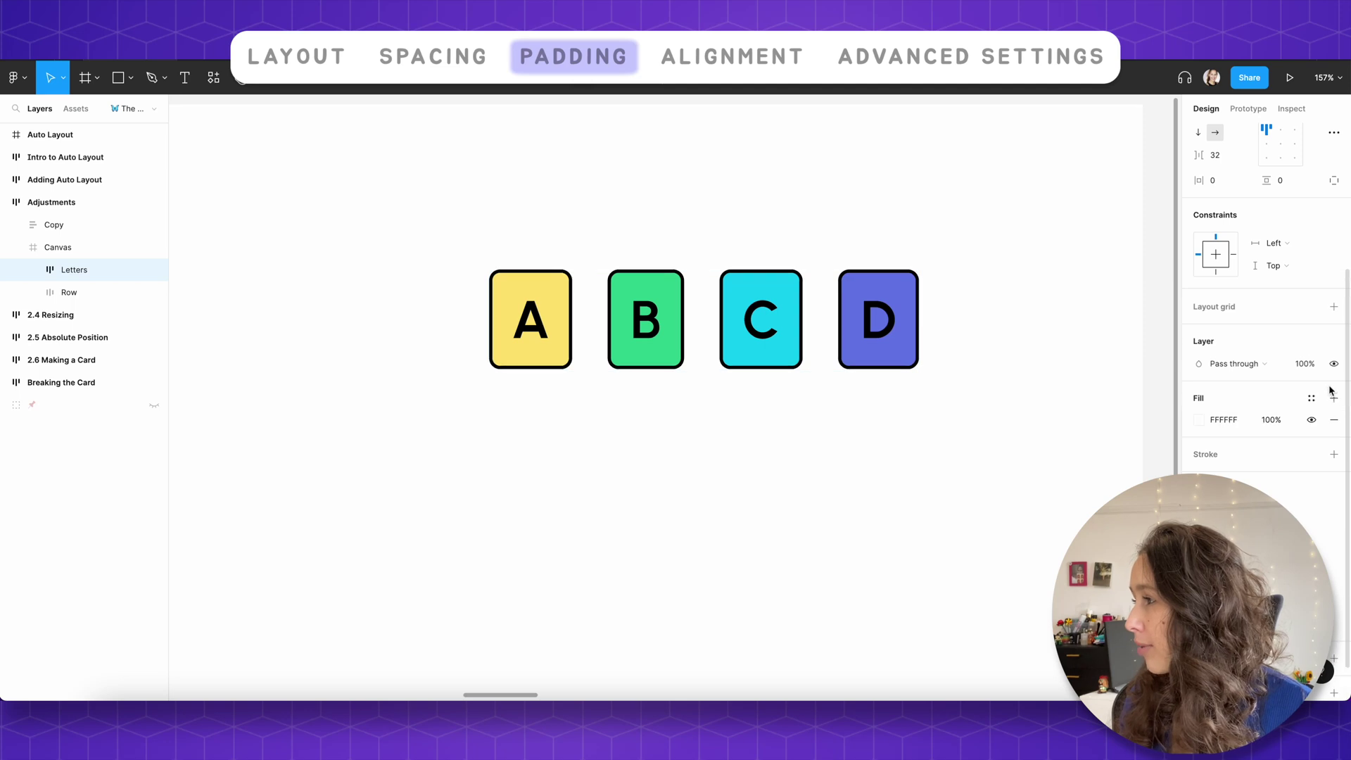
{"action": "left_click", "coordinate": [1311, 399]}
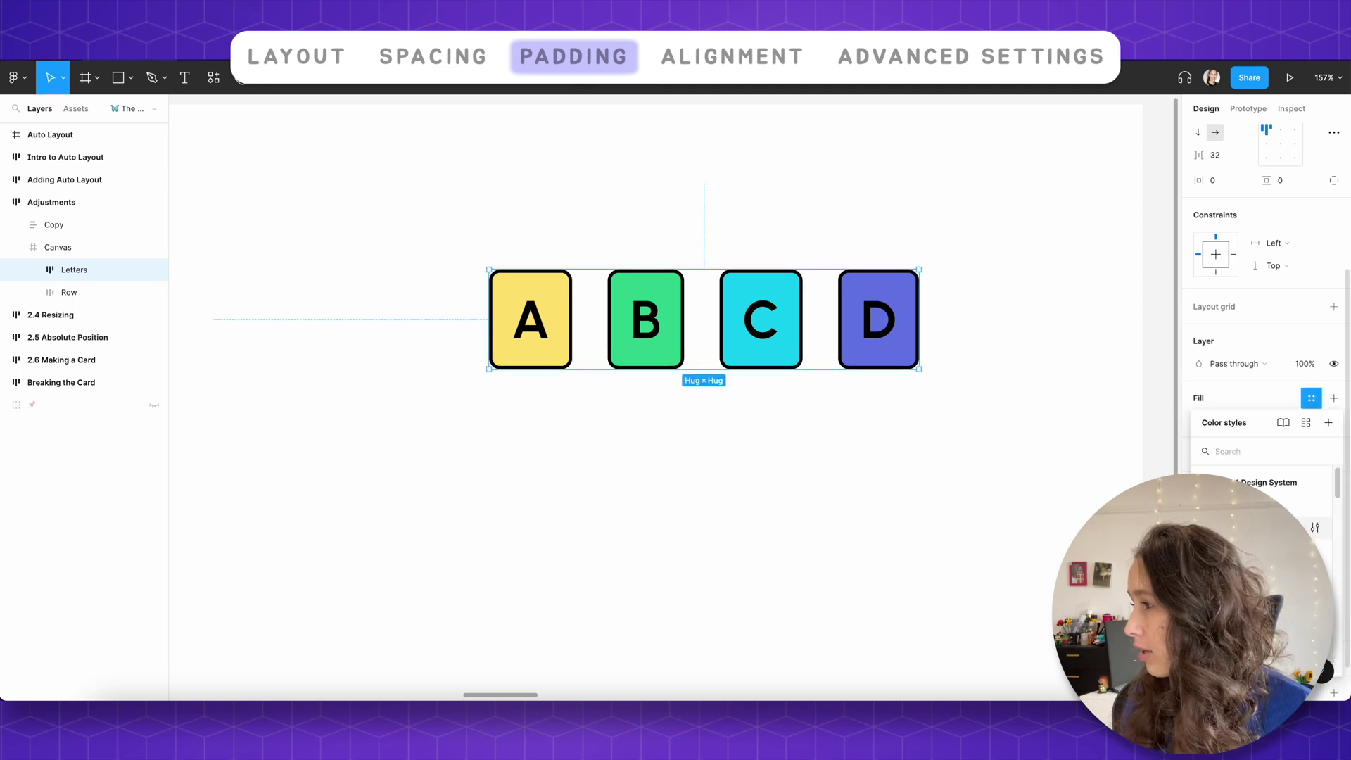
{"action": "left_click", "coordinate": [1238, 527]}
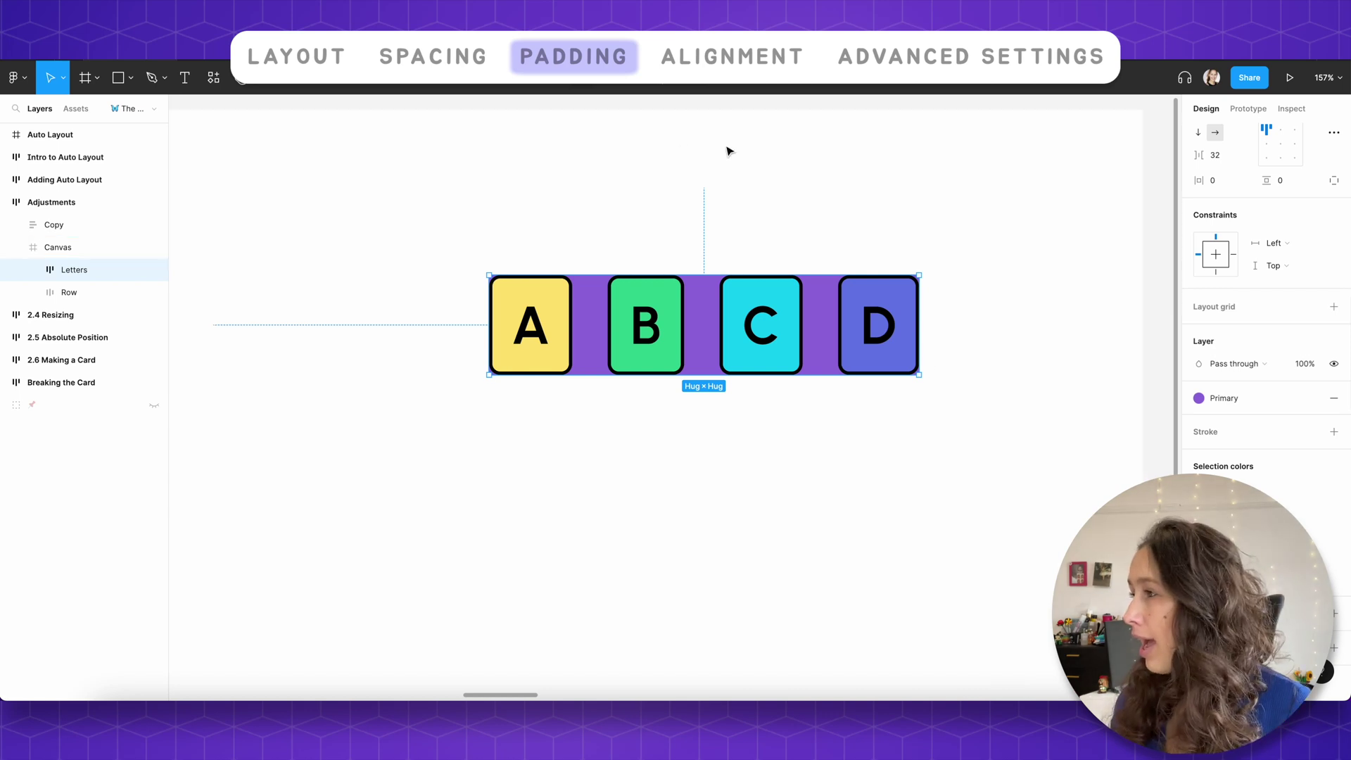
Step: Set the Letters frame's horizontal padding to 10 and inspect it beside the A and D tiles
{"action": "scroll", "coordinate": [724, 151], "scroll_direction": "up", "scroll_amount": 2}
{"action": "left_click", "coordinate": [1213, 391]}
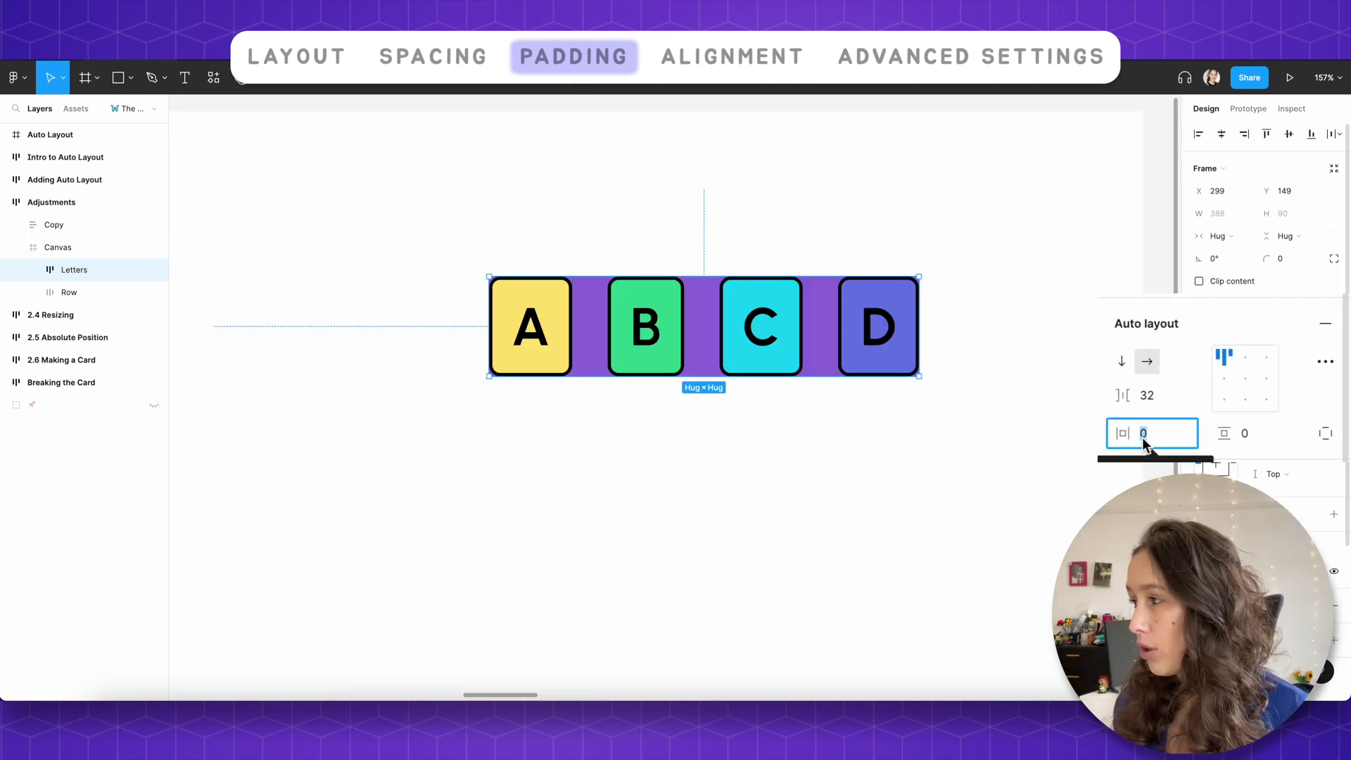
{"action": "type", "text": "10"}
{"action": "key", "text": "Return"}
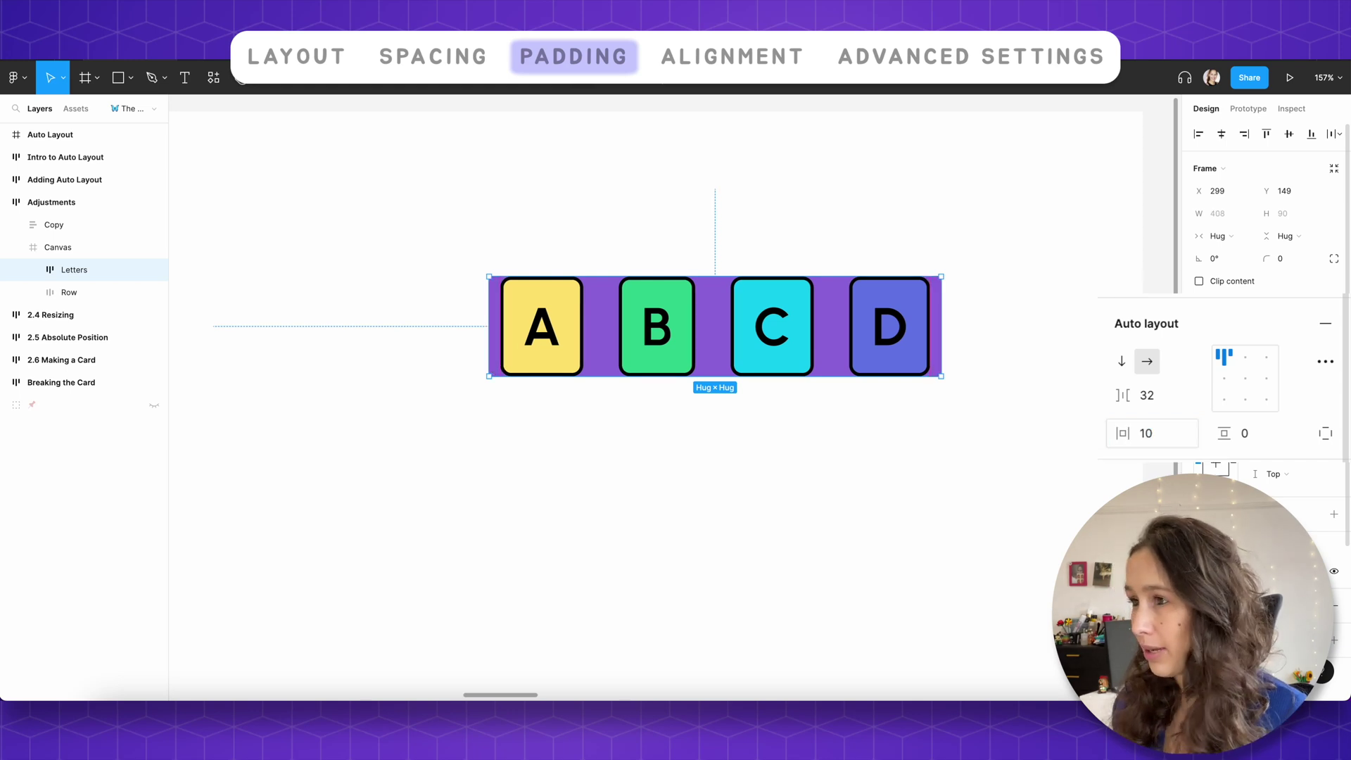
{"action": "scroll", "coordinate": [484, 335], "scroll_direction": "up", "scroll_amount": 3}
{"action": "scroll", "coordinate": [485, 331], "scroll_direction": "up", "scroll_amount": 10}
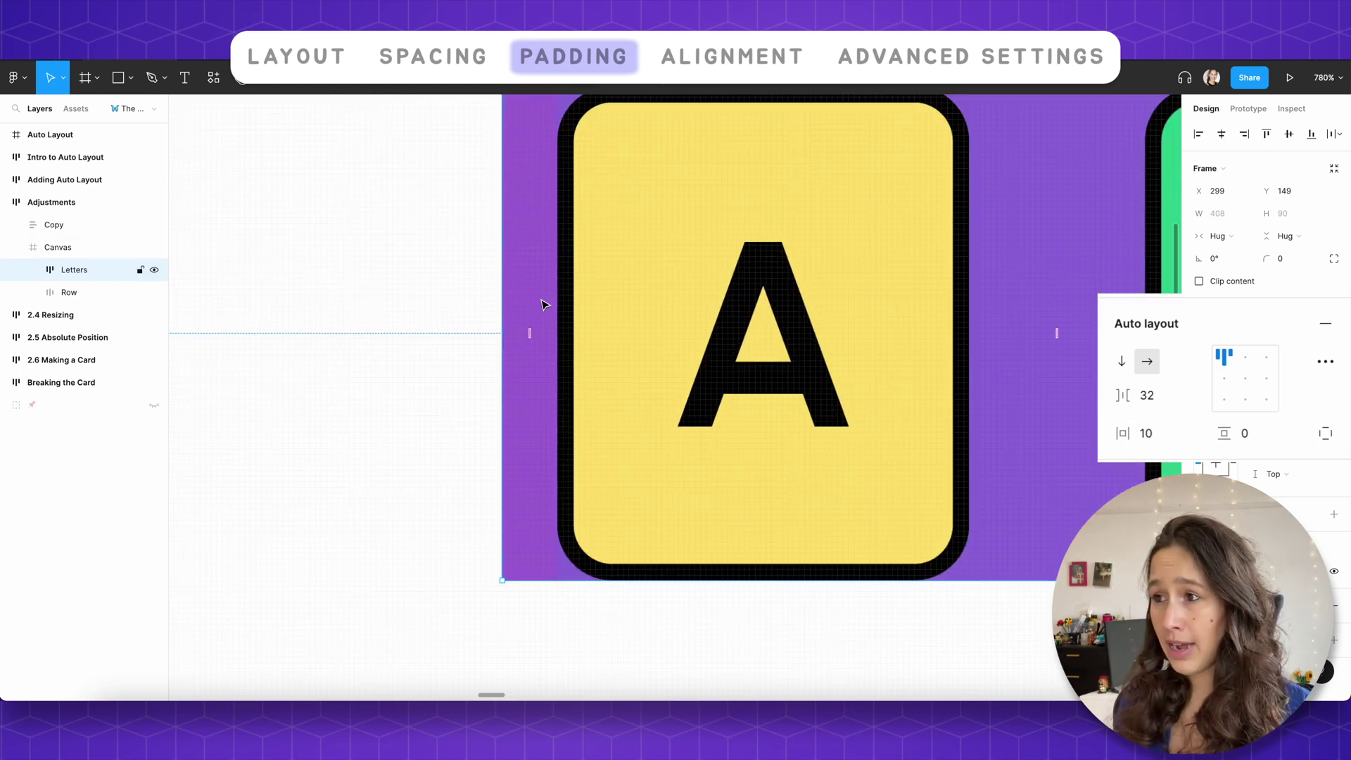
{"action": "left_click", "coordinate": [532, 333]}
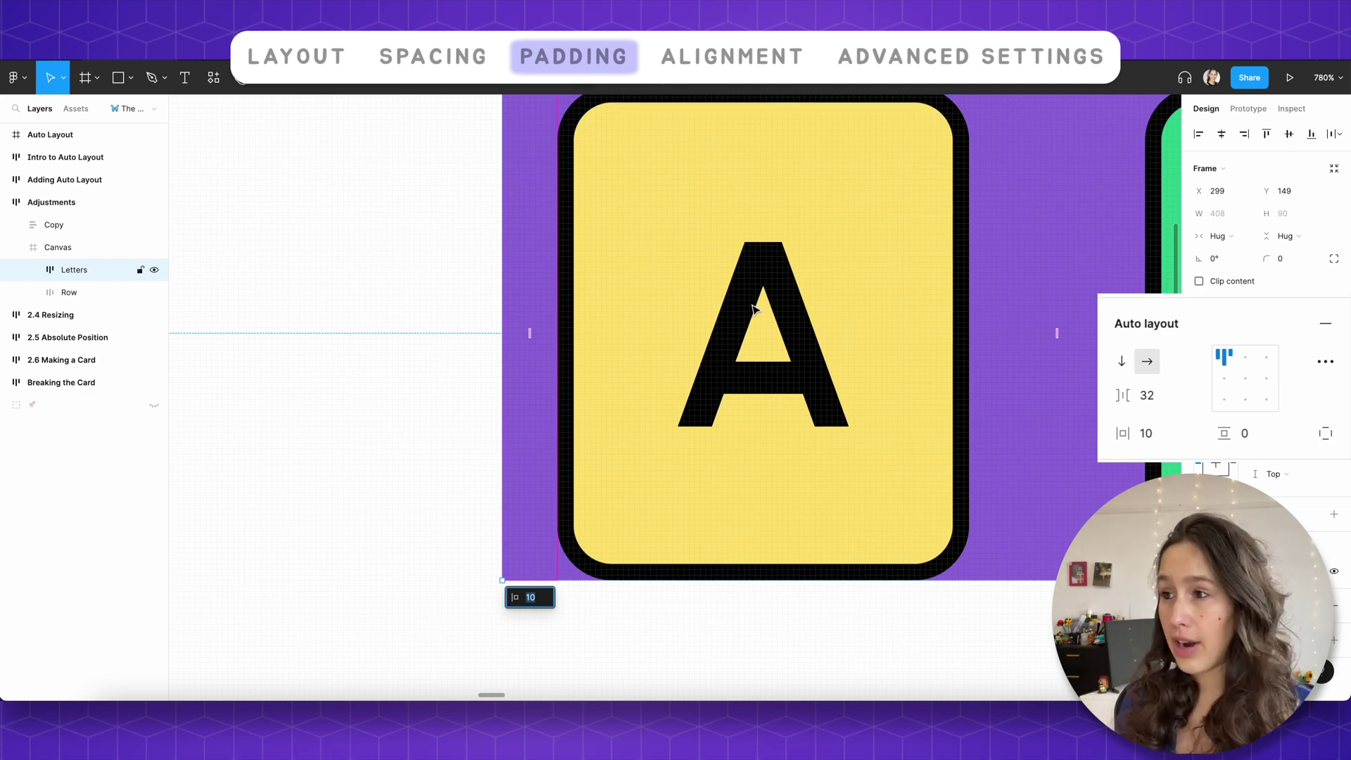
{"action": "scroll", "coordinate": [753, 308], "scroll_direction": "right", "scroll_amount": 15}
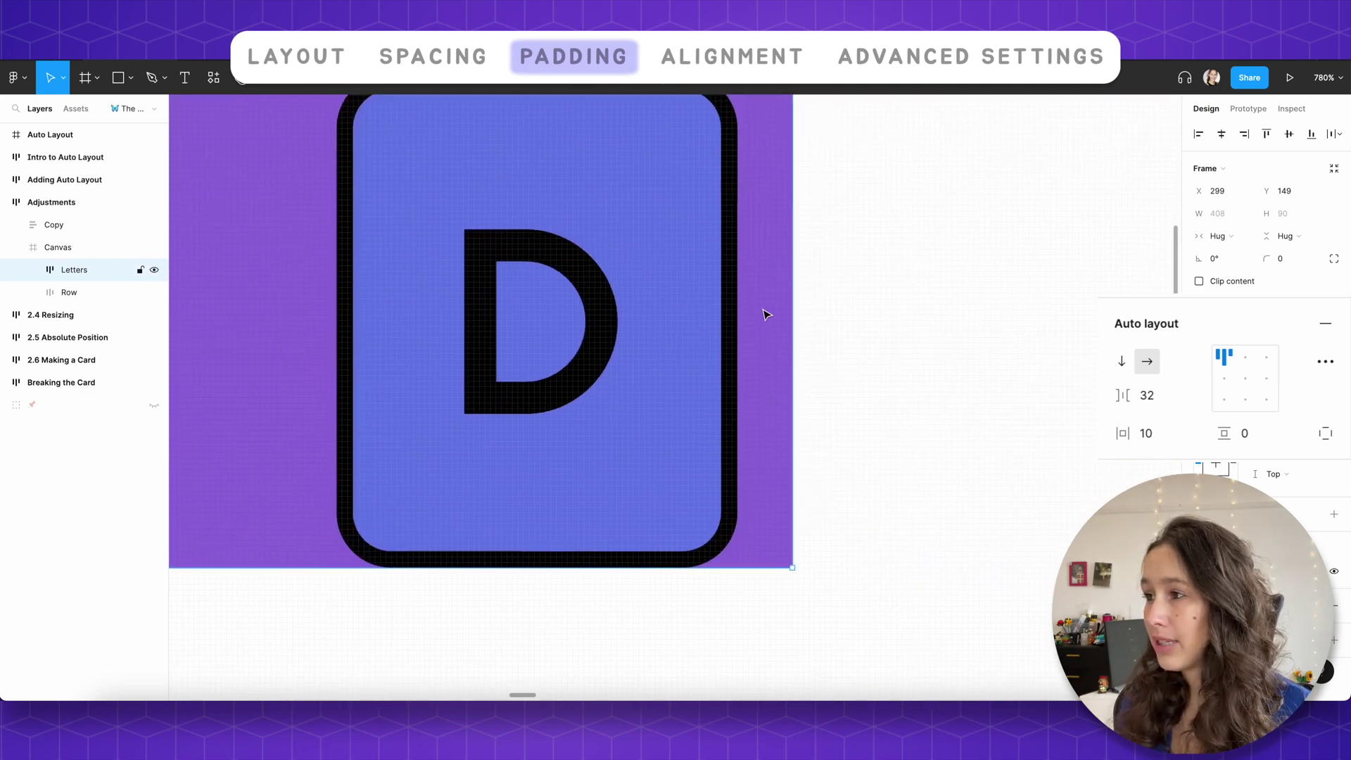
{"action": "scroll", "coordinate": [759, 278], "scroll_direction": "down", "scroll_amount": 10}
{"action": "scroll", "coordinate": [757, 309], "scroll_direction": "left", "scroll_amount": 5}
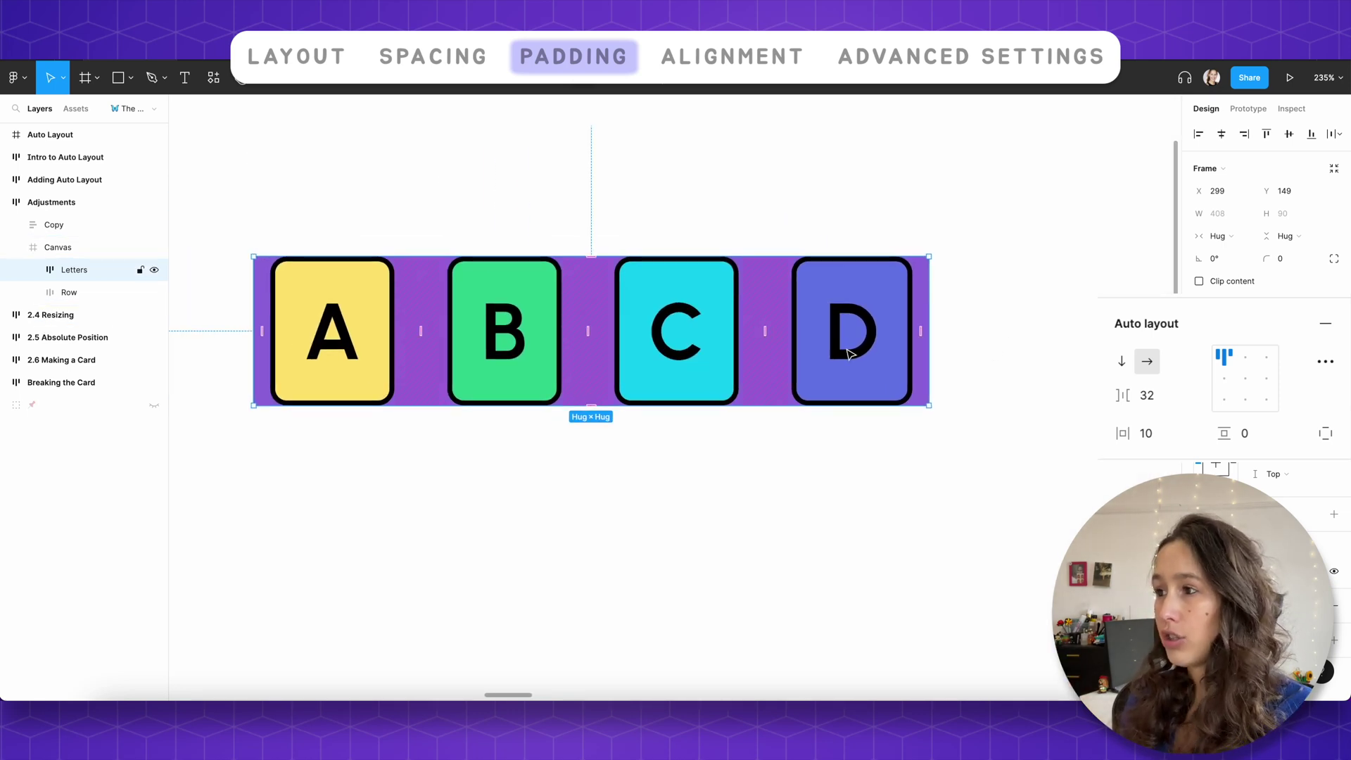
Step: Set the Letters frame's vertical padding to 10 and reduce only its top padding to 9 on the canvas
{"action": "left_click", "coordinate": [1242, 433]}
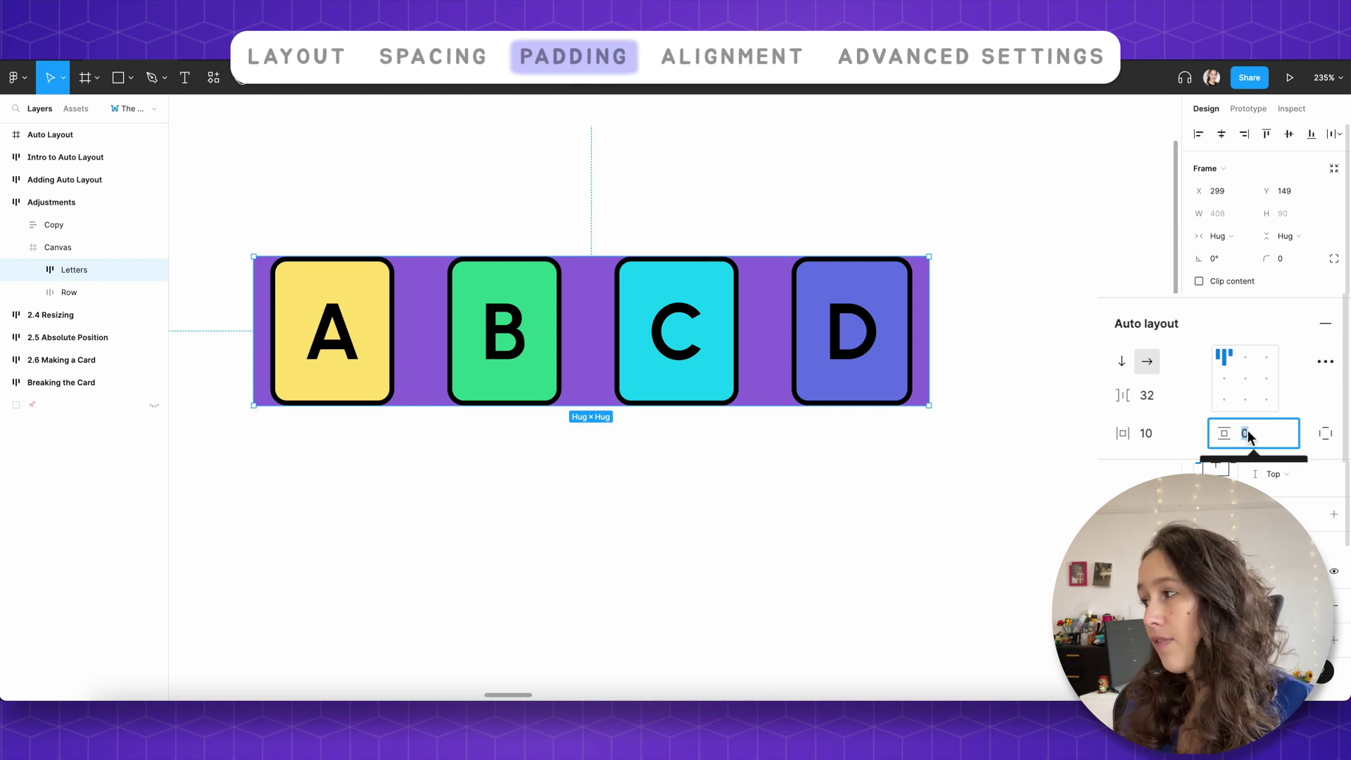
{"action": "type", "text": "10"}
{"action": "key", "text": "Return"}
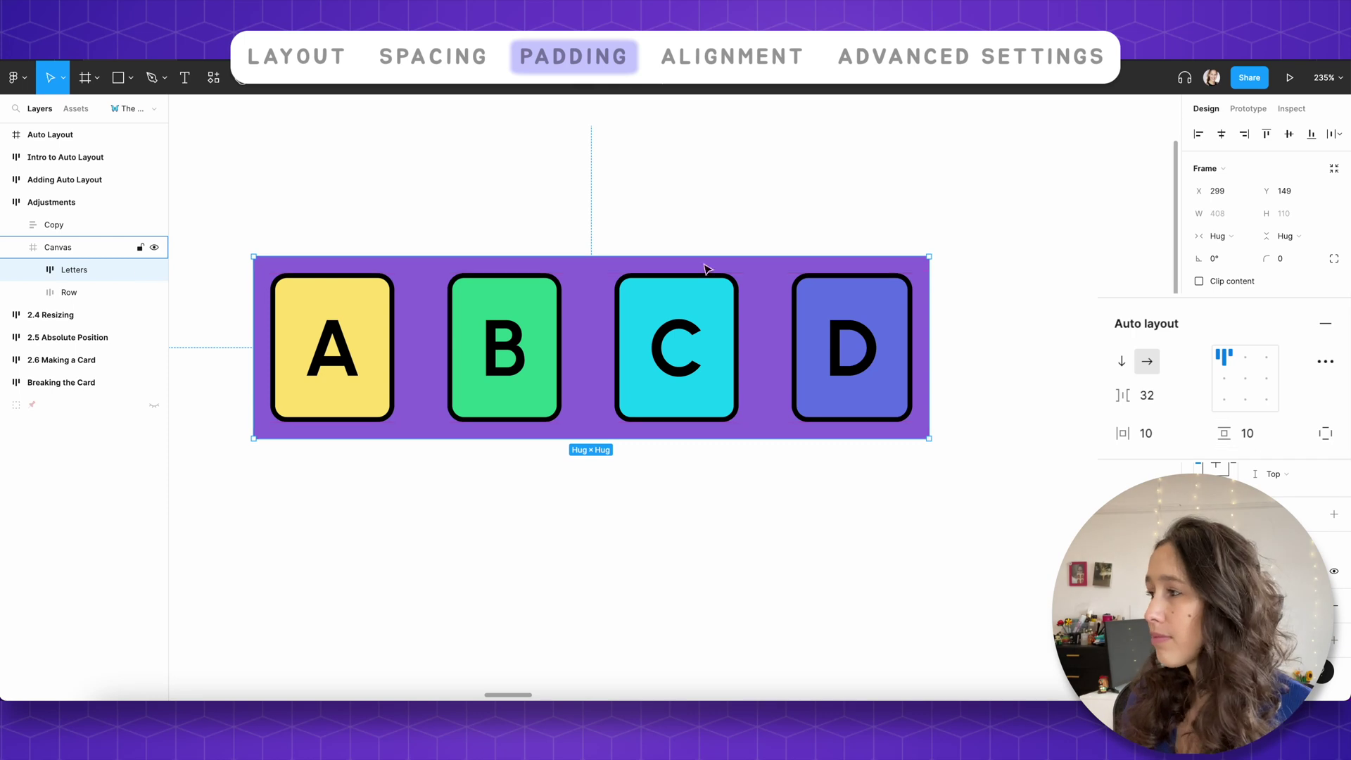
{"action": "mouse_move", "coordinate": [591, 265]}
{"action": "left_mouse_down"}
{"action": "mouse_move", "coordinate": [593, 281]}
{"action": "mouse_move", "coordinate": [600, 255]}
{"action": "left_mouse_up"}
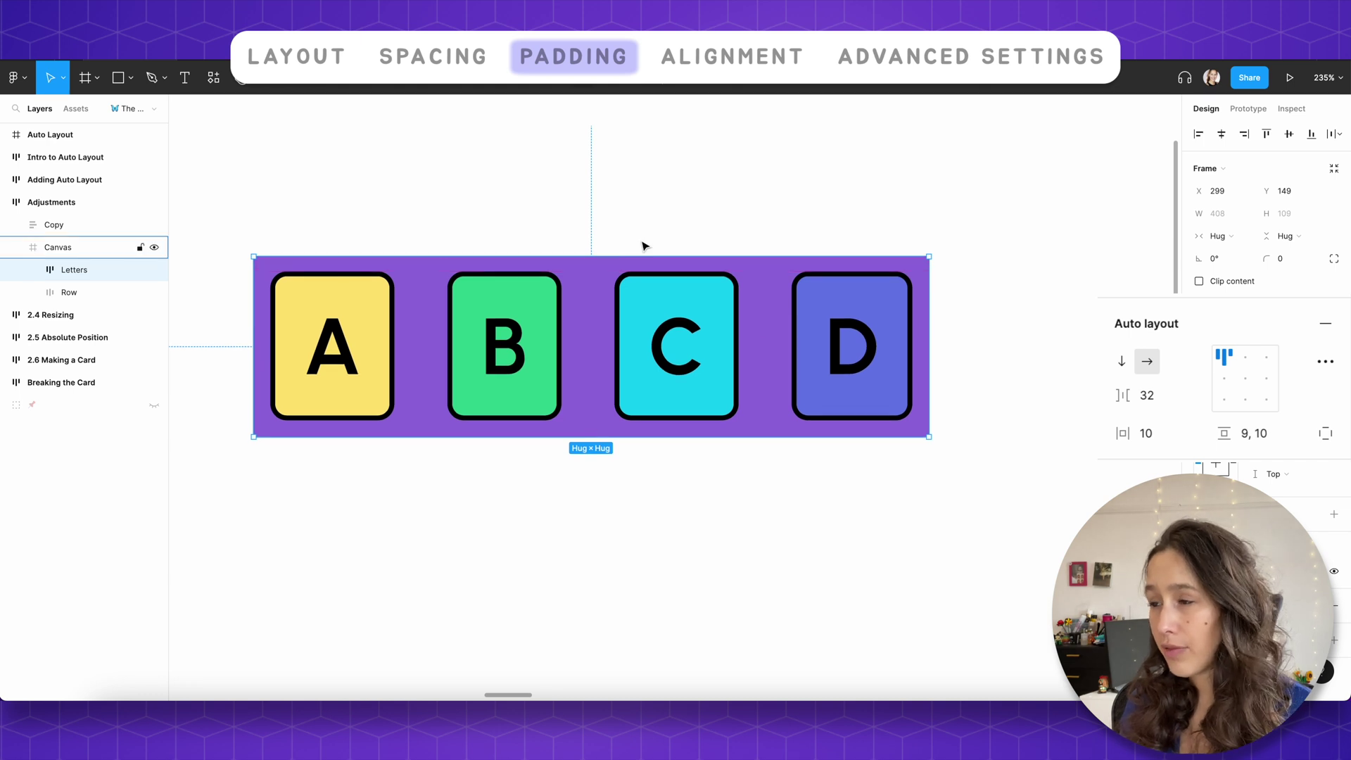
Step: Set the Letters frame's padding to 20 on all four sides at once
{"action": "left_click", "coordinate": [1178, 449], "text": "super"}
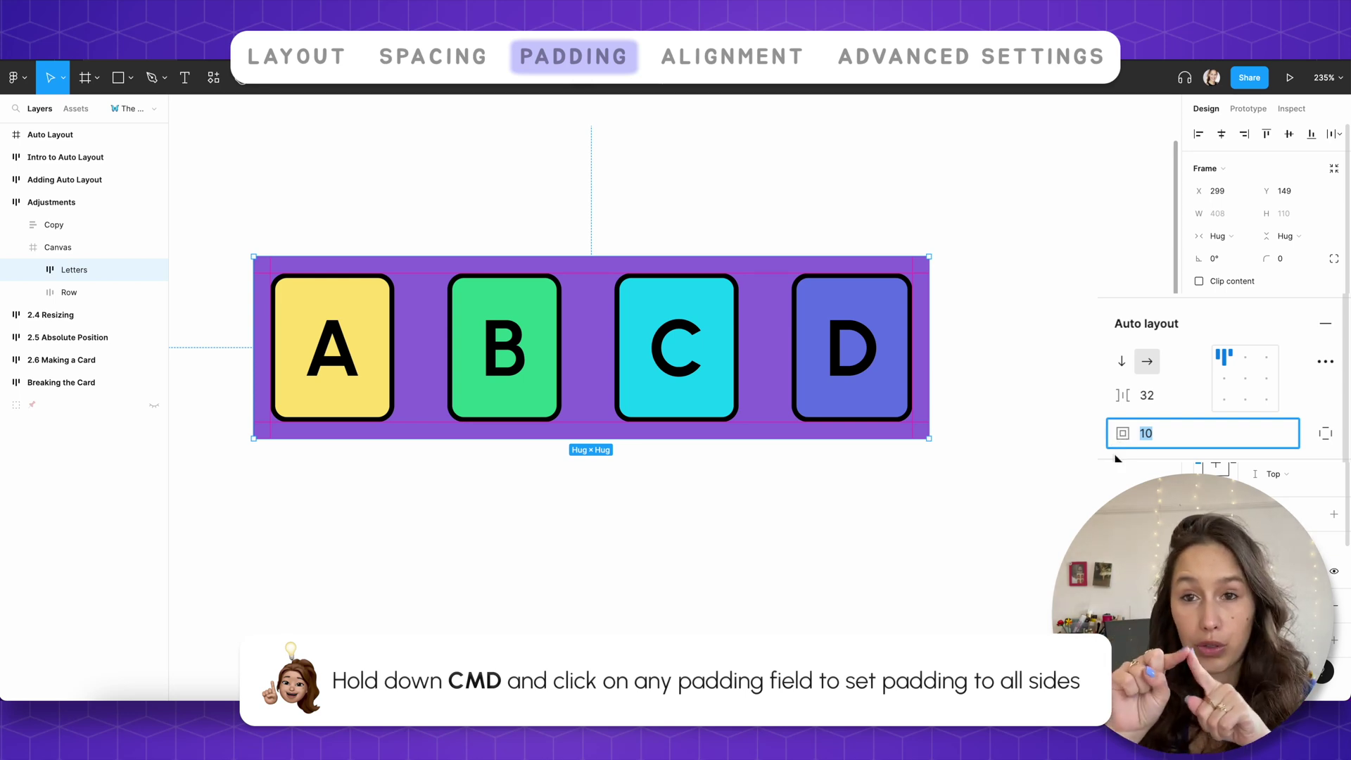
{"action": "type", "text": "20"}
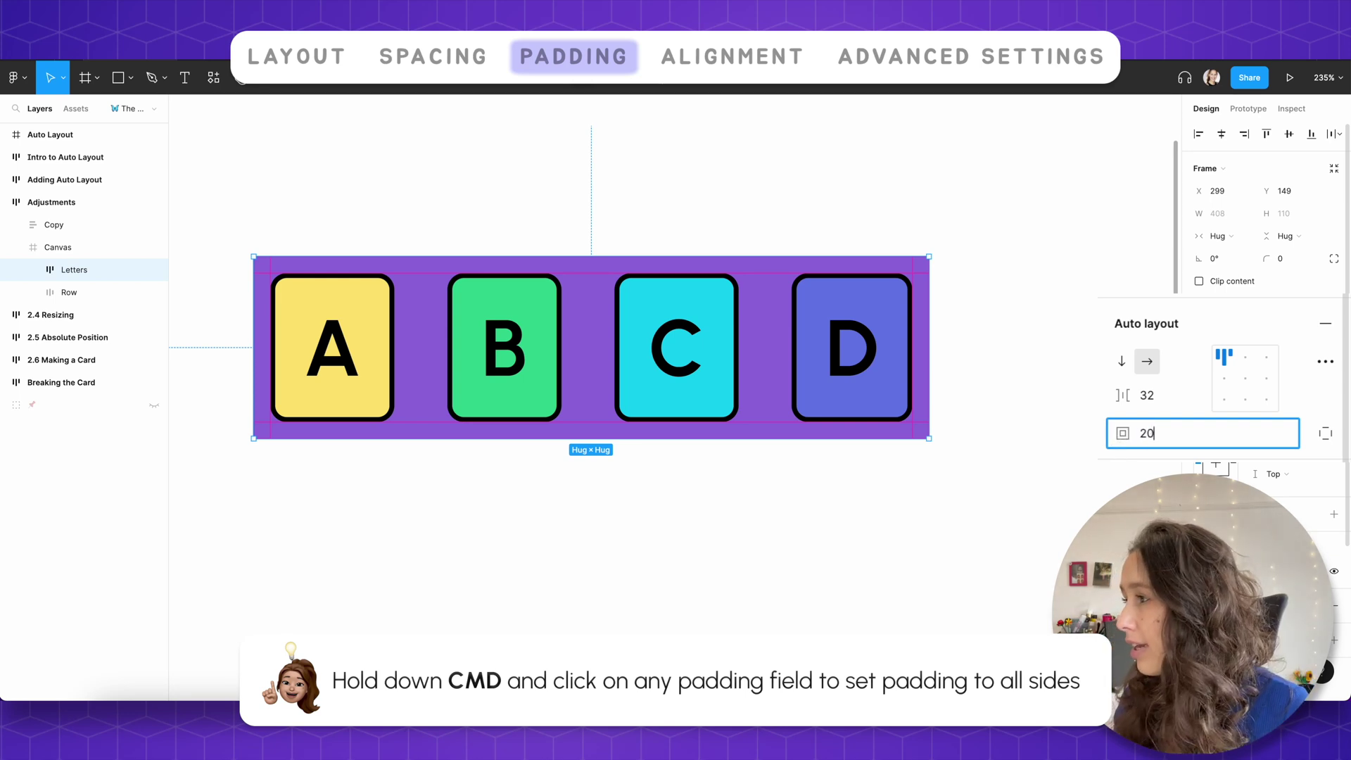
{"action": "key", "text": "Return"}
{"action": "key", "text": "Escape"}
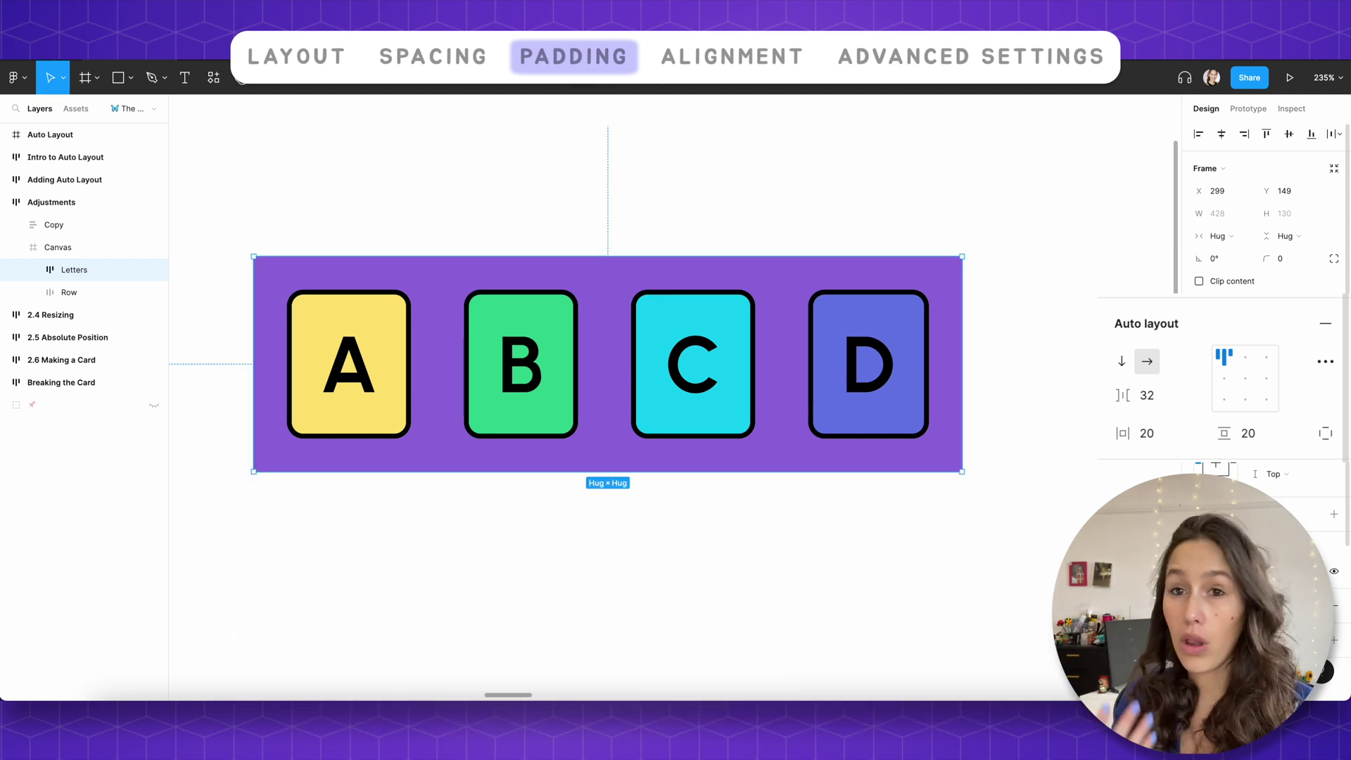
Step: View the Letters frame's individual side paddings and reset the padding on all sides to 0
{"action": "left_click", "coordinate": [1324, 434]}
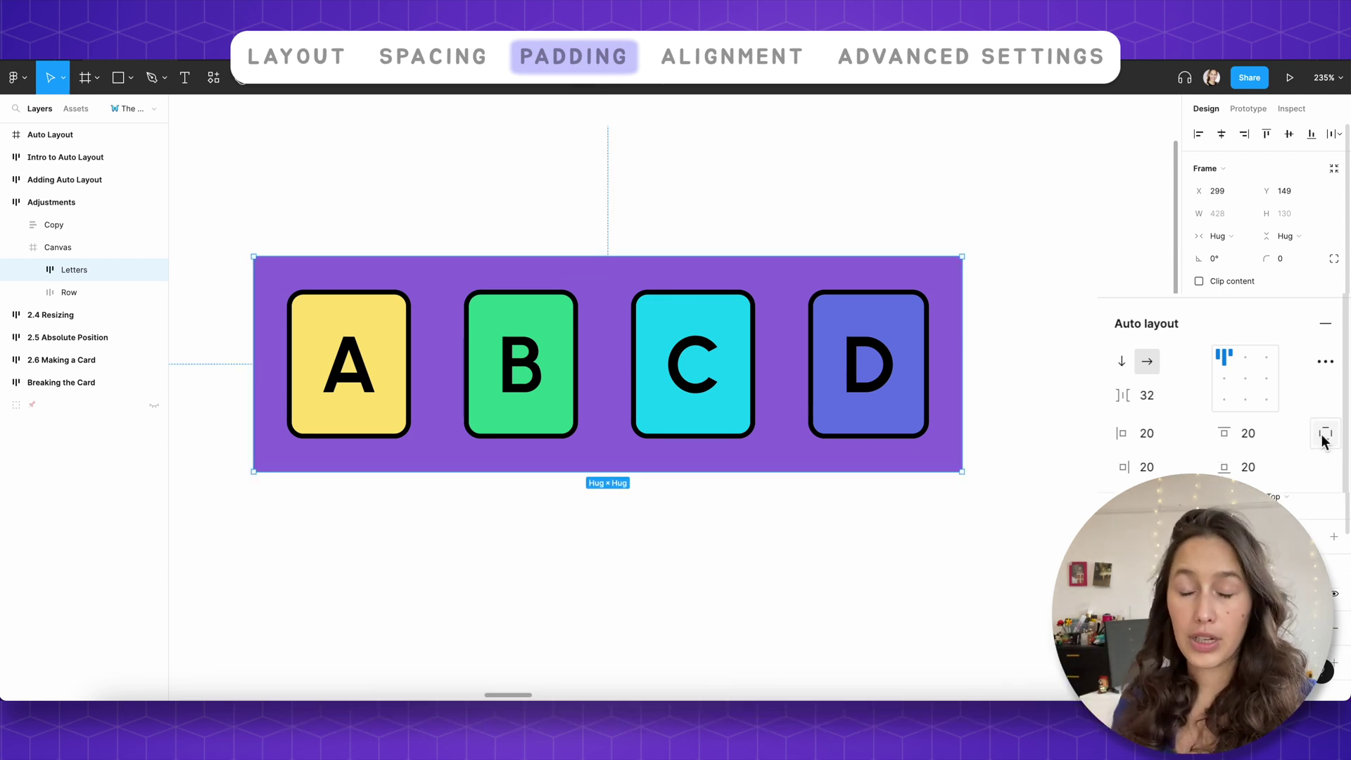
{"action": "left_click", "coordinate": [1325, 434]}
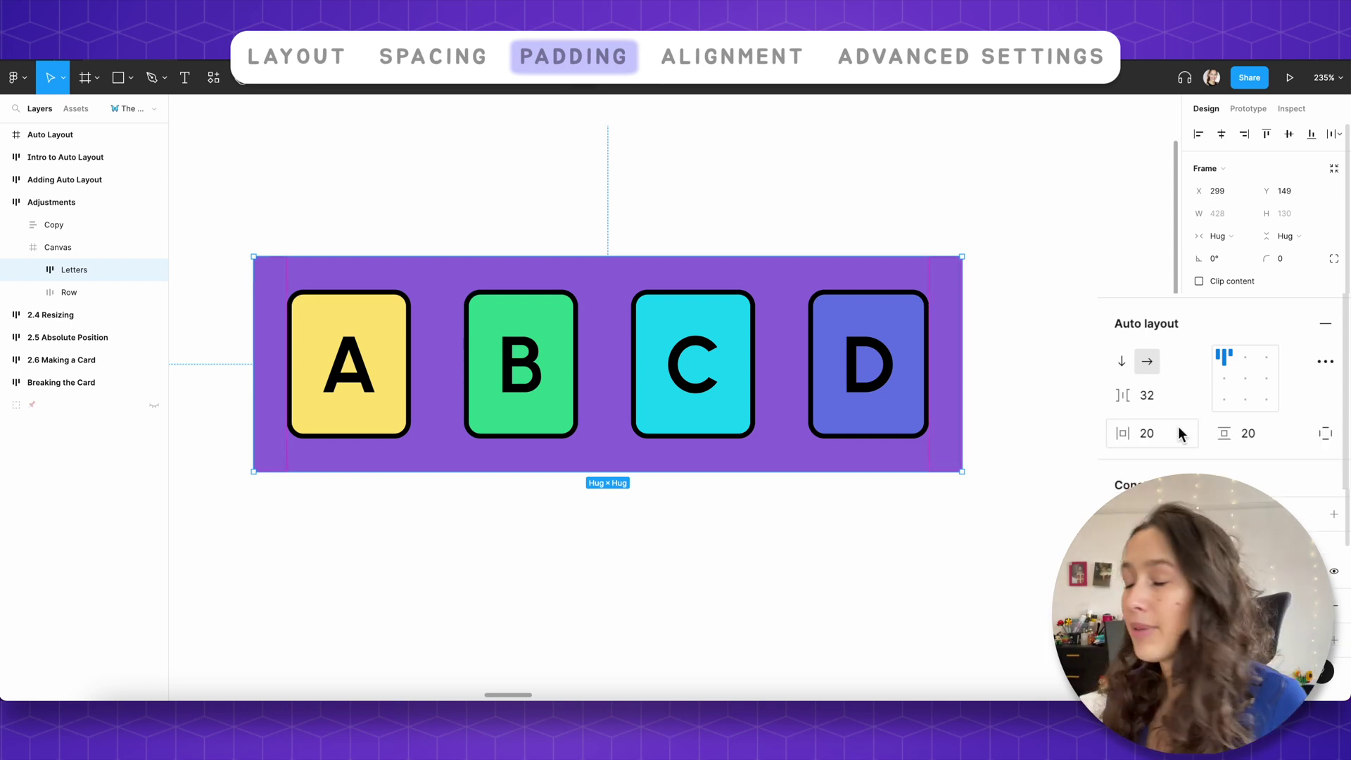
{"action": "left_click", "coordinate": [1182, 434]}
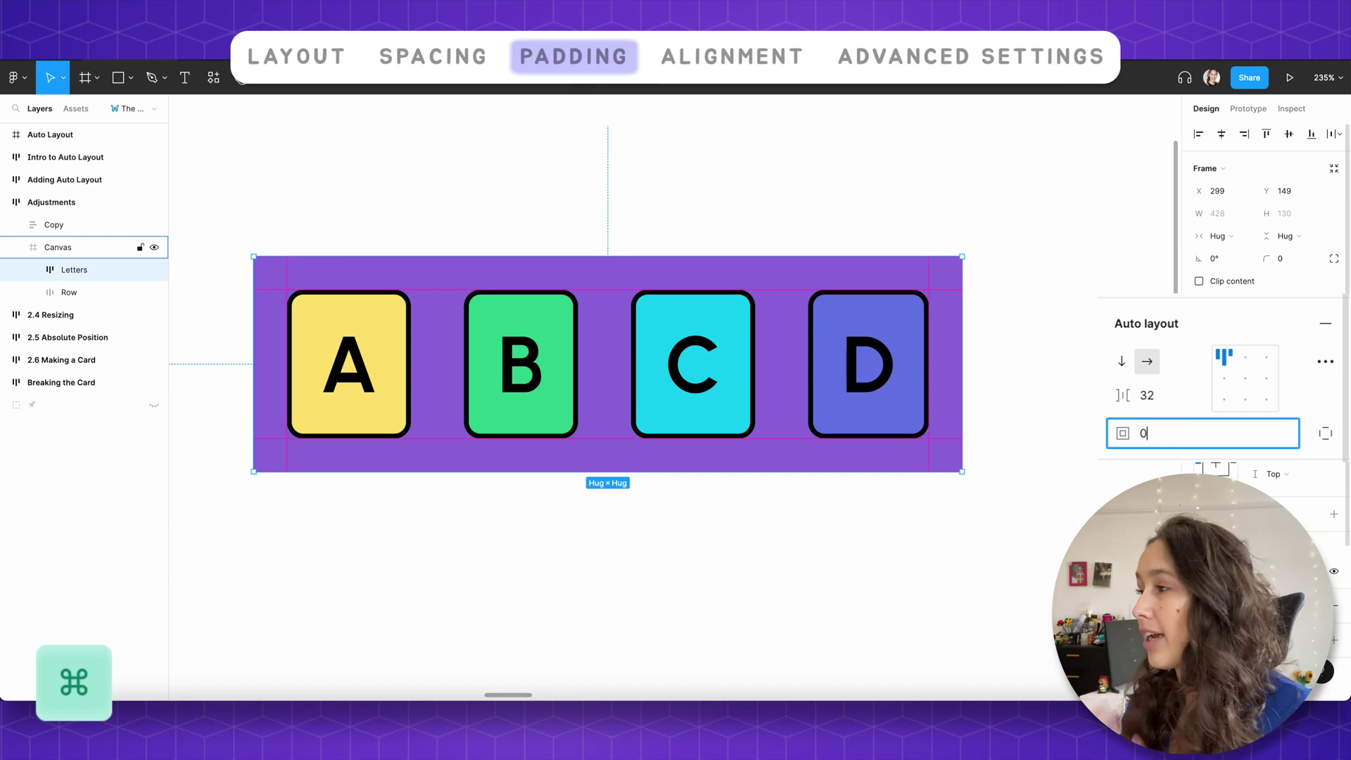
{"action": "key", "text": "Return"}
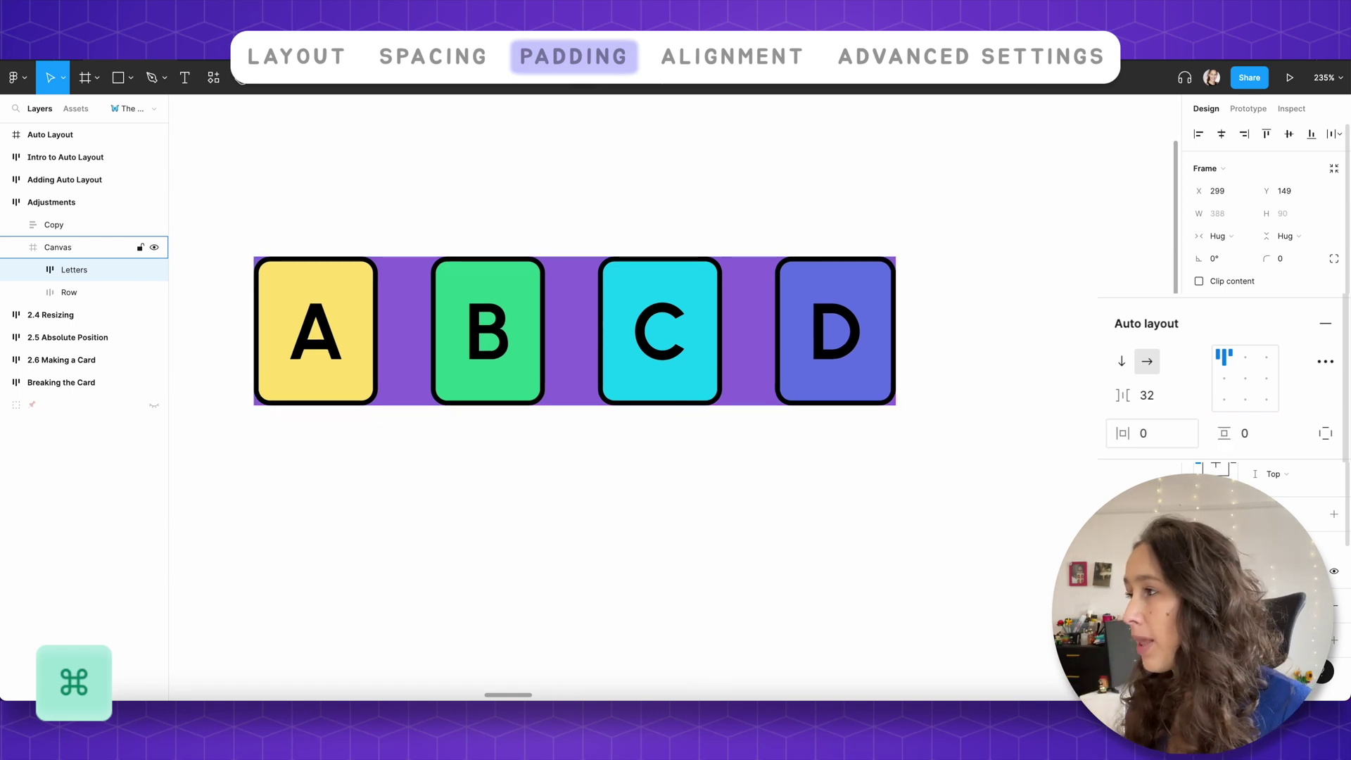
Step: Move the Letters frame to X 170, Y 96 within the canvas and enlarge it to a fixed size of about 584 × 304
{"action": "scroll", "coordinate": [780, 408], "scroll_direction": "down", "scroll_amount": 3}
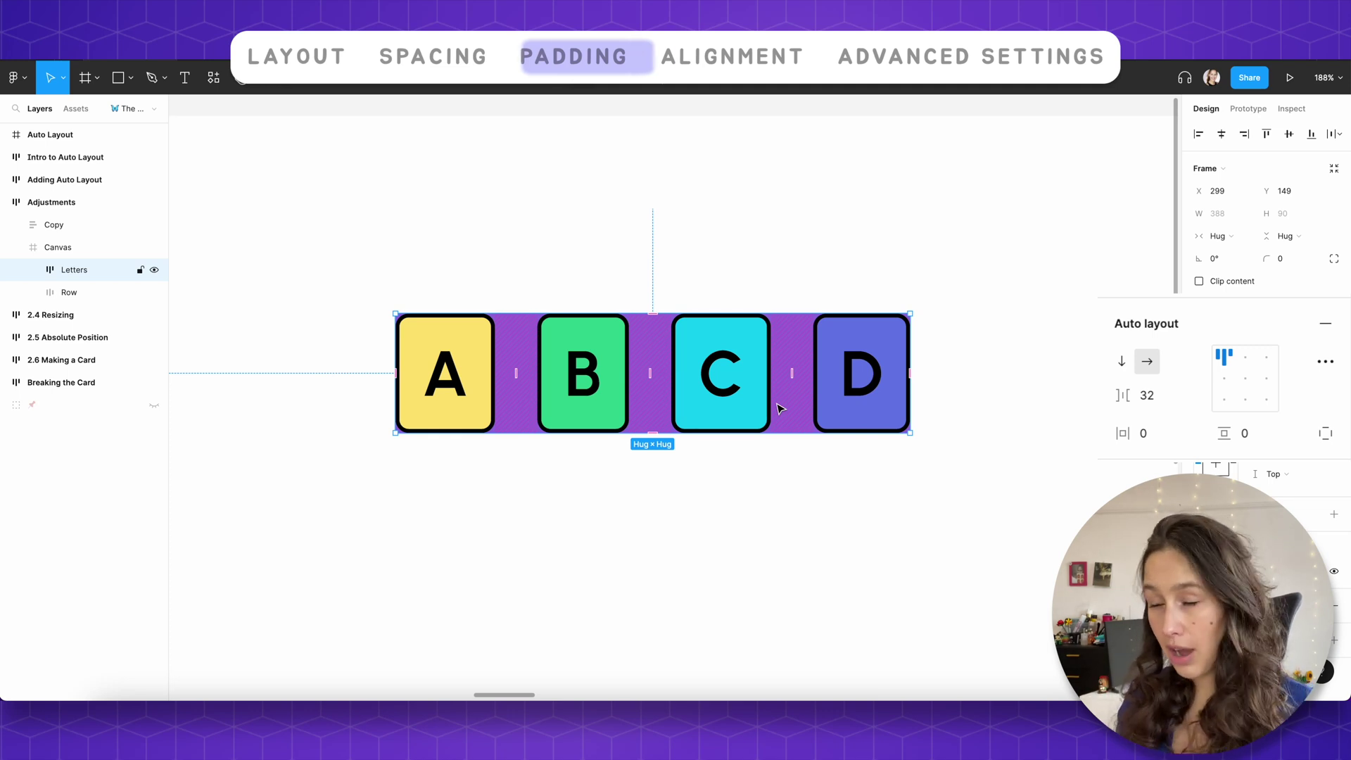
{"action": "scroll", "coordinate": [780, 408], "scroll_direction": "down", "scroll_amount": 3}
{"action": "left_click_drag", "start_coordinate": [766, 402], "coordinate": [643, 350]}
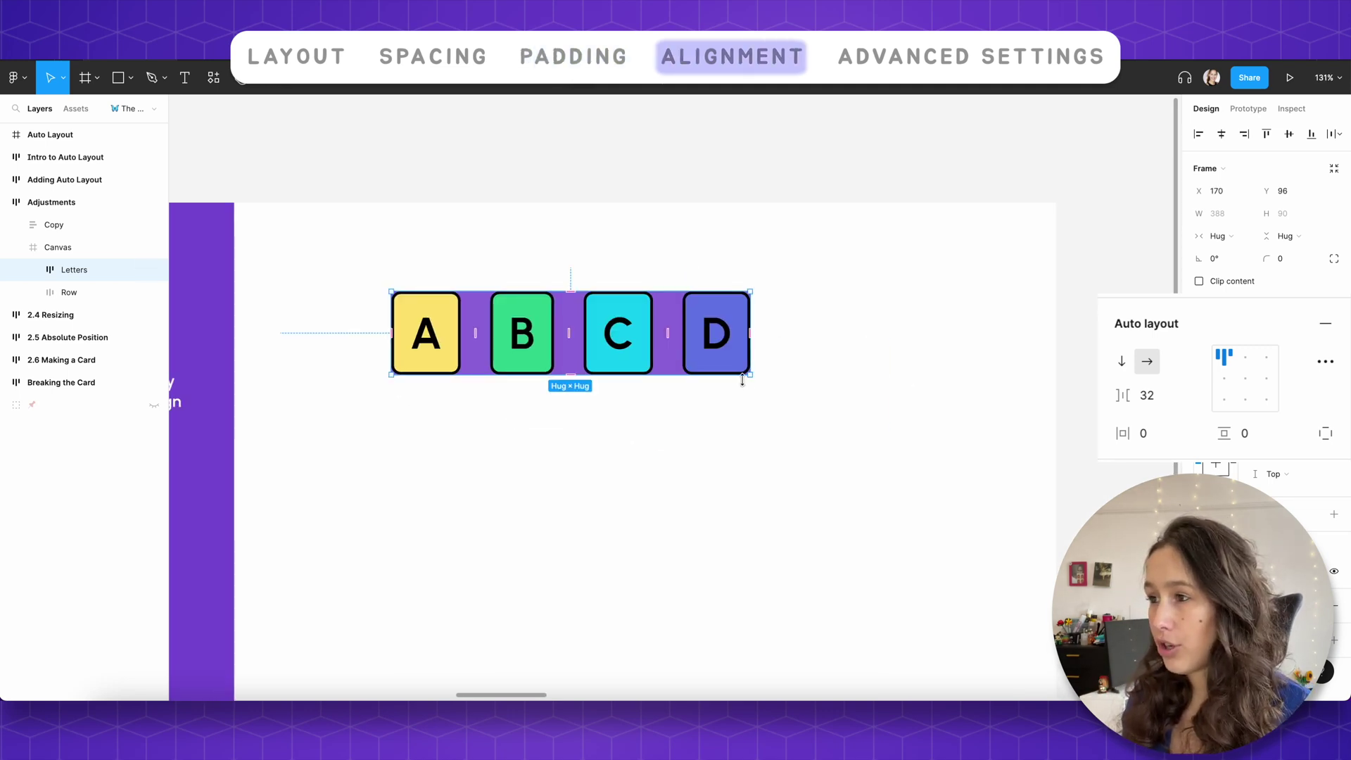
{"action": "left_click_drag", "start_coordinate": [748, 380], "coordinate": [931, 573]}
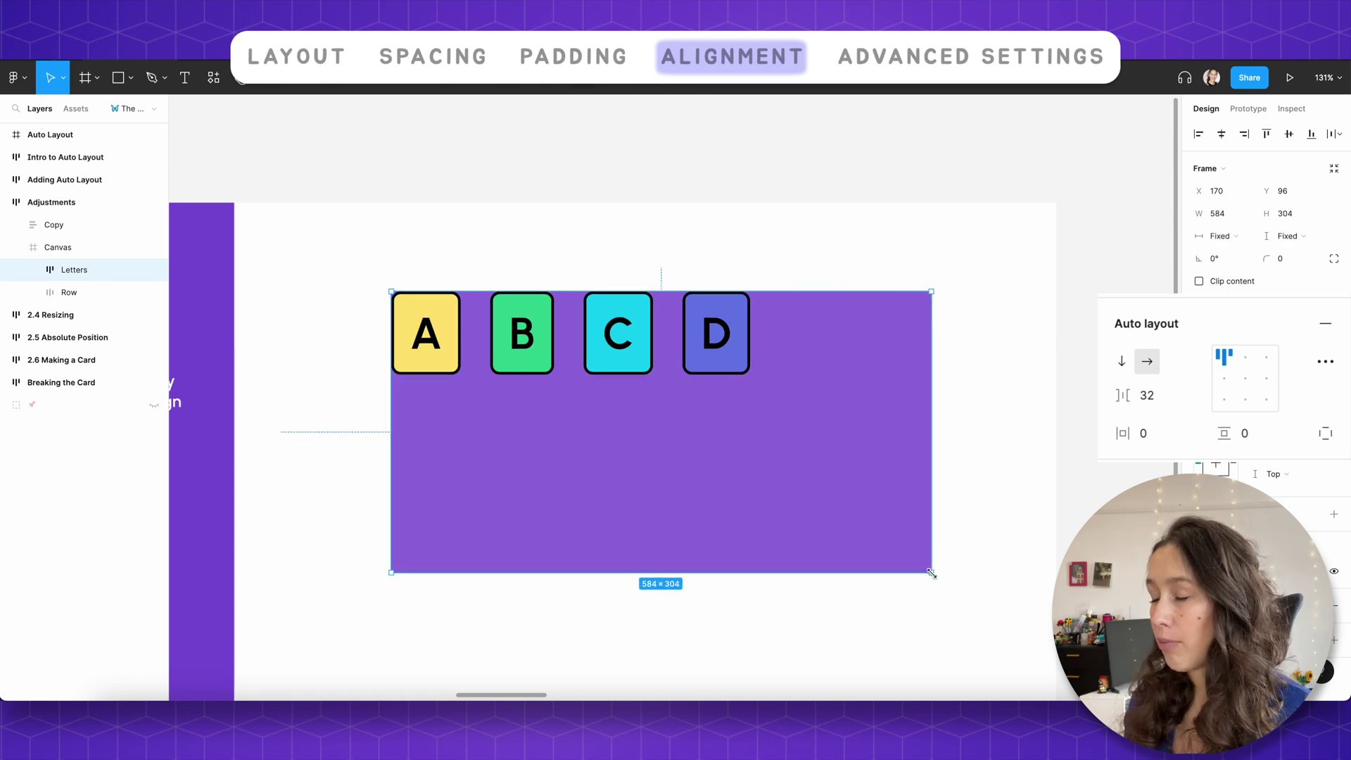
Step: Set the spacing between the letter tiles to 10 and align them in the frame to top right, finishing at bottom right
{"action": "left_click", "coordinate": [1177, 406]}
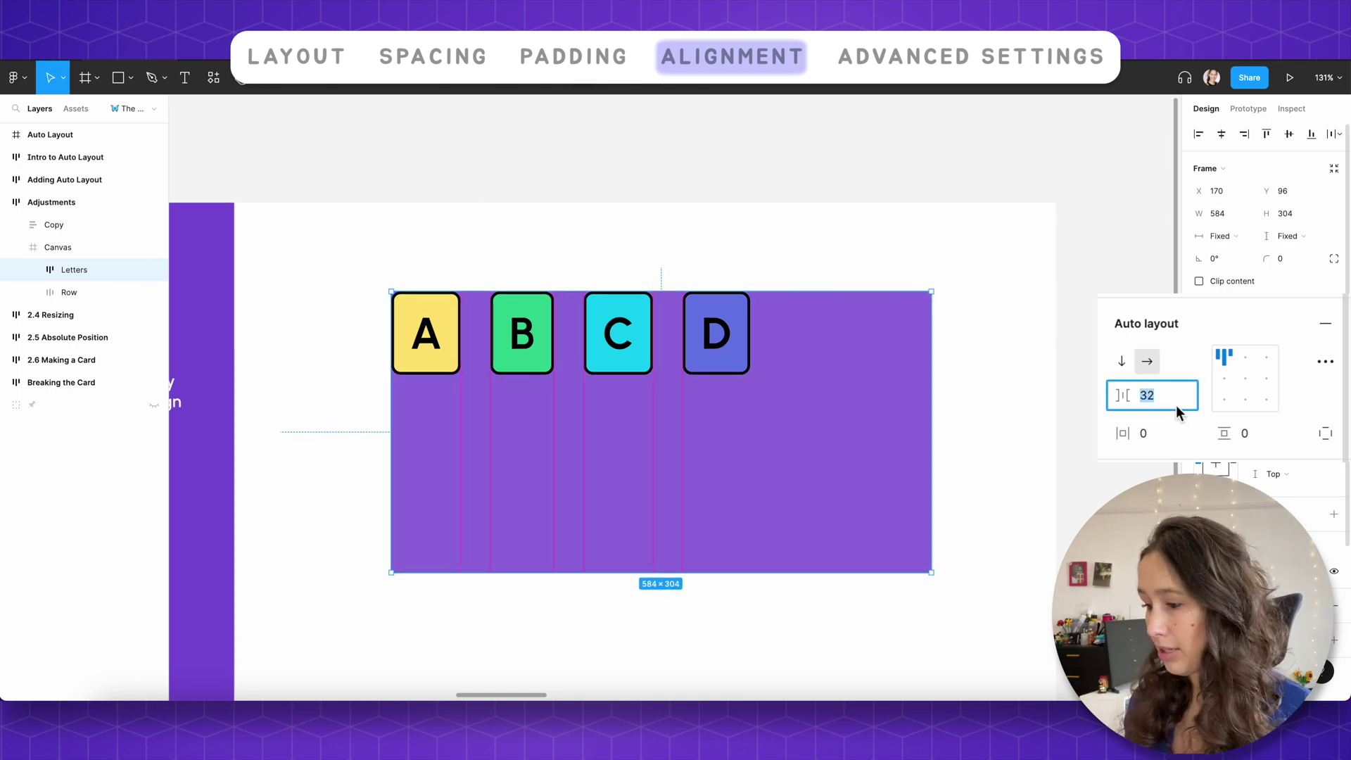
{"action": "type", "text": "10"}
{"action": "key", "text": "Return"}
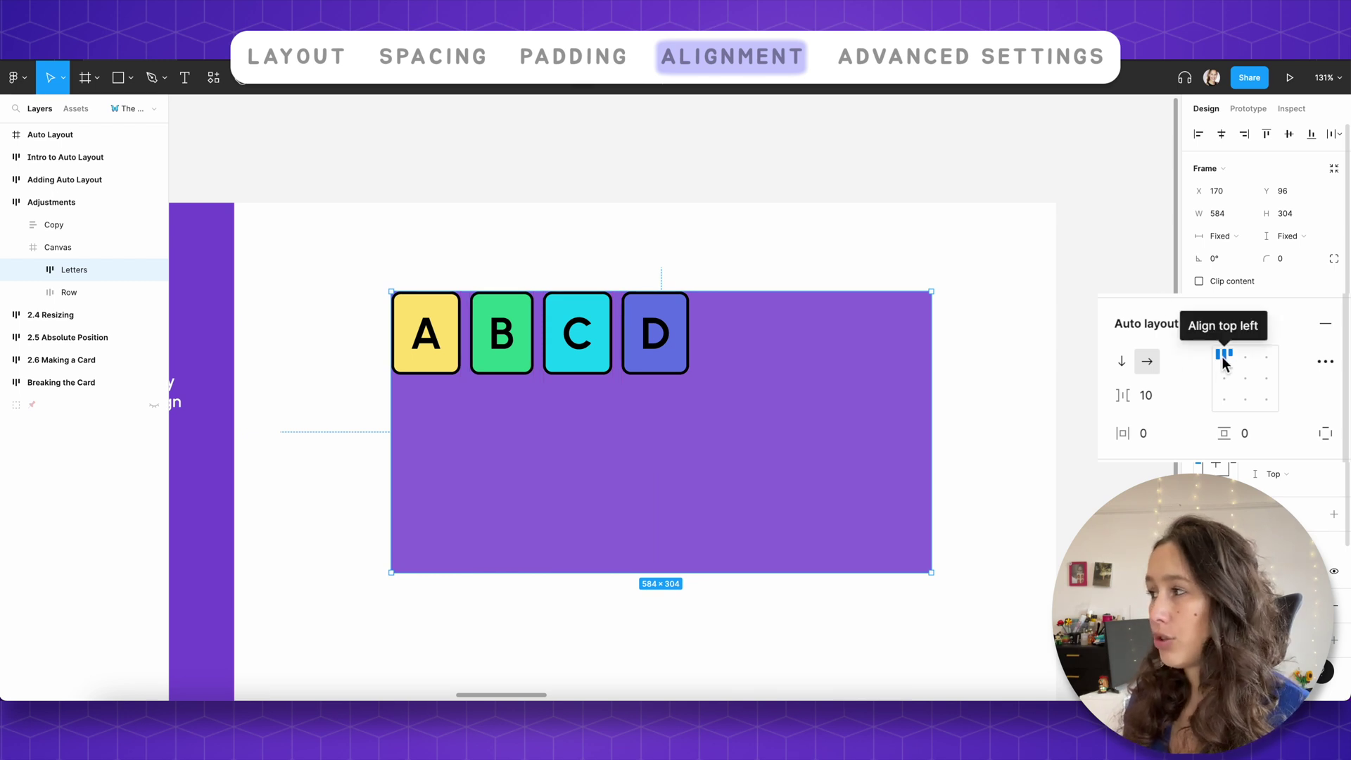
{"action": "left_click", "coordinate": [1267, 356]}
{"action": "left_click", "coordinate": [1267, 400]}
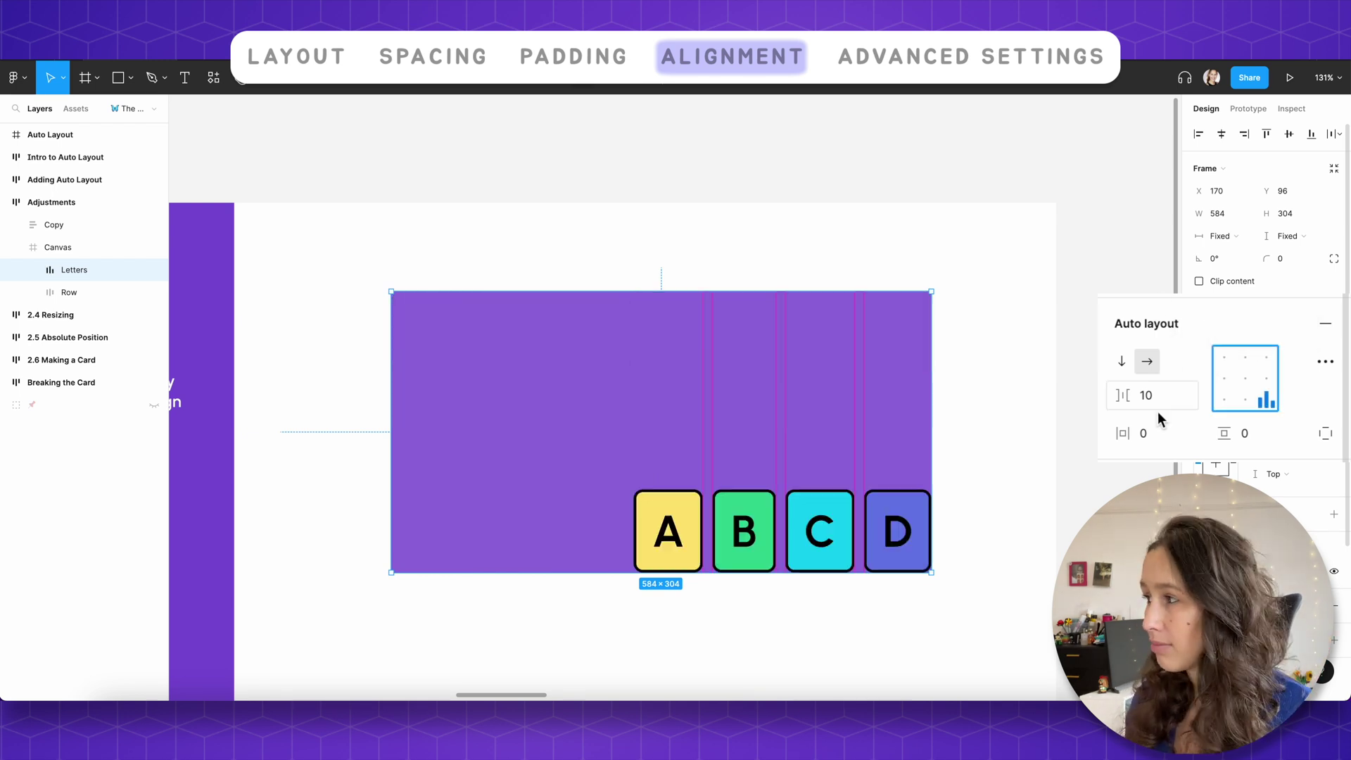
Step: Change the alignment of the letter tiles within the Letters frame, finishing at center
{"action": "left_click", "coordinate": [1233, 402]}
{"action": "left_click", "coordinate": [1242, 379]}
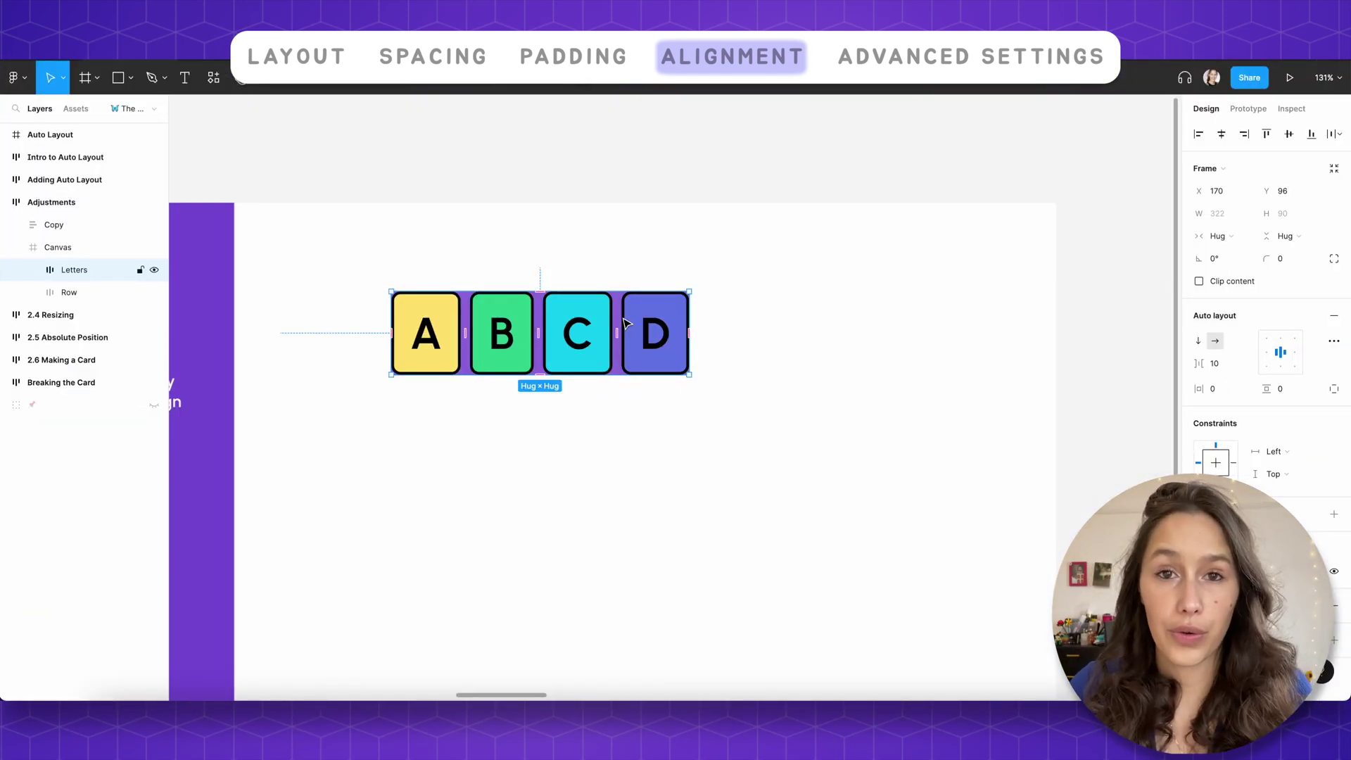
Step: Duplicate the D tile within the Letters frame and change the copy's letter to E
{"action": "double_click", "coordinate": [658, 324]}
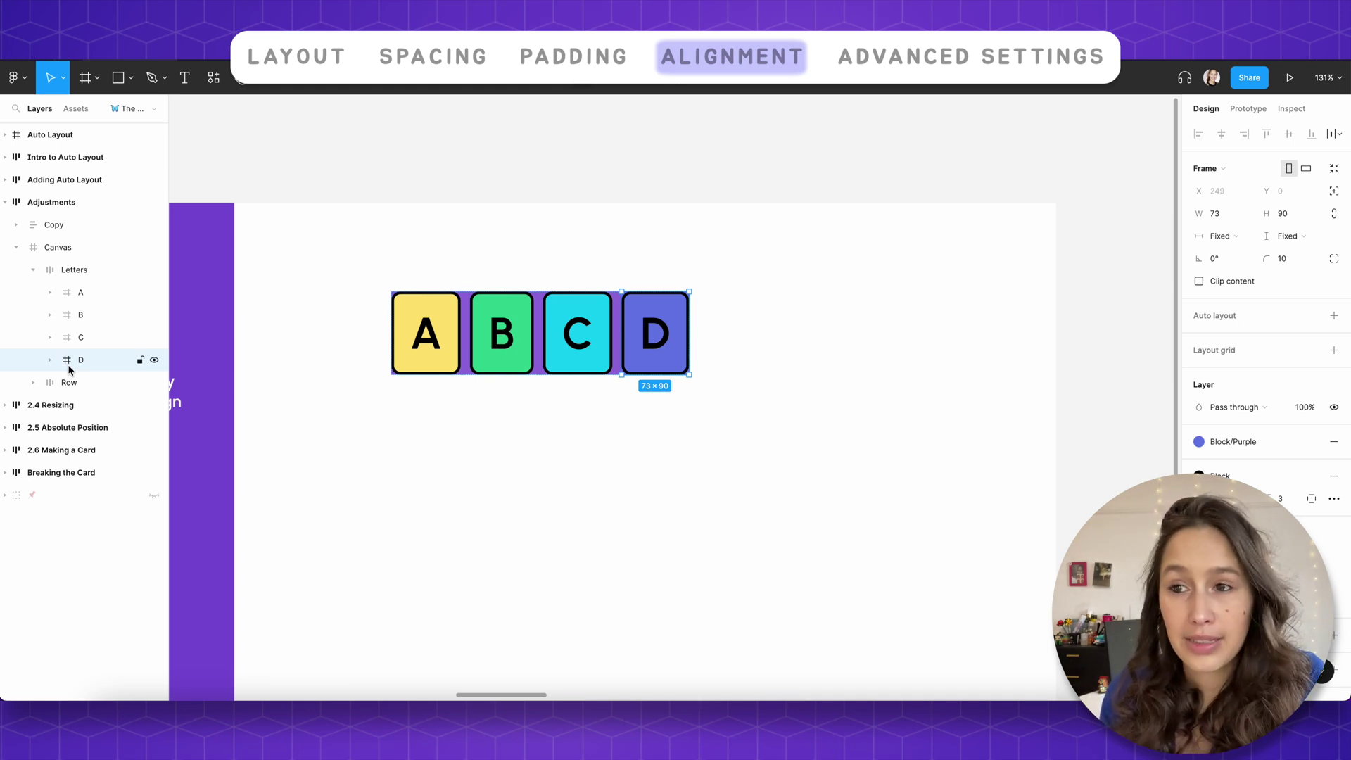
{"action": "key", "text": "ctrl+d"}
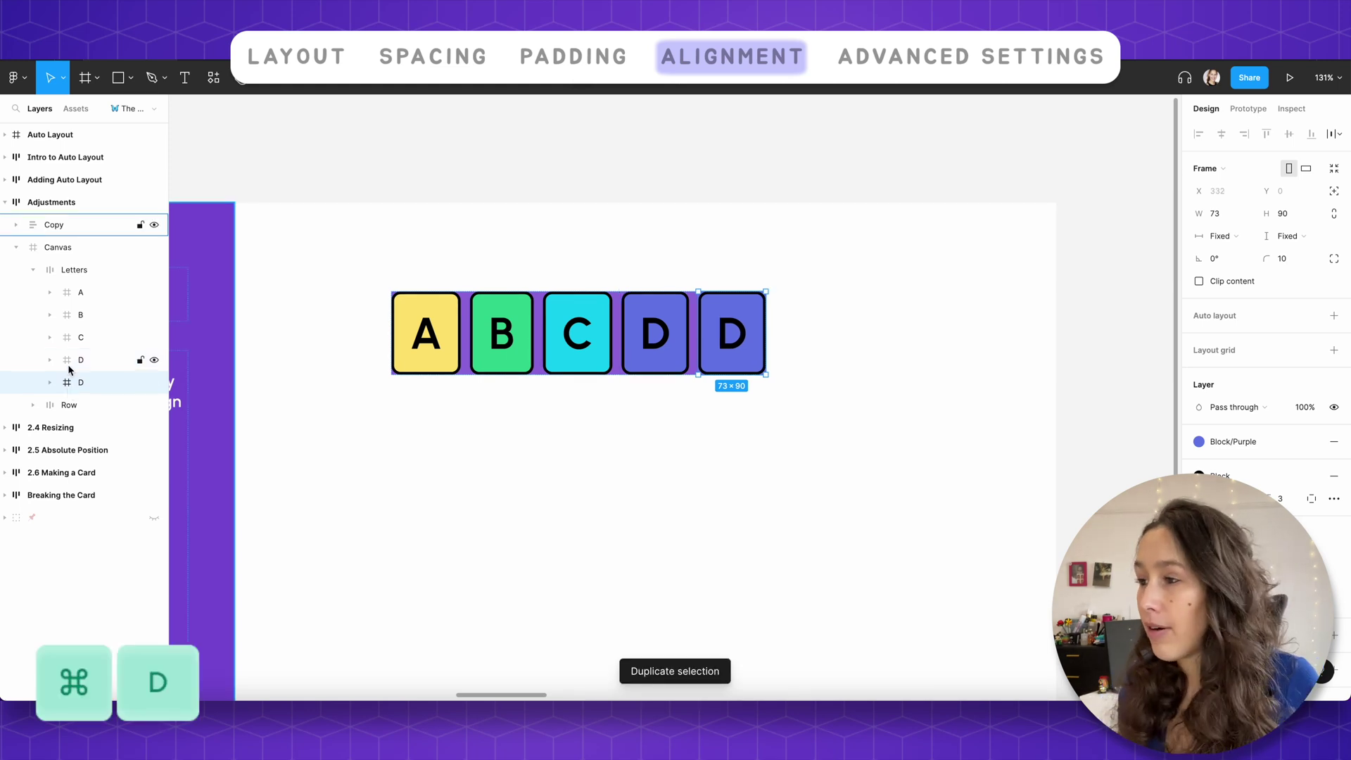
{"action": "double_click", "coordinate": [731, 336]}
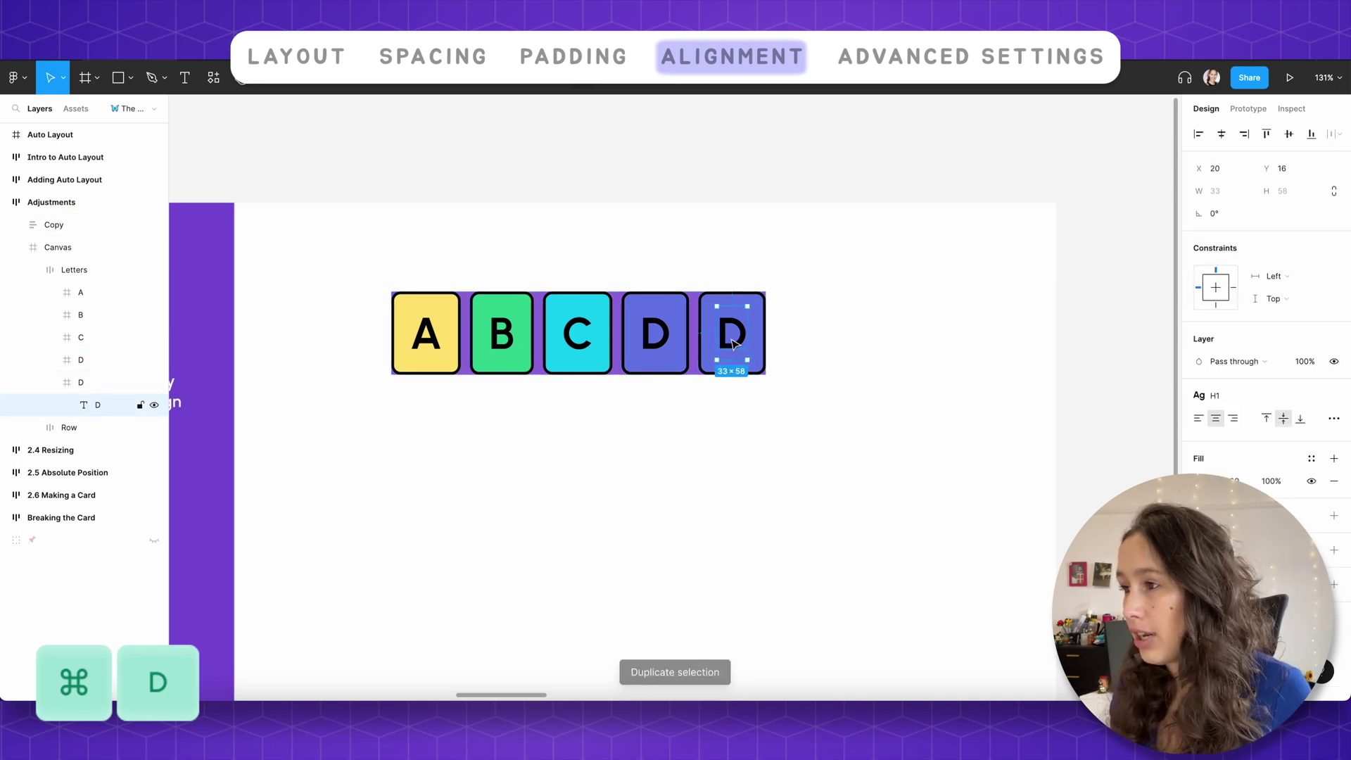
{"action": "type", "text": "E"}
{"action": "left_click", "coordinate": [920, 323]}
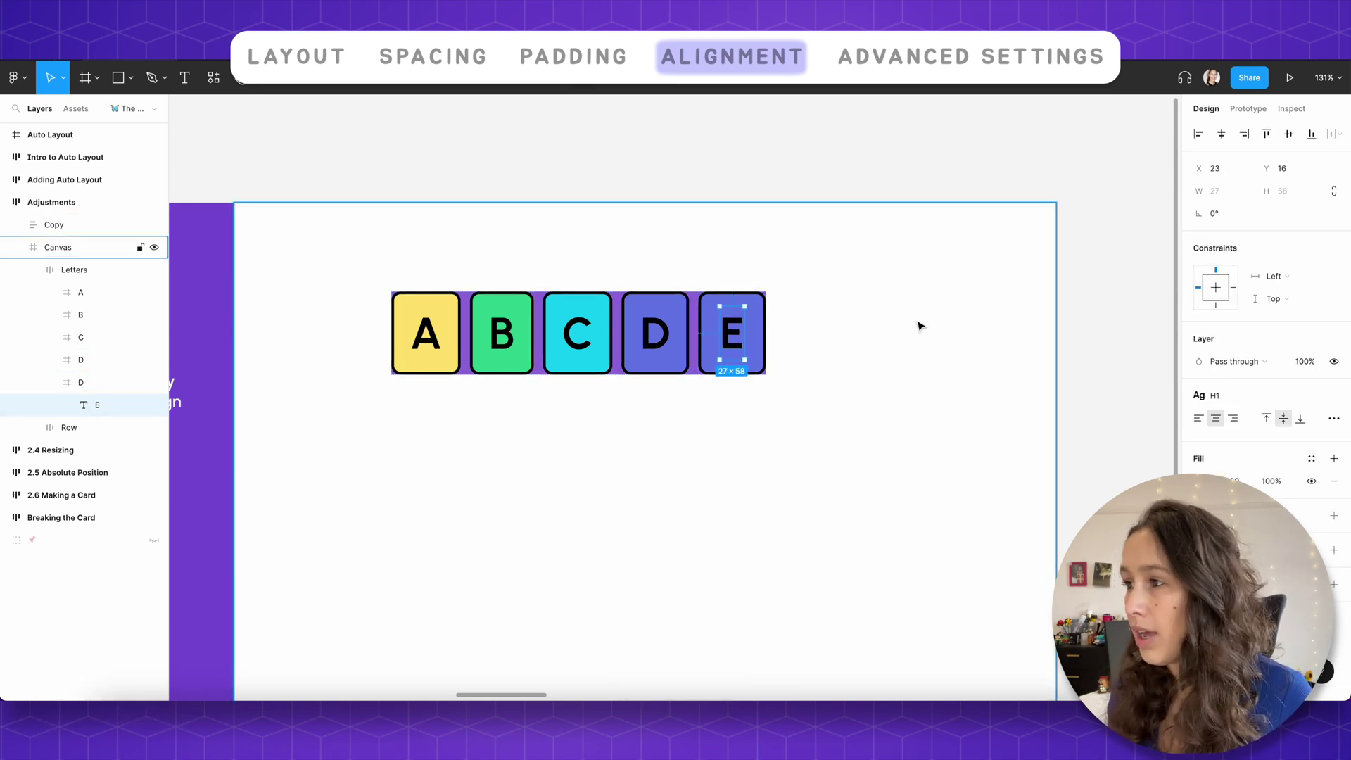
Step: Duplicate the E tile four times so the copies extend the row of letters
{"action": "left_click", "coordinate": [722, 305]}
{"action": "left_click", "coordinate": [723, 305]}
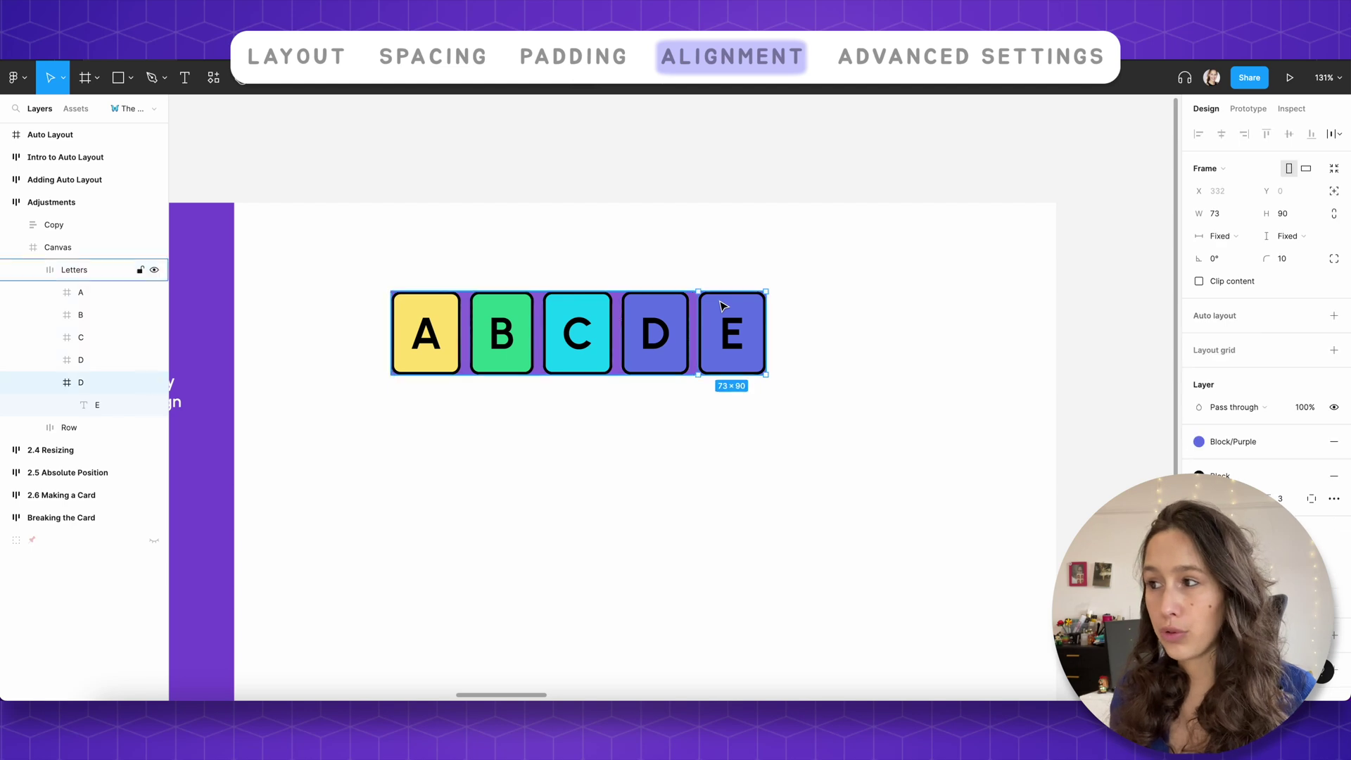
{"action": "key", "text": "super+d"}
{"action": "key", "text": "super+d"}
{"action": "key", "text": "super+d"}
{"action": "key", "text": "super+d"}
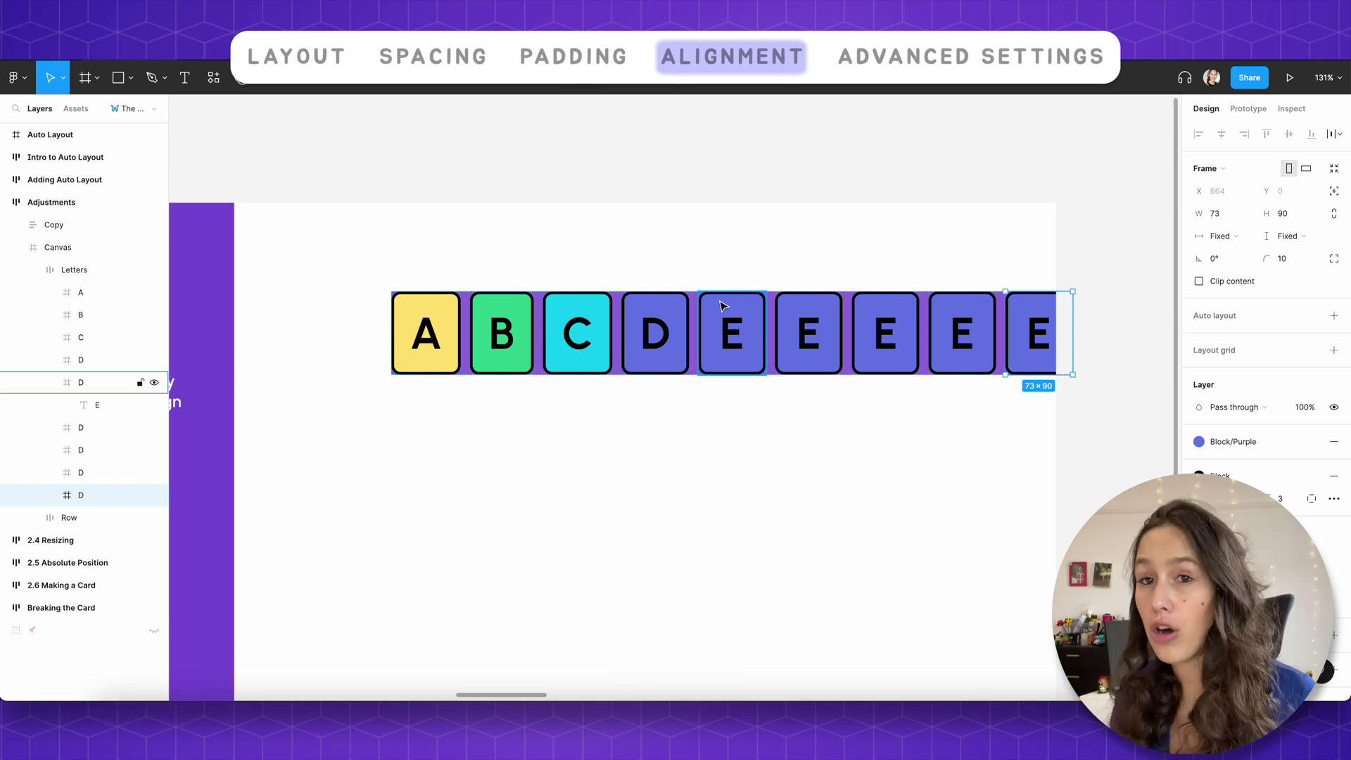
Step: Delete the four extra E tiles, keeping only the one beside the D tile
{"action": "key", "text": "Delete"}
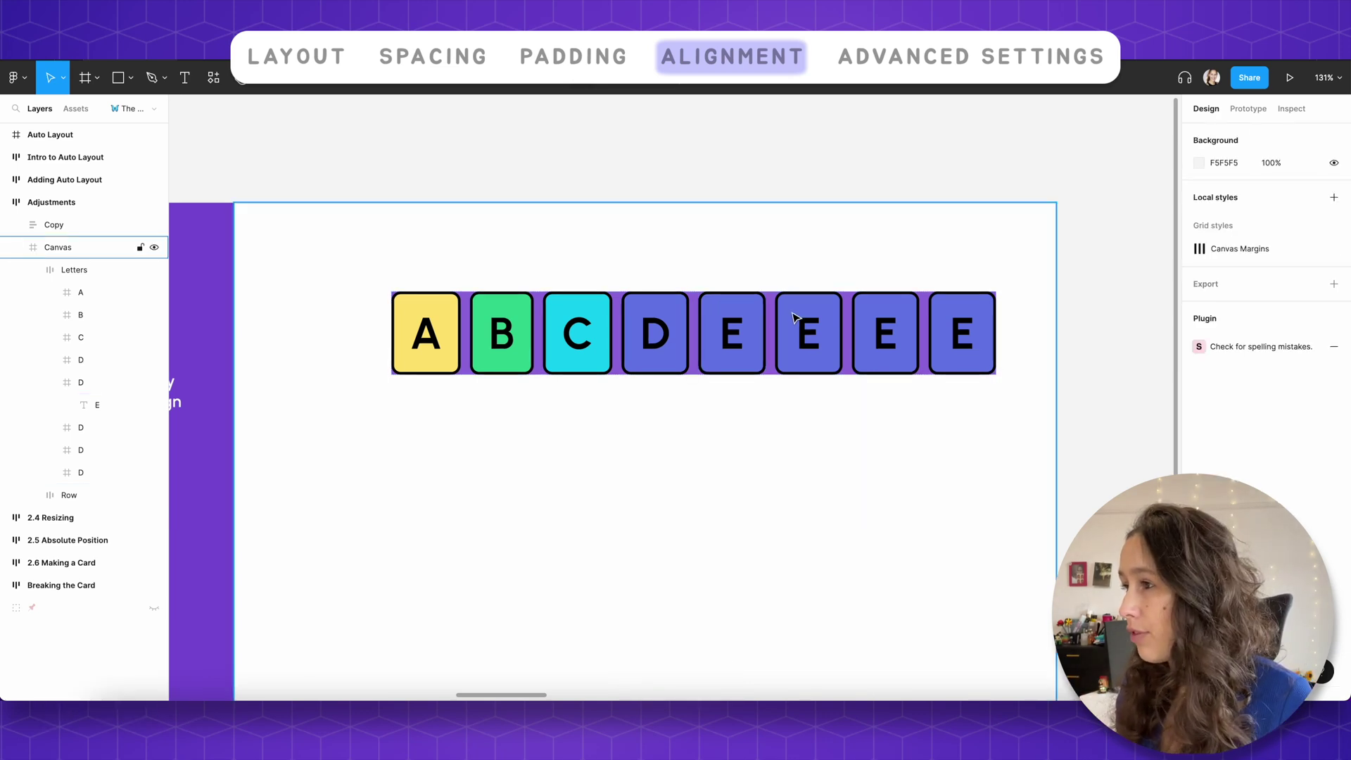
{"action": "left_click", "coordinate": [901, 313]}
{"action": "left_click", "coordinate": [835, 327]}
{"action": "left_click", "coordinate": [885, 325], "text": "shift"}
{"action": "left_click", "coordinate": [960, 314], "text": "shift"}
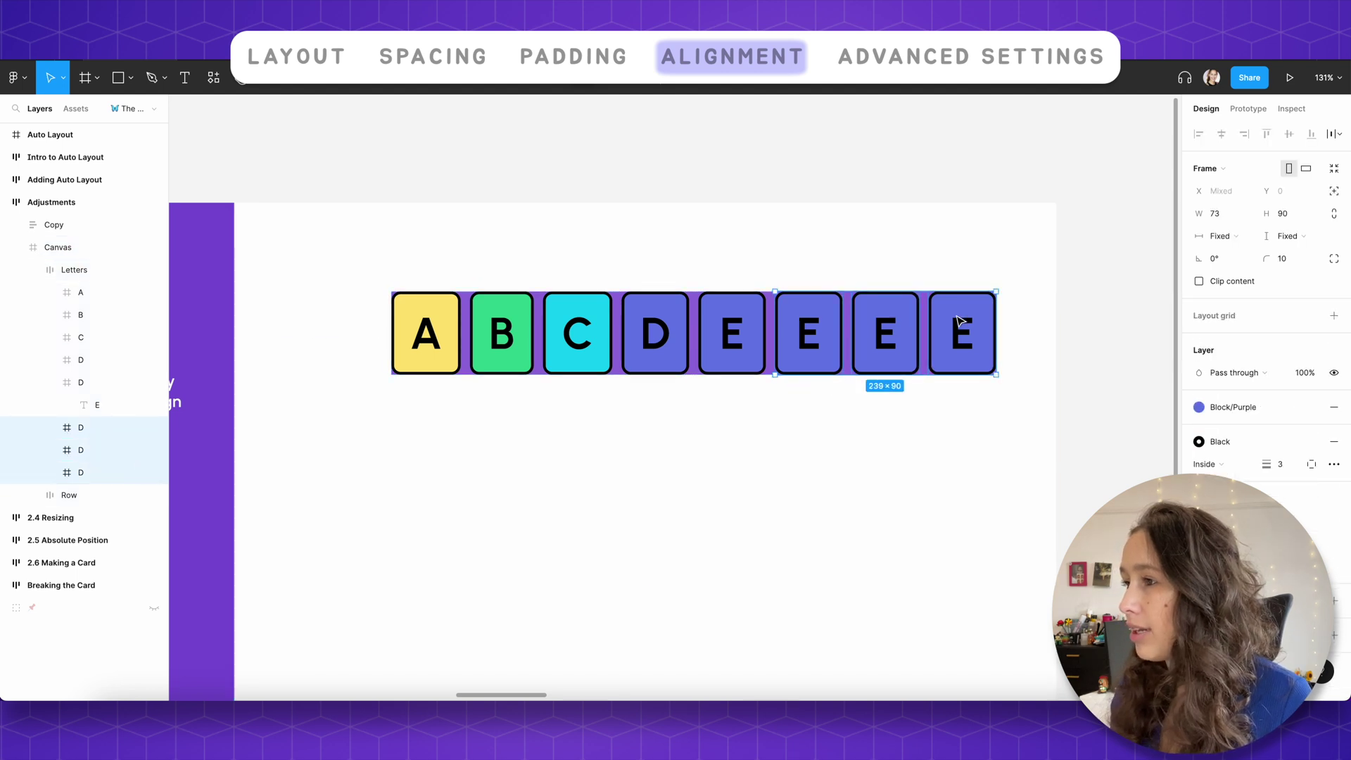
{"action": "key", "text": "Delete"}
Step: Shift the E tile back and forth along the row, finishing in third place between B and C
{"action": "left_click", "coordinate": [748, 341]}
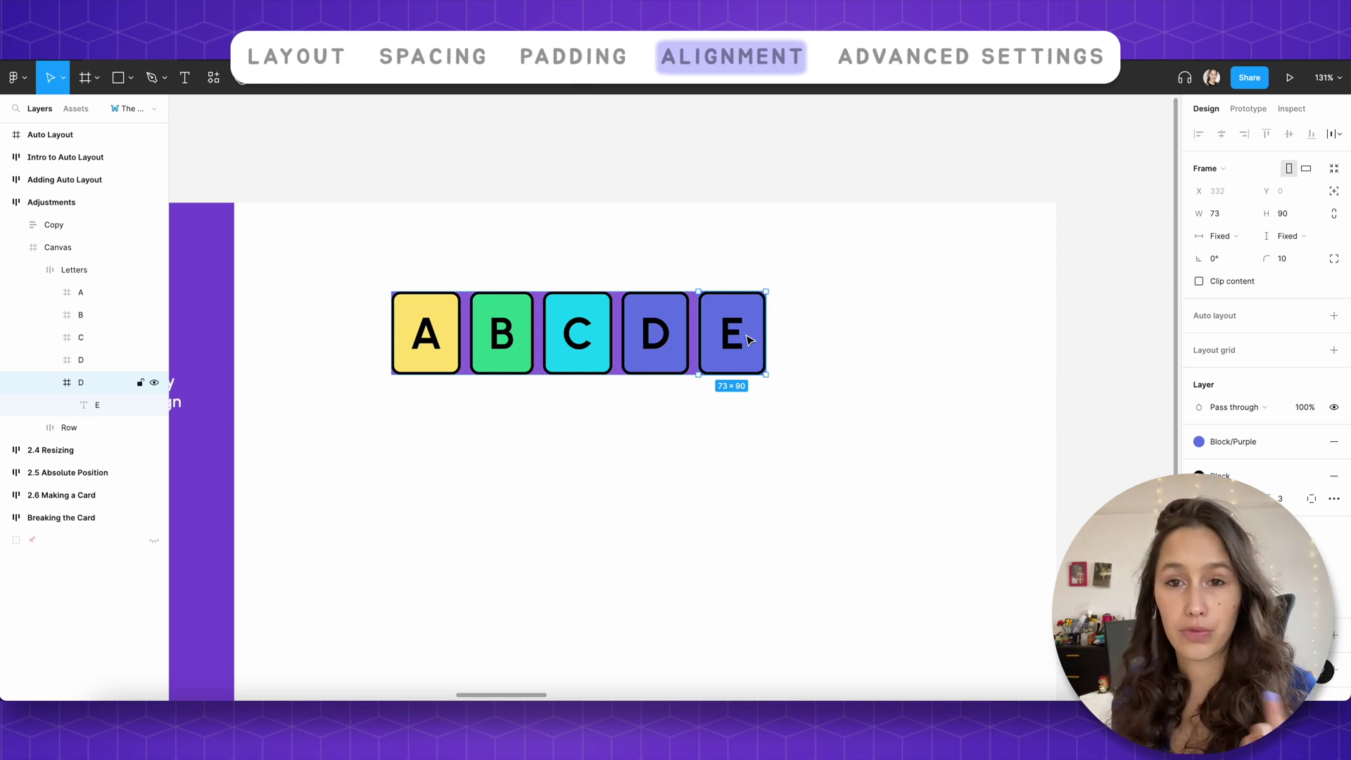
{"action": "key", "text": "Left"}
{"action": "key", "text": "Left"}
{"action": "key", "text": "Left"}
{"action": "key", "text": "Left"}
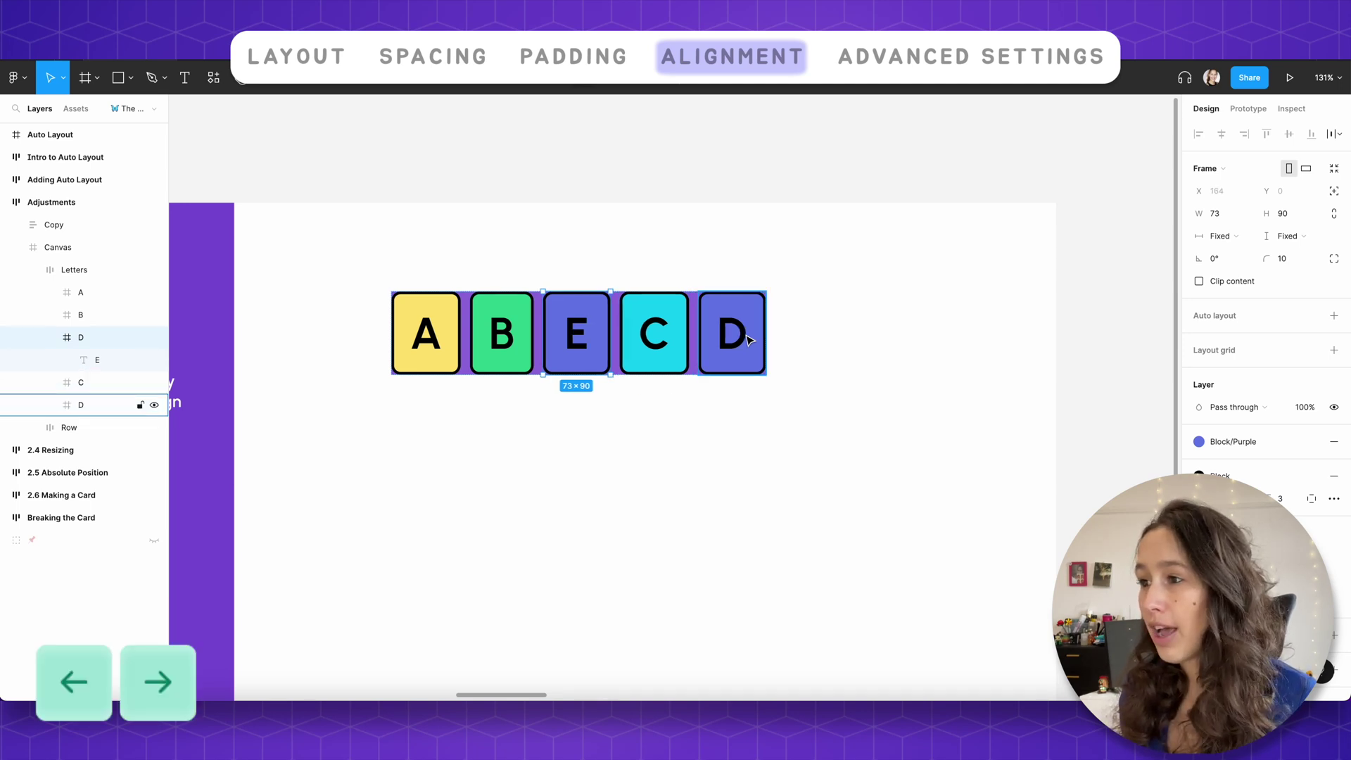
{"action": "key", "text": "Right"}
{"action": "key", "text": "Right"}
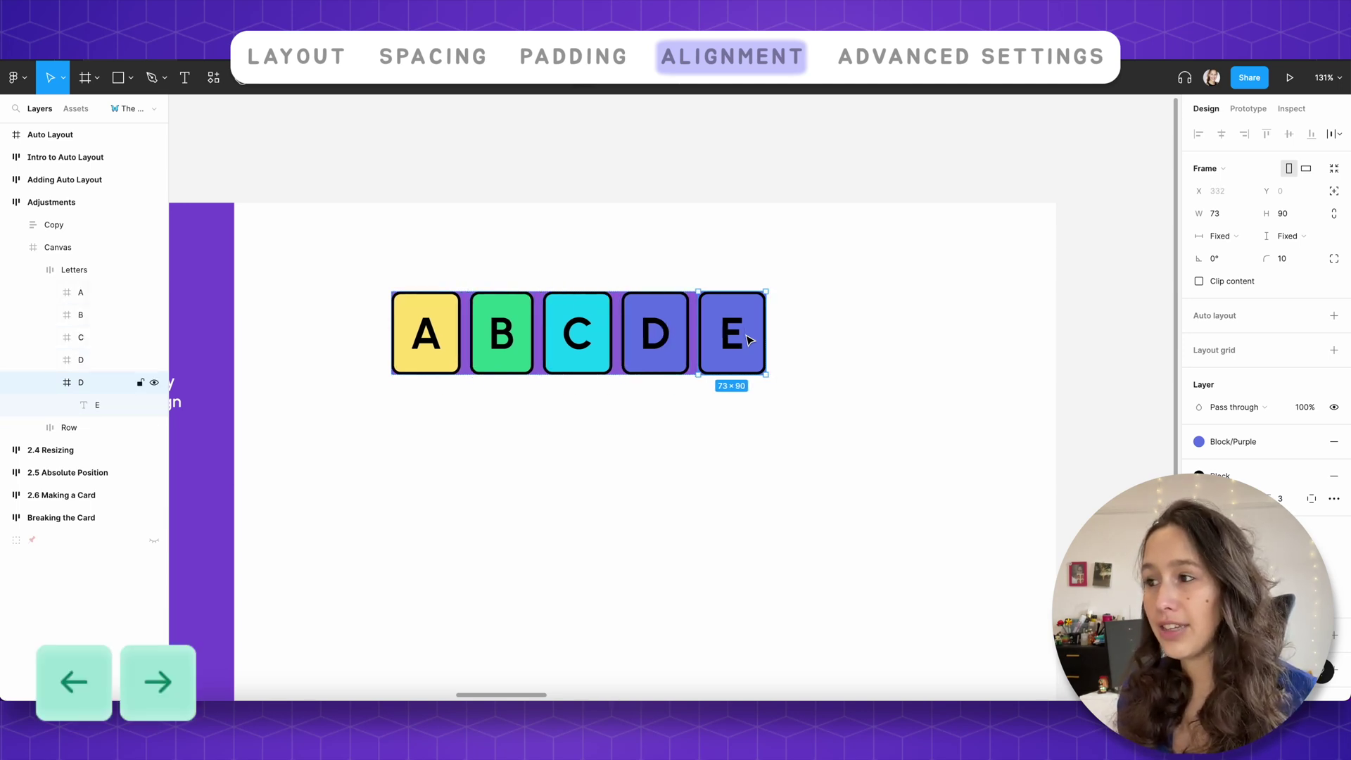
{"action": "key", "text": "Left"}
{"action": "key", "text": "Left"}
{"action": "key", "text": "Left"}
{"action": "key", "text": "Left"}
{"action": "key", "text": "Right"}
{"action": "key", "text": "Right"}
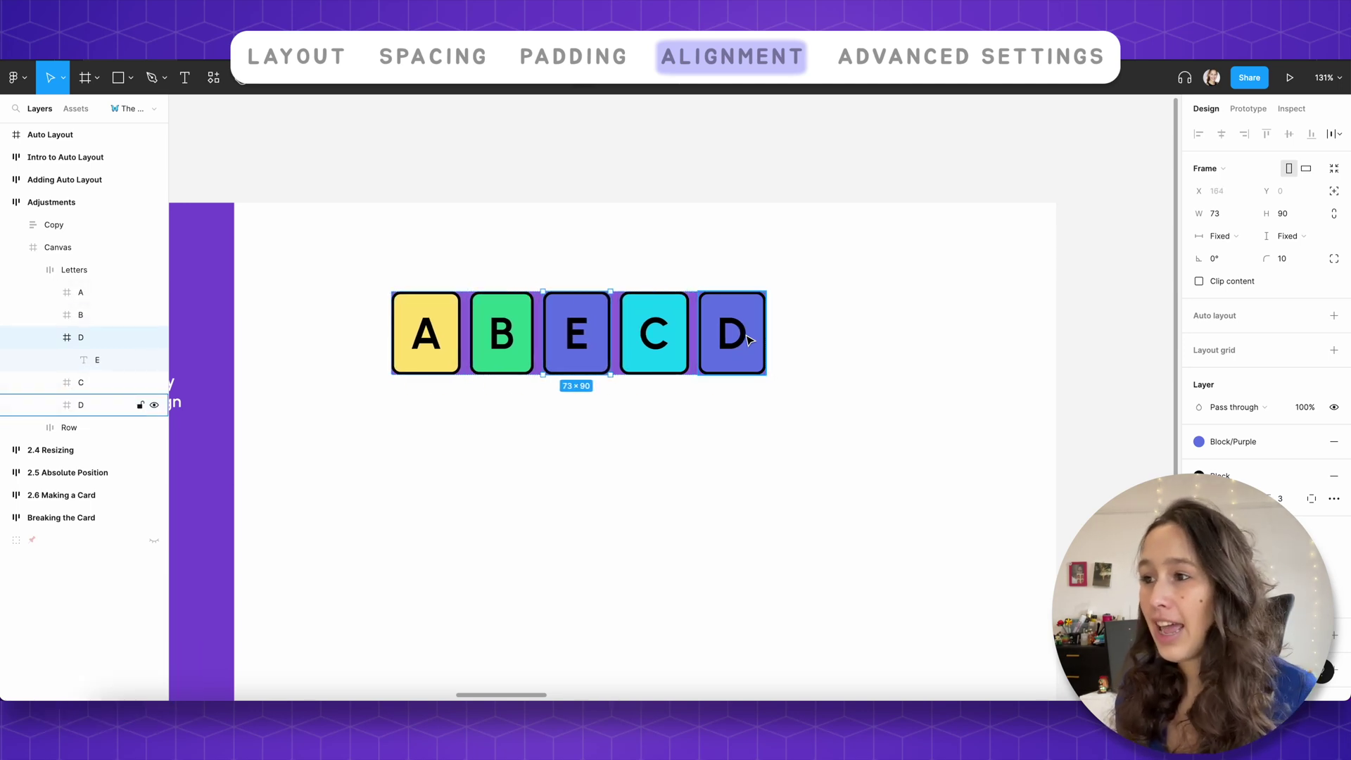
Step: Select the Letters frame and switch its auto layout direction to vertical
{"action": "left_click", "coordinate": [732, 253]}
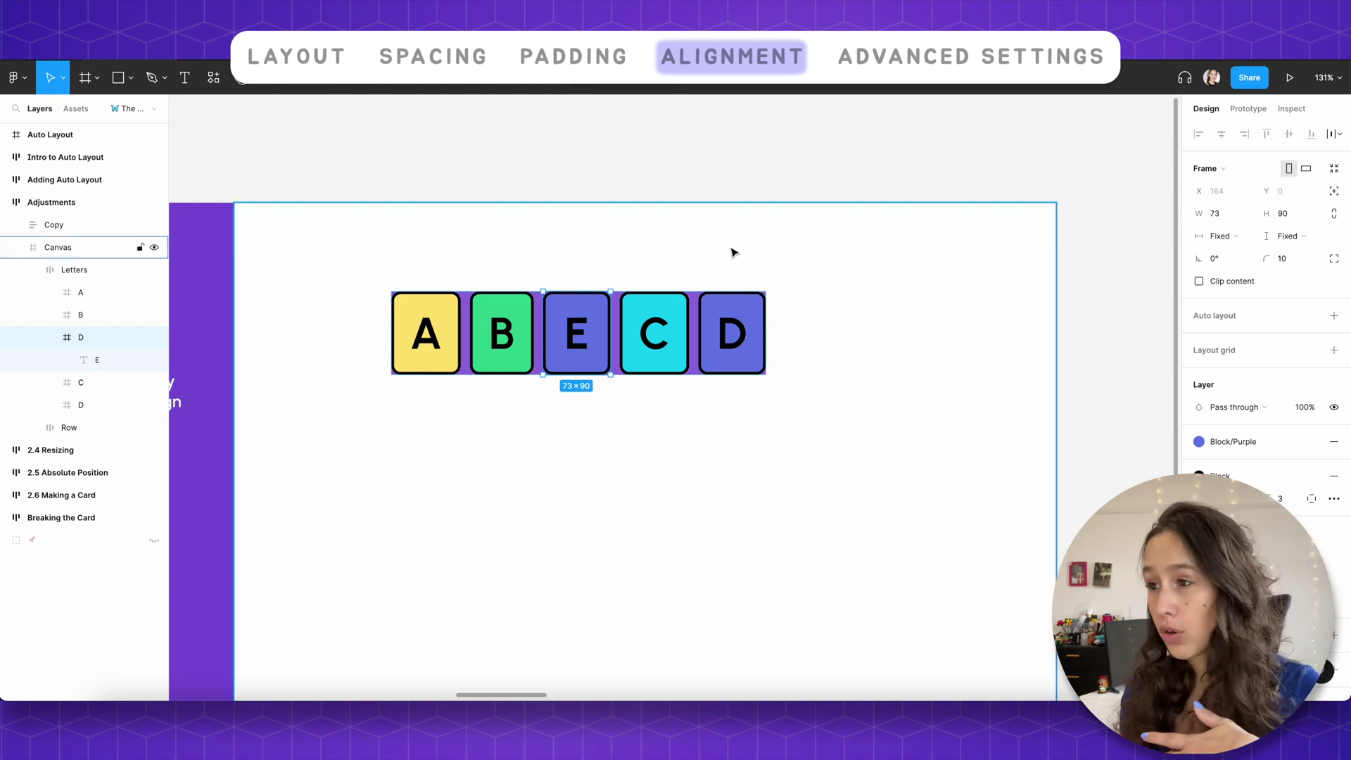
{"action": "left_click", "coordinate": [699, 314]}
{"action": "left_click", "coordinate": [1197, 341]}
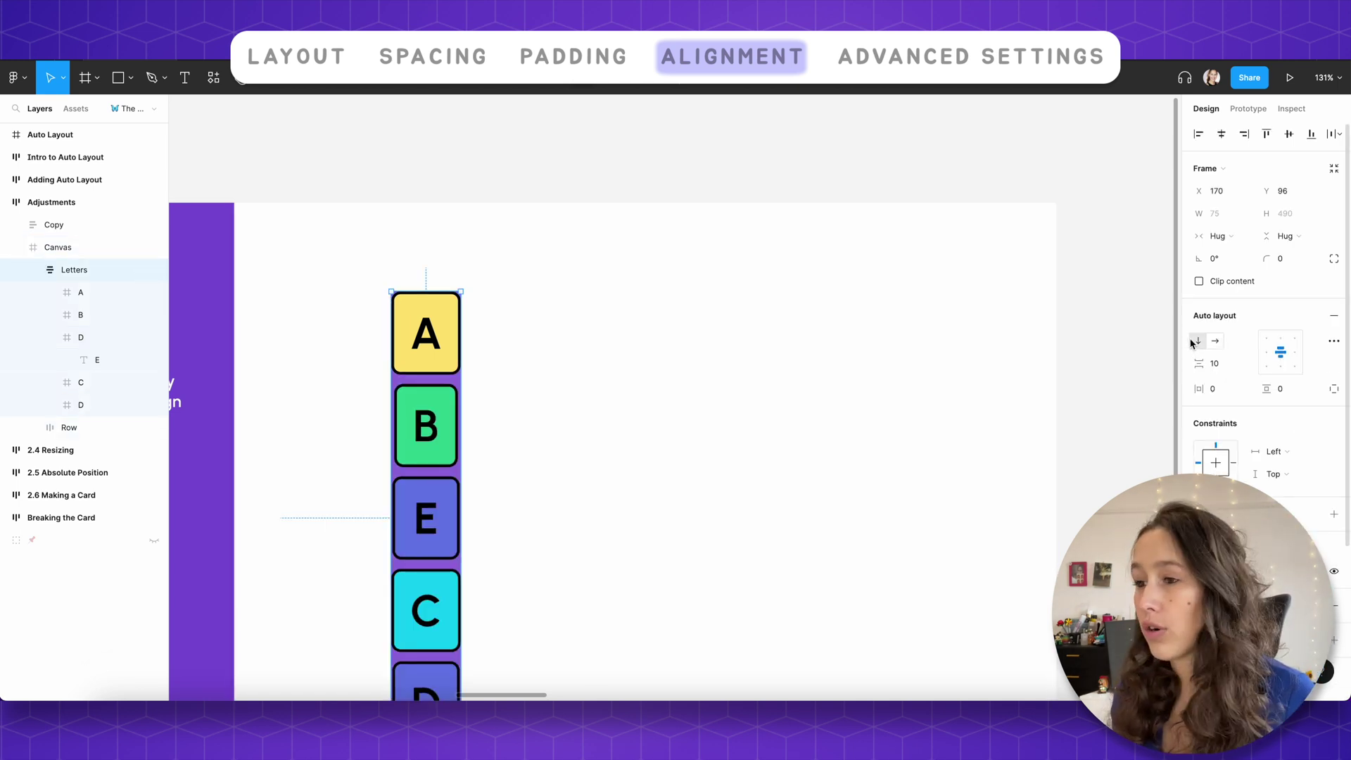
Step: Shift the E tile up and down the vertical stack, finishing at the top above A
{"action": "left_click", "coordinate": [437, 381]}
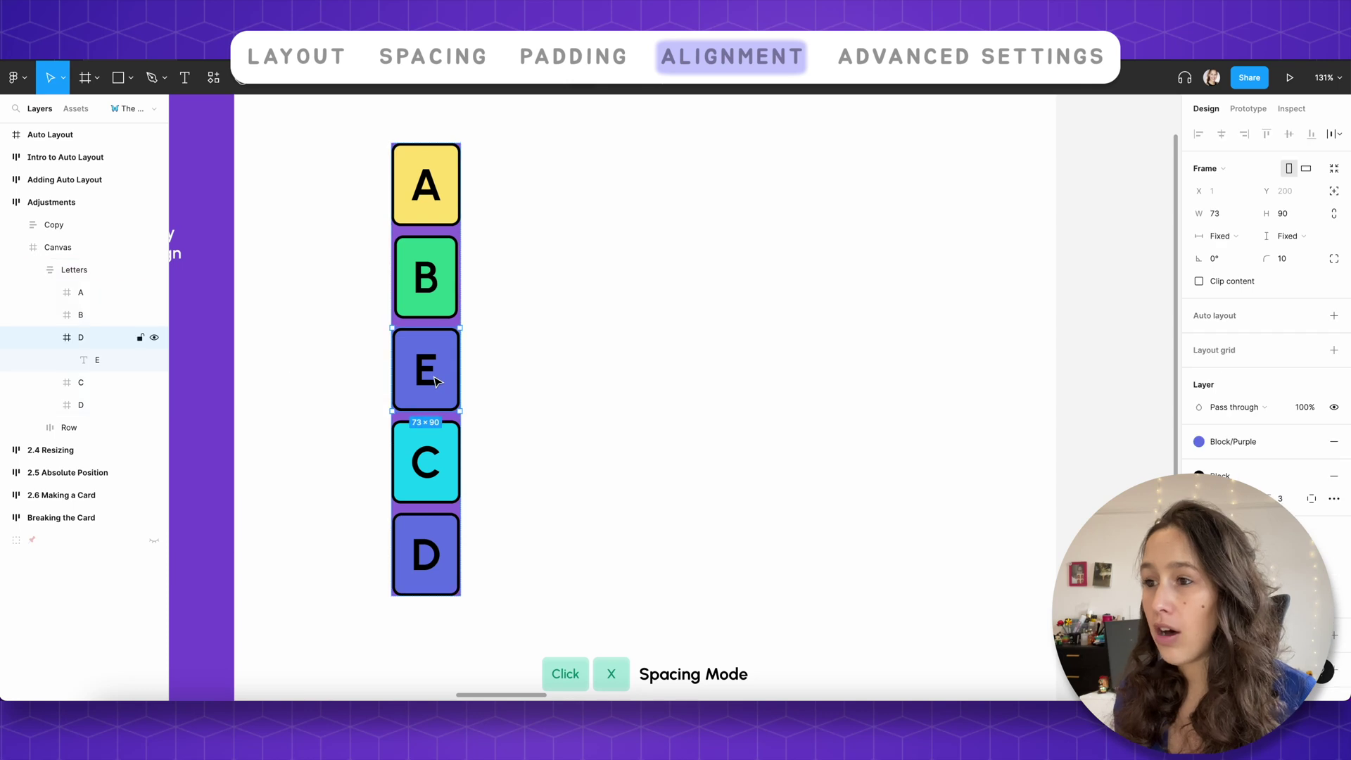
{"action": "key", "text": "Down"}
{"action": "key", "text": "Up"}
{"action": "key", "text": "Up"}
{"action": "key", "text": "Up"}
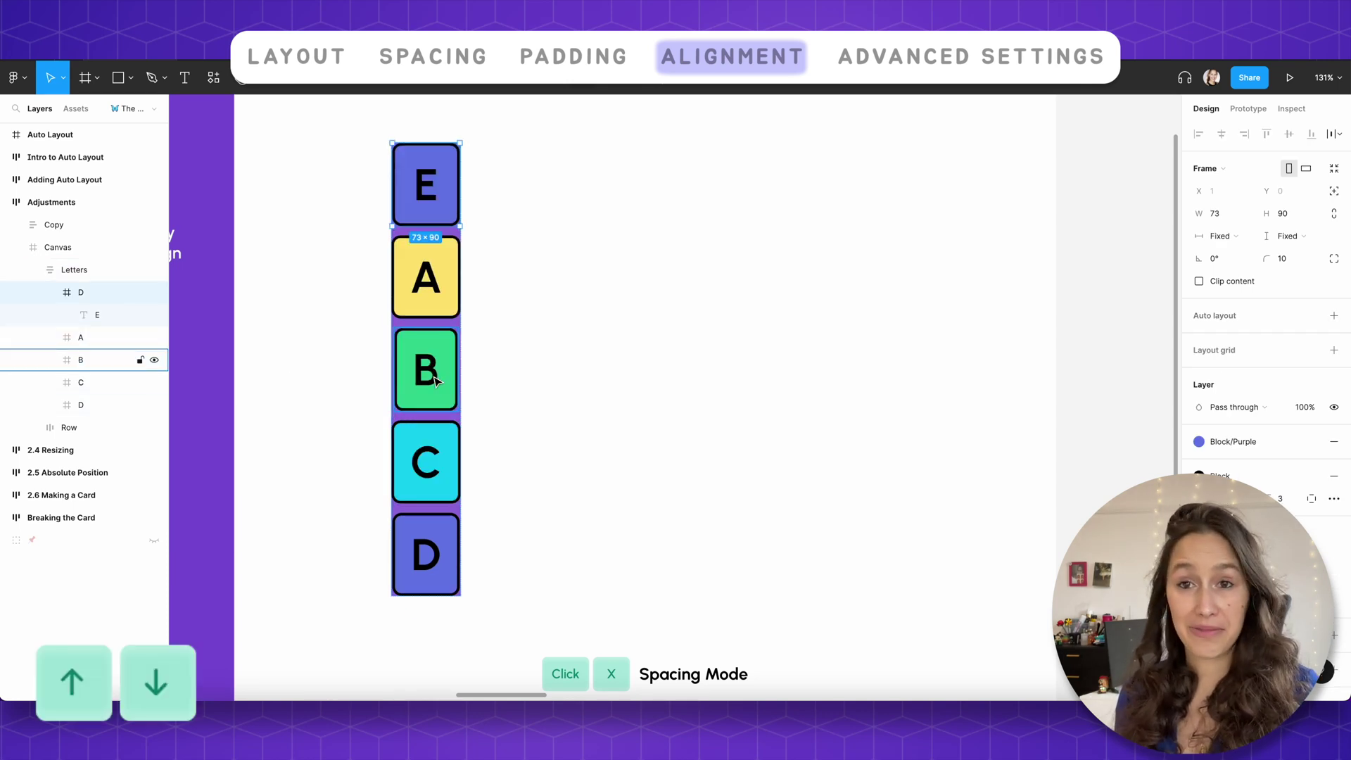
{"action": "key", "text": "Down"}
{"action": "key", "text": "Down"}
{"action": "key", "text": "Down"}
{"action": "key", "text": "Up"}
{"action": "key", "text": "Up"}
{"action": "key", "text": "Up"}
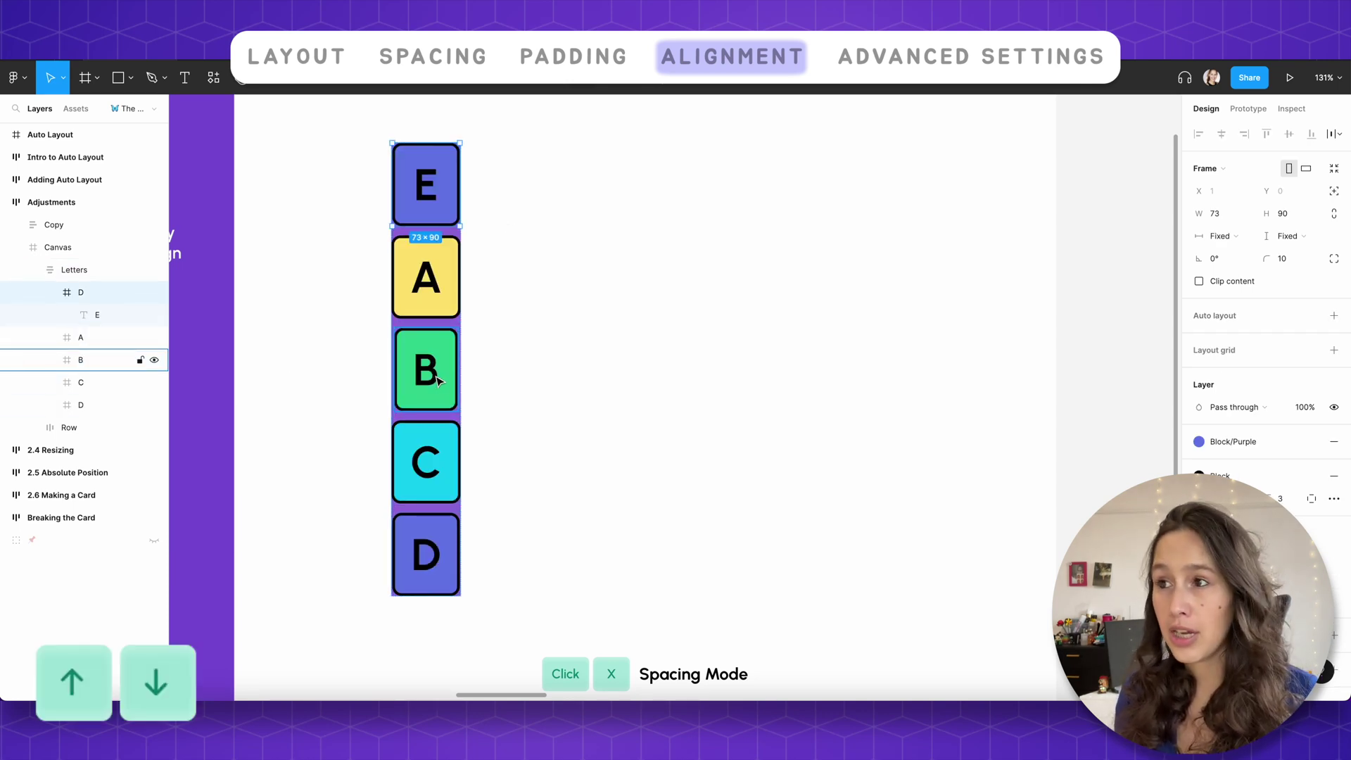
Step: Move the E tile down to fourth place between C and D, and move its layer up the layer order near B
{"action": "key", "text": "Down"}
{"action": "key", "text": "Down"}
{"action": "key", "text": "Down"}
{"action": "key", "text": "Up"}
{"action": "key", "text": "Up"}
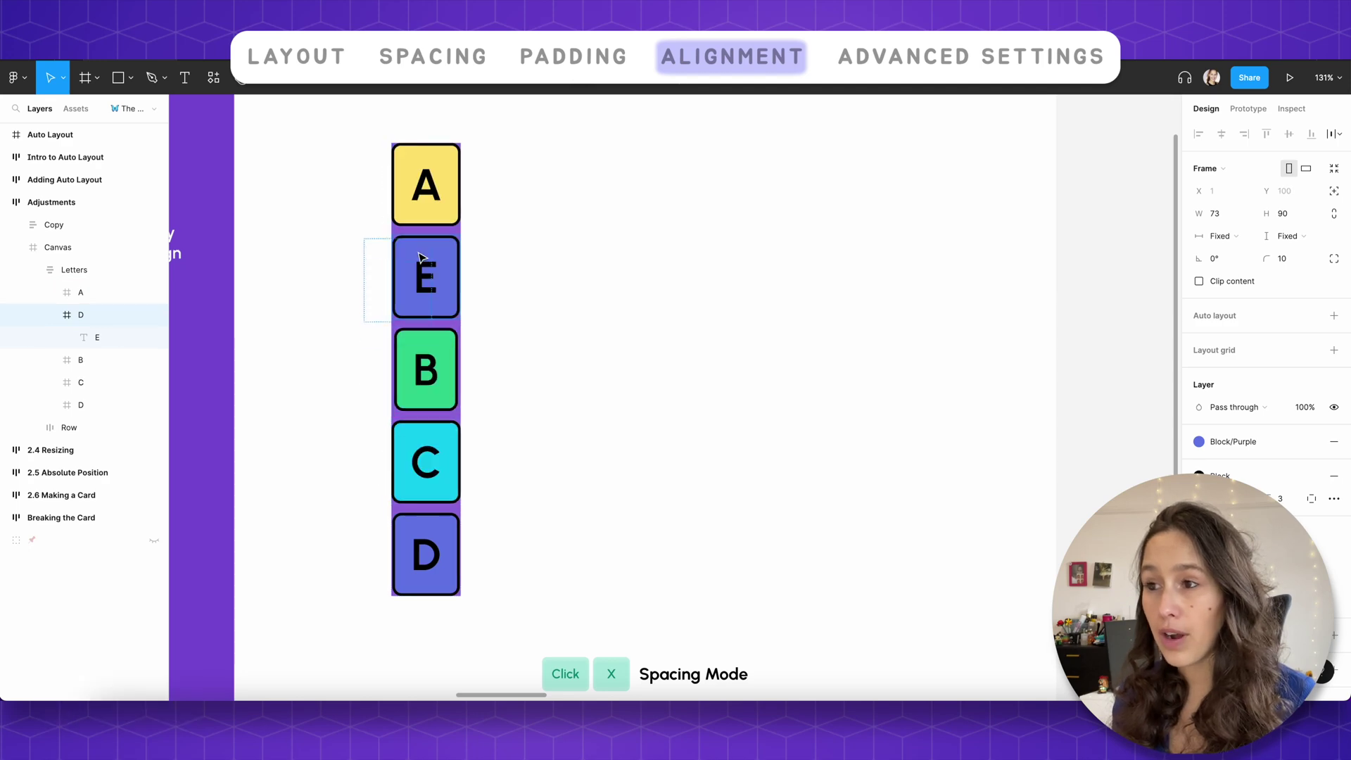
{"action": "key", "text": "Down"}
{"action": "key", "text": "Down"}
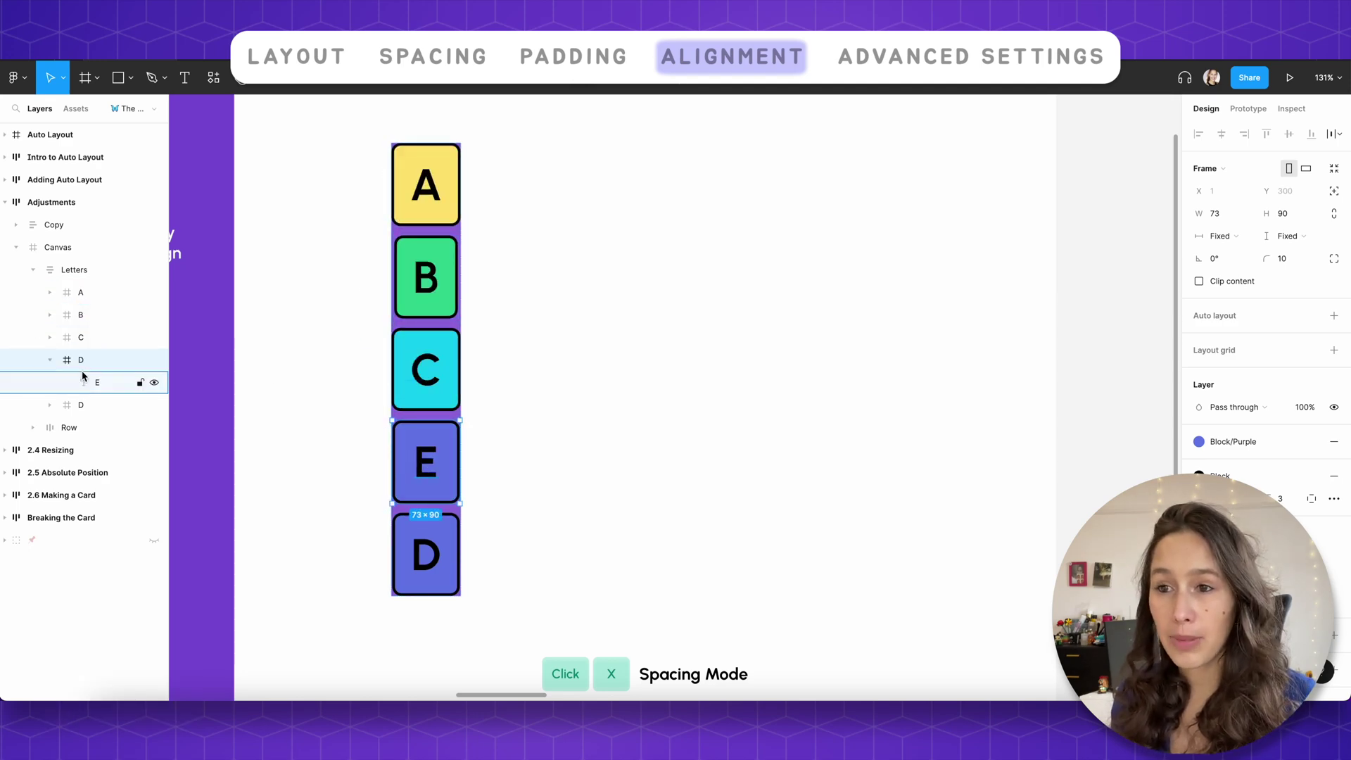
{"action": "left_click_drag", "start_coordinate": [82, 362], "coordinate": [85, 314]}
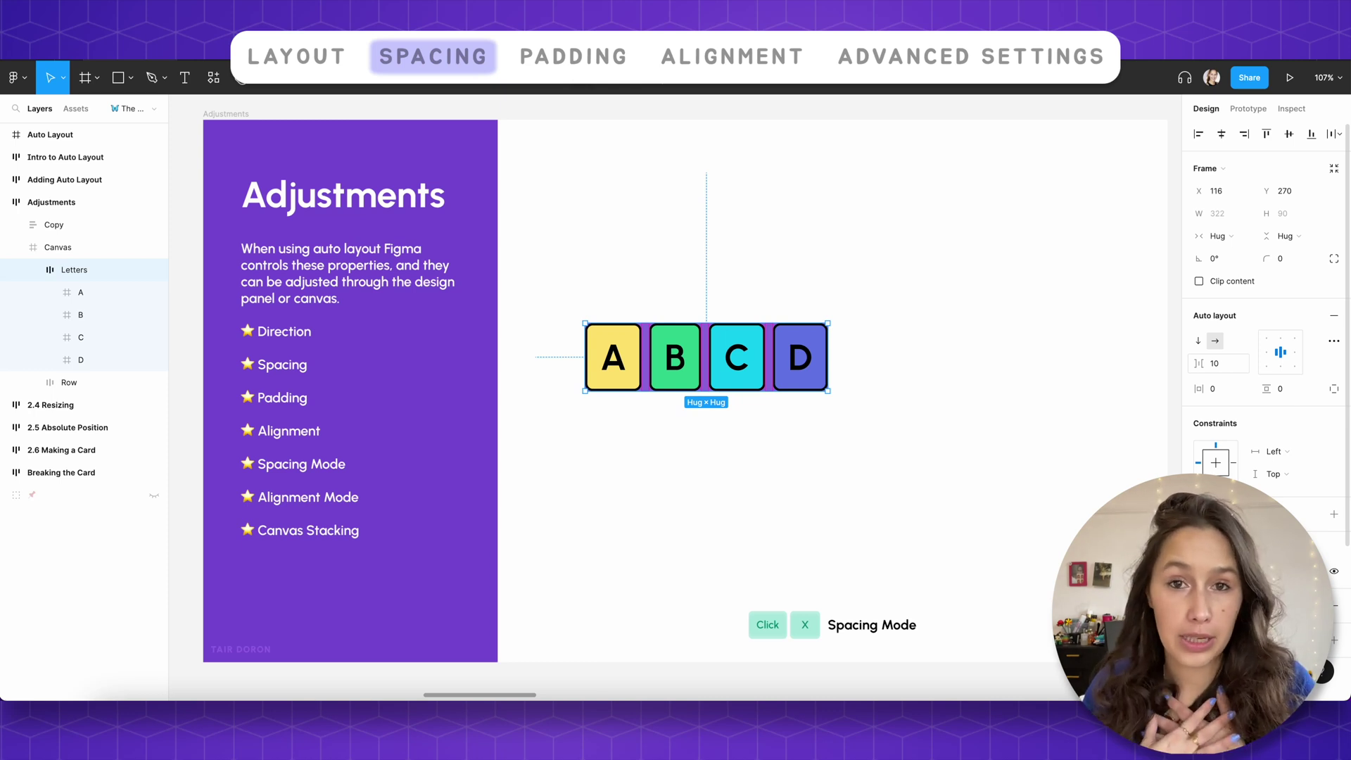
Step: Set the spacing between the four letter tiles to 60, and reduce it to 20
{"action": "left_click", "coordinate": [1218, 363]}
{"action": "type", "text": "60"}
{"action": "key", "text": "Return"}
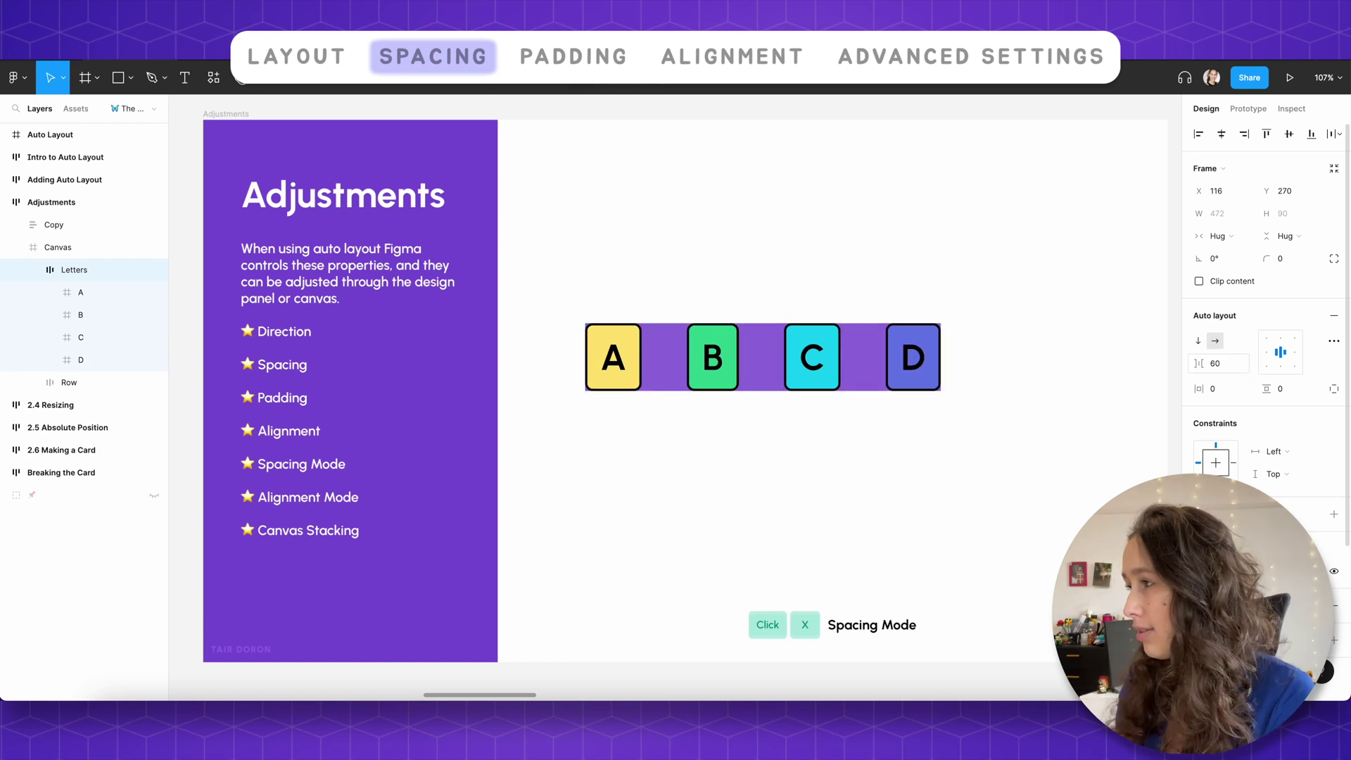
{"action": "type", "text": "20"}
{"action": "key", "text": "Return"}
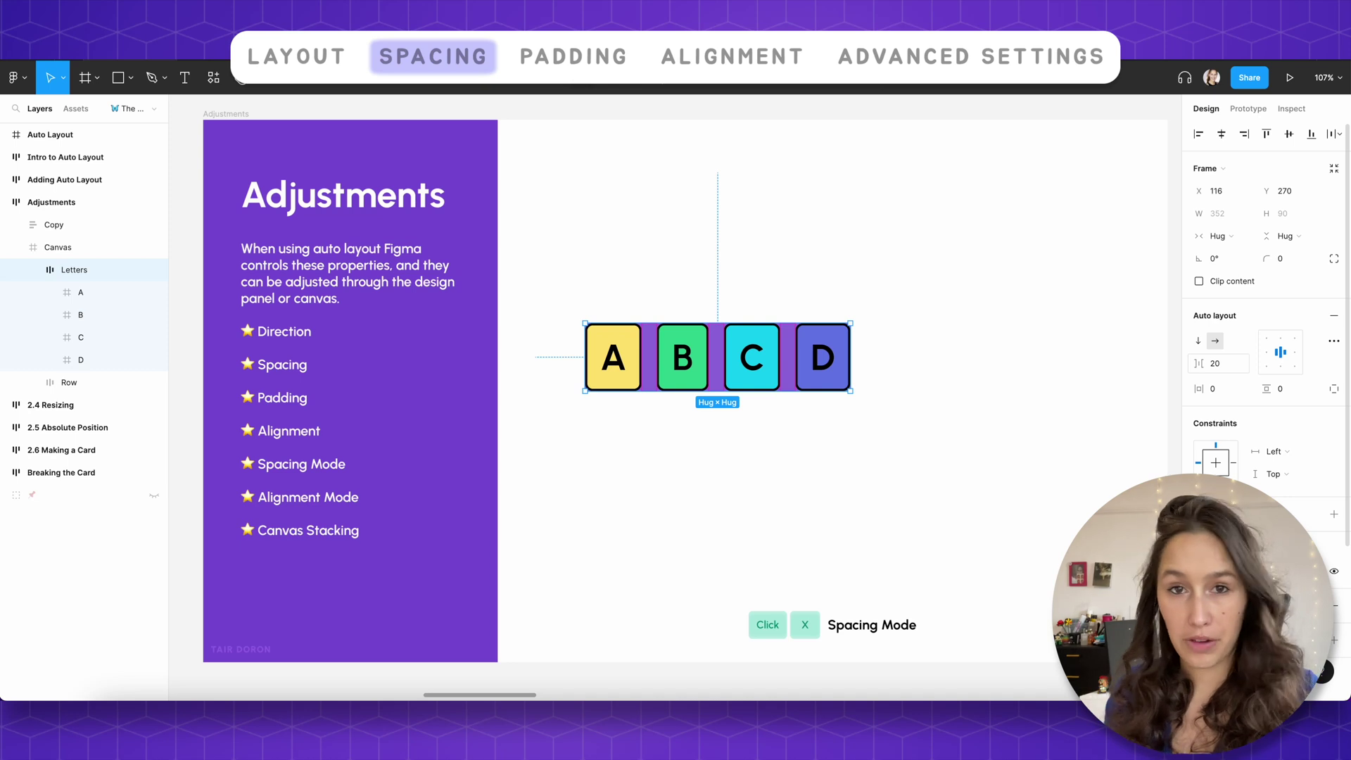
Step: Widen the Letters frame to a fixed width of about 740 and align its tiles to the left center
{"action": "left_click", "coordinate": [778, 264]}
{"action": "left_click", "coordinate": [743, 346]}
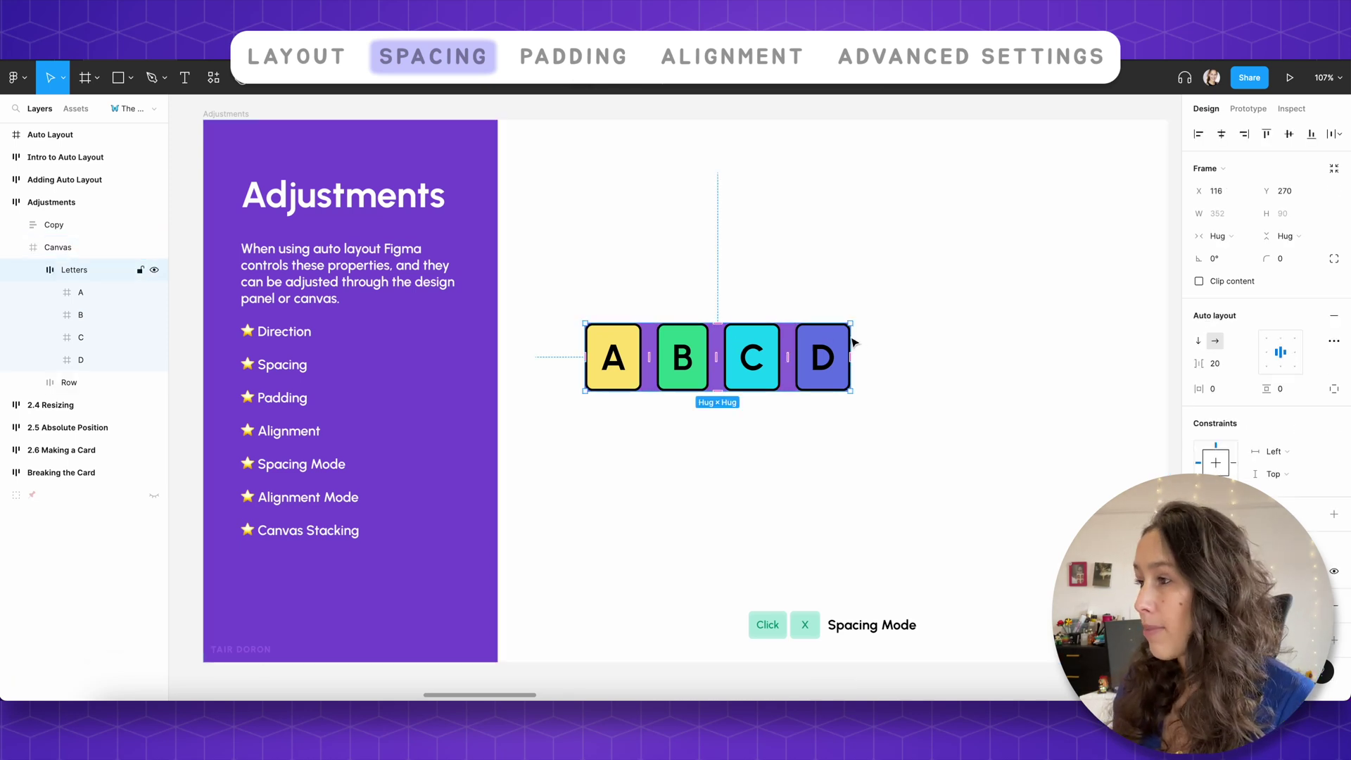
{"action": "left_click_drag", "start_coordinate": [851, 343], "coordinate": [1143, 343]}
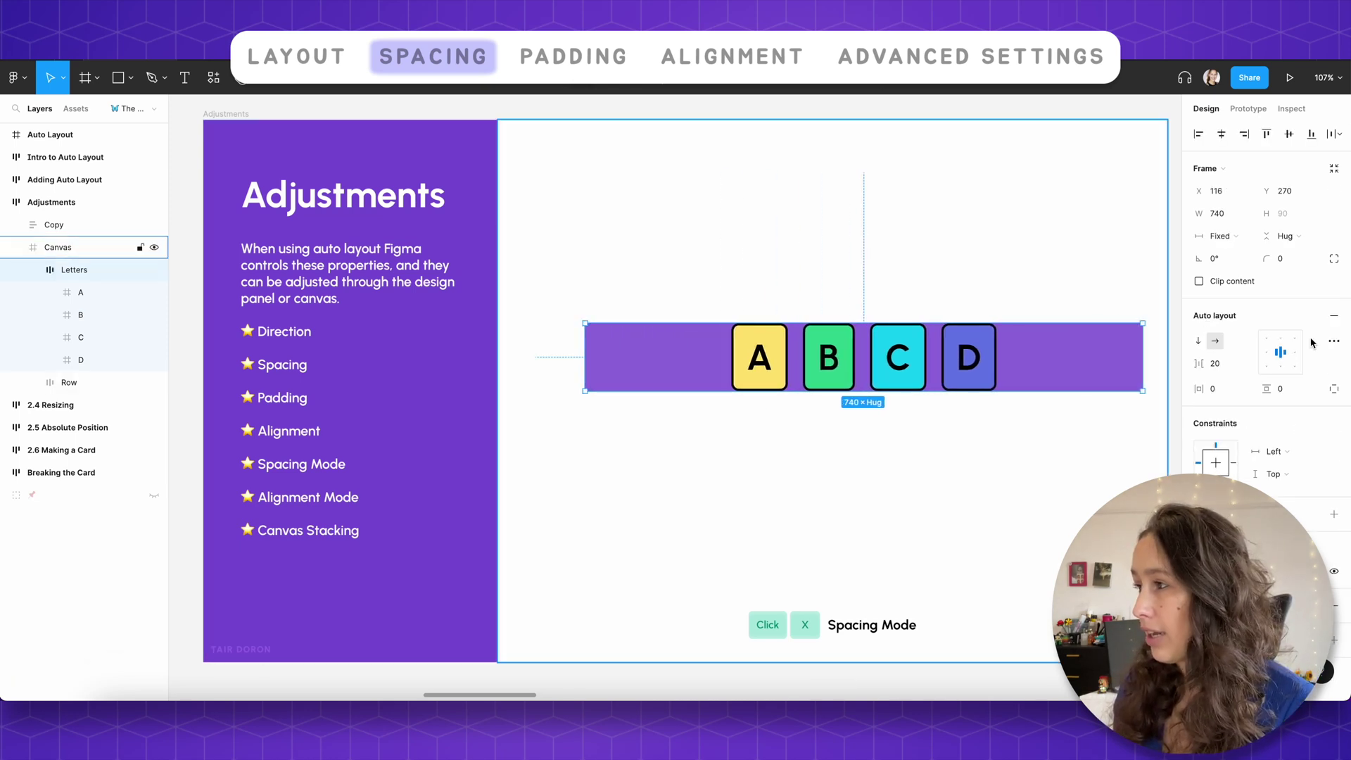
{"action": "left_click", "coordinate": [1265, 354]}
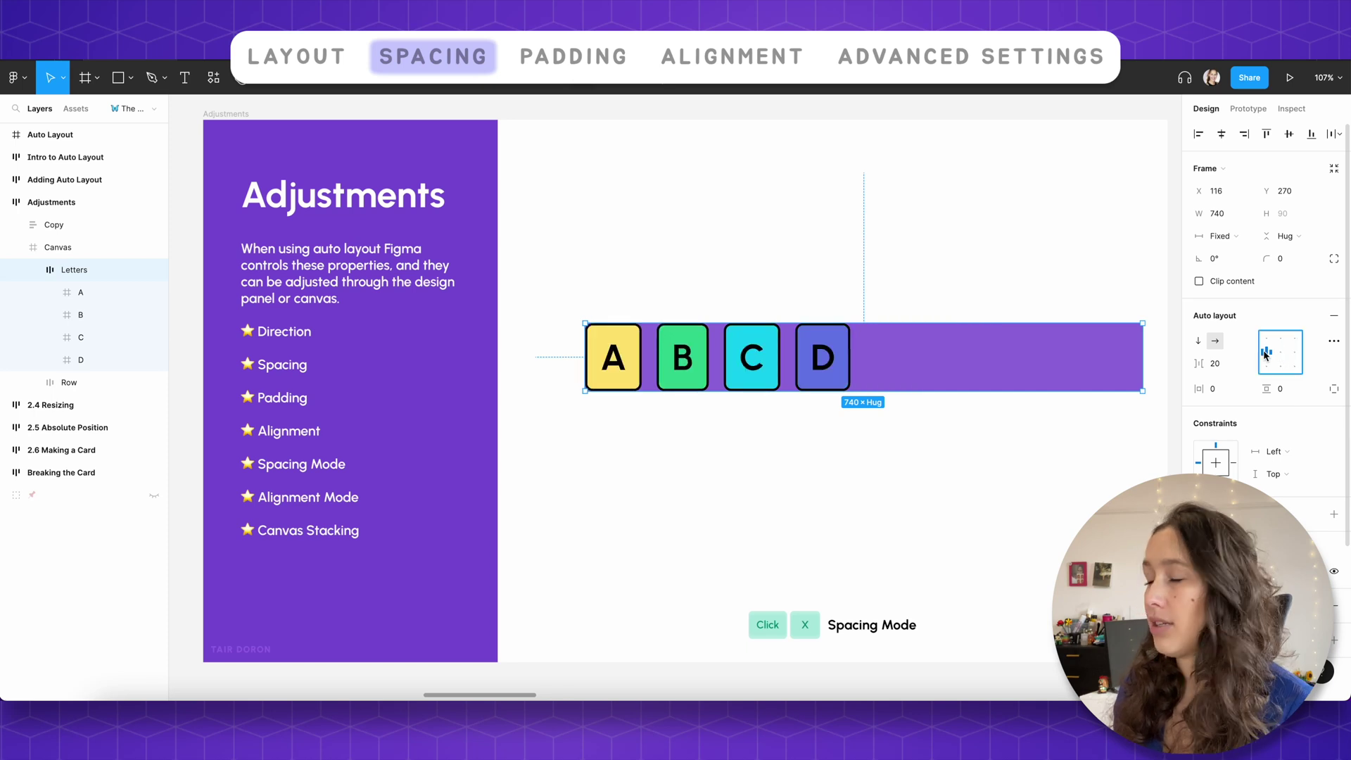
Step: Set the Letters frame's spacing mode to Space between in the advanced auto layout settings and close them
{"action": "scroll", "coordinate": [1005, 362], "scroll_direction": "right", "scroll_amount": 3}
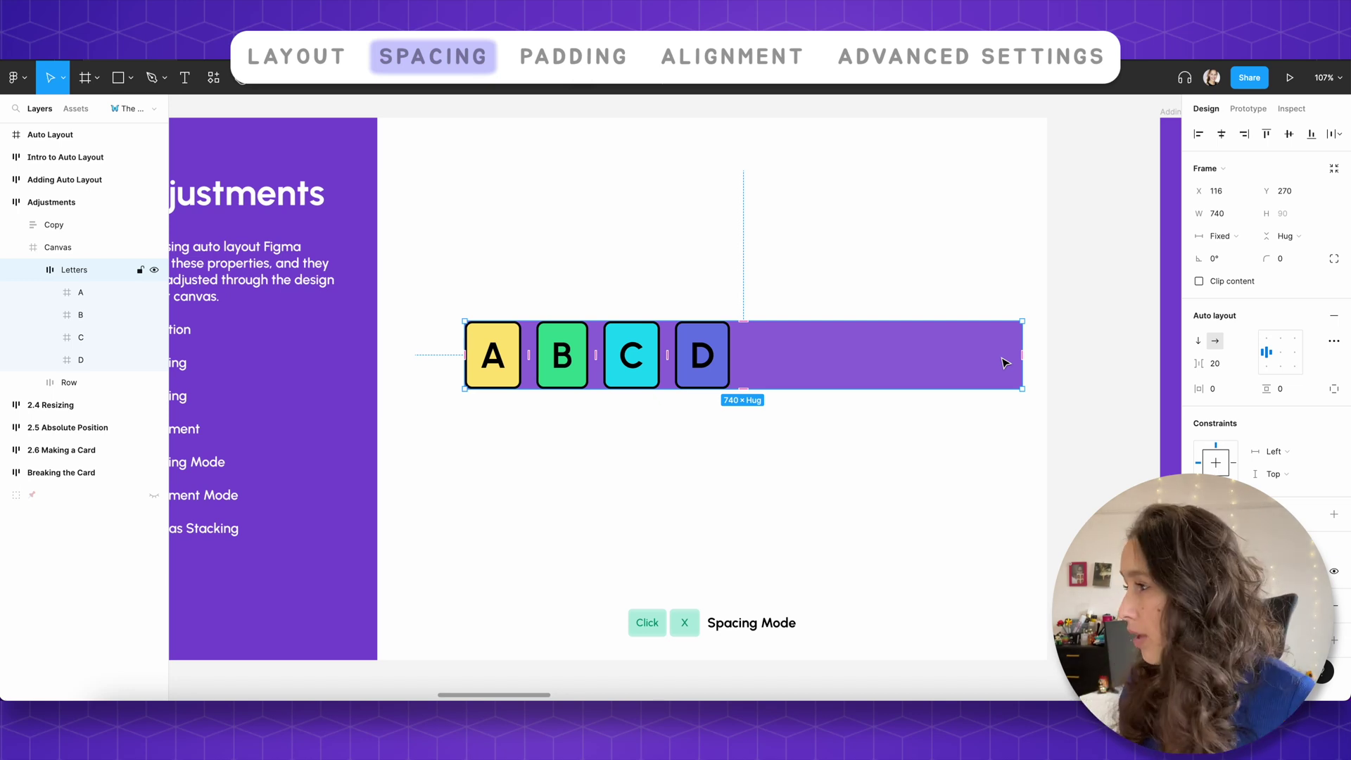
{"action": "left_click", "coordinate": [1333, 341]}
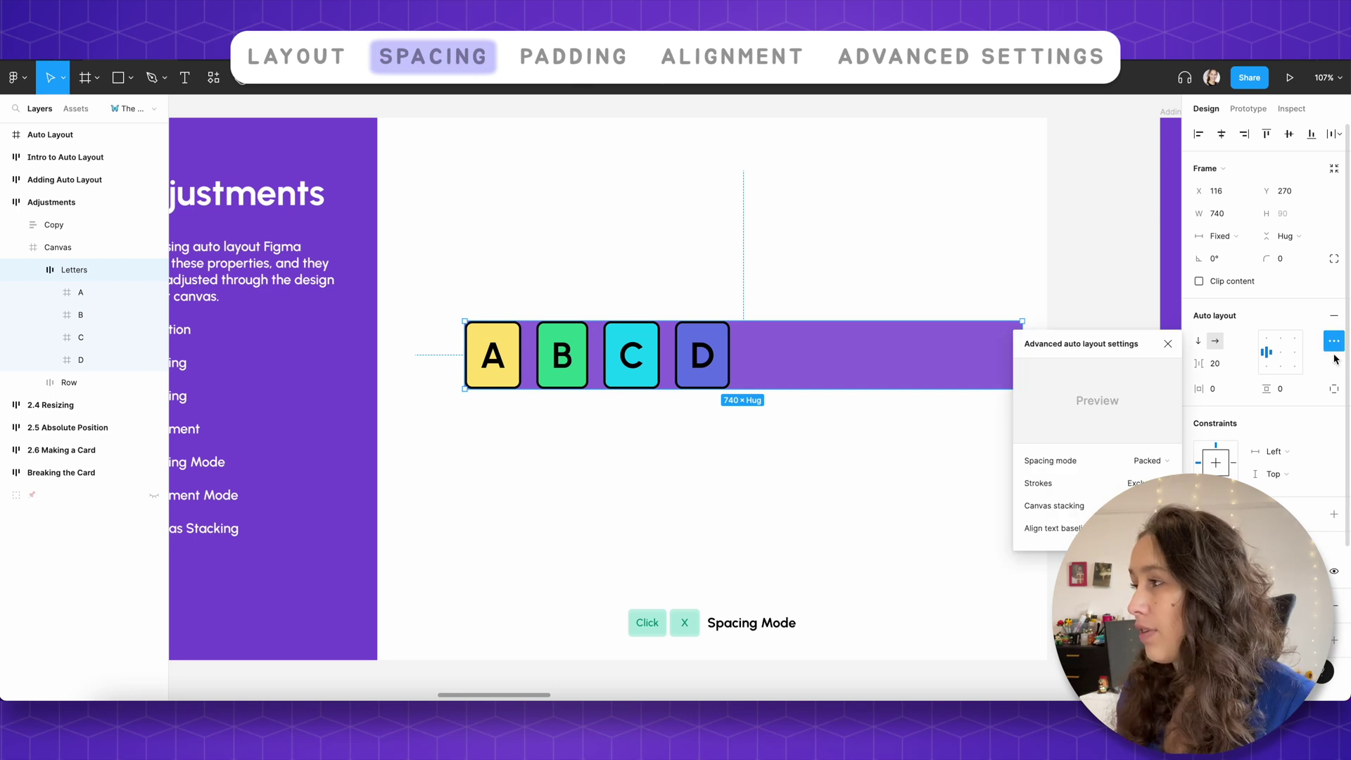
{"action": "mouse_move", "coordinate": [1061, 470]}
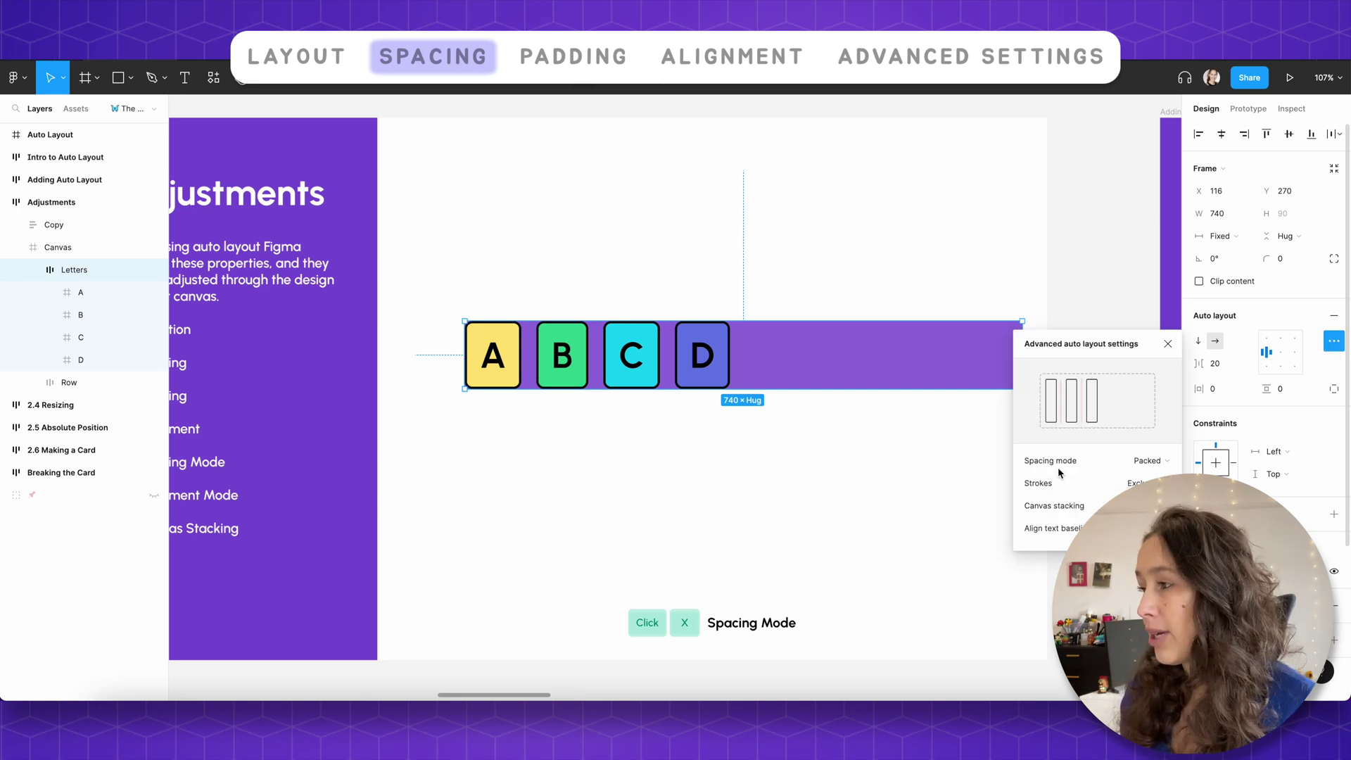
{"action": "left_click", "coordinate": [1165, 462]}
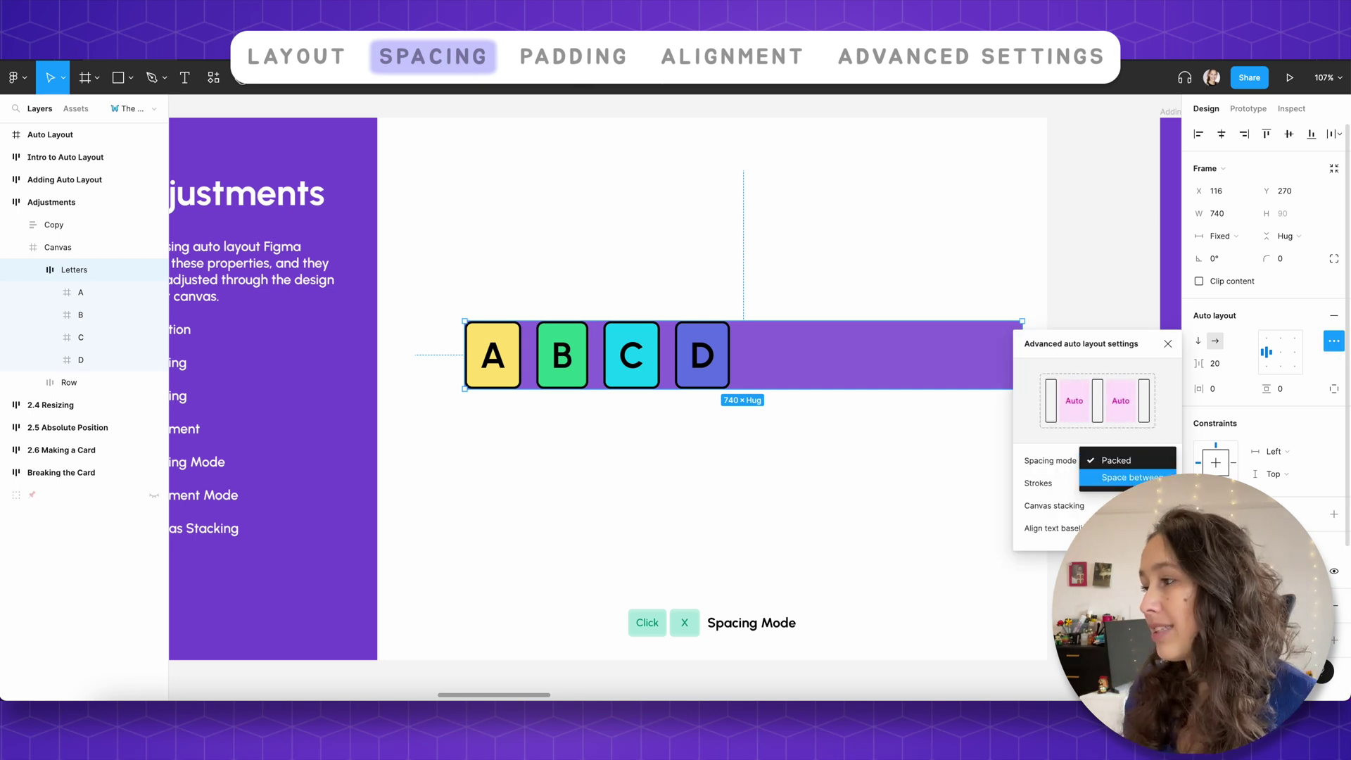
{"action": "left_click", "coordinate": [1157, 477]}
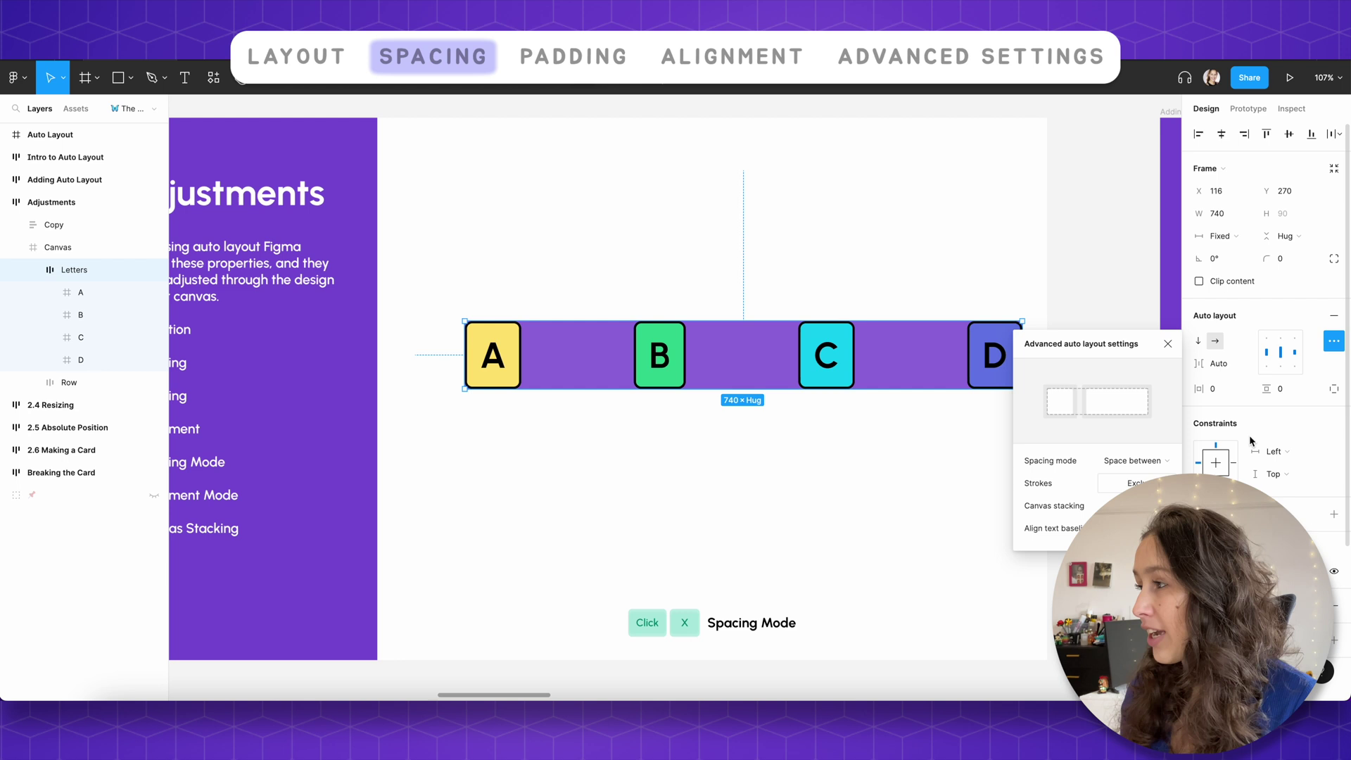
{"action": "left_click", "coordinate": [1254, 382]}
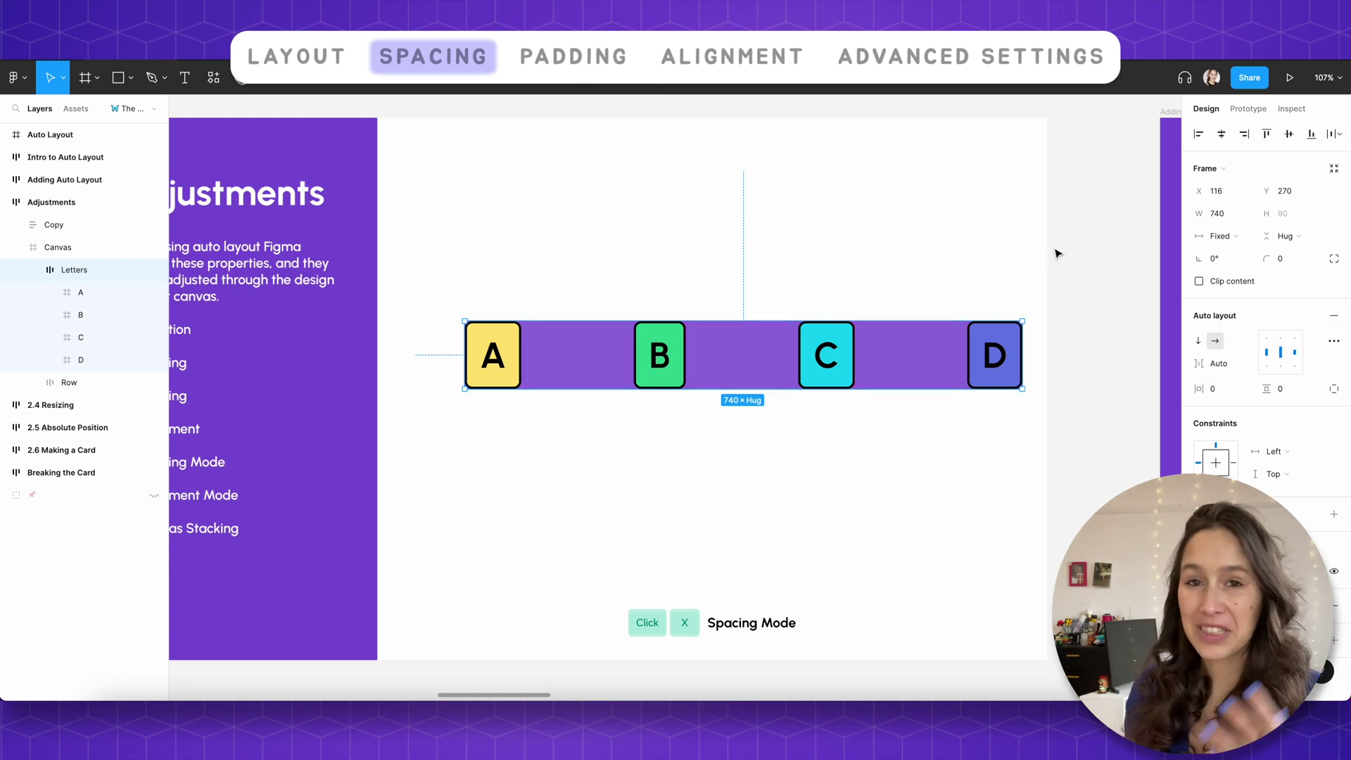
Step: Resize the Letters frame to a width of about 773, and narrow it to about 626
{"action": "mouse_move", "coordinate": [951, 363]}
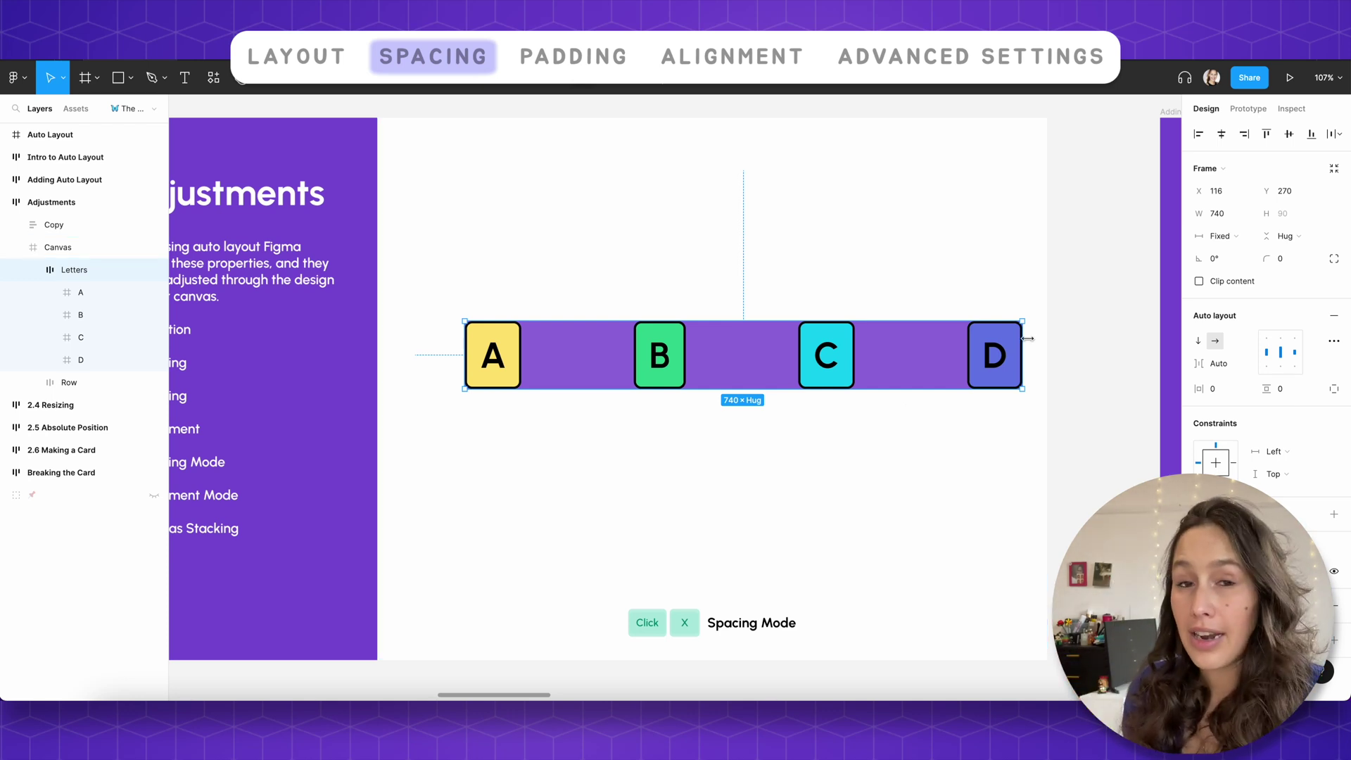
{"action": "left_click_drag", "start_coordinate": [1028, 338], "coordinate": [1049, 367]}
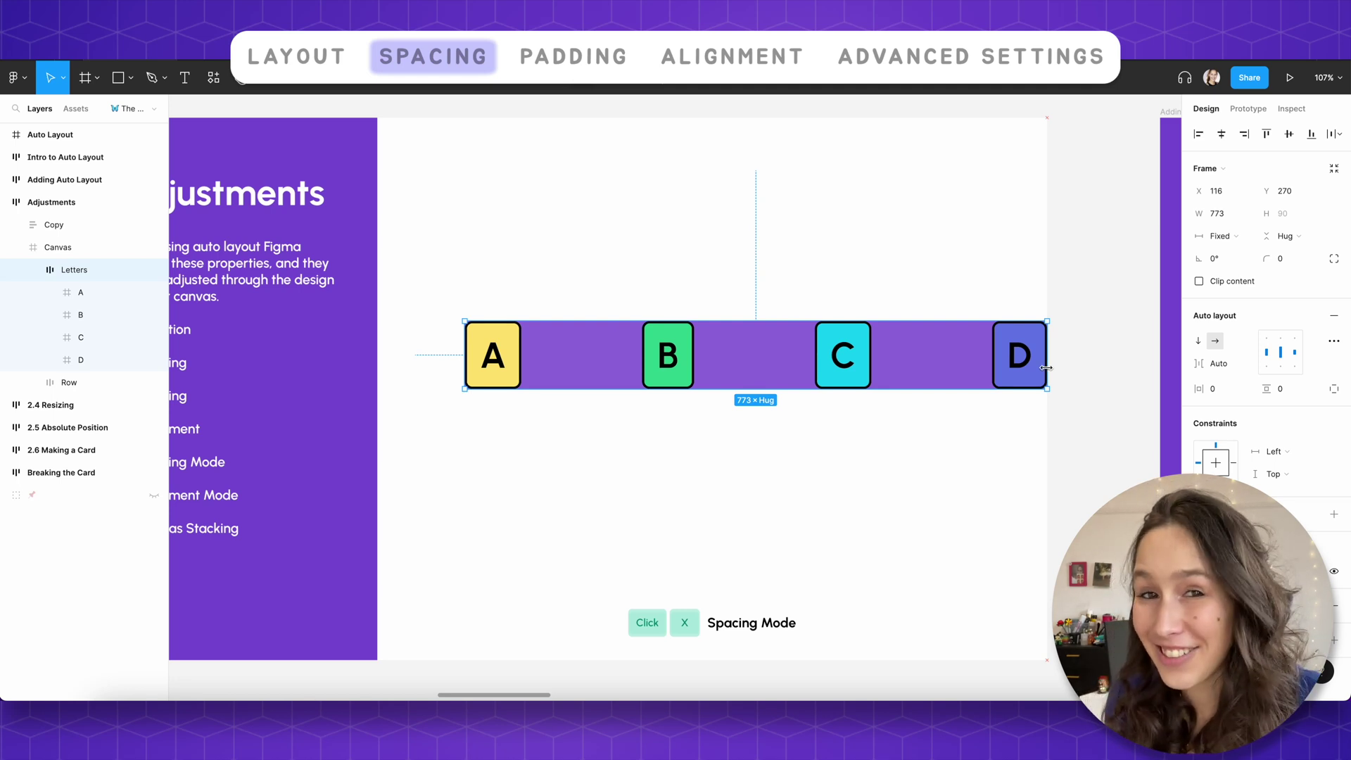
{"action": "left_click_drag", "start_coordinate": [1047, 367], "coordinate": [937, 349]}
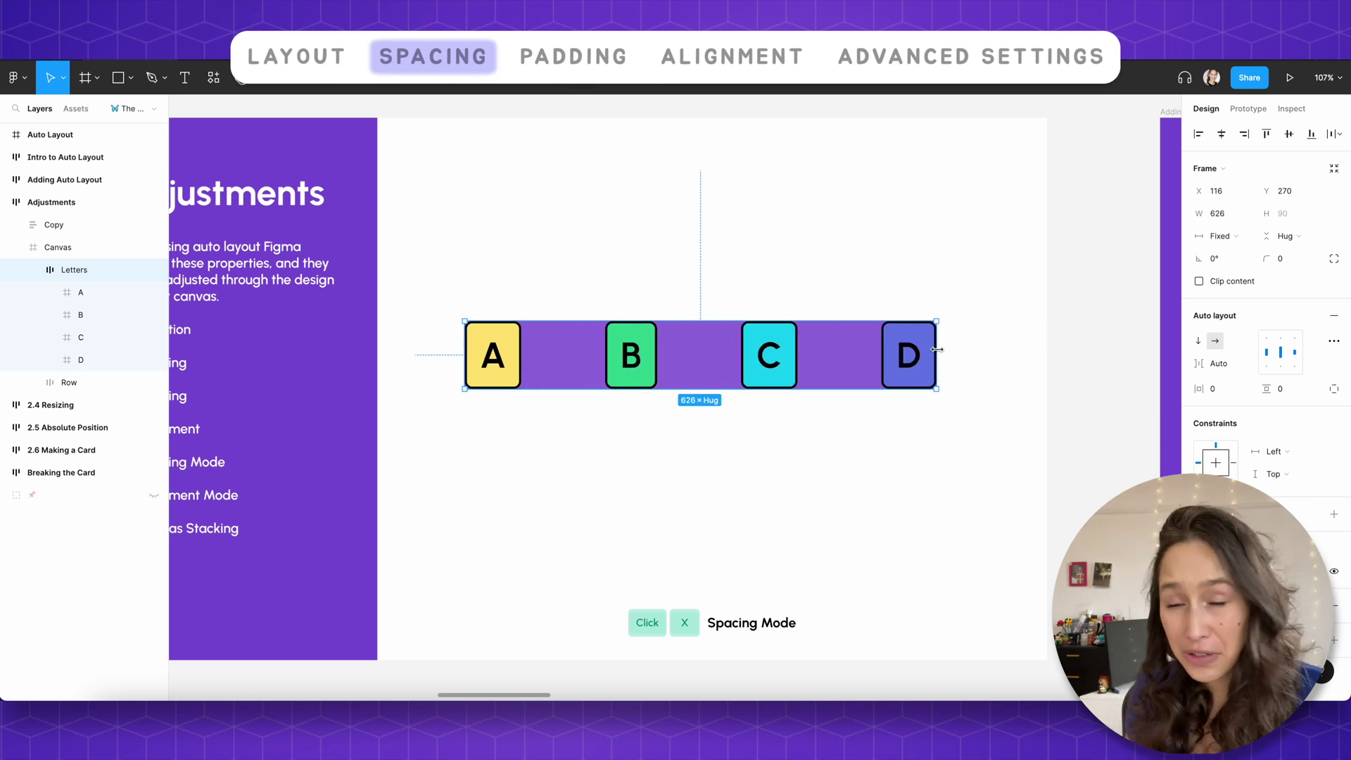
Step: Undo the Letters frame's last resize, and set its spacing mode to Packed in the advanced auto layout settings
{"action": "mouse_move", "coordinate": [867, 364]}
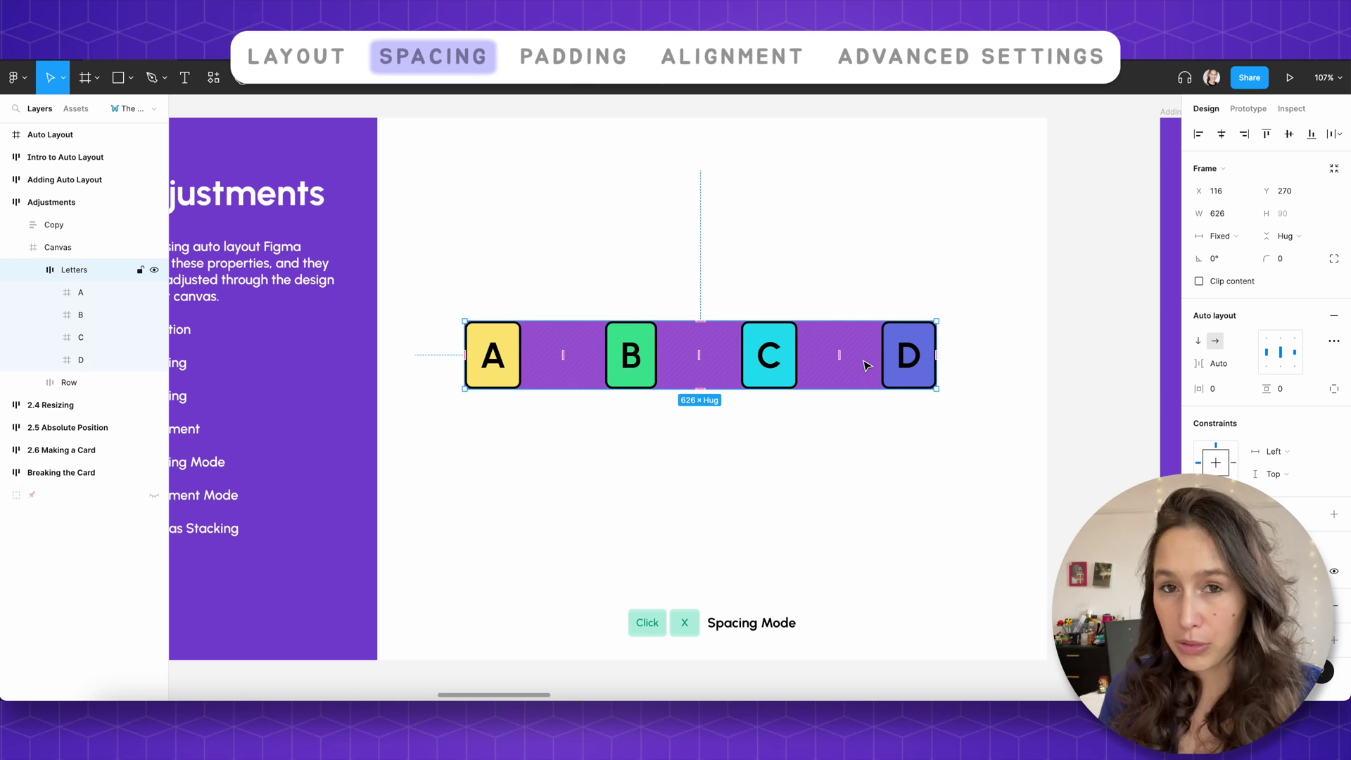
{"action": "key", "text": "ctrl+z"}
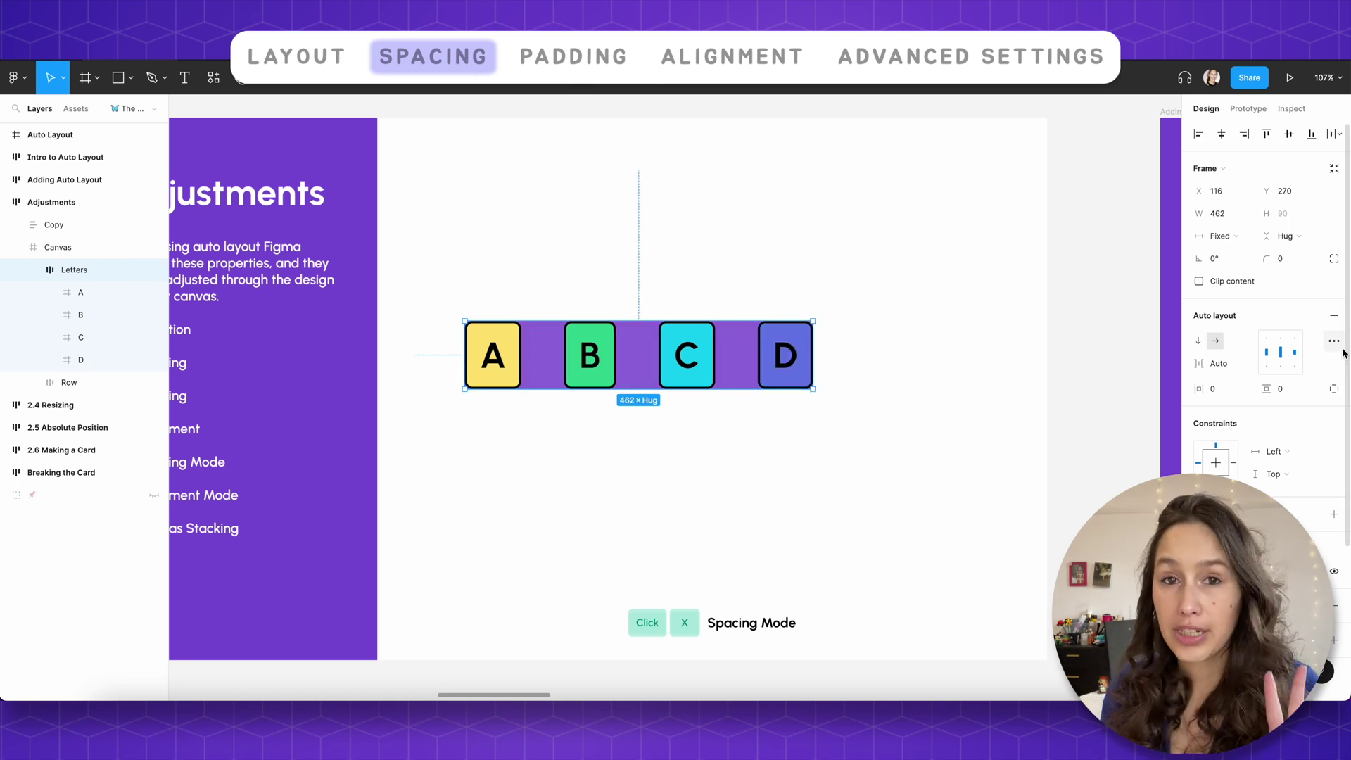
{"action": "left_click", "coordinate": [1334, 342]}
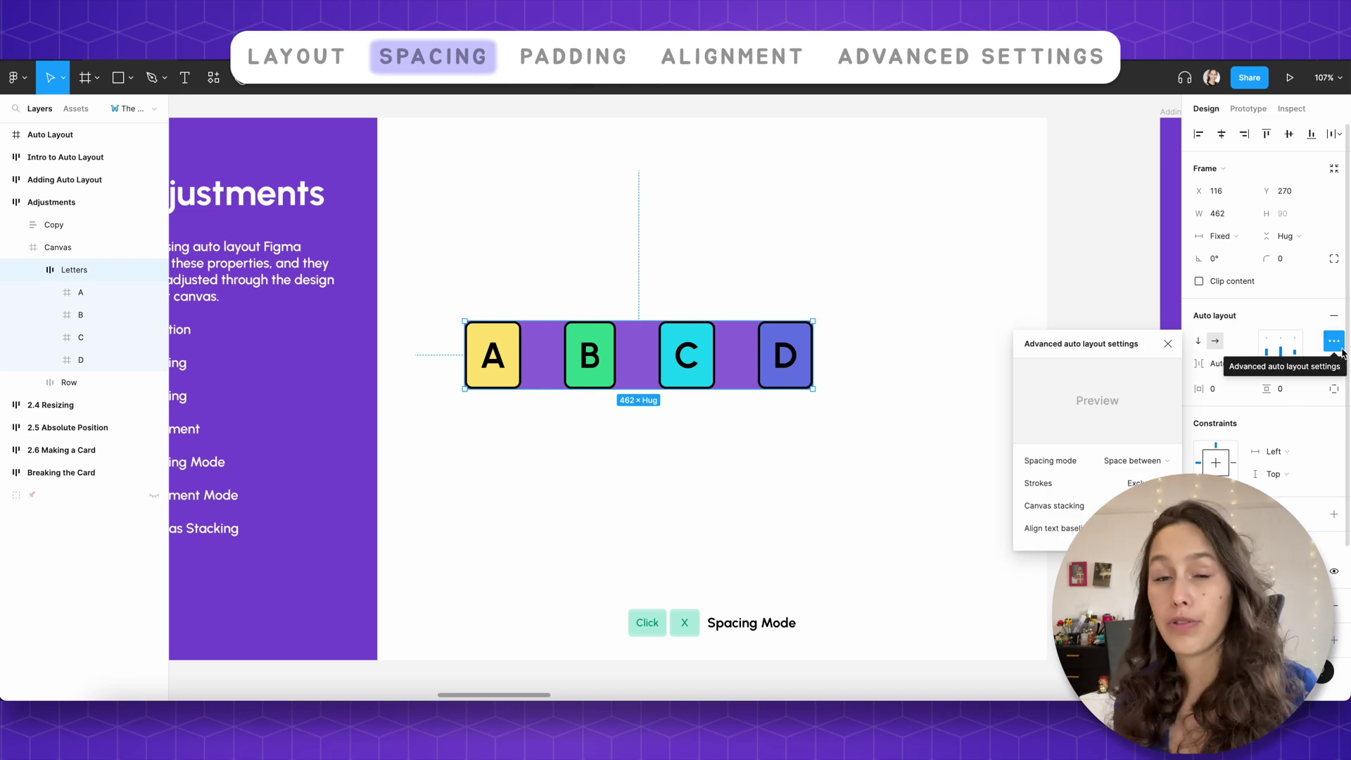
{"action": "left_click", "coordinate": [1134, 460]}
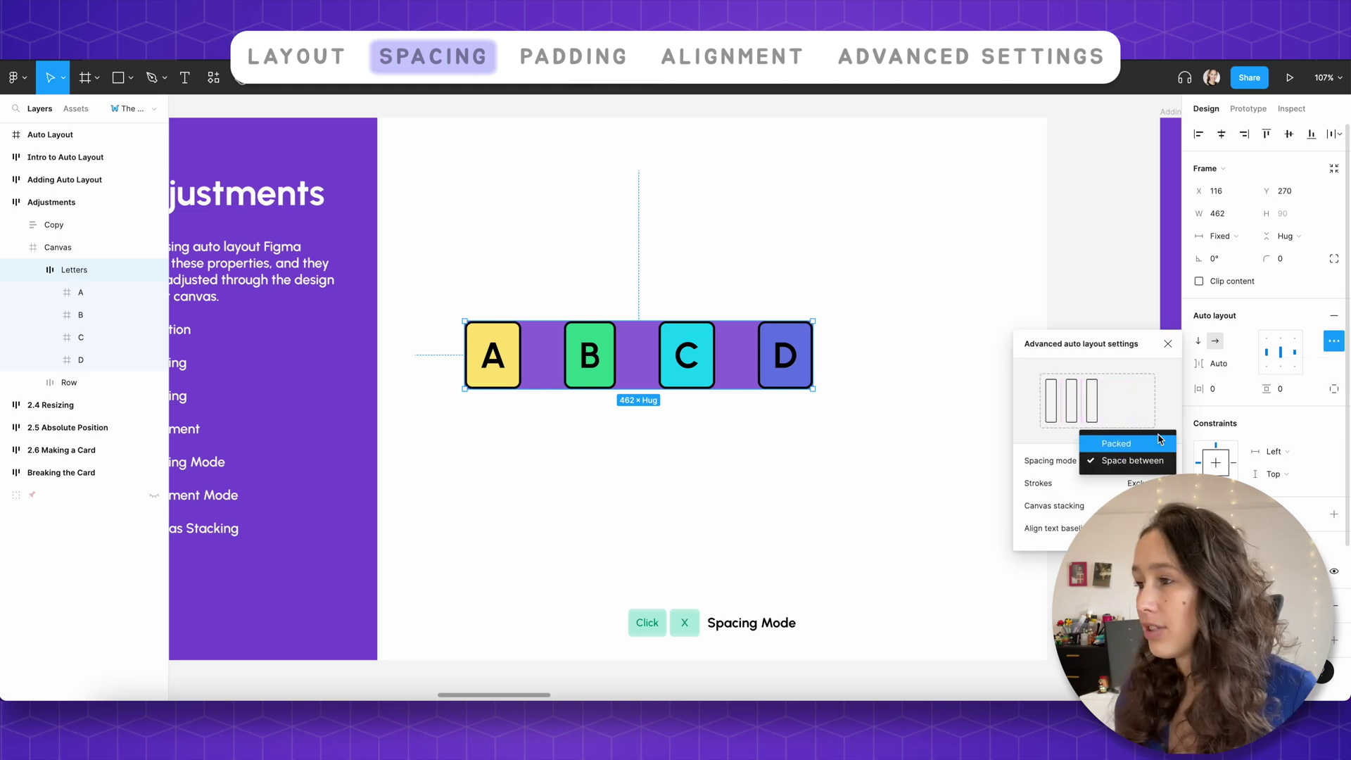
{"action": "left_click", "coordinate": [1160, 440]}
Step: Toggle the Letters frame repeatedly between Space between and Packed from its alignment control, ending on Packed with the tiles aligned left
{"action": "left_click", "coordinate": [1267, 353]}
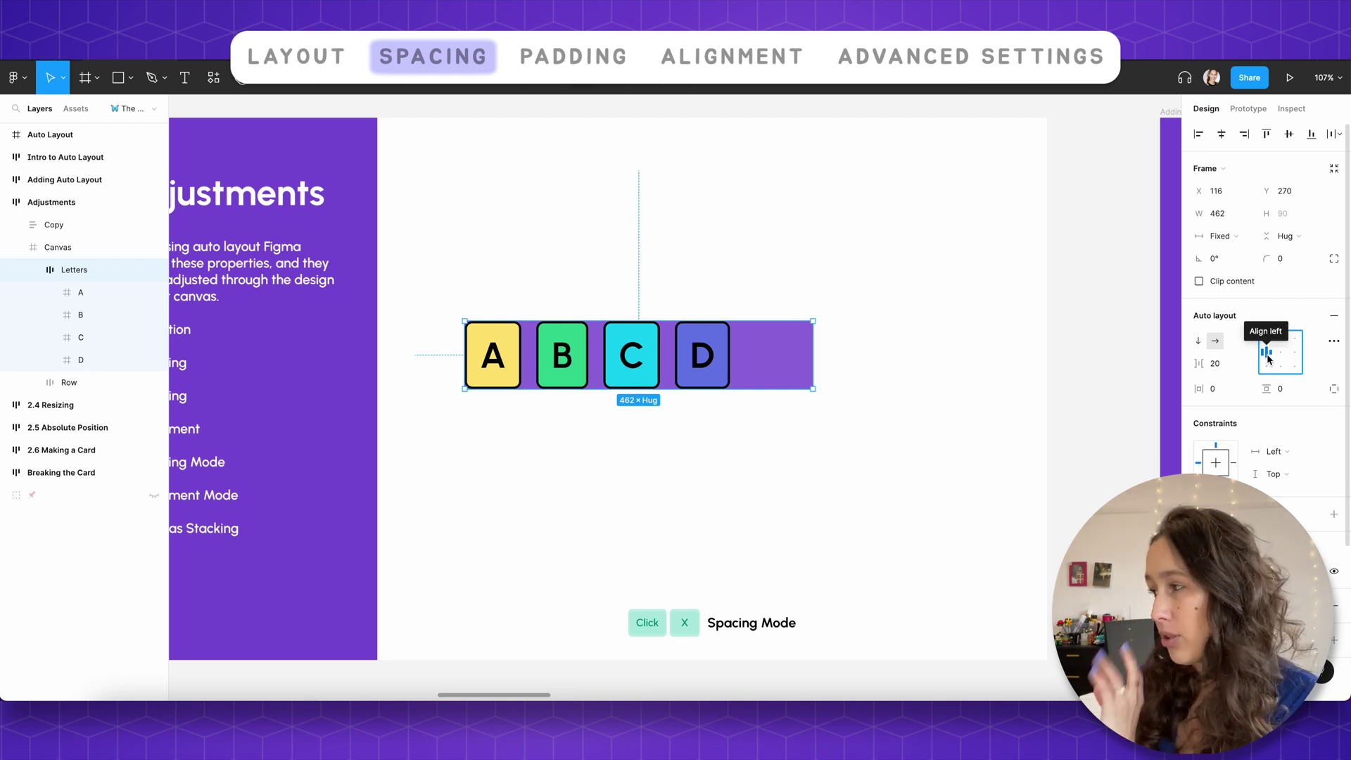
{"action": "key", "text": "x"}
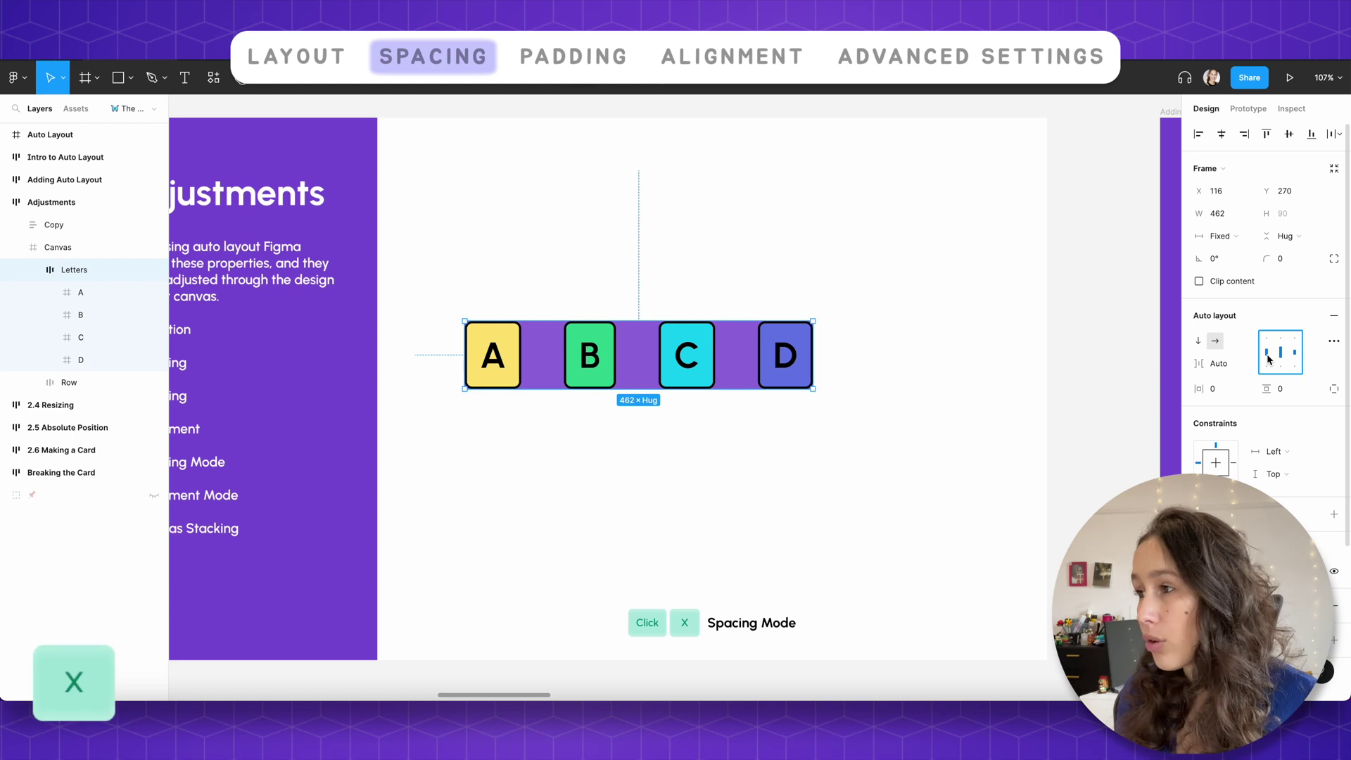
{"action": "key", "text": "x"}
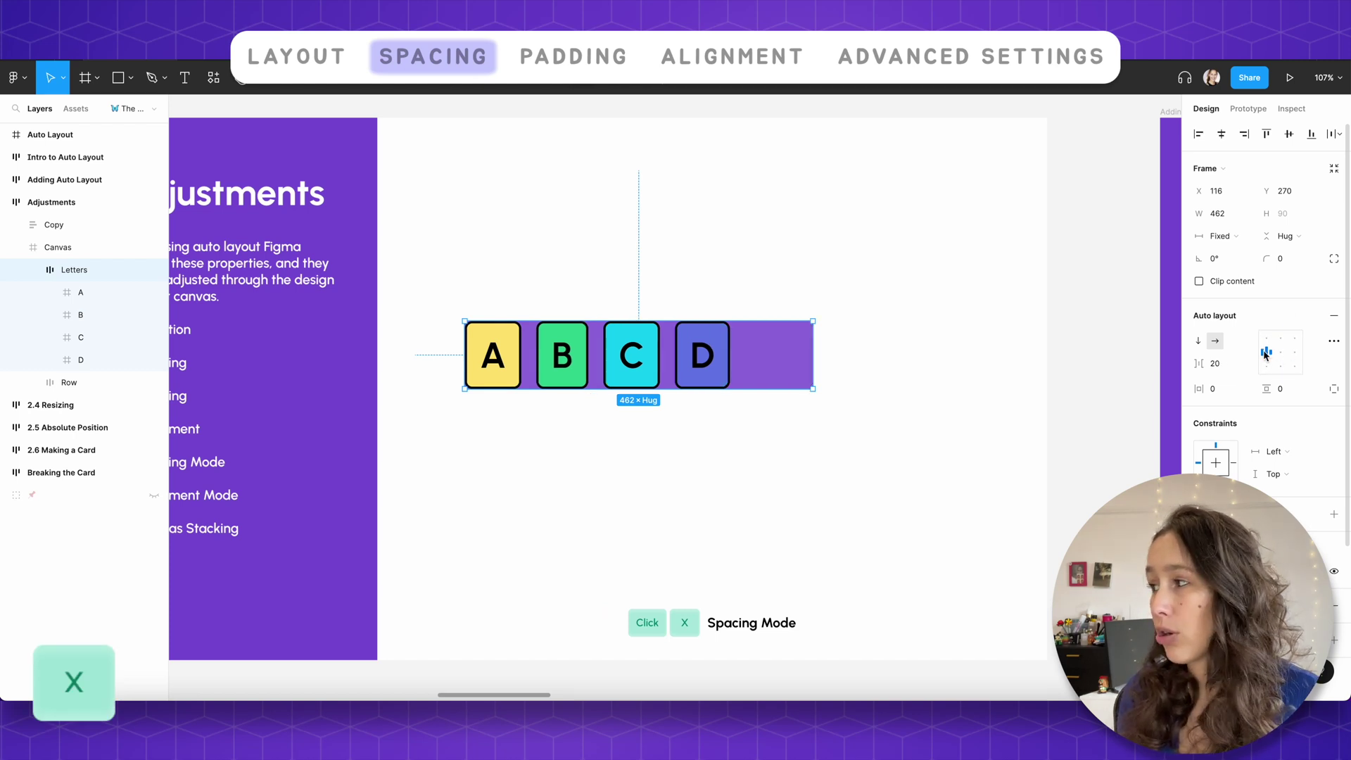
{"action": "key", "text": "x"}
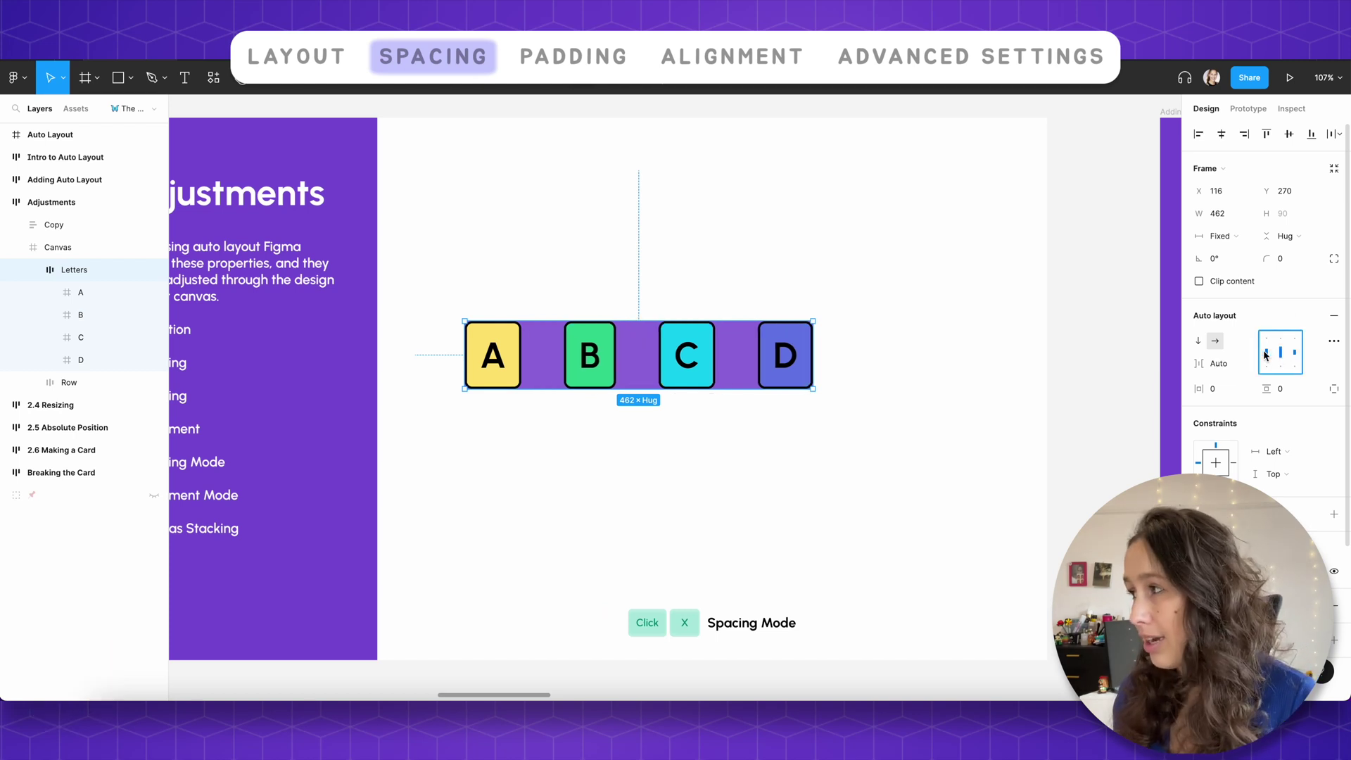
{"action": "key", "text": "x"}
{"action": "key", "text": "x"}
{"action": "key", "text": "x"}
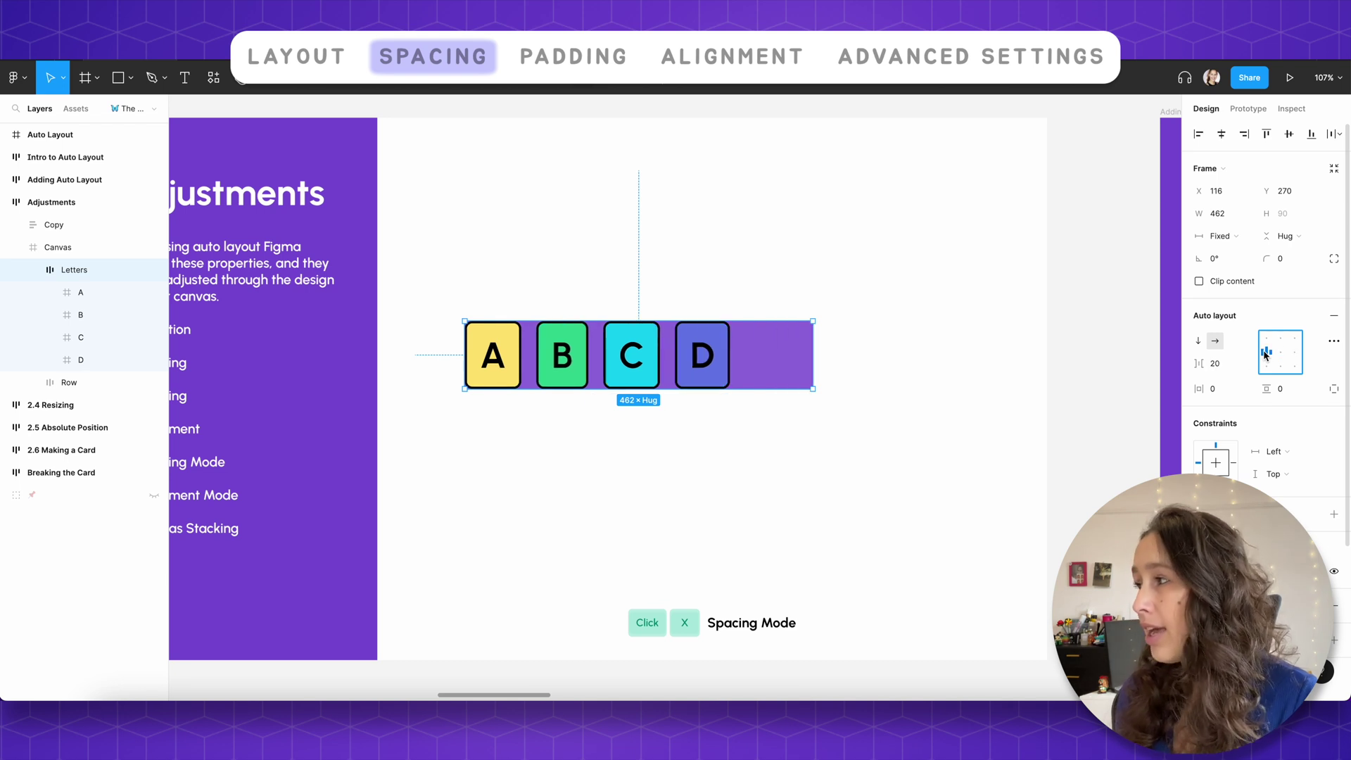
Step: Set the spacing between the letter tiles in the Letters frame to auto
{"action": "left_click", "coordinate": [1244, 369]}
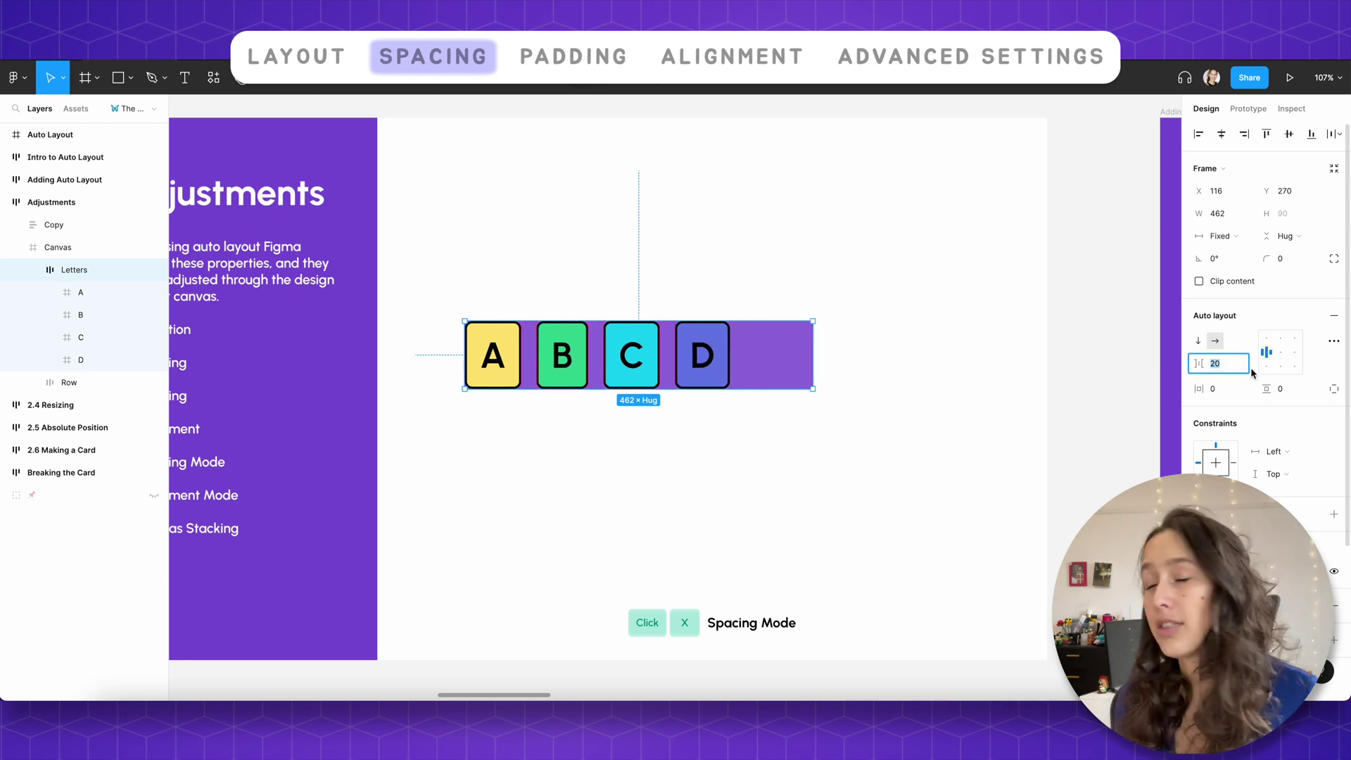
{"action": "type", "text": "auto"}
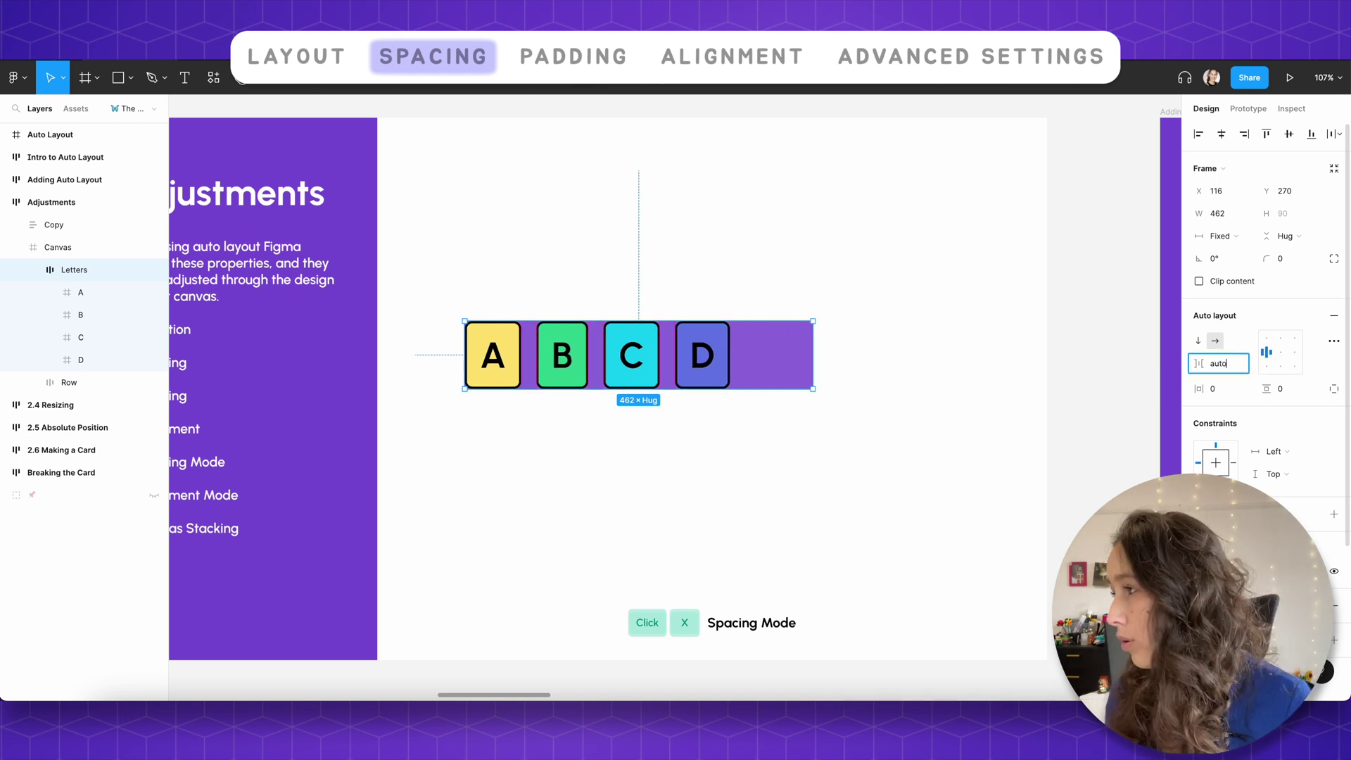
{"action": "key", "text": "Return"}
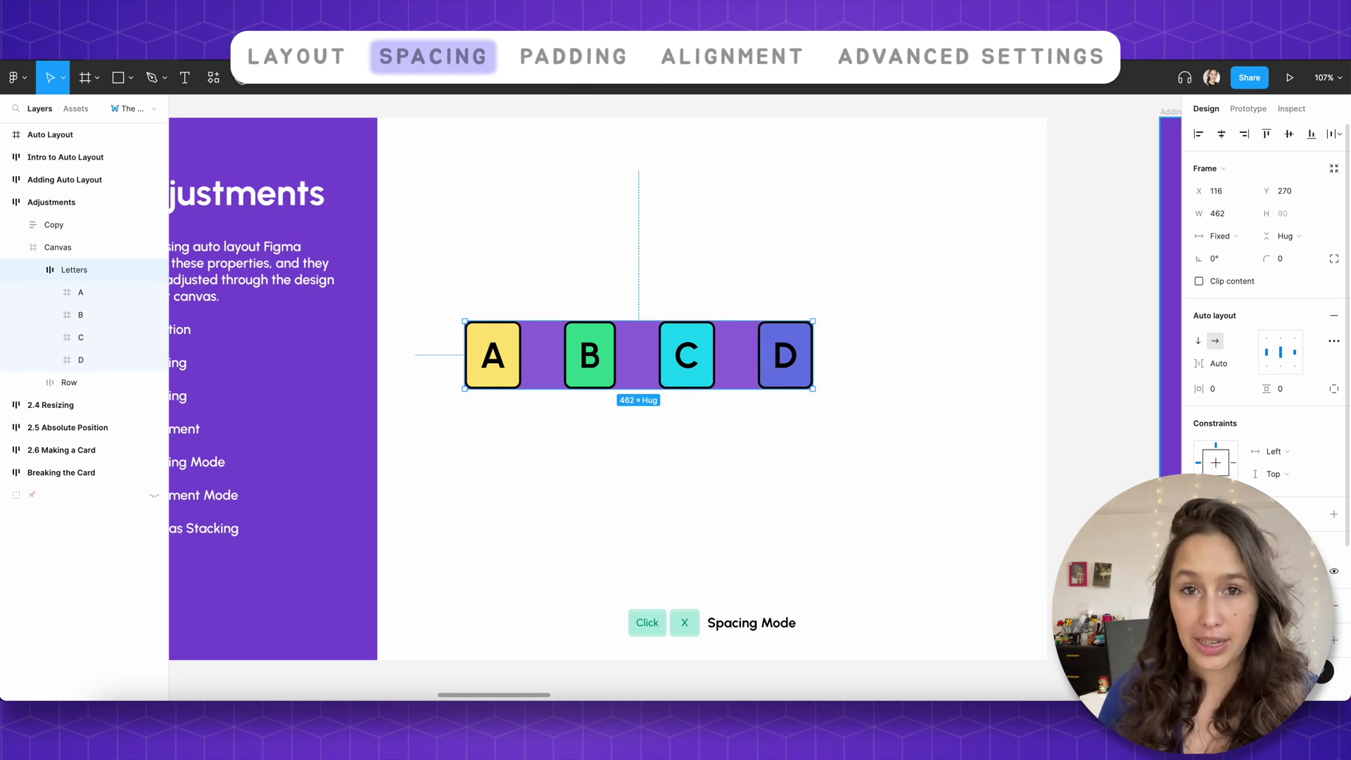
Step: Set the spacing between the letter tiles to -5, and reduce it to -15 so the tiles overlap
{"action": "left_click", "coordinate": [1333, 340]}
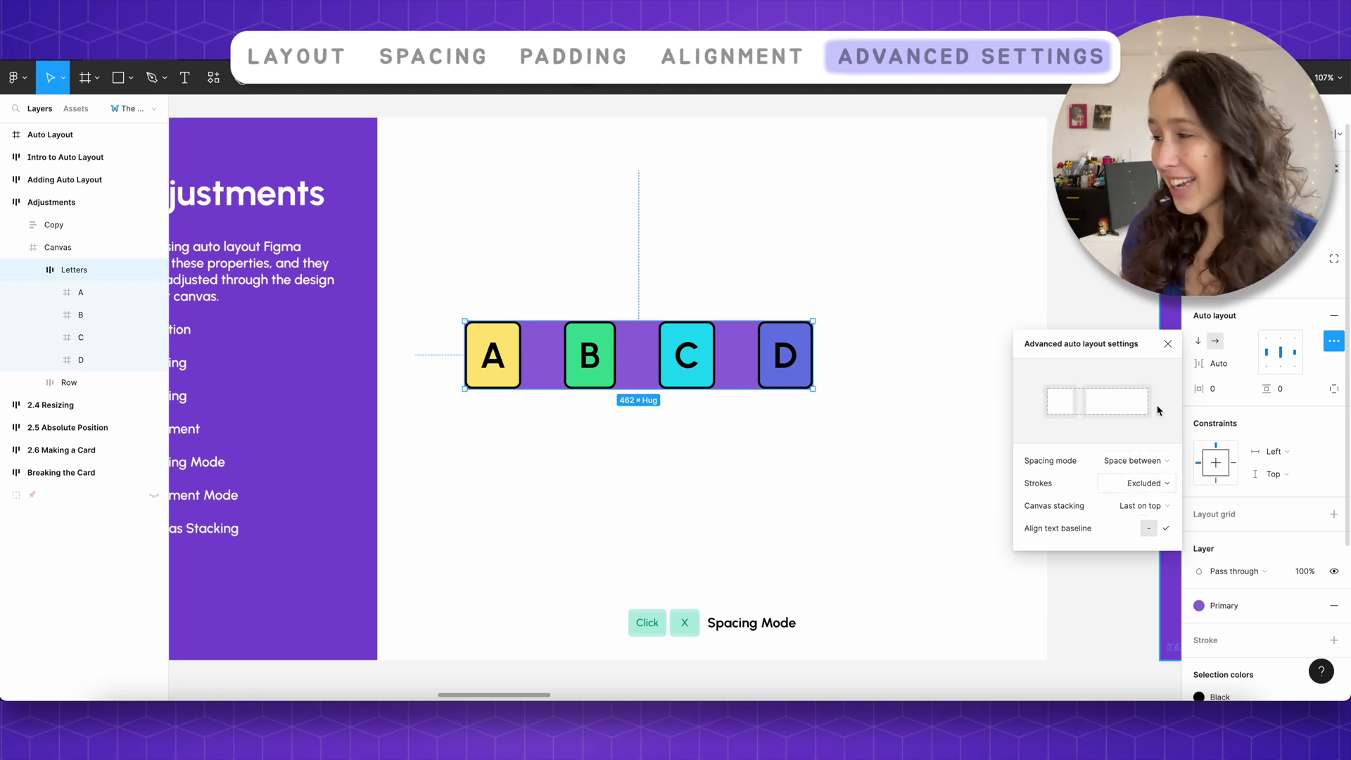
{"action": "left_click", "coordinate": [1243, 364]}
{"action": "type", "text": "-5"}
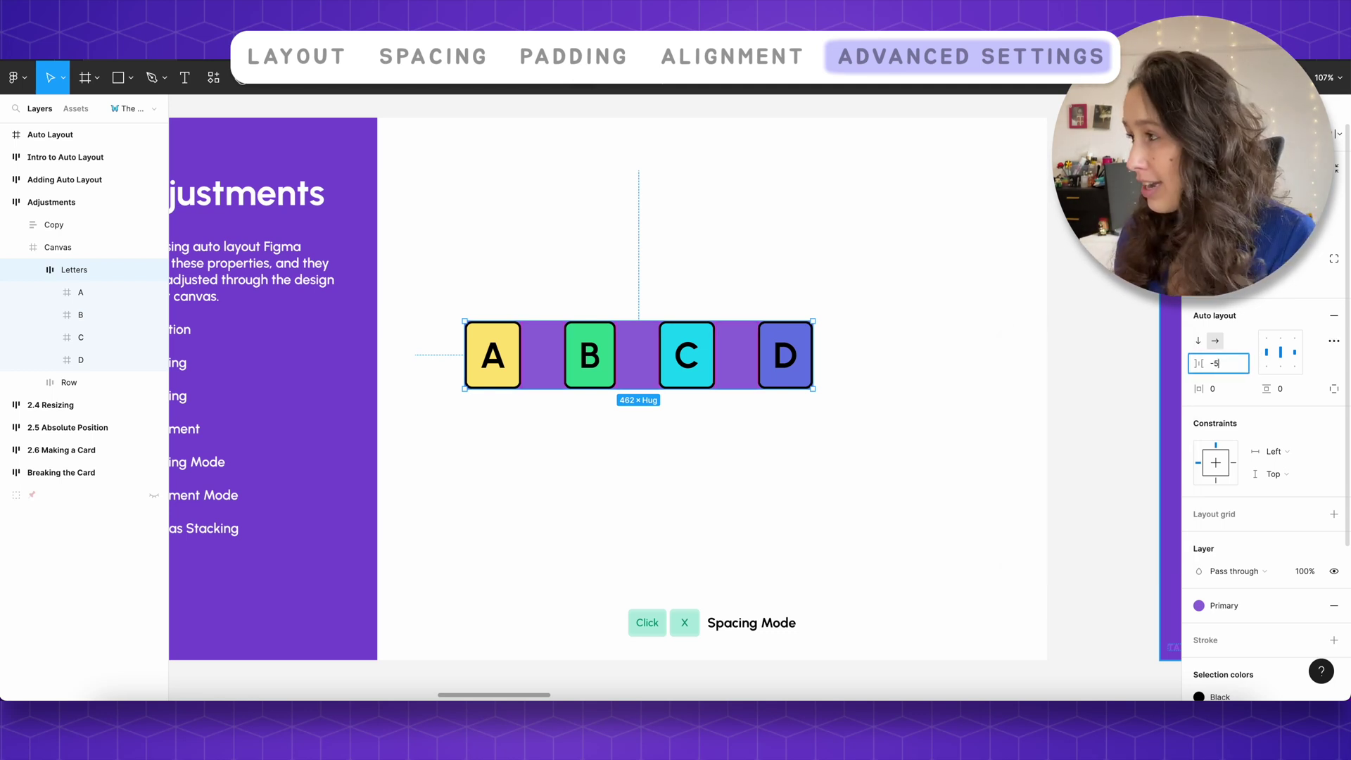
{"action": "key", "text": "Return"}
{"action": "key", "text": "shift+Down"}
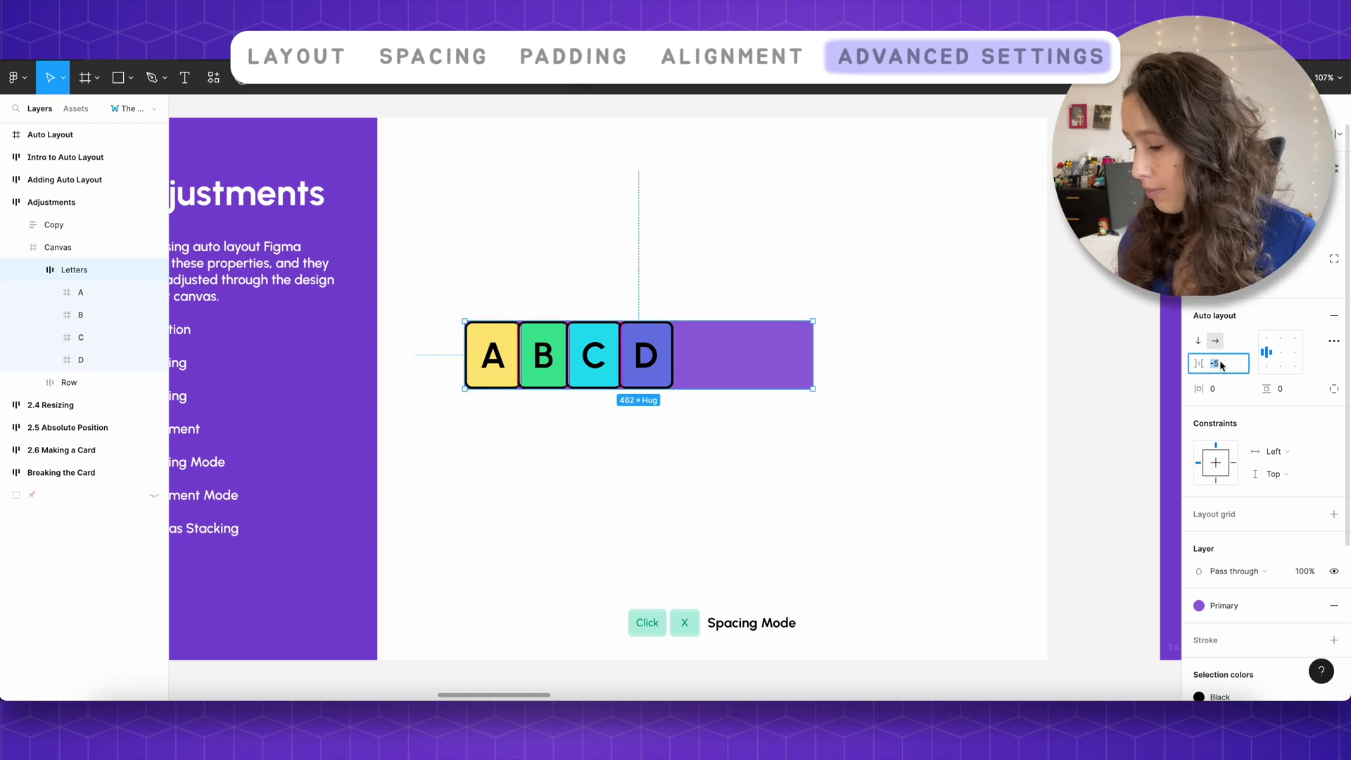
Step: Set the Letters frame's canvas stacking to First on top in the advanced auto layout settings, and switch it back to Last on top
{"action": "scroll", "coordinate": [513, 331], "scroll_direction": "up", "scroll_amount": 5}
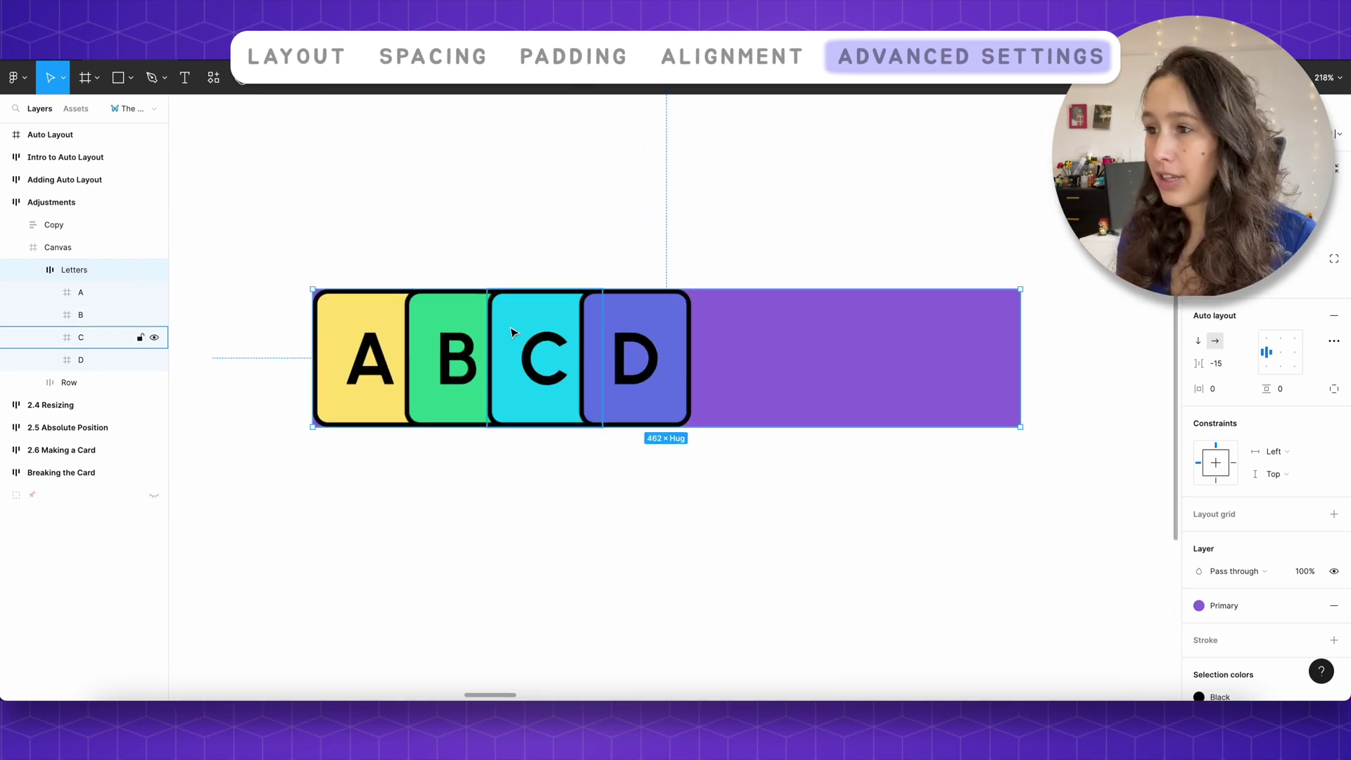
{"action": "left_click", "coordinate": [1333, 340]}
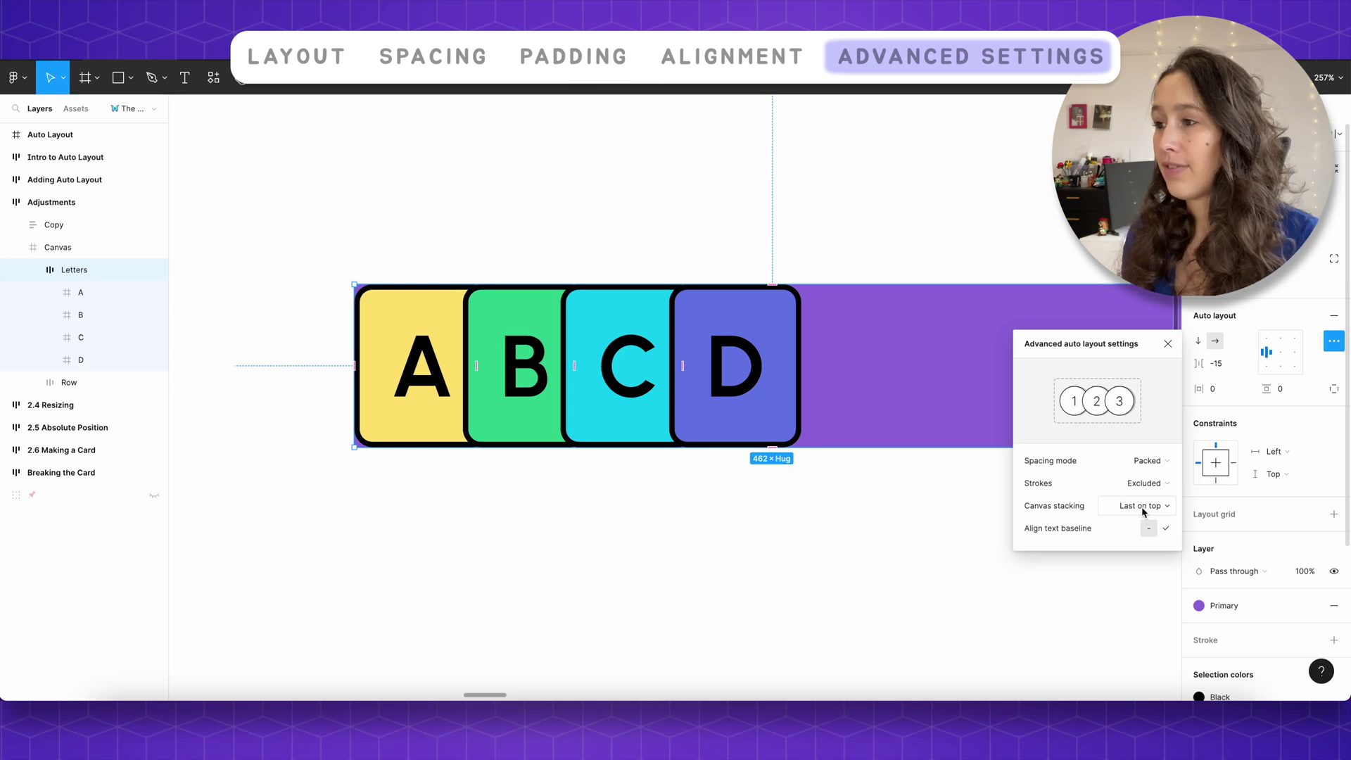
{"action": "left_click", "coordinate": [1143, 506]}
{"action": "left_click", "coordinate": [1140, 486]}
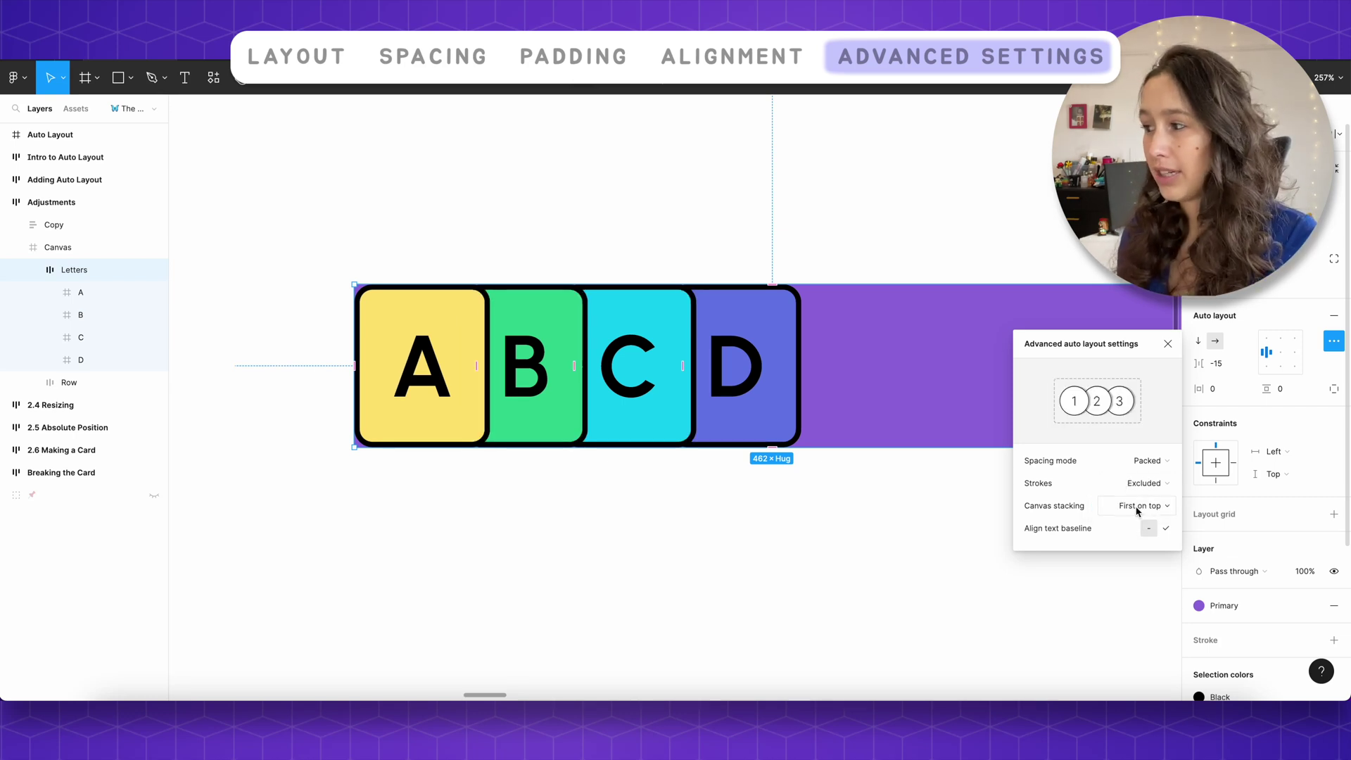
{"action": "left_click", "coordinate": [1138, 508]}
{"action": "left_click", "coordinate": [1135, 525]}
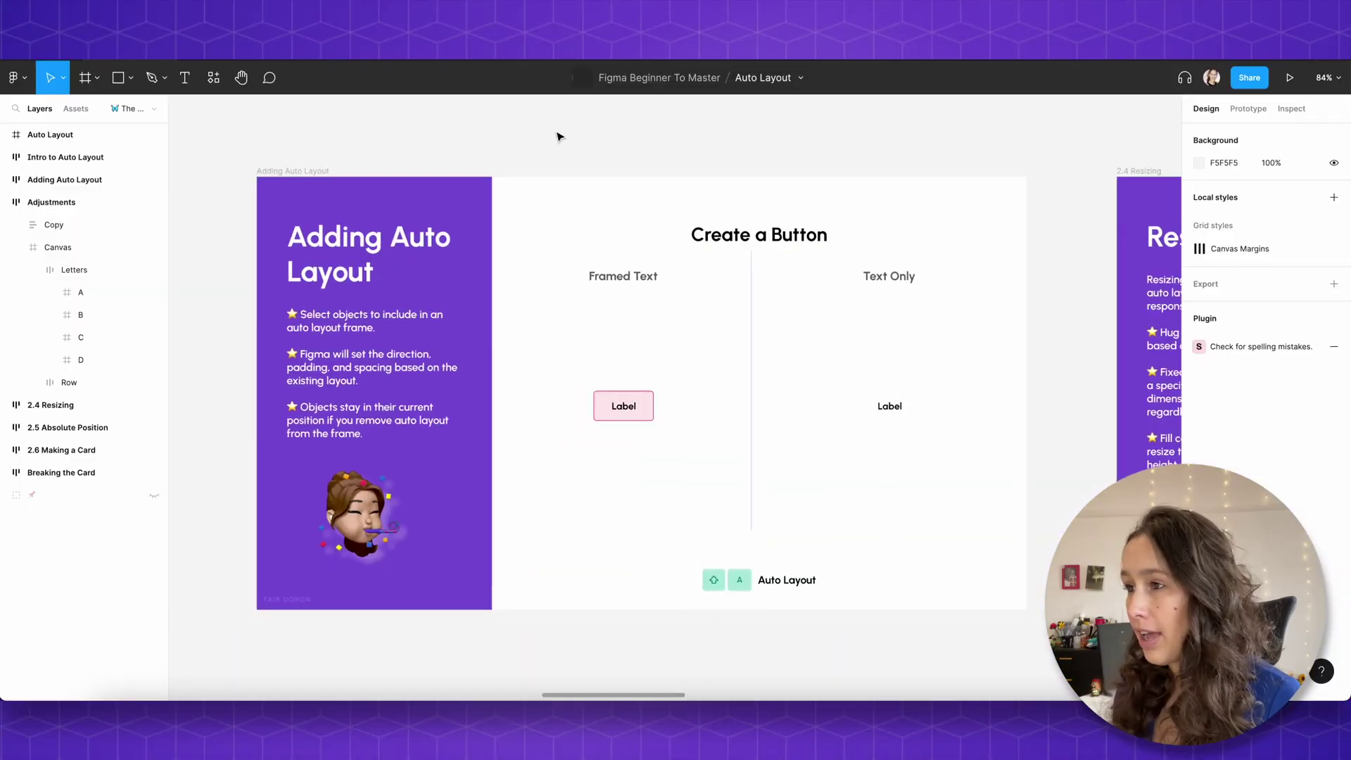
Step: Collapse all layers, select the Framed Text button frame on the Adding Auto Layout slide, and expand its layer
{"action": "scroll", "coordinate": [558, 133], "scroll_direction": "up", "scroll_amount": 2}
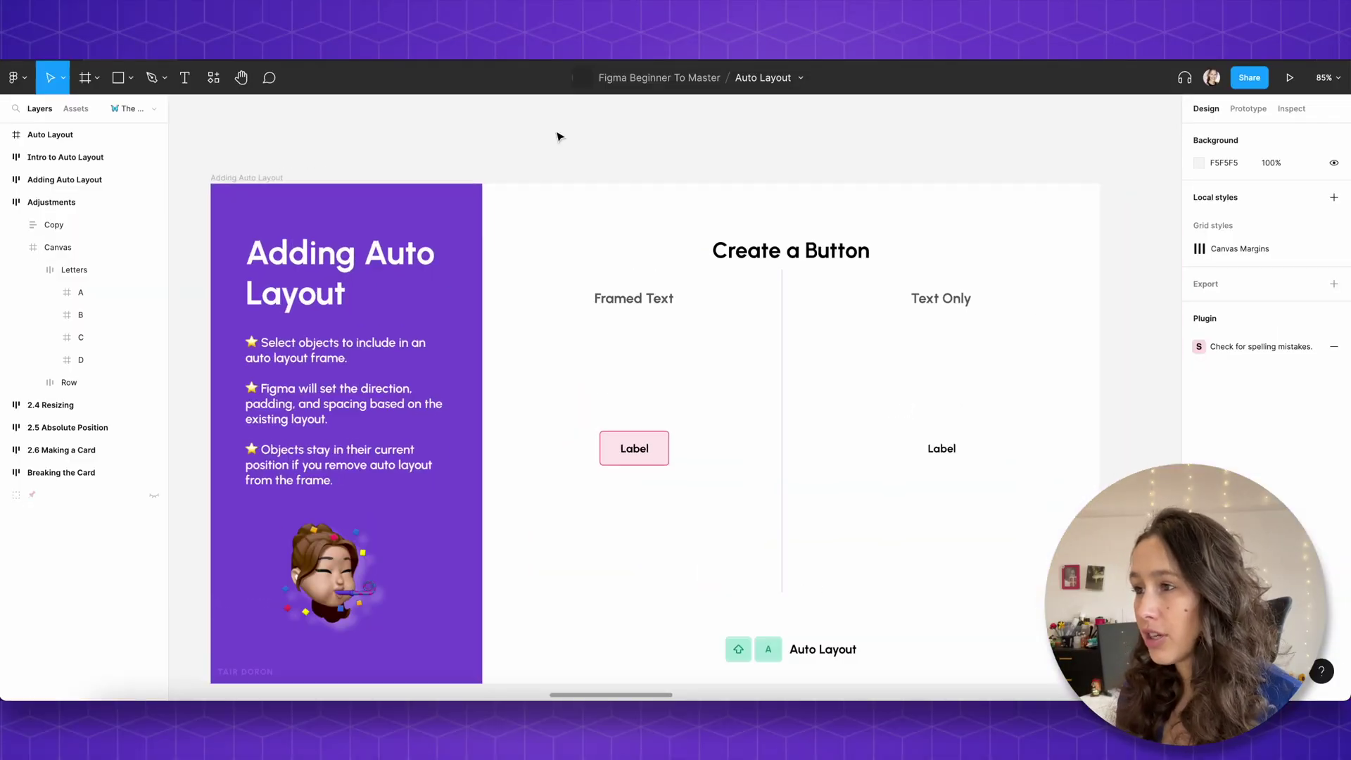
{"action": "scroll", "coordinate": [572, 127], "scroll_direction": "down", "scroll_amount": 1}
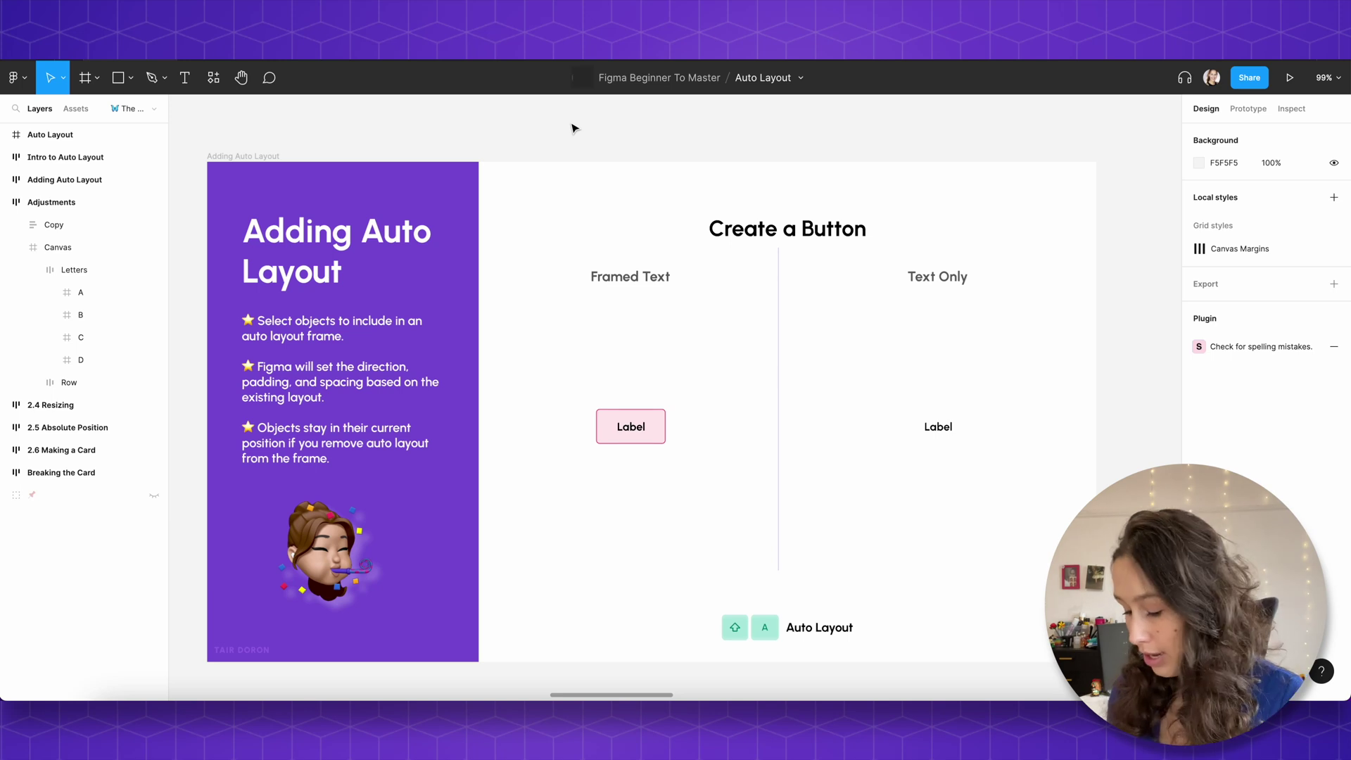
{"action": "key", "text": "alt+l"}
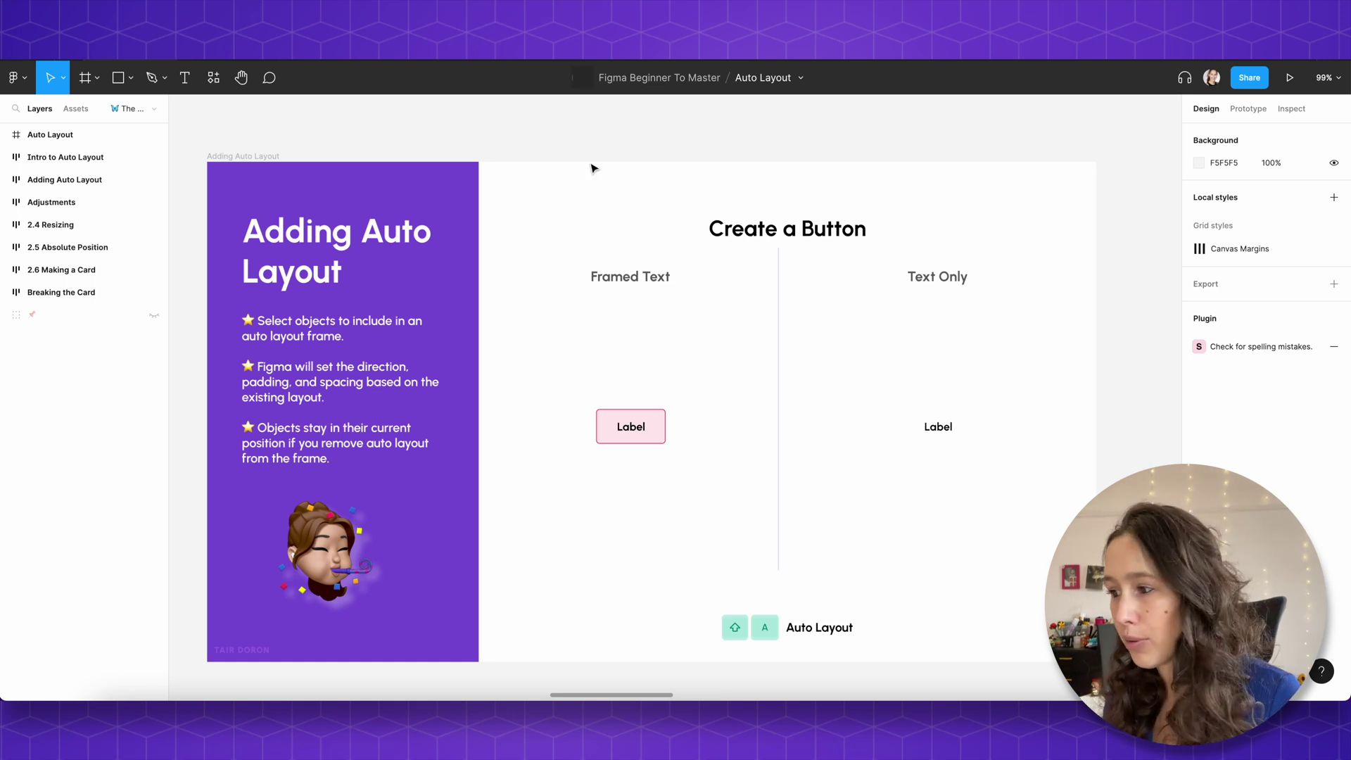
{"action": "left_click", "coordinate": [660, 424]}
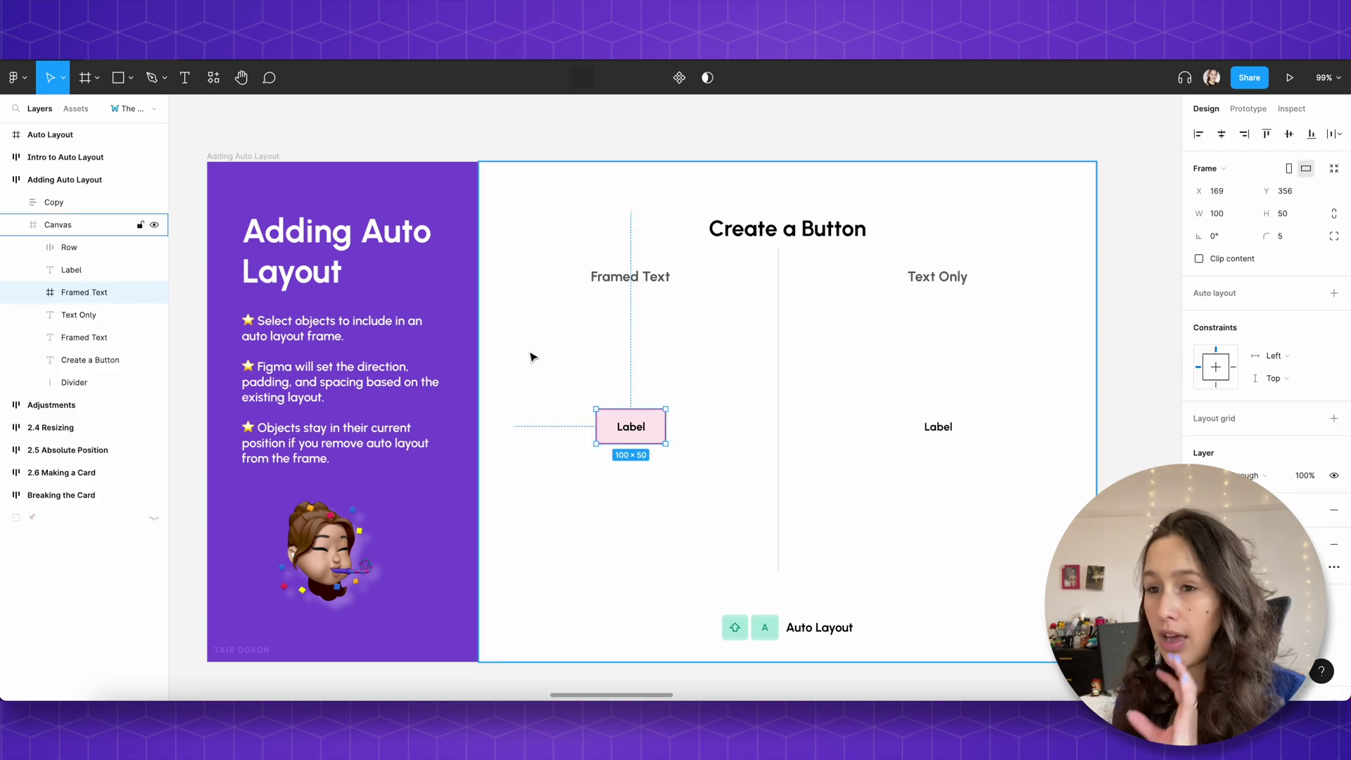
{"action": "left_click", "coordinate": [33, 292]}
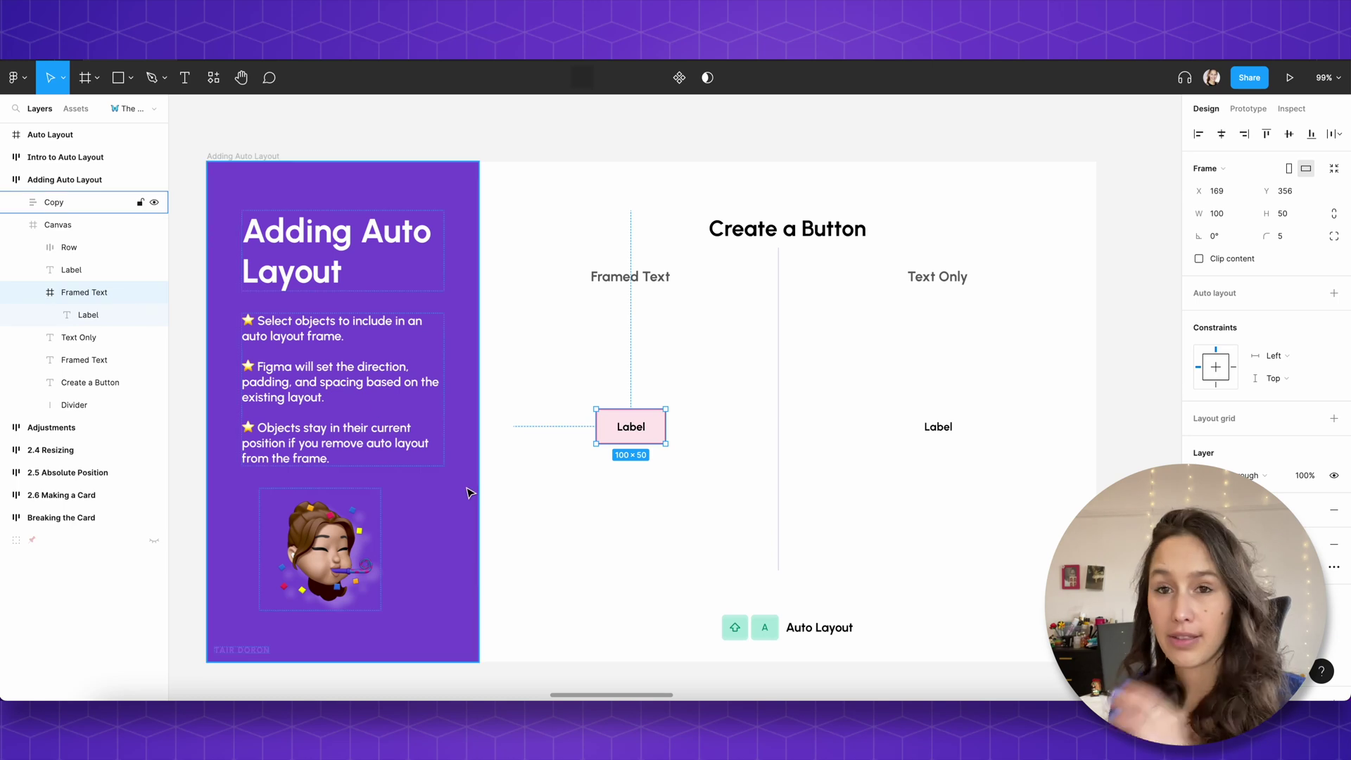
Step: Replace the Framed Text button's label with "confirmation of agreement" while the frame has no auto layout, and undo the text change
{"action": "double_click", "coordinate": [629, 427]}
{"action": "double_click", "coordinate": [630, 427]}
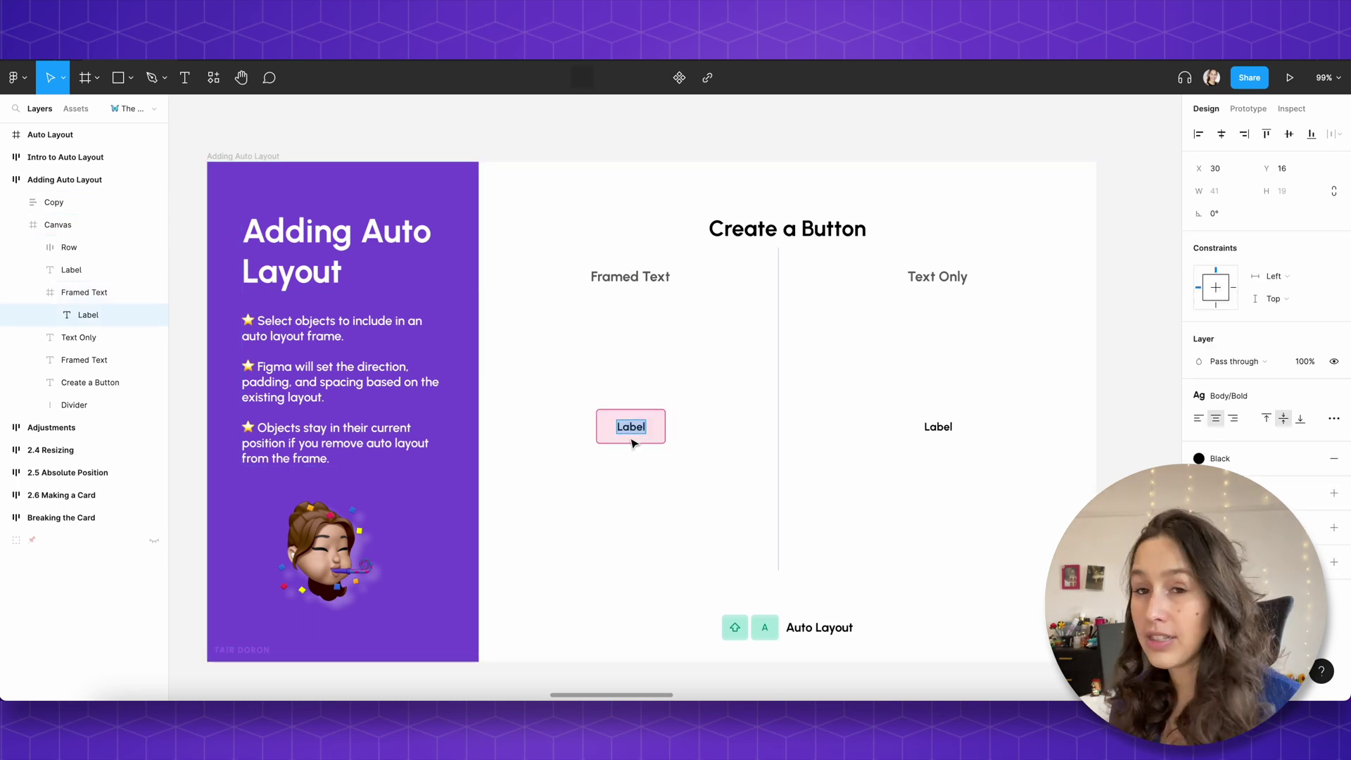
{"action": "type", "text": "c"}
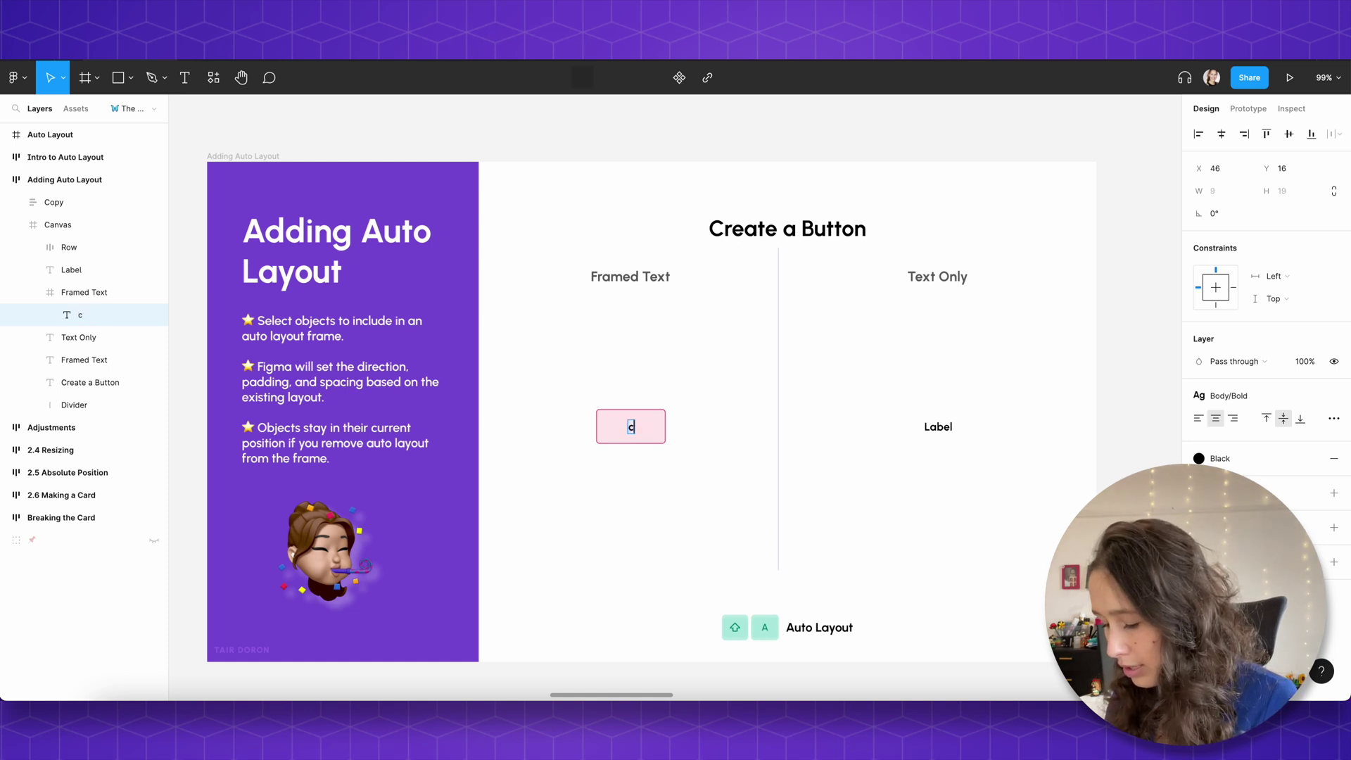
{"action": "type", "text": "onfirmation of"}
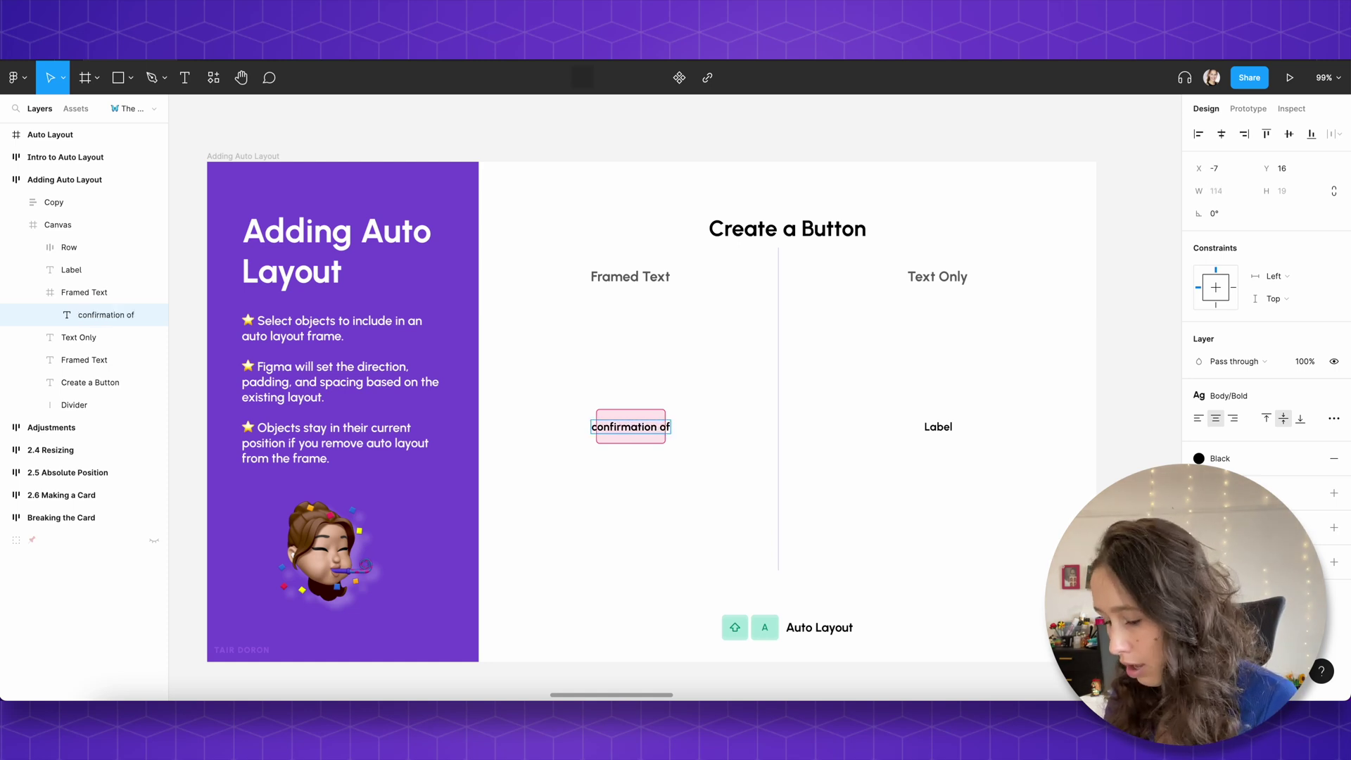
{"action": "type", "text": " agreement"}
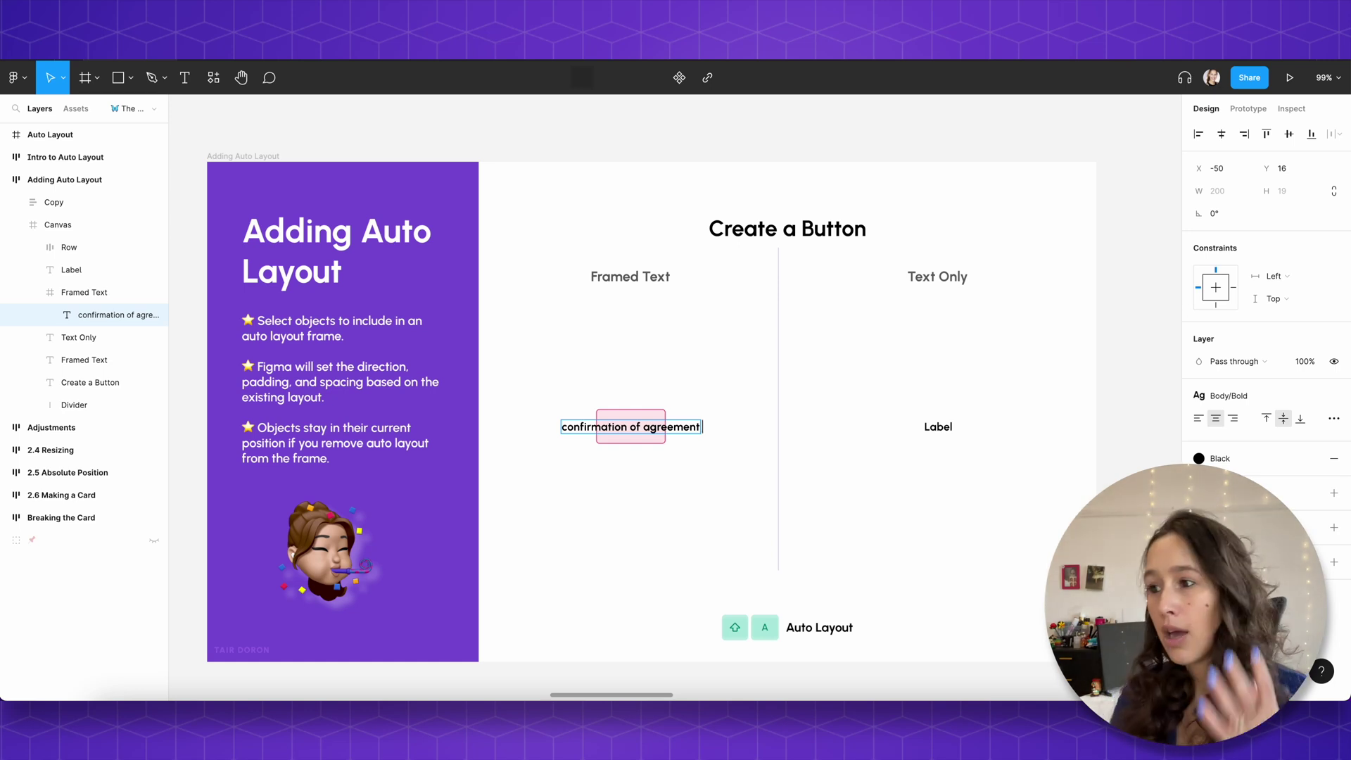
{"action": "key", "text": "Escape"}
{"action": "key", "text": "Escape"}
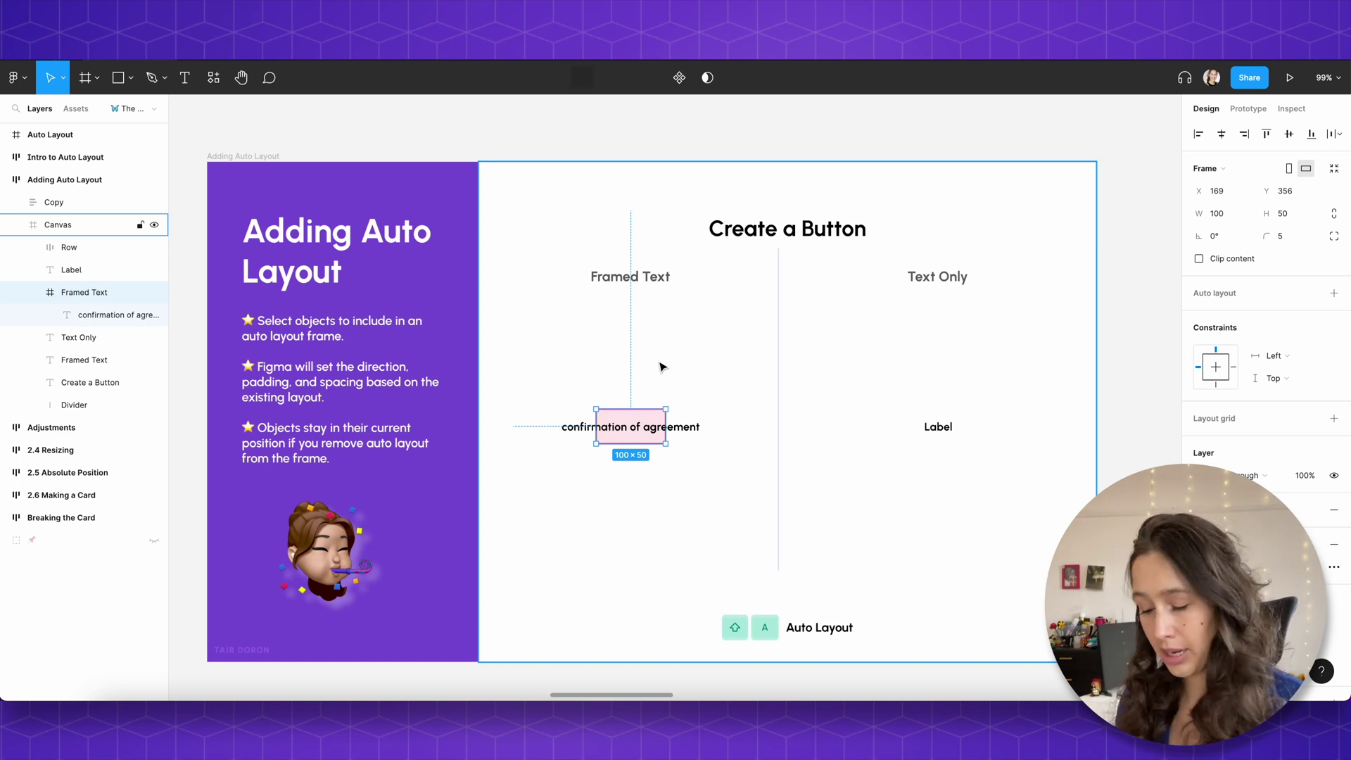
{"action": "key", "text": "ctrl+z"}
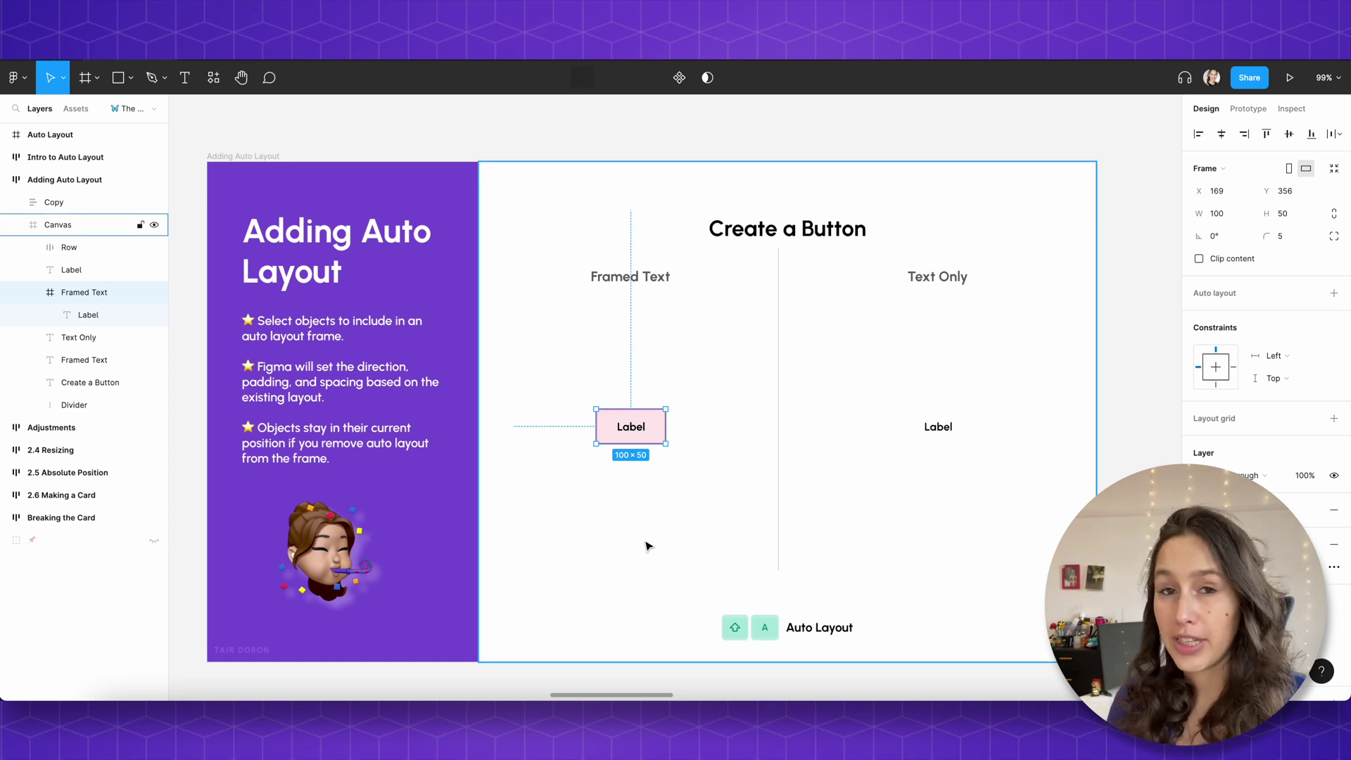
Step: Add auto layout to the Framed Text button with a horizontal padding of 30, and move the button to X 88
{"action": "key", "text": "shift+a"}
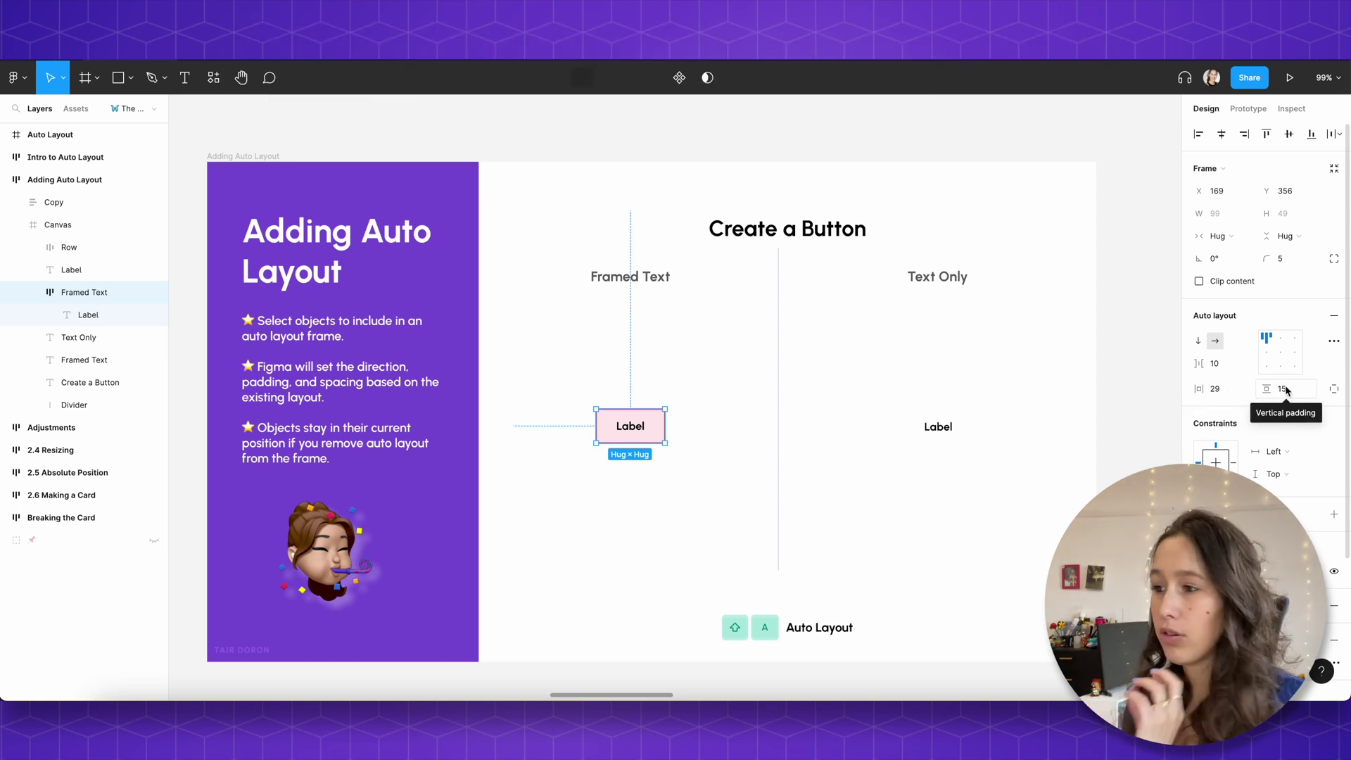
{"action": "left_click_drag", "start_coordinate": [630, 426], "coordinate": [669, 406]}
{"action": "double_click", "coordinate": [670, 406]}
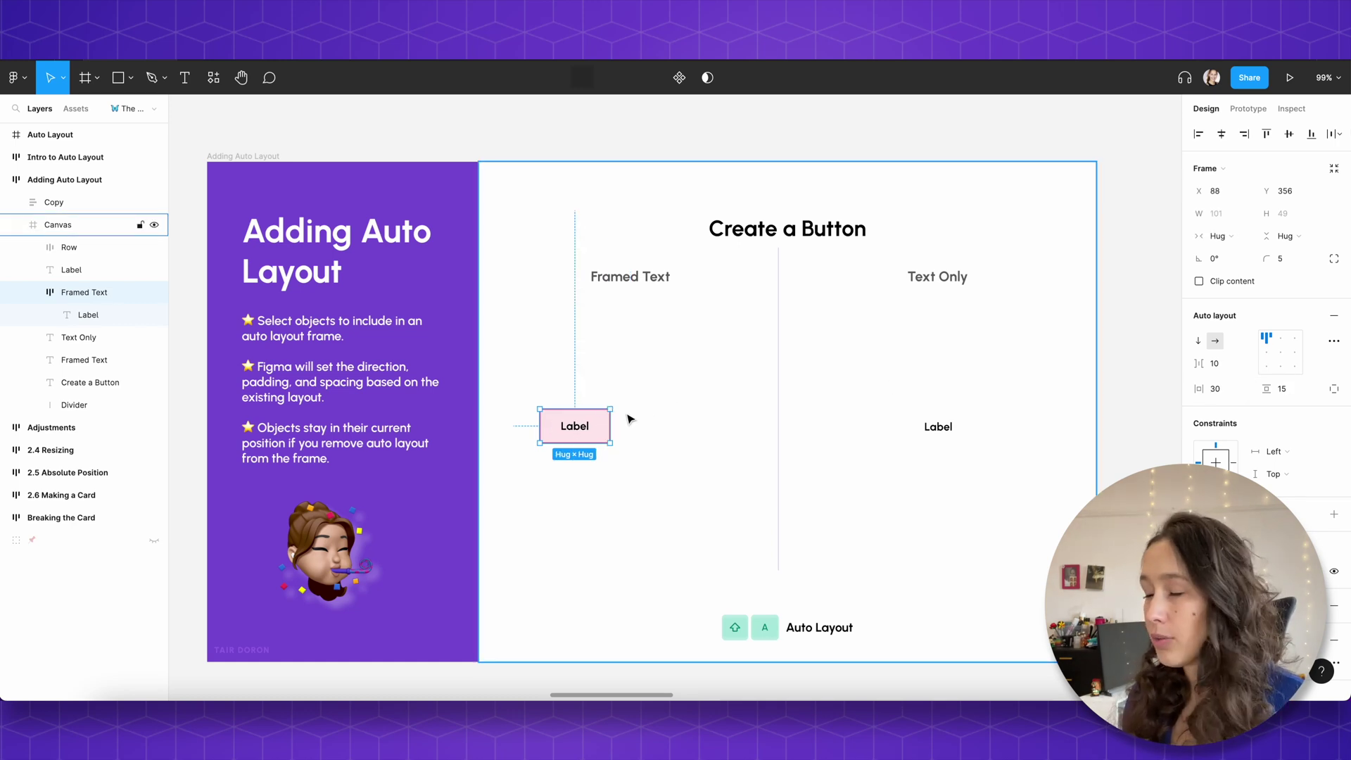
Step: Replace the auto layout Framed Text button's label with "confirmation of agreement"
{"action": "double_click", "coordinate": [572, 428]}
{"action": "double_click", "coordinate": [571, 428]}
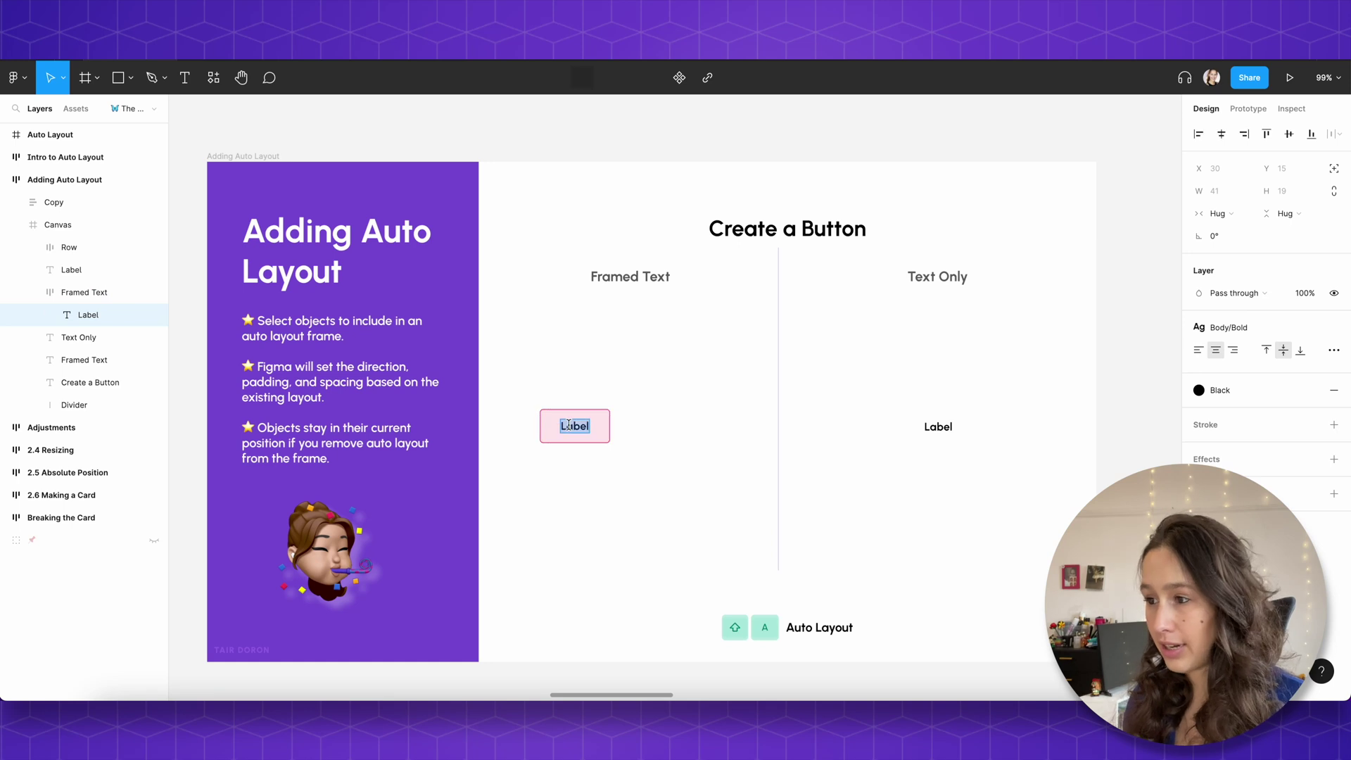
{"action": "type", "text": "label"}
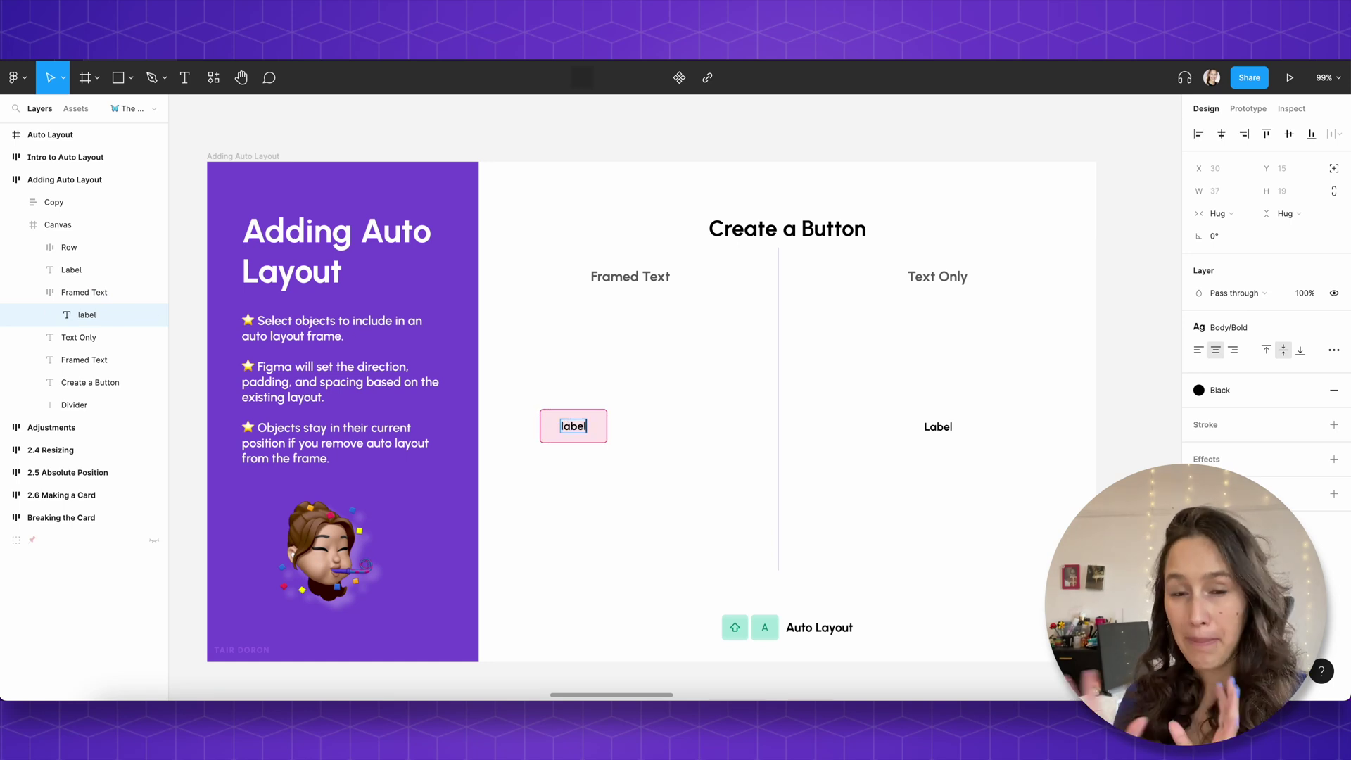
{"action": "key", "text": "super+a"}
{"action": "type", "text": "conf"}
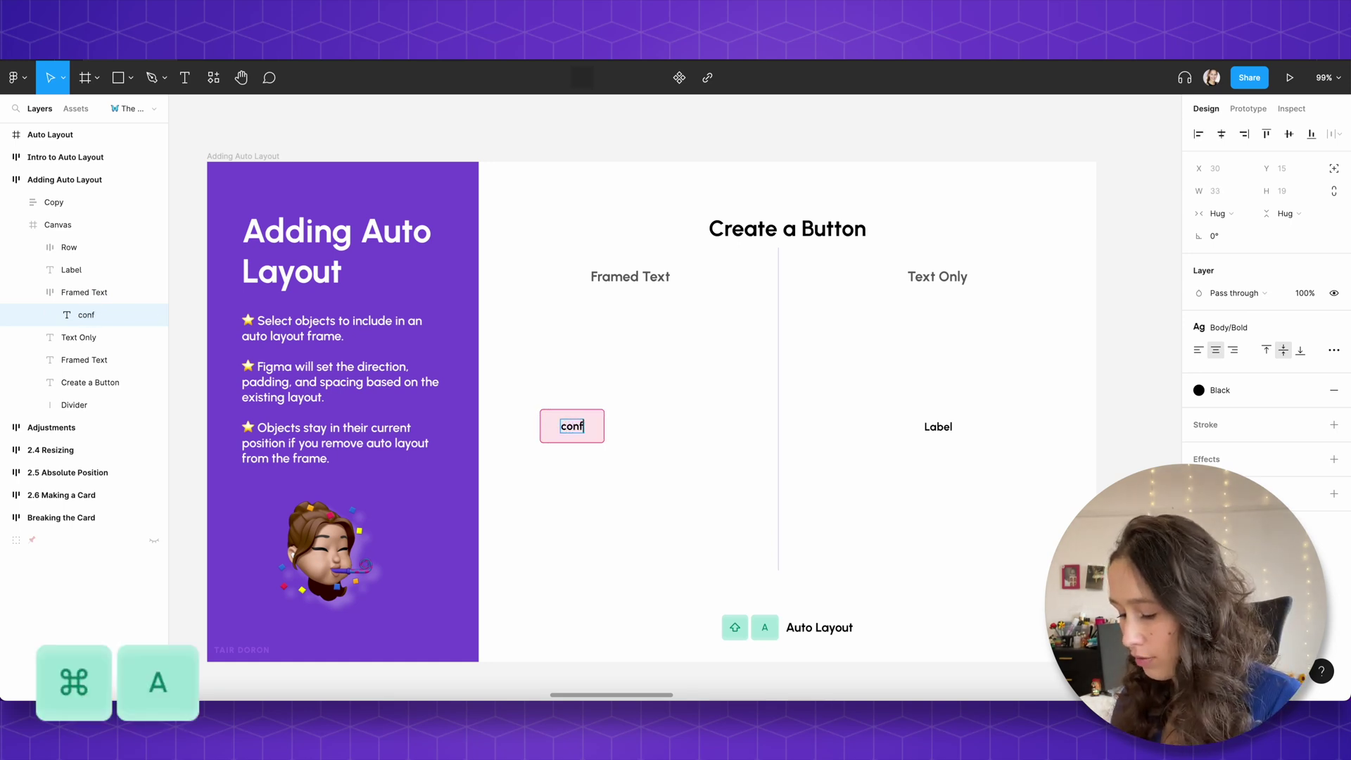
{"action": "type", "text": "irmation of a"}
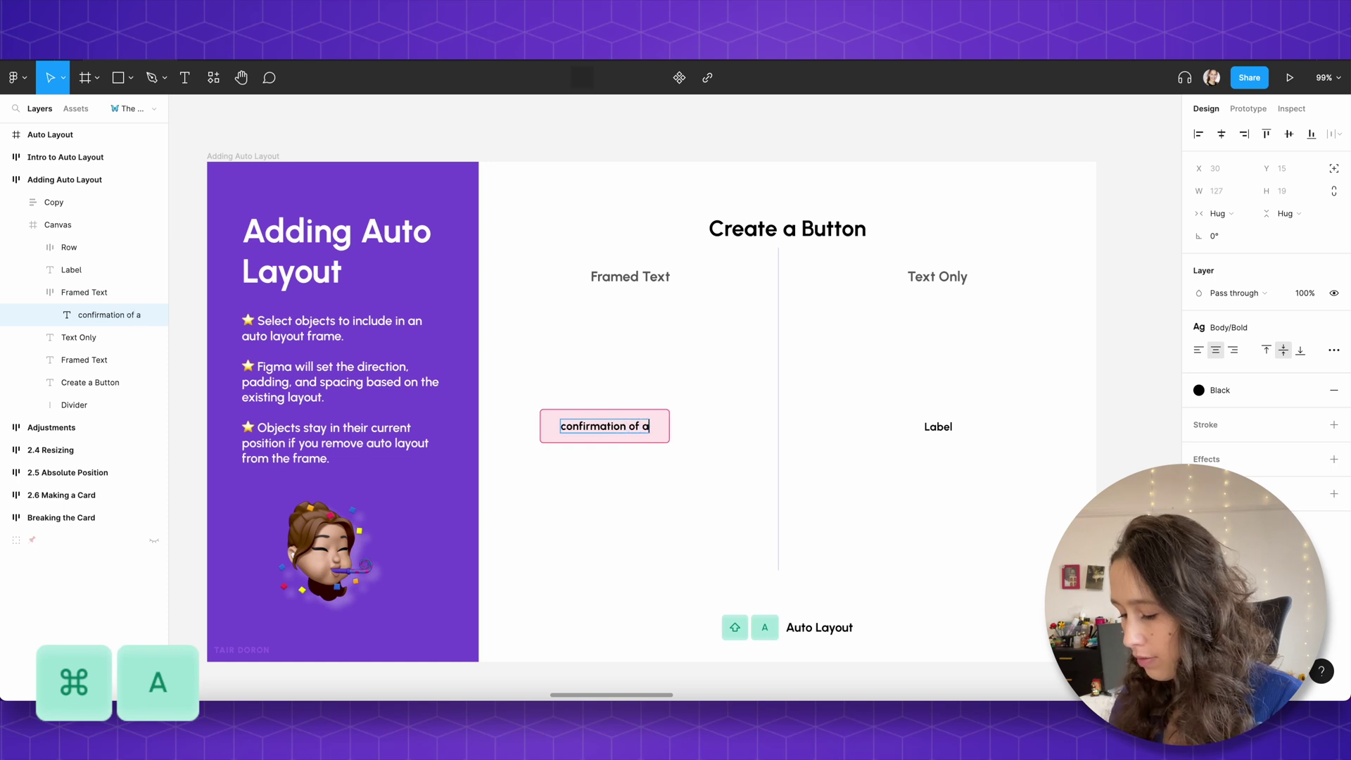
{"action": "type", "text": "greementt"}
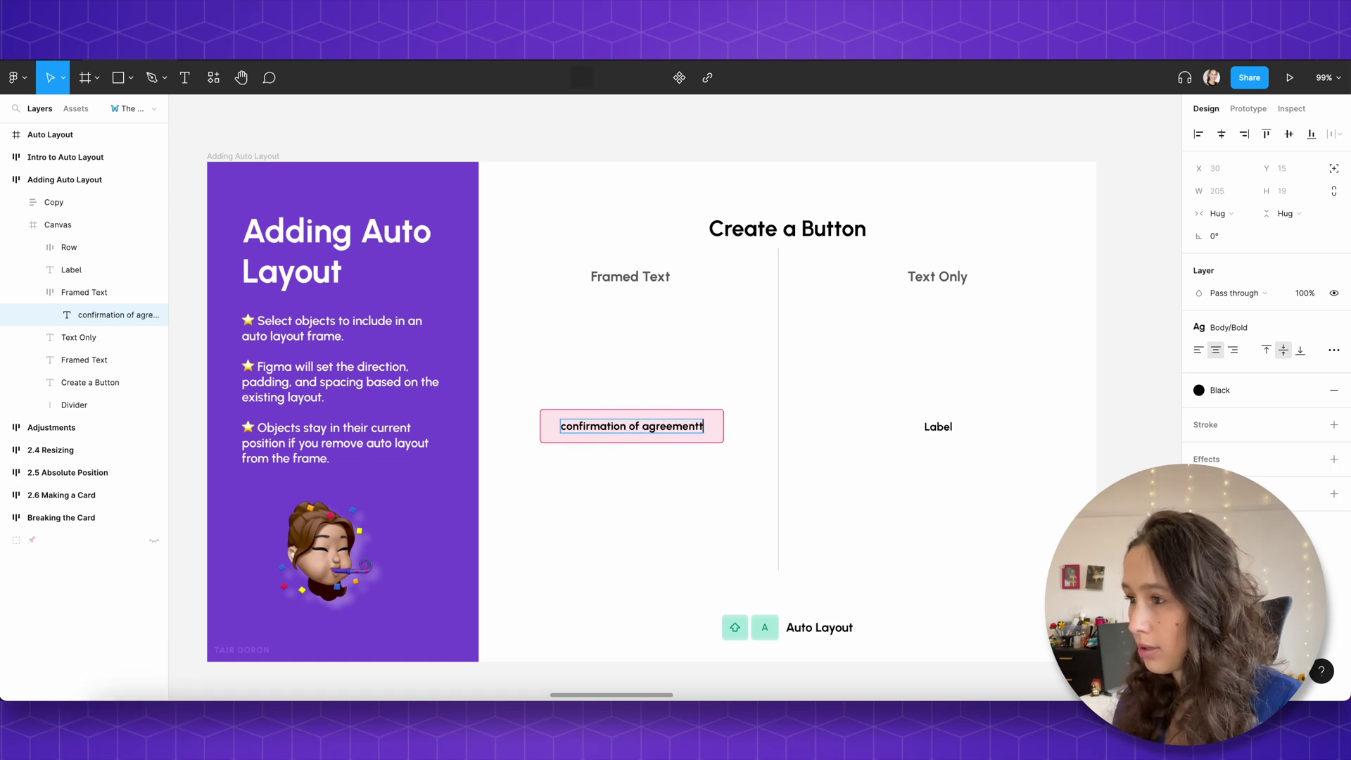
{"action": "key", "text": "BackSpace"}
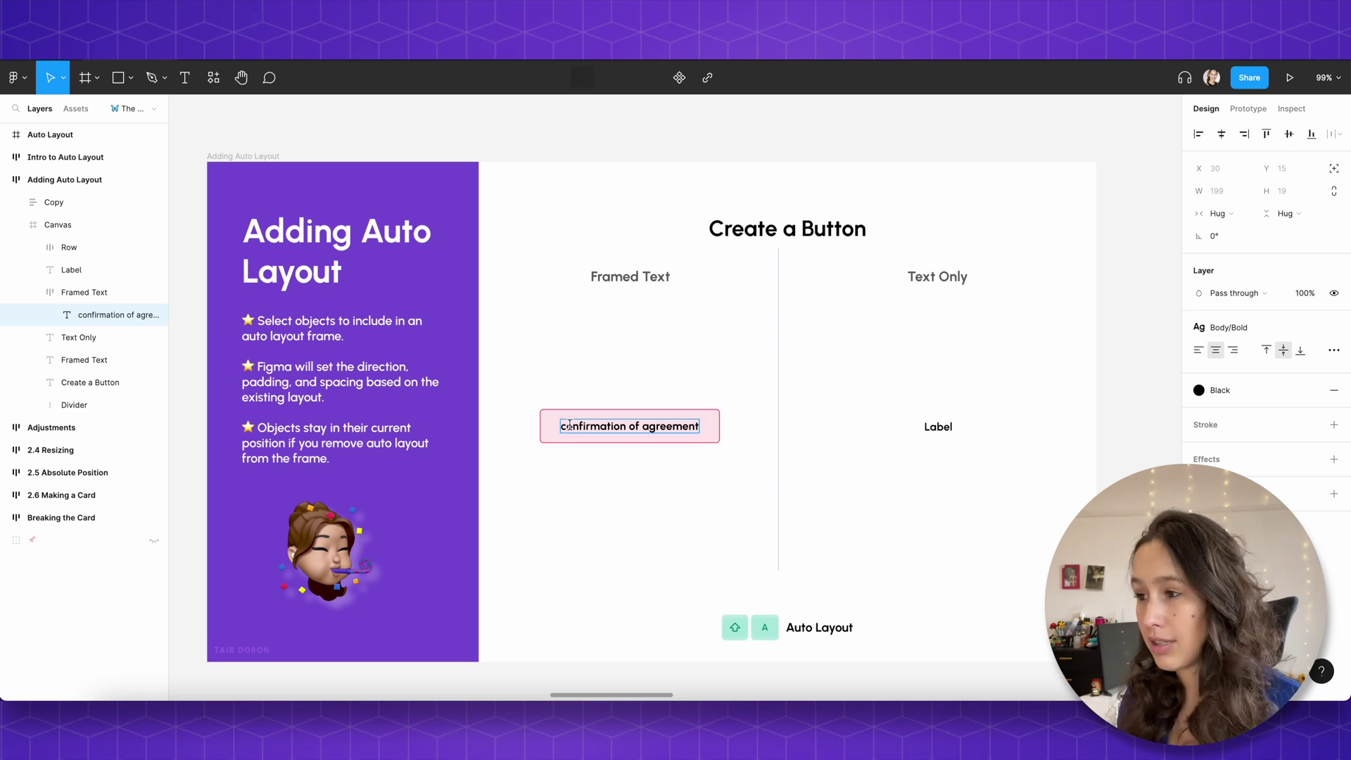
{"action": "key", "text": "Escape"}
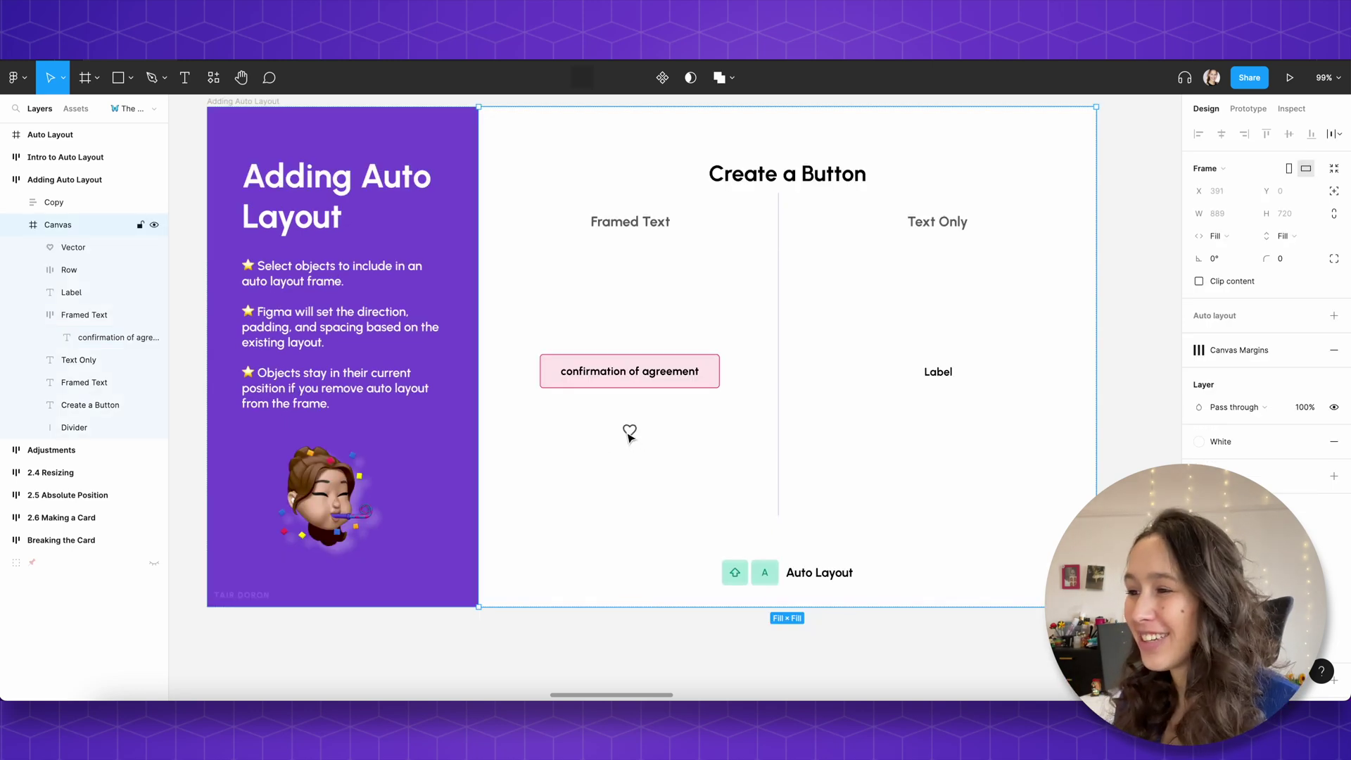
Step: Move the heart icon into the Framed Text button in front of its label, and set the spacing between items to 5
{"action": "left_click", "coordinate": [631, 432]}
{"action": "left_click_drag", "start_coordinate": [634, 437], "coordinate": [597, 385]}
{"action": "left_click", "coordinate": [619, 387]}
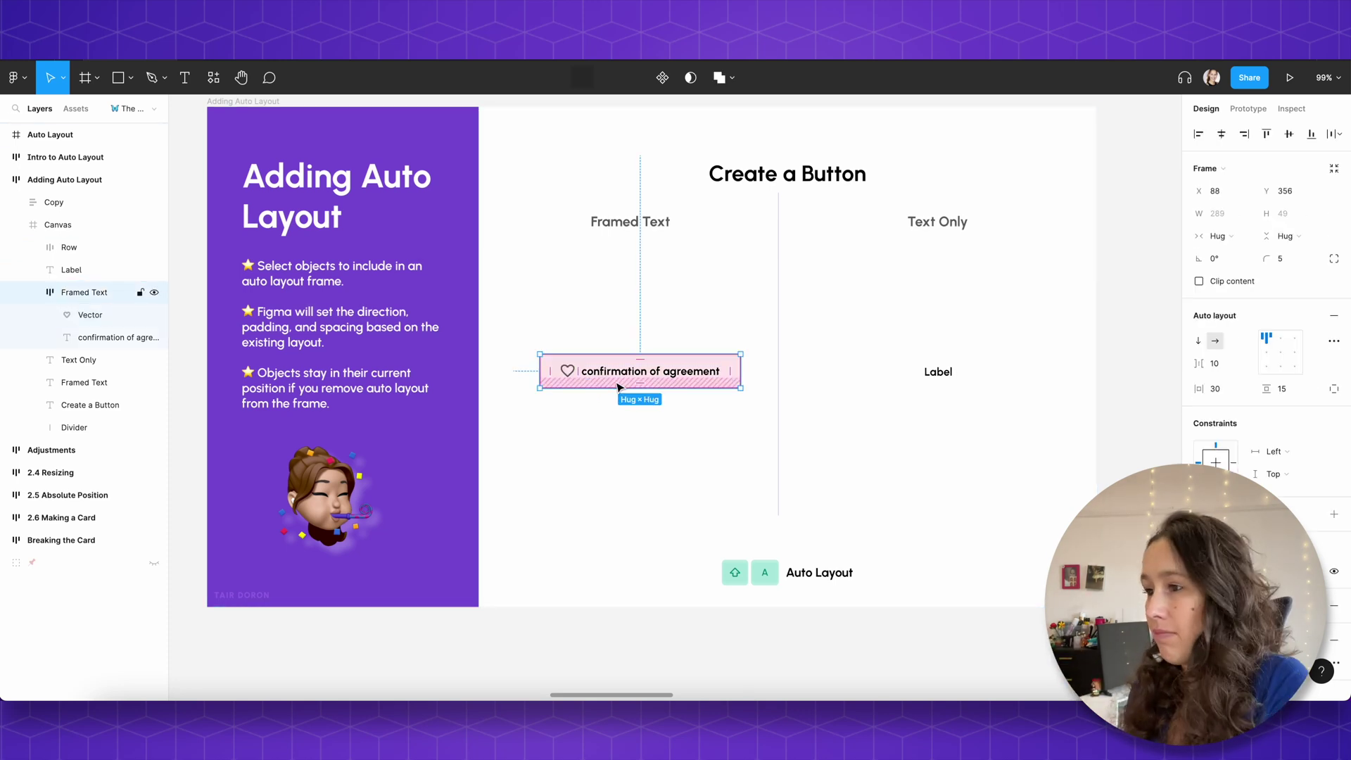
{"action": "left_click", "coordinate": [1234, 369]}
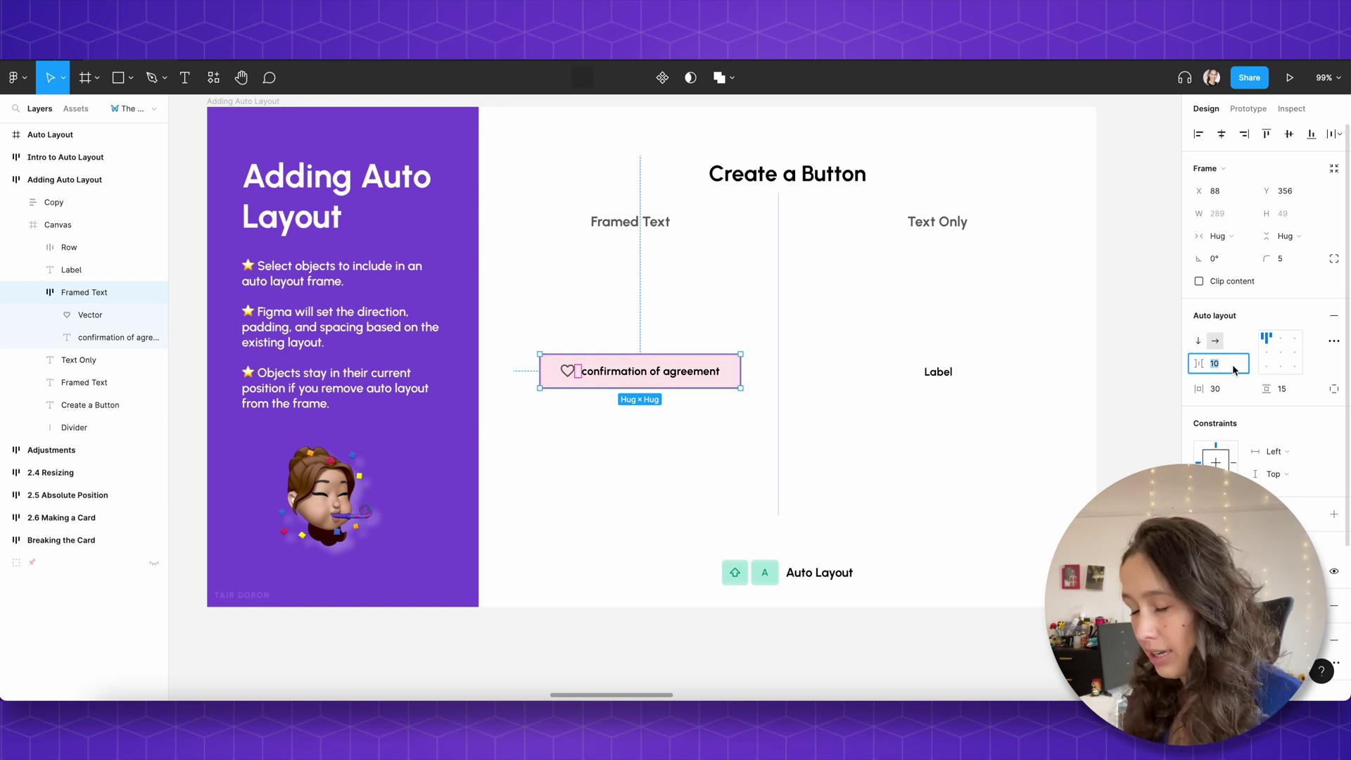
{"action": "type", "text": "5"}
{"action": "key", "text": "Return"}
{"action": "left_click", "coordinate": [588, 394]}
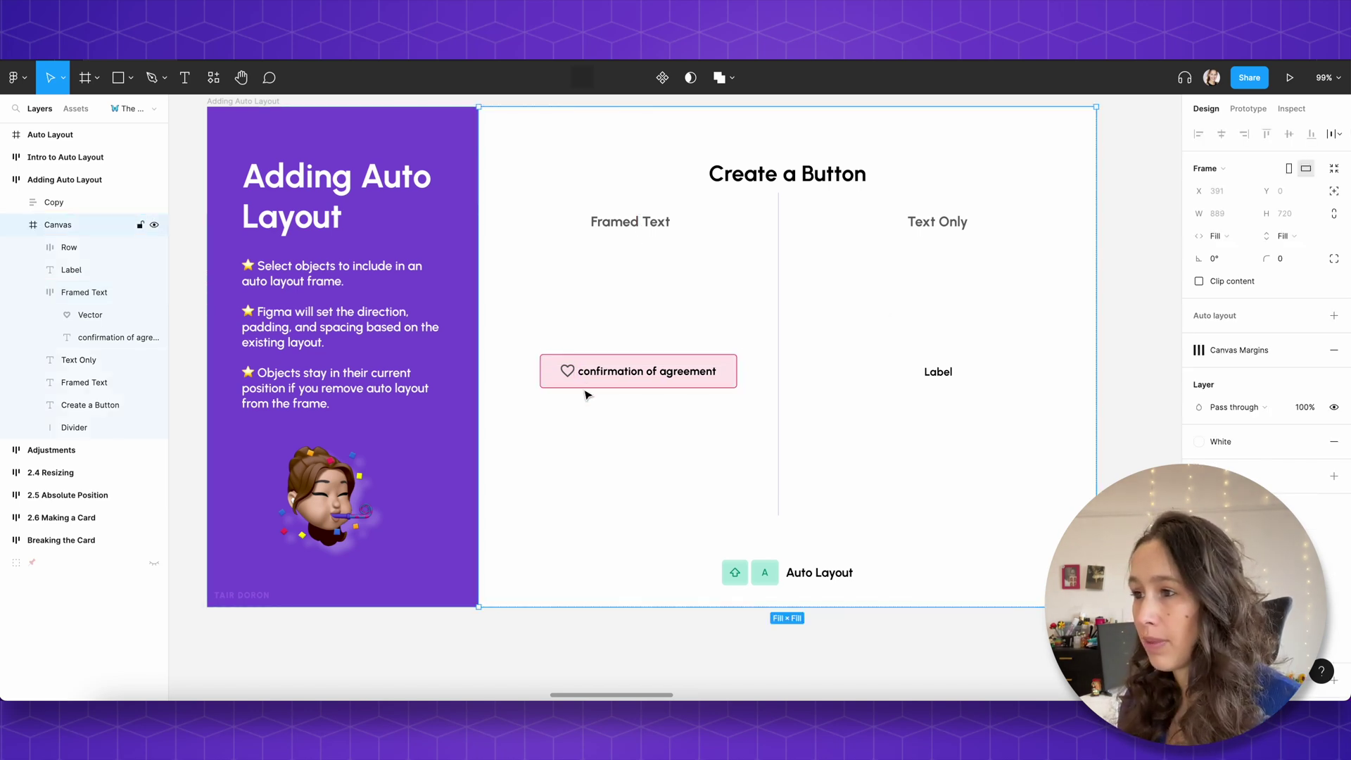
Step: Replace the label in the Framed Text button with "agree"
{"action": "double_click", "coordinate": [601, 374]}
{"action": "double_click", "coordinate": [601, 374]}
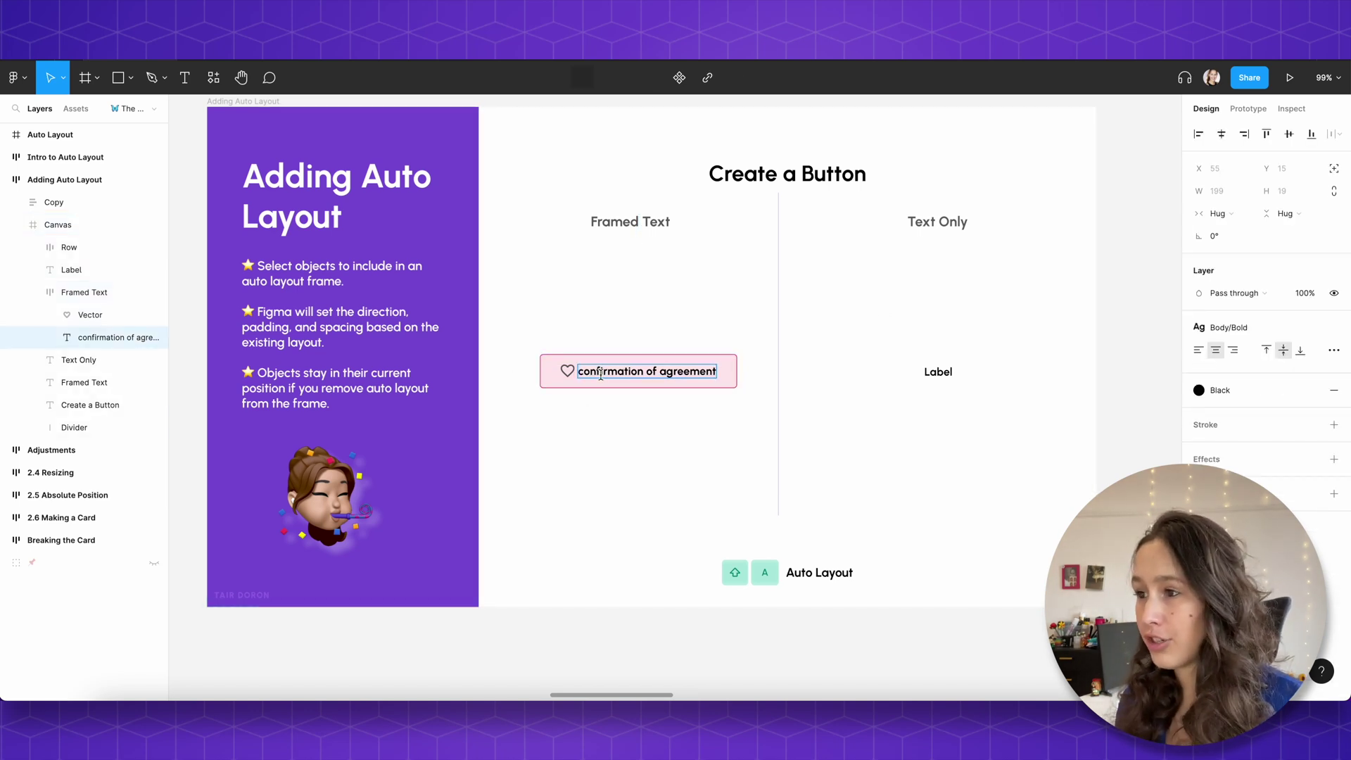
{"action": "key", "text": "super+a"}
{"action": "type", "text": "agree"}
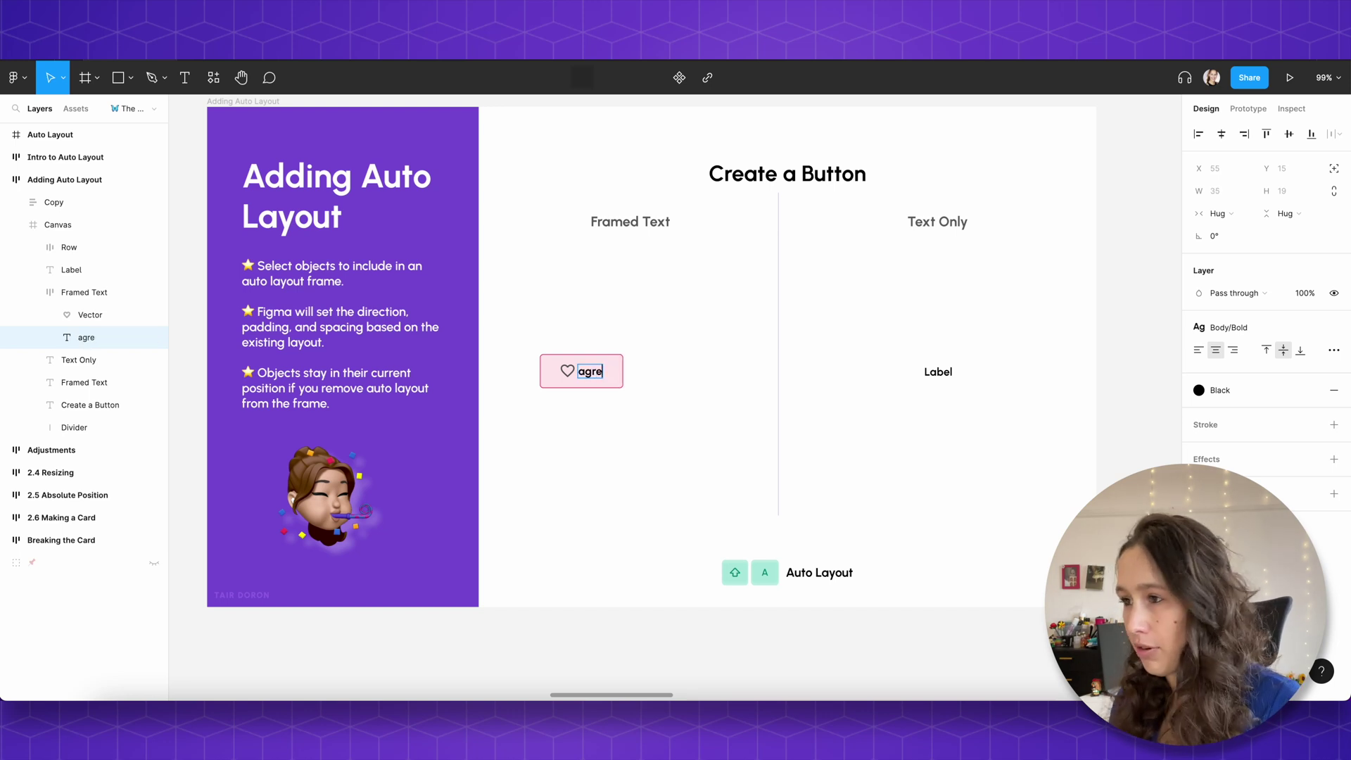
{"action": "key", "text": "Escape"}
{"action": "key", "text": "Escape"}
{"action": "key", "text": "Escape"}
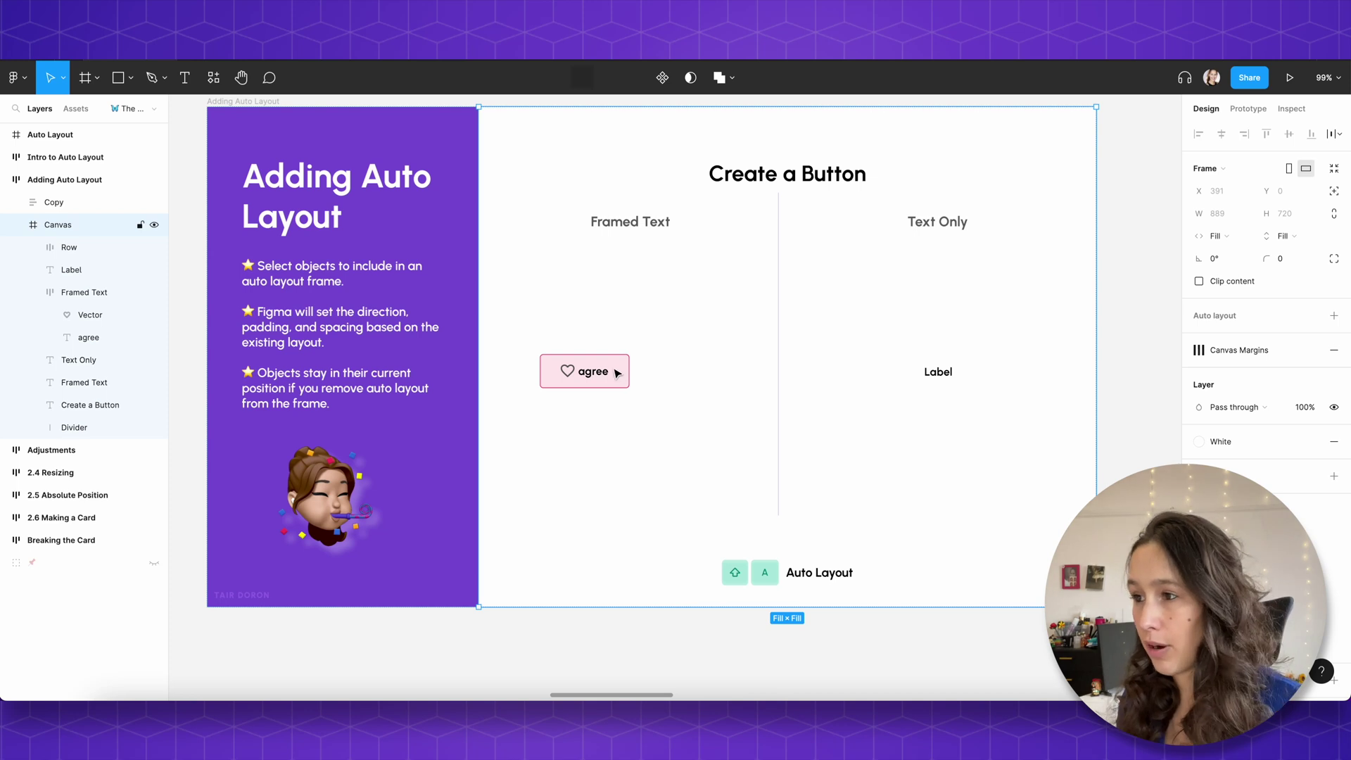
Step: Reorder the heart icon to follow the "agree" label, and move the Framed Text button to X 160, Y 347.5
{"action": "left_click", "coordinate": [570, 371], "text": "super"}
{"action": "left_click_drag", "start_coordinate": [570, 371], "coordinate": [637, 359]}
{"action": "left_click", "coordinate": [597, 334]}
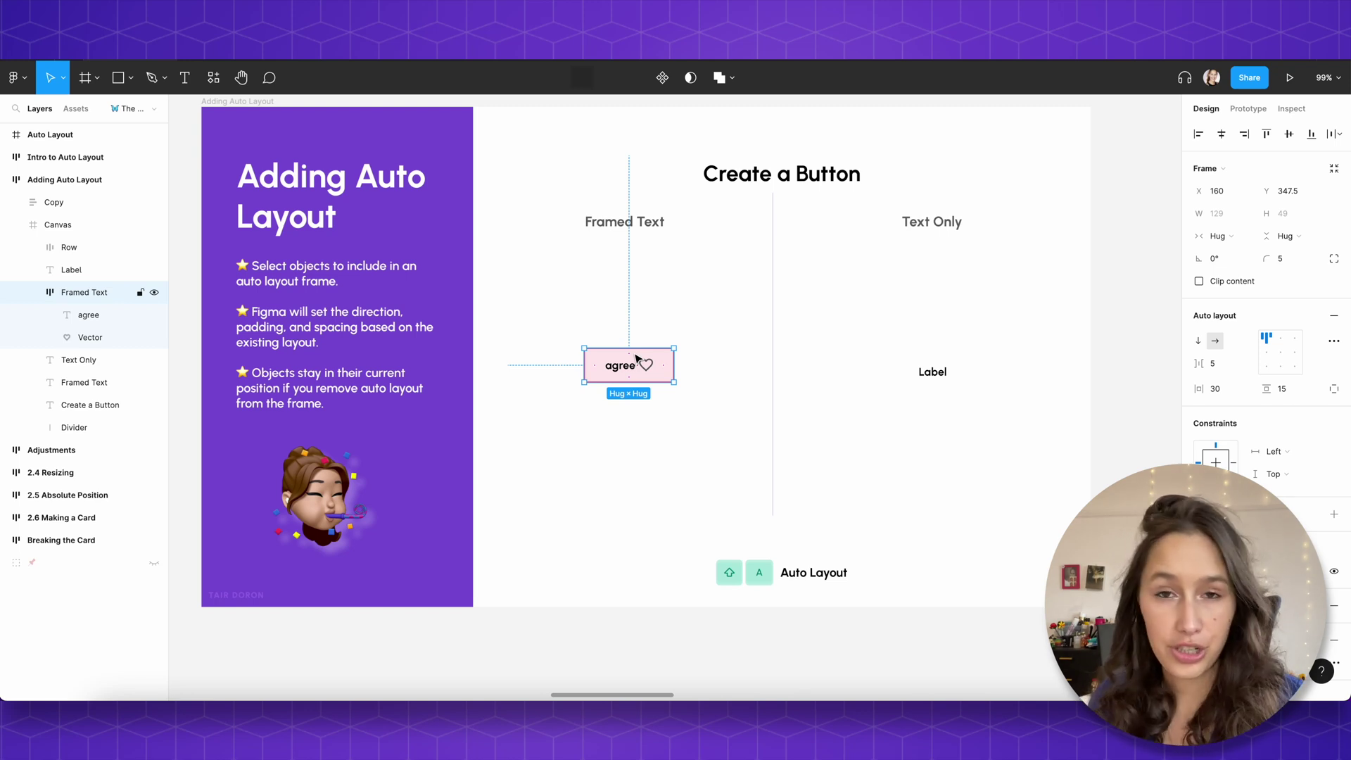
Step: Add auto layout to the Label text under the Text Only heading
{"action": "left_click", "coordinate": [939, 372]}
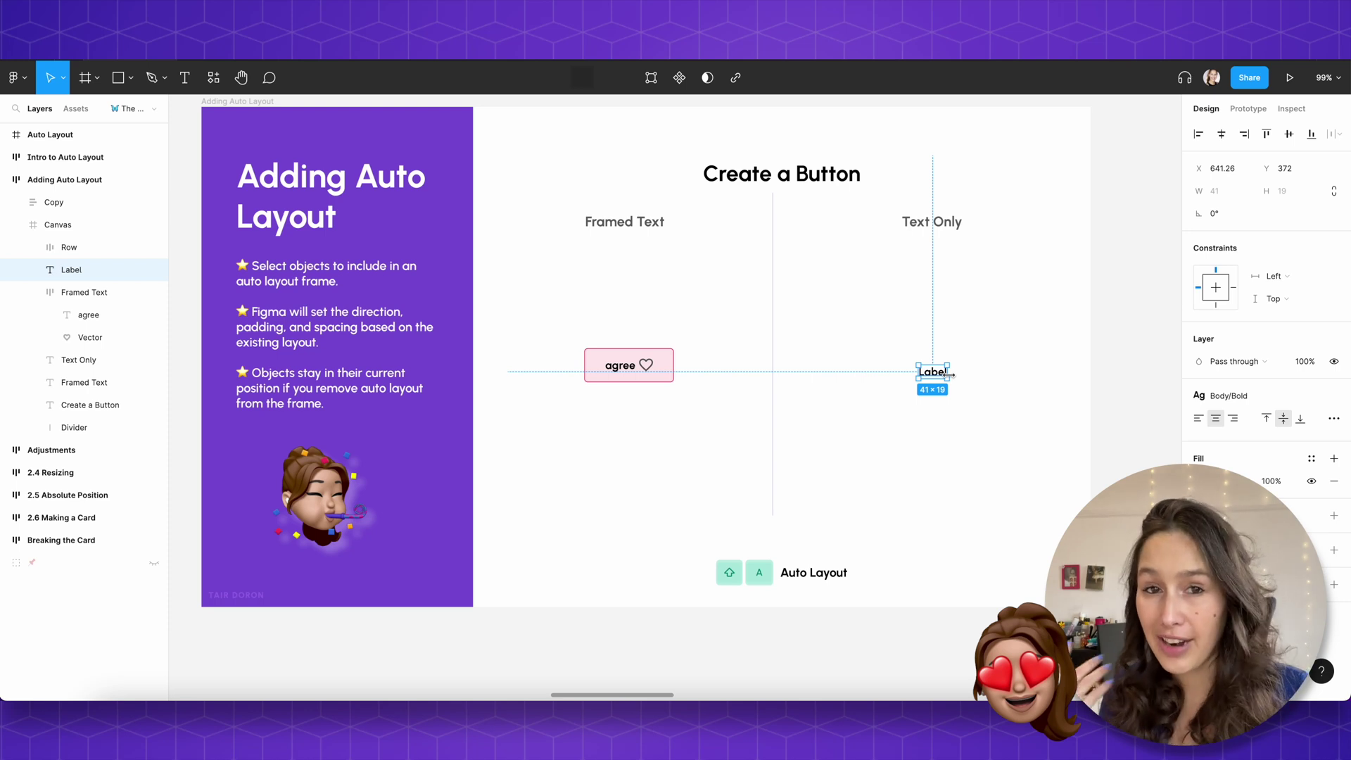
{"action": "key", "text": "shift+a"}
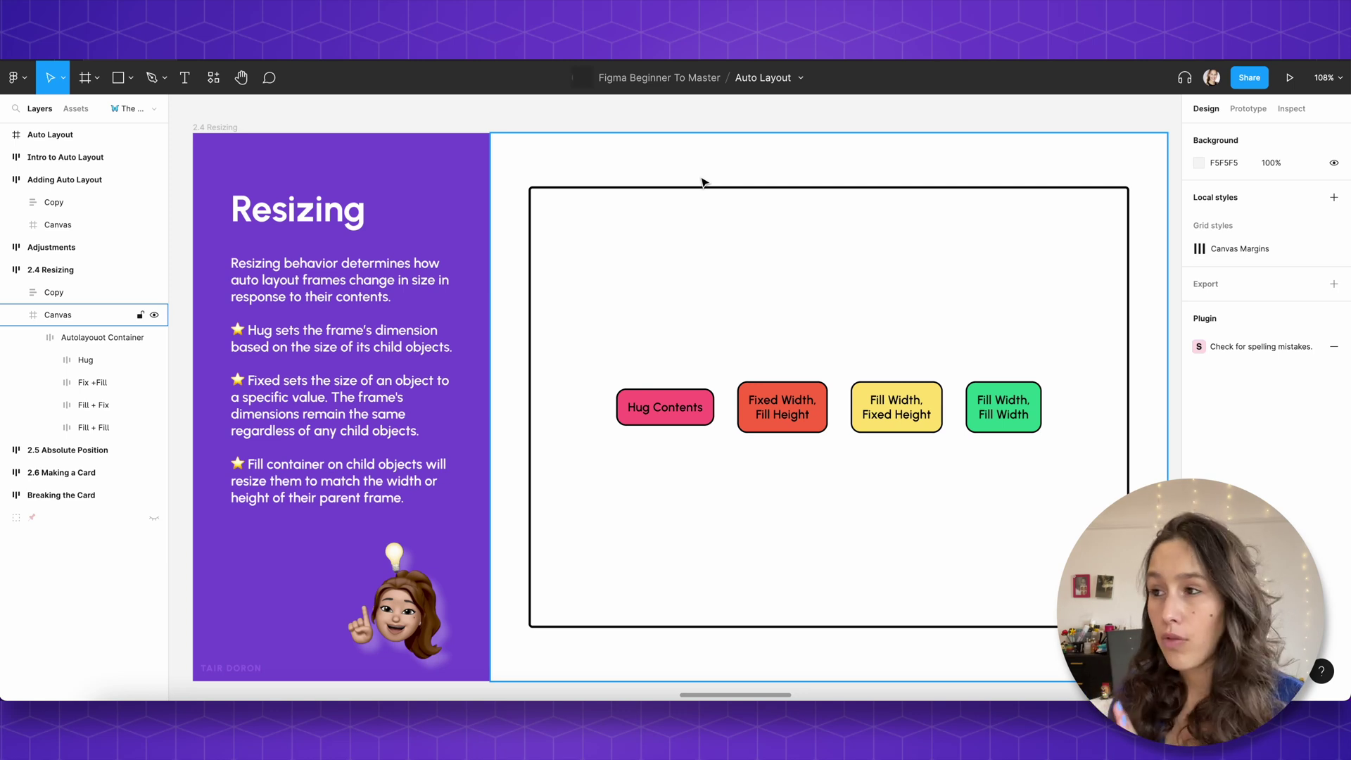
Step: Examine the resizing settings of the Autolayouot Container and its four child frames on the Resizing slide
{"action": "left_click", "coordinate": [700, 187]}
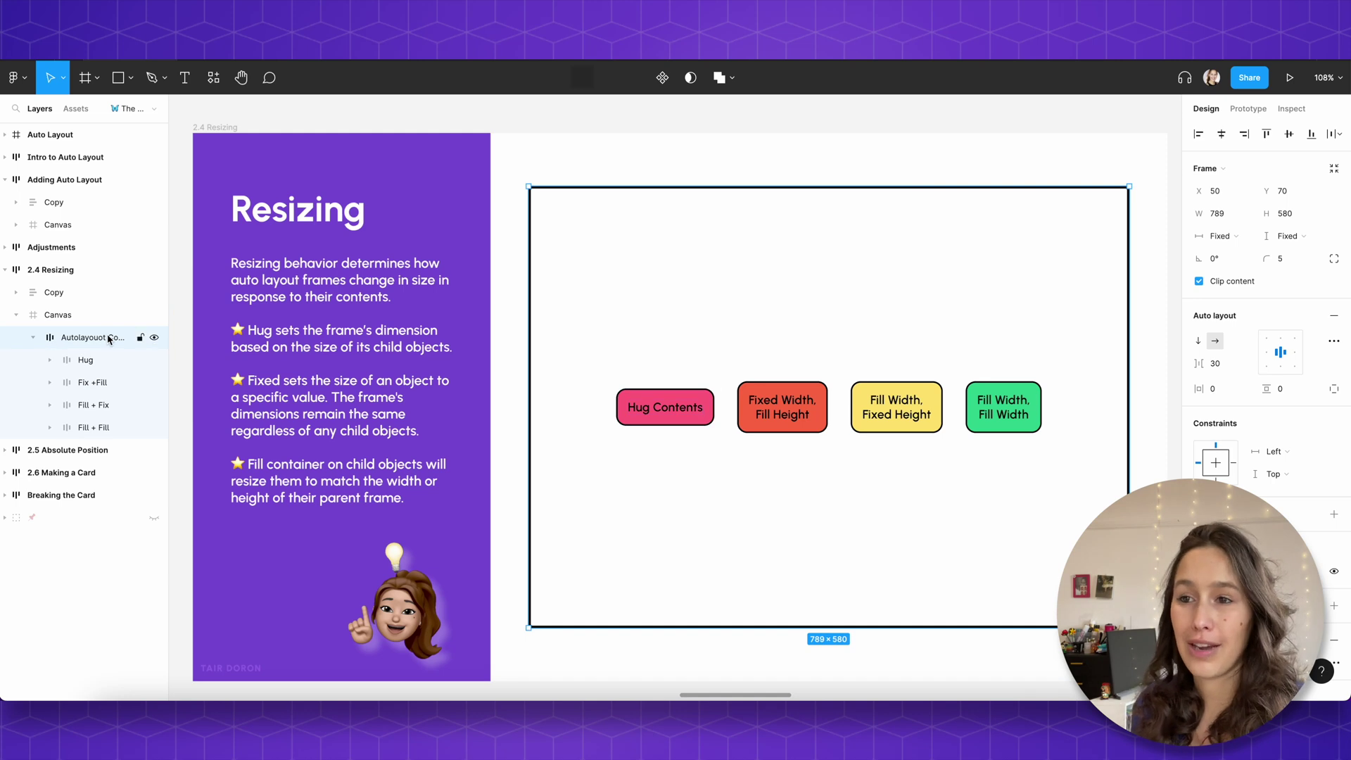
{"action": "left_click", "coordinate": [80, 360]}
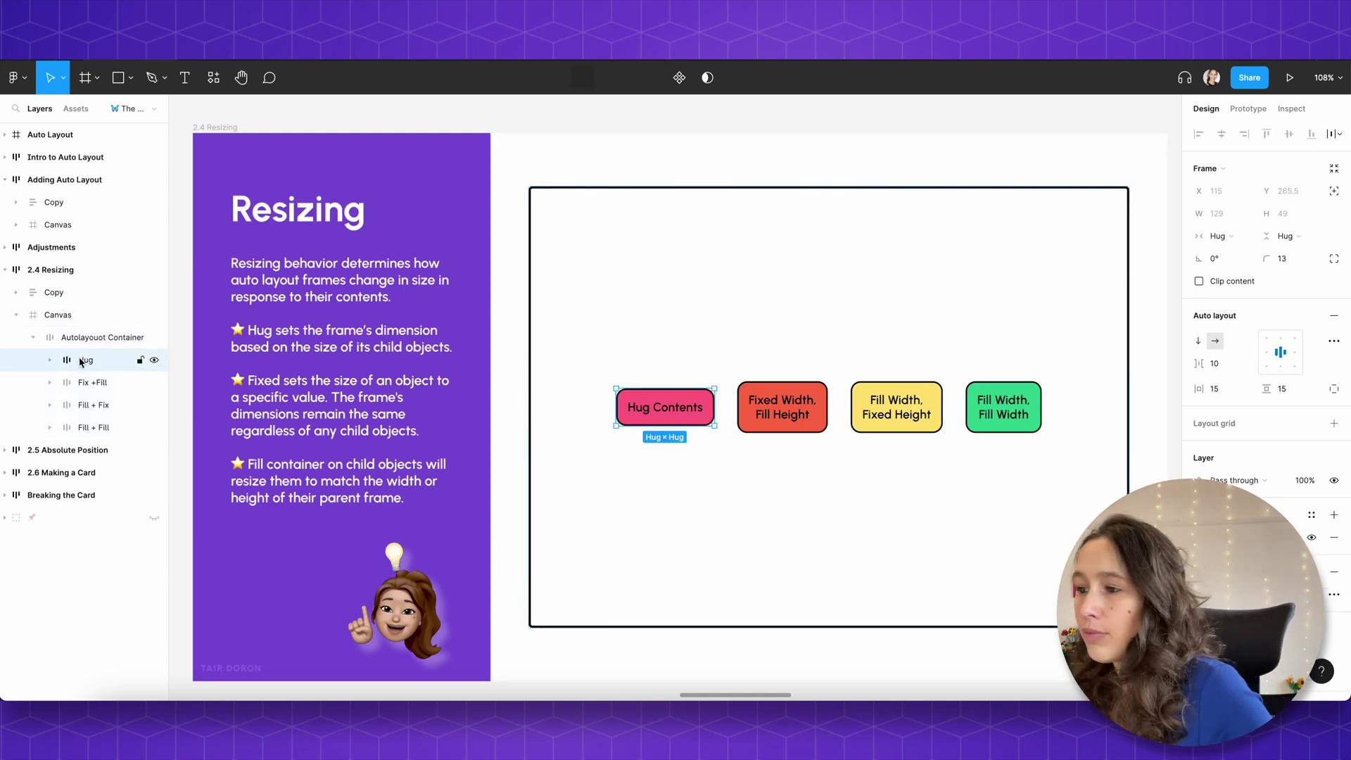
{"action": "left_click", "coordinate": [88, 382]}
{"action": "left_click", "coordinate": [95, 404]}
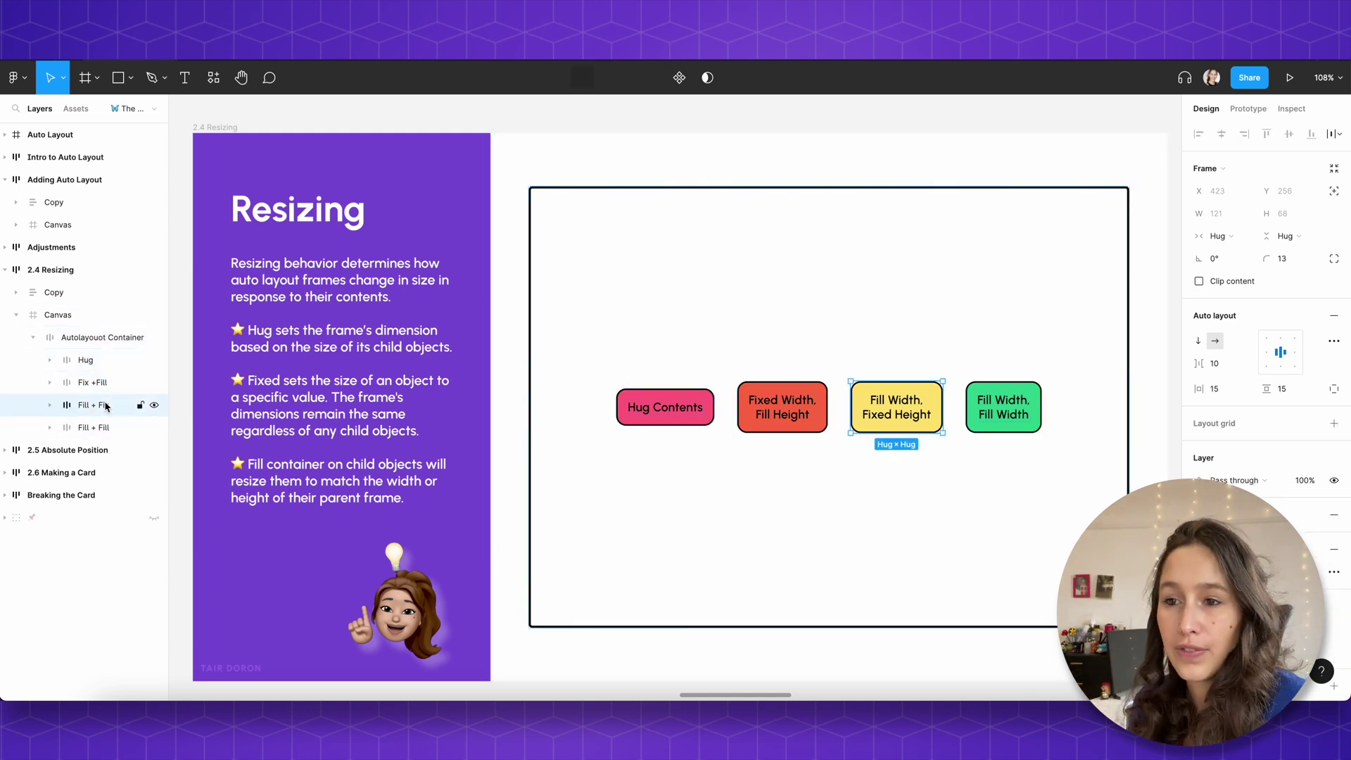
{"action": "left_click", "coordinate": [106, 429]}
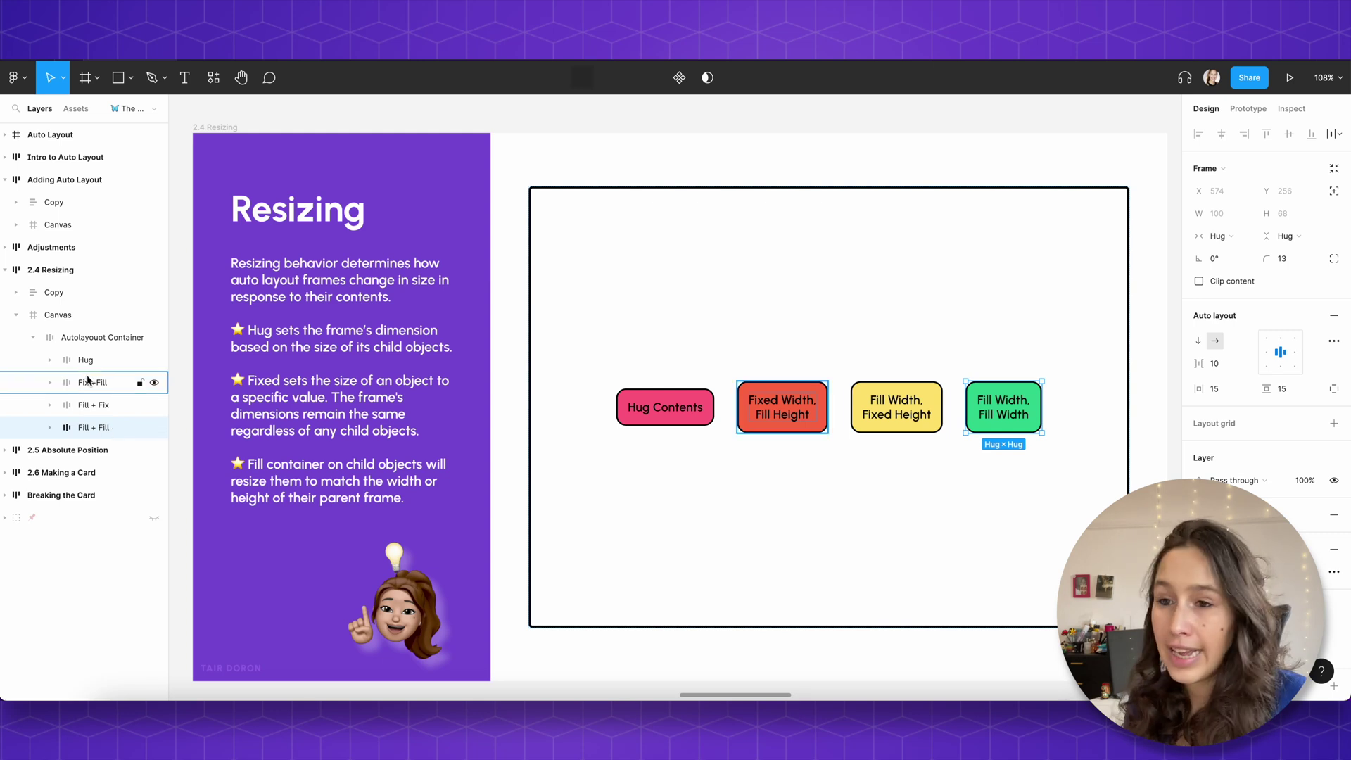
Step: Examine the text layer inside the Hug frame and the frame's horizontal resizing options, keeping Hug contents
{"action": "left_click", "coordinate": [50, 359]}
{"action": "left_click", "coordinate": [77, 380]}
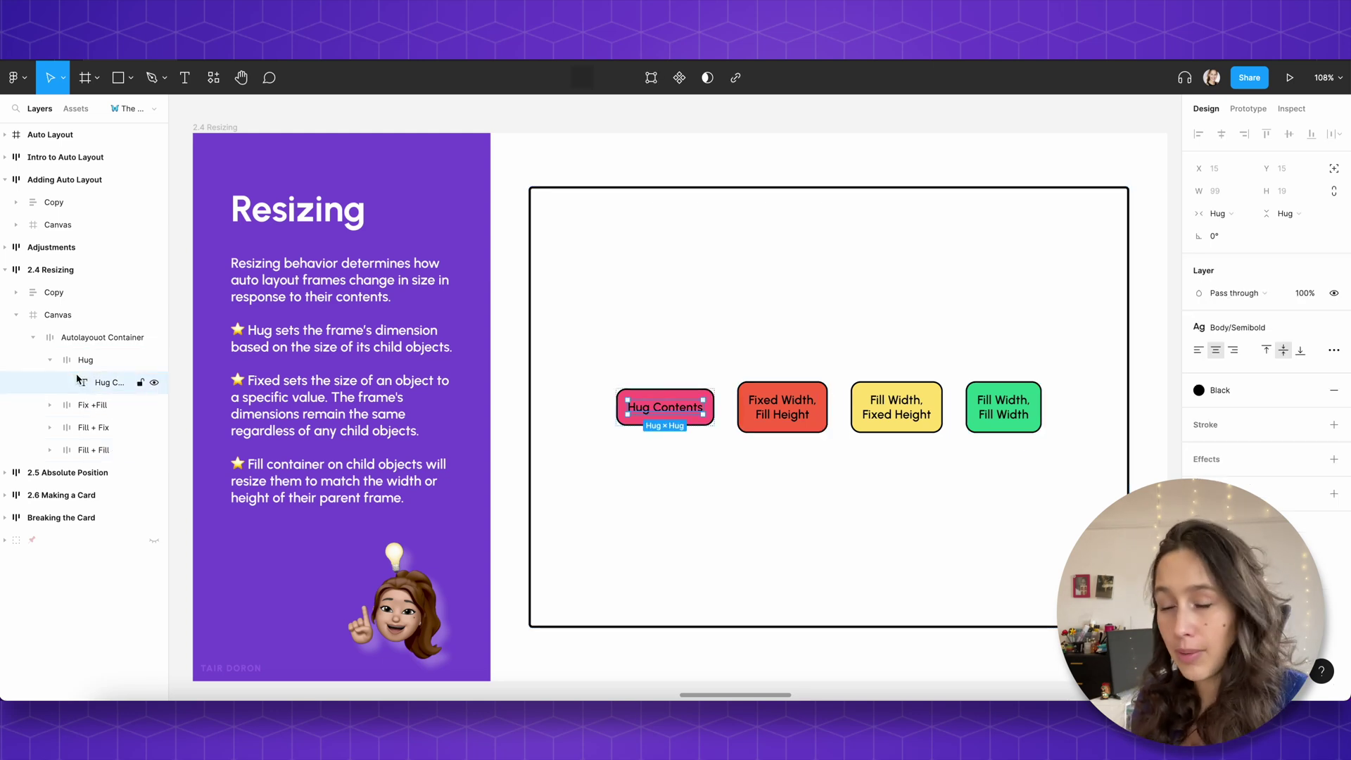
{"action": "left_click", "coordinate": [50, 359]}
{"action": "left_click", "coordinate": [91, 360]}
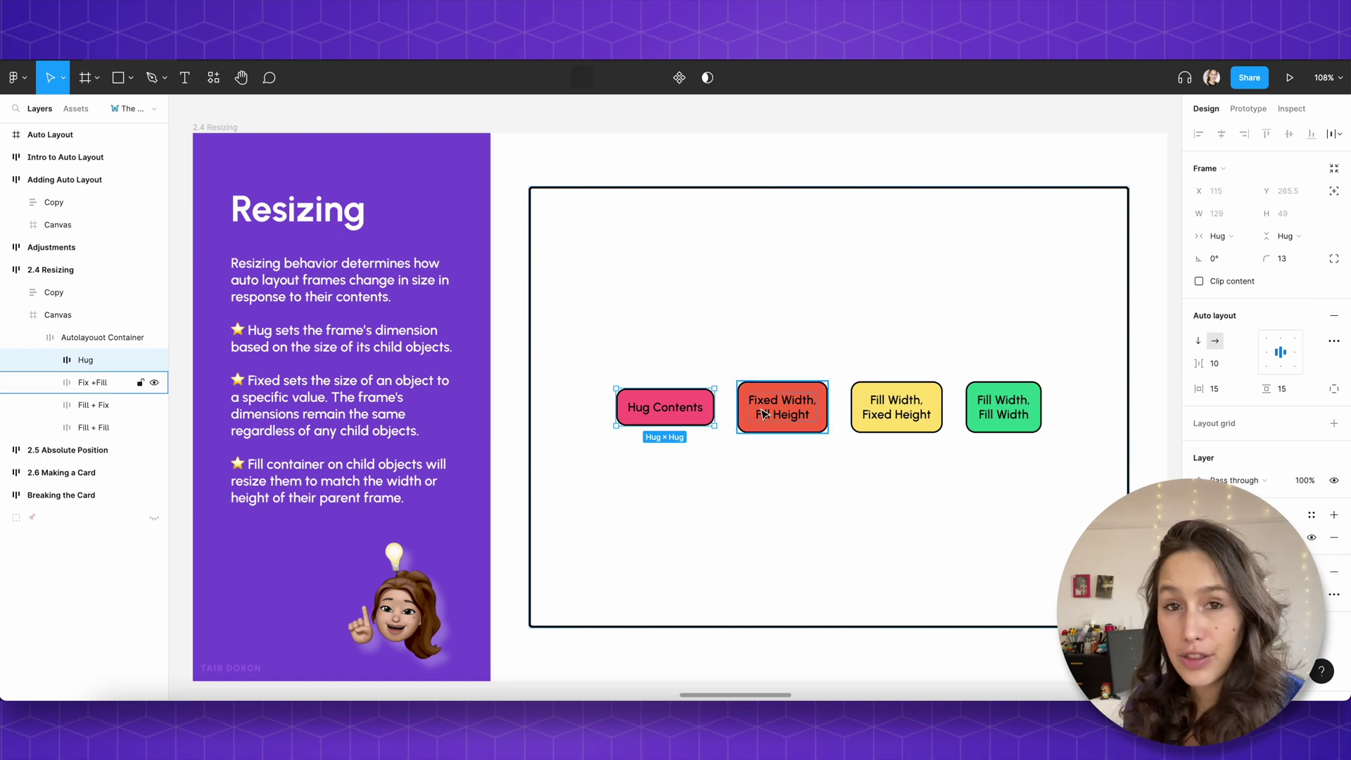
{"action": "left_click", "coordinate": [1222, 237]}
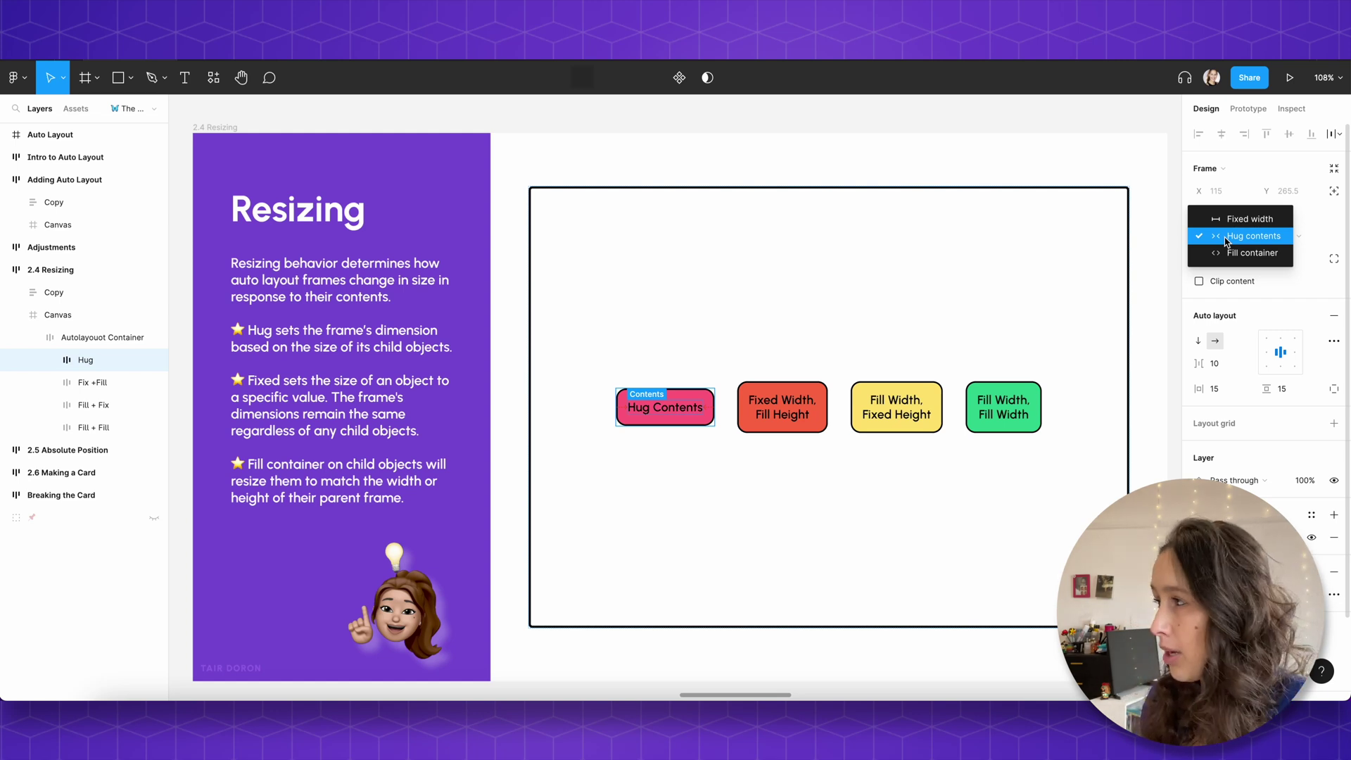
{"action": "left_click", "coordinate": [1225, 242]}
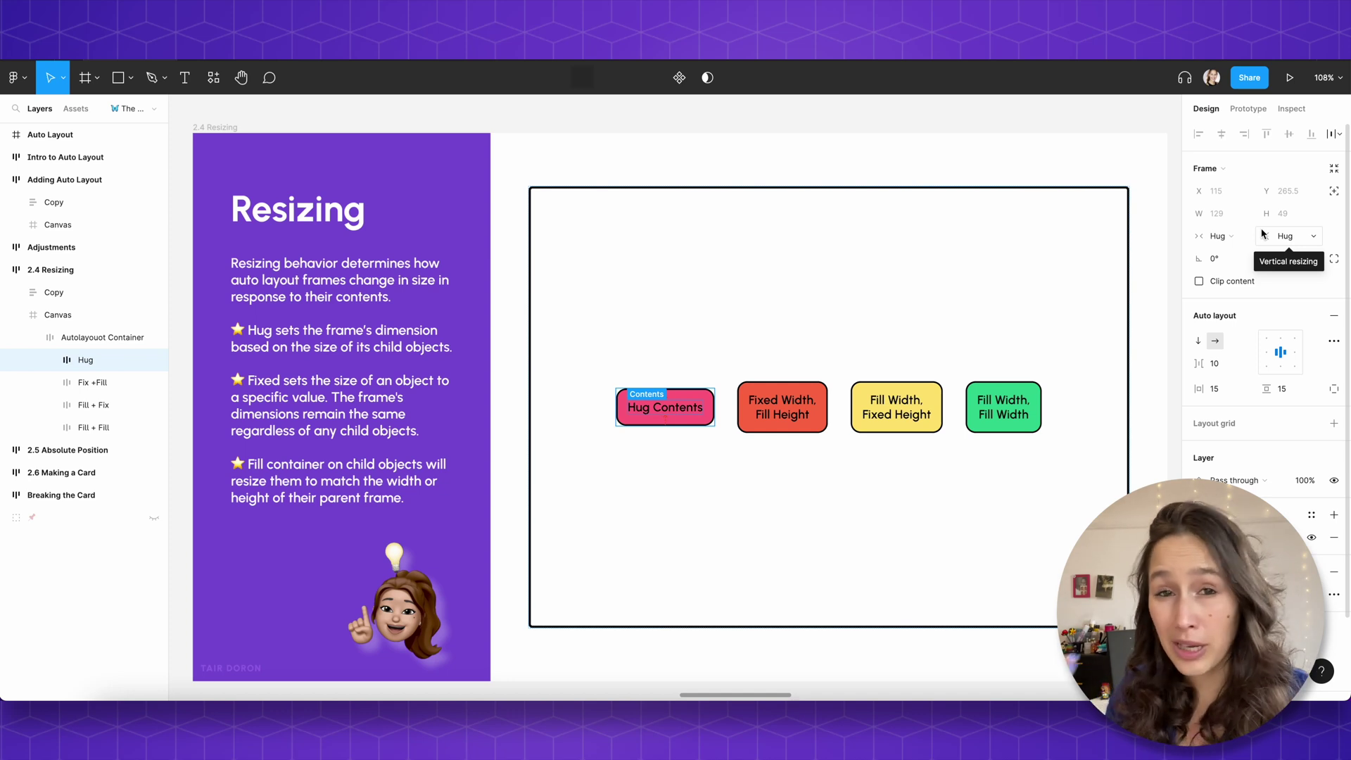
Step: Set the Hug frame's padding to 0 on all sides
{"action": "left_click", "coordinate": [1238, 396], "text": "super"}
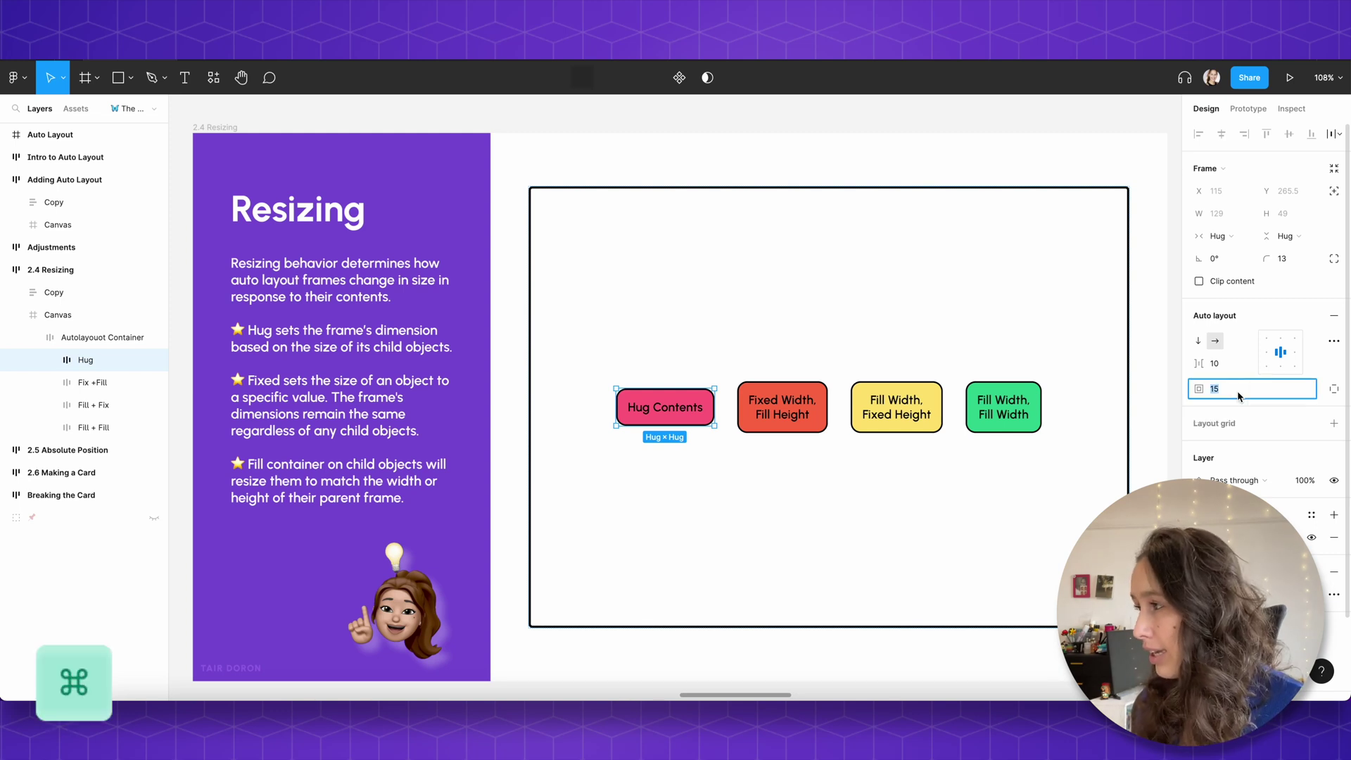
{"action": "type", "text": "0"}
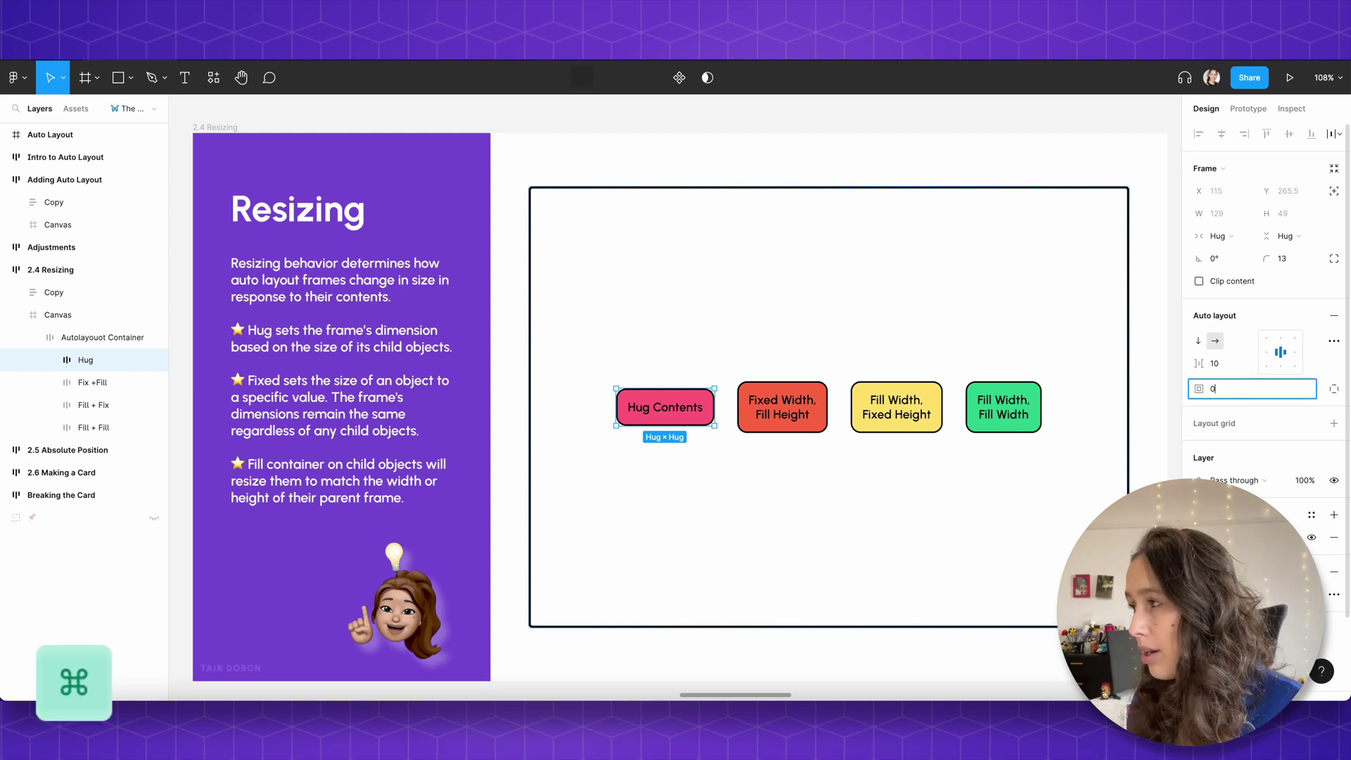
{"action": "key", "text": "Return"}
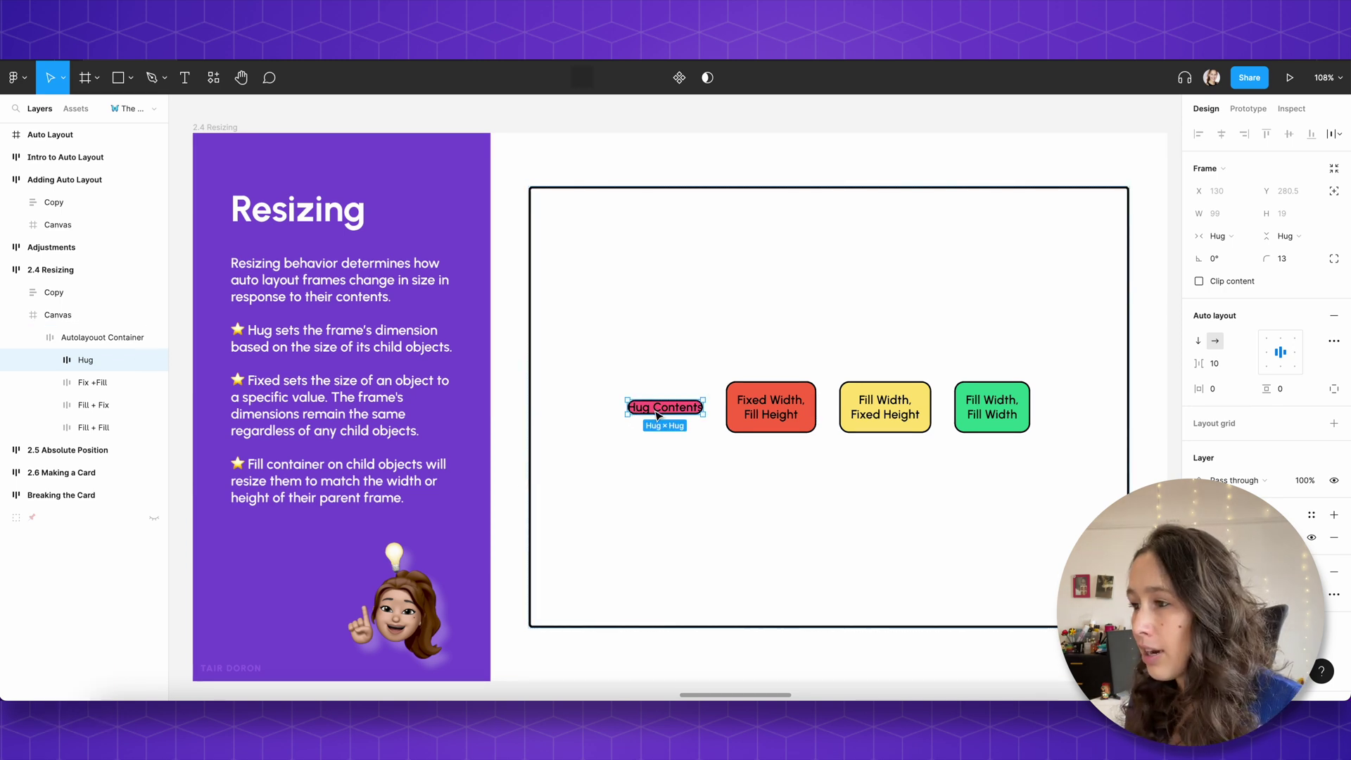
{"action": "left_click", "coordinate": [654, 409]}
{"action": "double_click", "coordinate": [655, 407]}
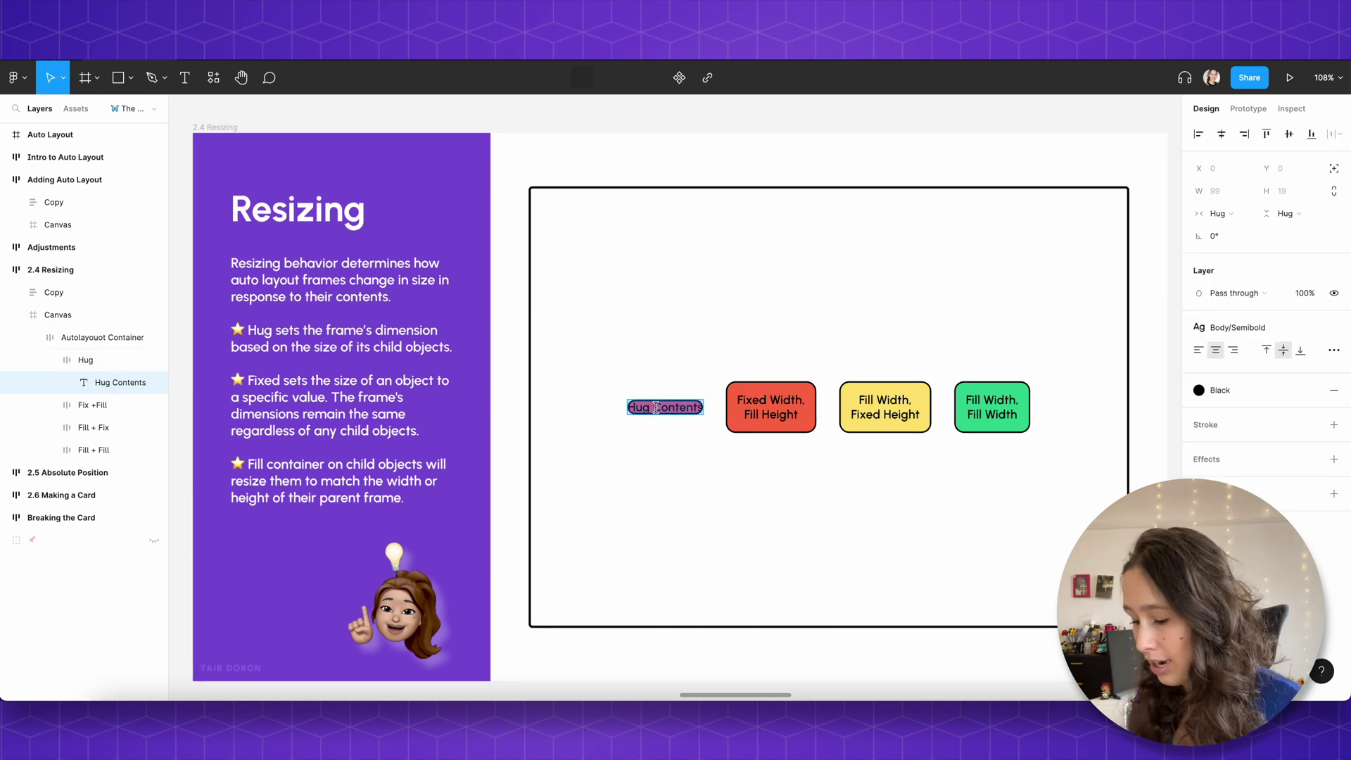
{"action": "type", "text": "hug"}
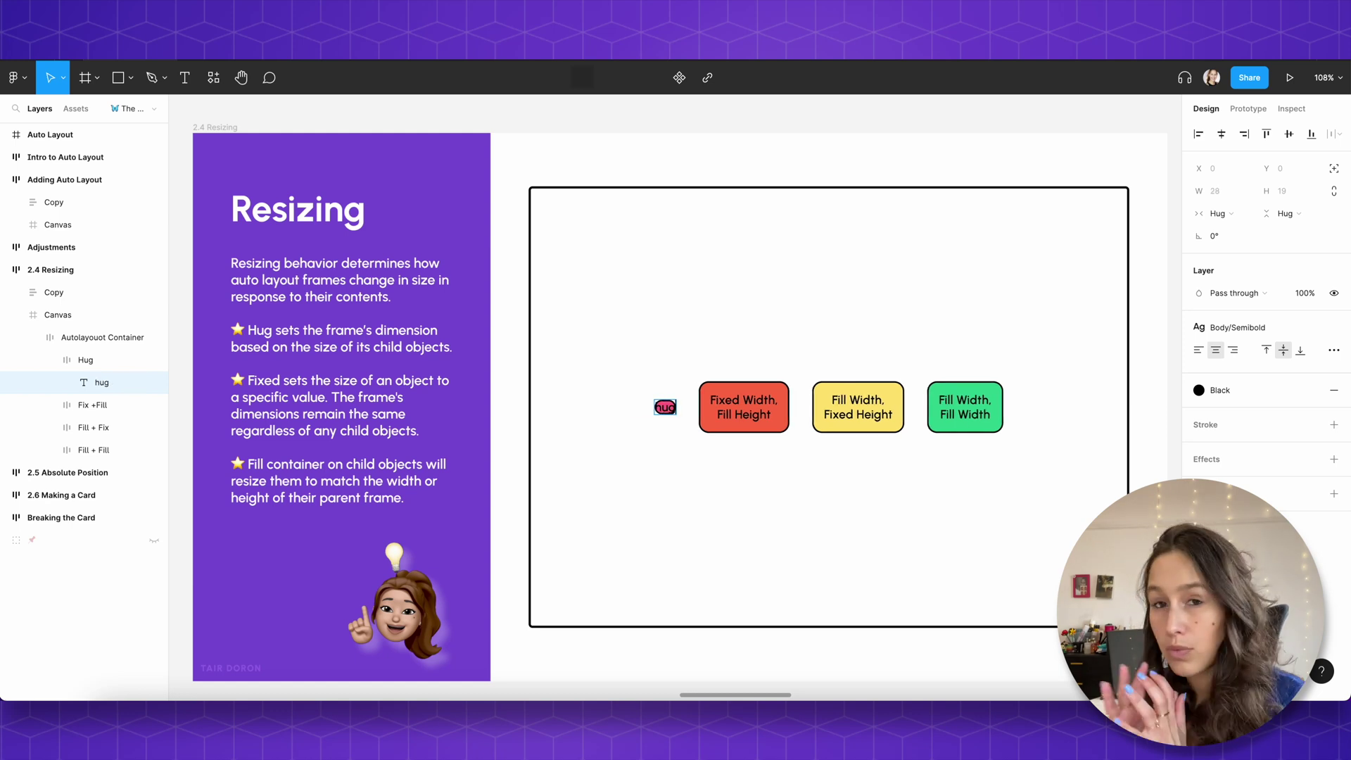
{"action": "type", "text": "236847238462"}
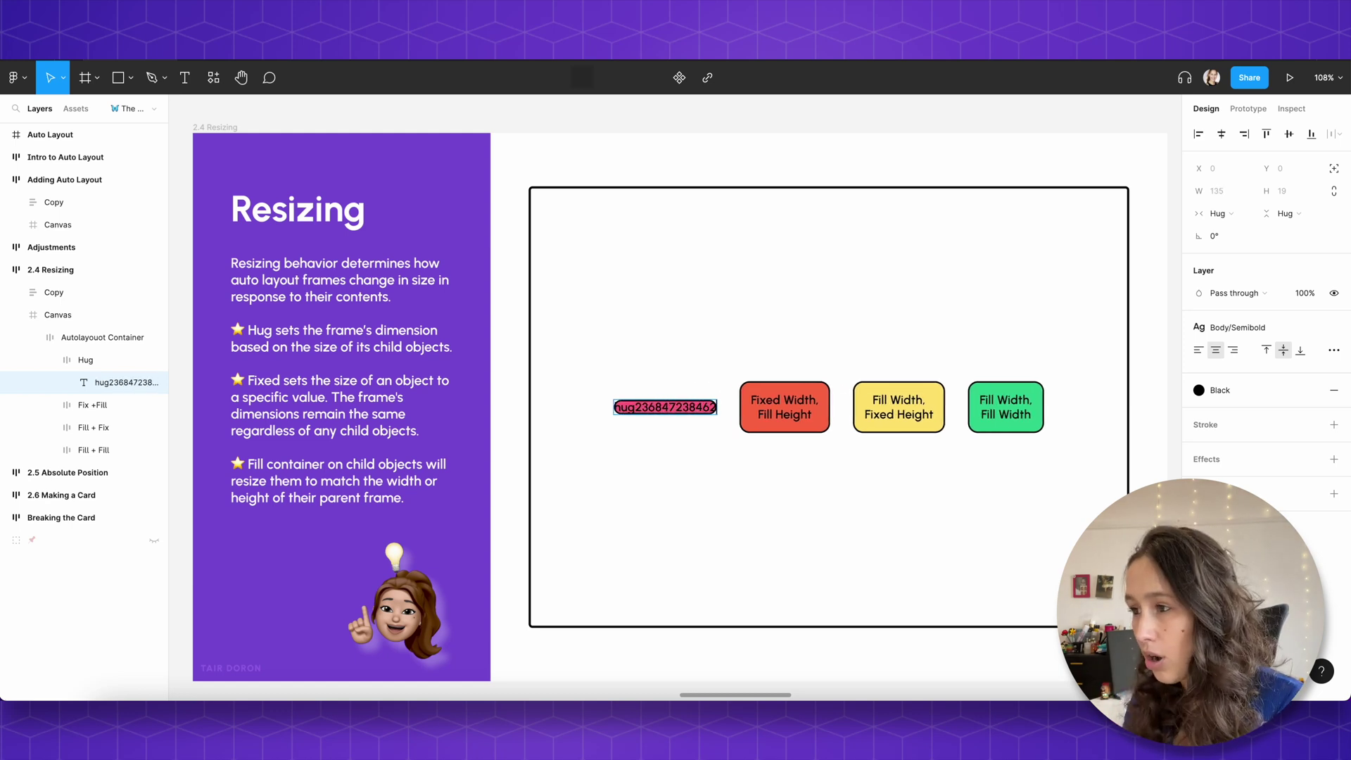
{"action": "key", "text": "BackSpace"}
{"action": "key", "text": "BackSpace"}
{"action": "key", "text": "BackSpace"}
{"action": "key", "text": "BackSpace"}
{"action": "key", "text": "BackSpace"}
{"action": "key", "text": "BackSpace"}
{"action": "key", "text": "BackSpace"}
{"action": "key", "text": "BackSpace"}
{"action": "key", "text": "BackSpace"}
{"action": "key", "text": "BackSpace"}
{"action": "key", "text": "BackSpace"}
{"action": "key", "text": "BackSpace"}
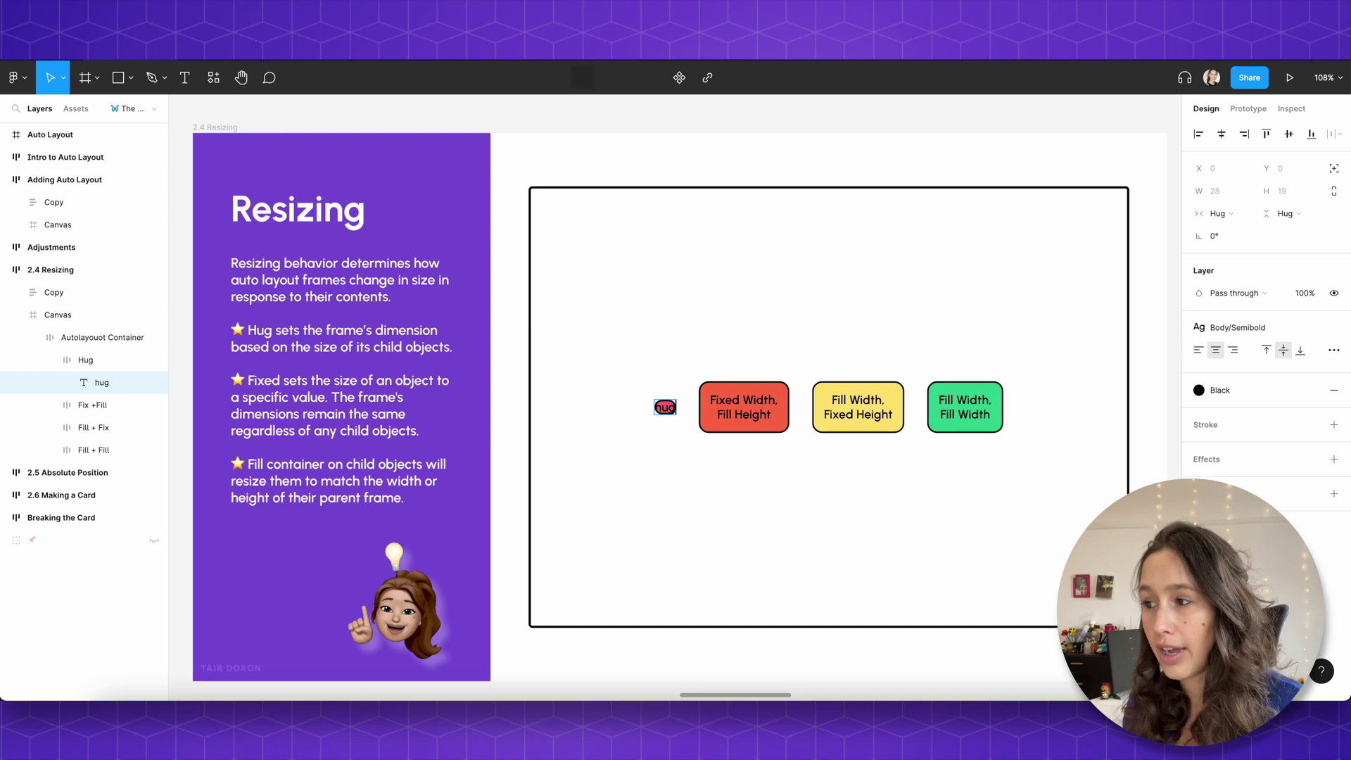
Step: Undo the text and padding changes made to the Hug frame
{"action": "key", "text": "ctrl+z"}
{"action": "key", "text": "ctrl+z"}
{"action": "key", "text": "ctrl+z"}
Step: Set the red Fix + Fill frame's horizontal resizing to Fixed width and its vertical resizing to Fill container
{"action": "left_click", "coordinate": [769, 418]}
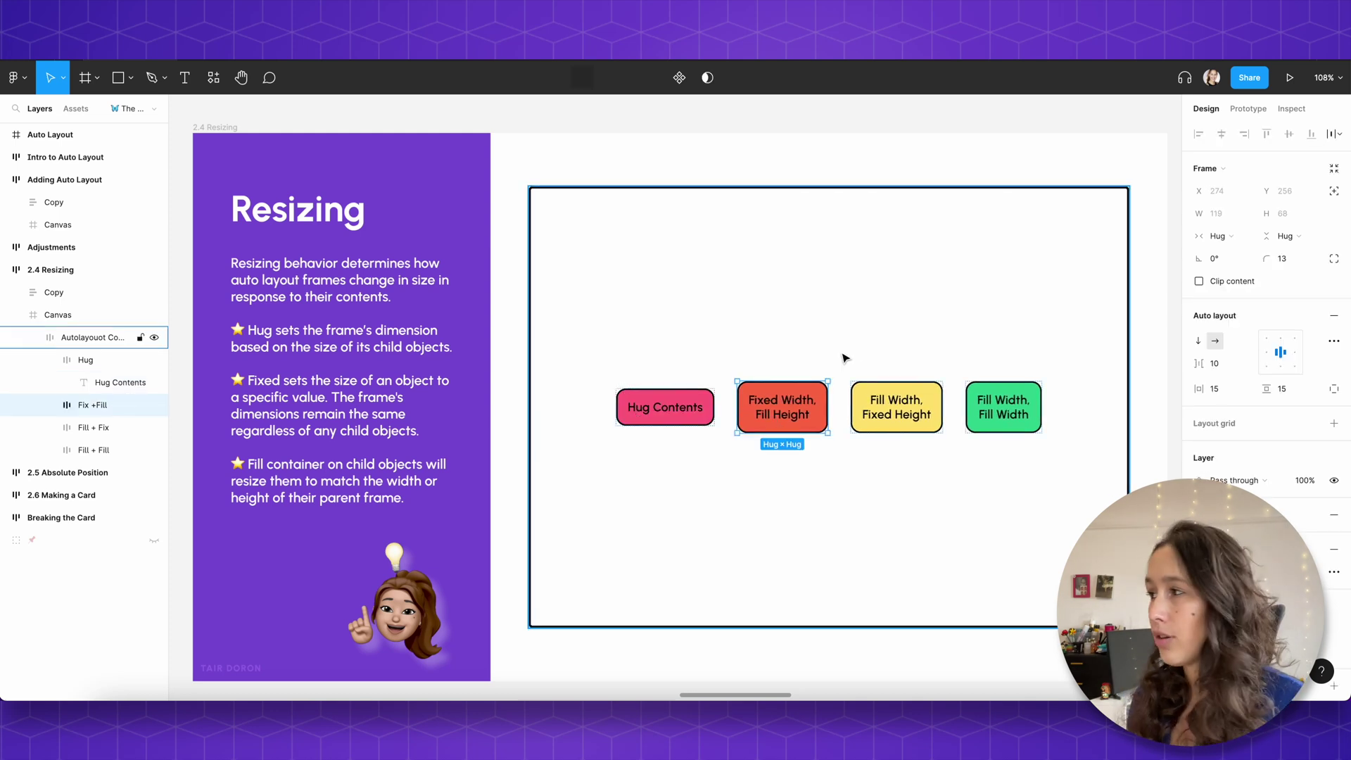
{"action": "left_click", "coordinate": [1252, 239]}
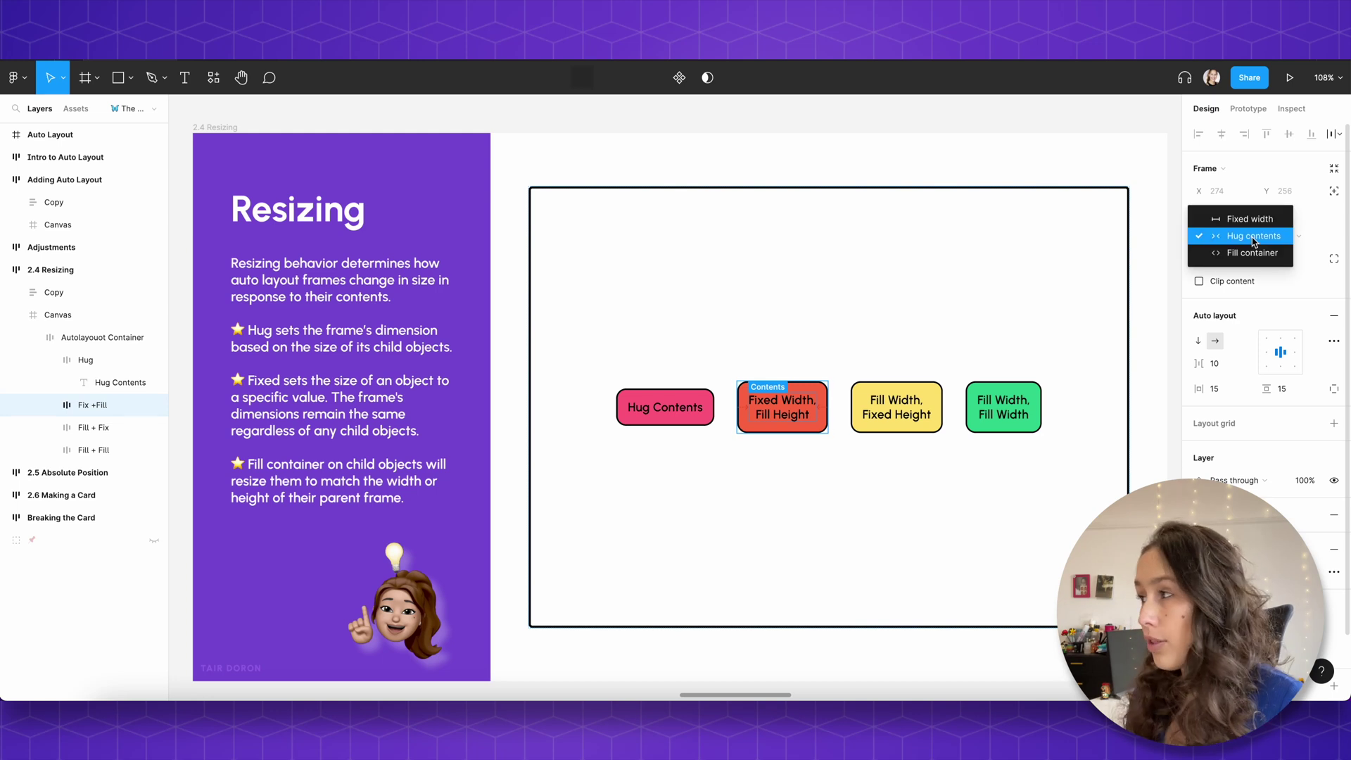
{"action": "left_click", "coordinate": [1266, 219]}
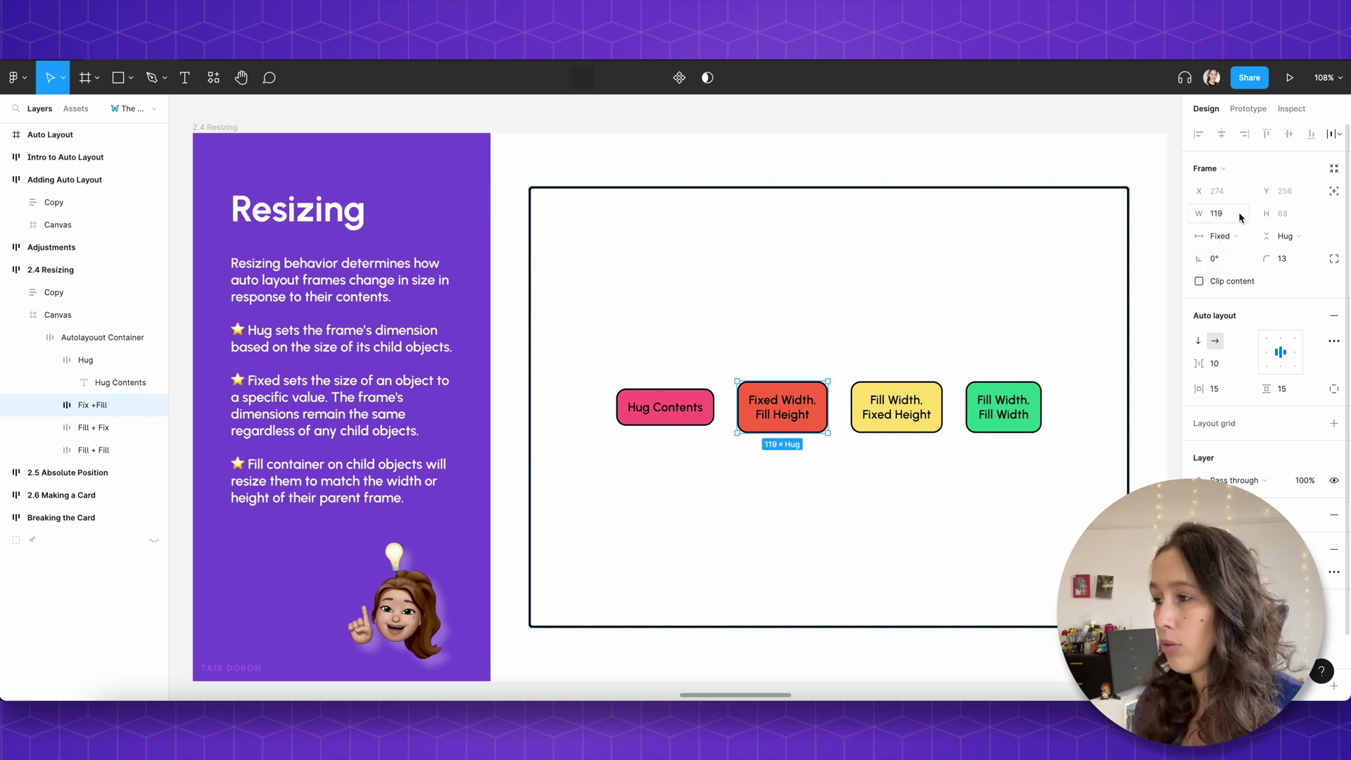
{"action": "left_click", "coordinate": [1300, 243]}
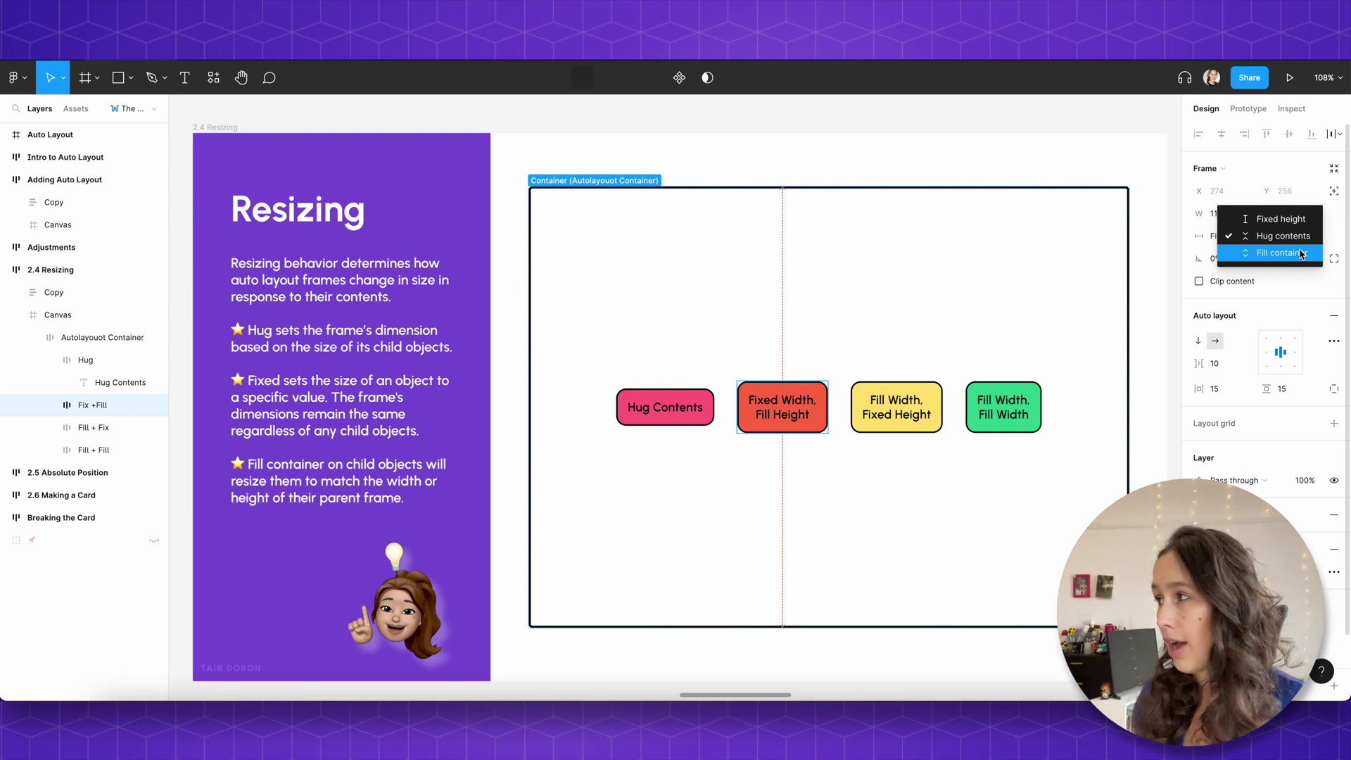
{"action": "left_click", "coordinate": [1302, 254]}
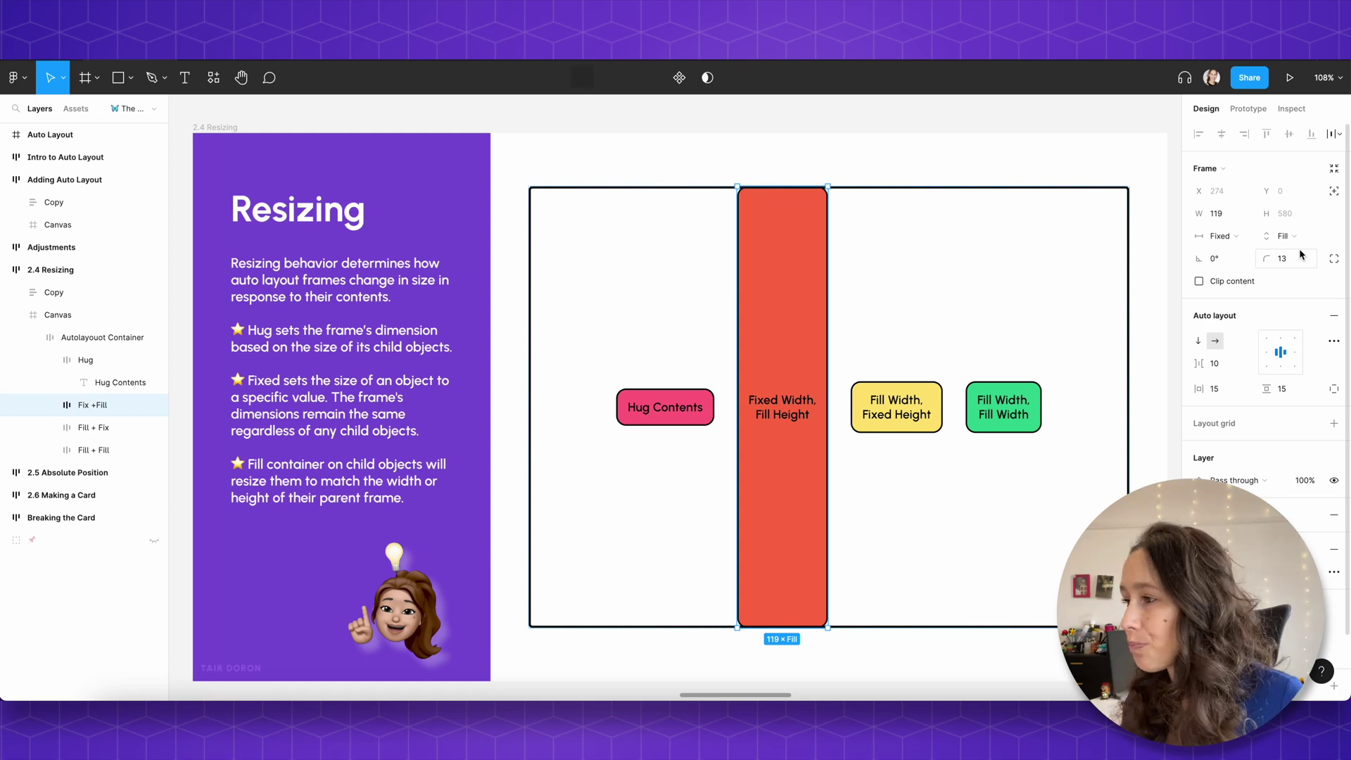
Step: Set the yellow Fill + Fix frame to Fixed height and Fill container width, and check the outer container's spacing between items
{"action": "left_click", "coordinate": [904, 412]}
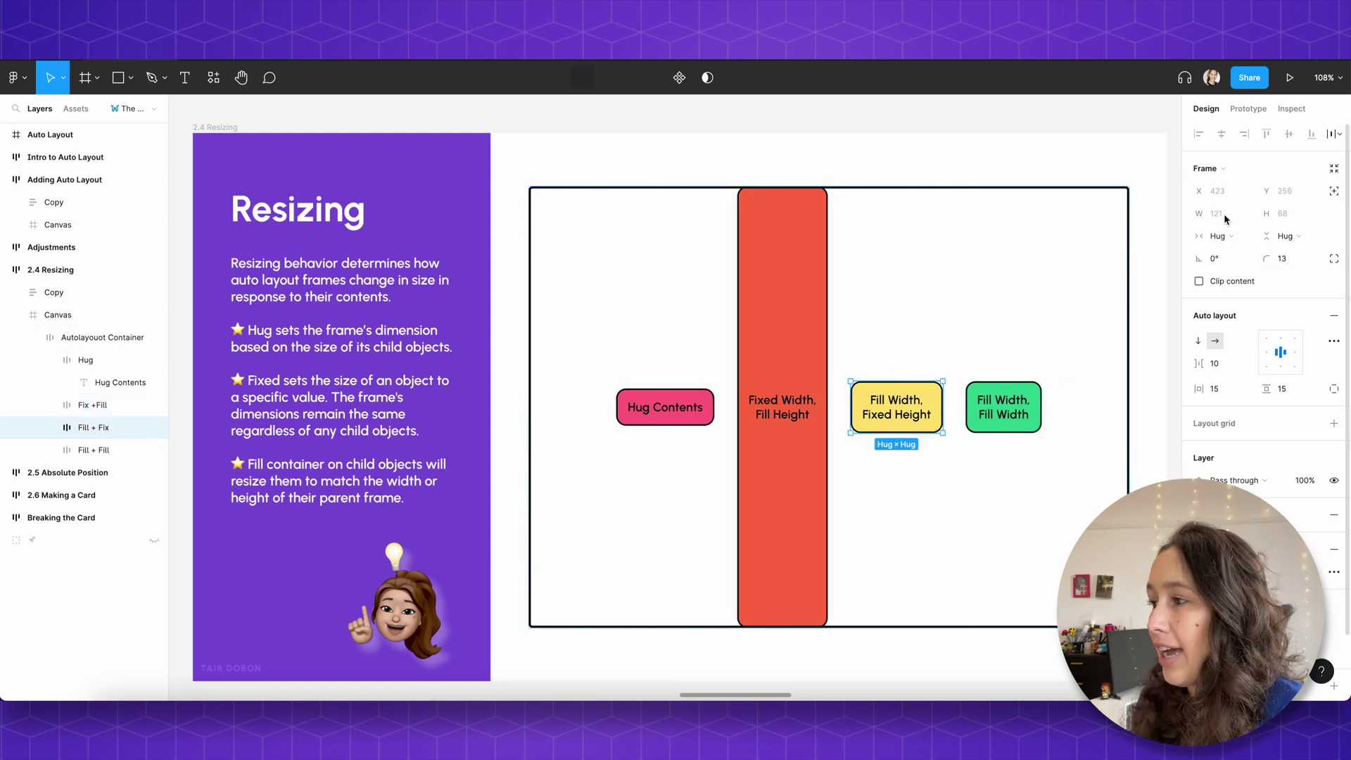
{"action": "left_click", "coordinate": [1300, 238]}
{"action": "left_click", "coordinate": [1281, 218]}
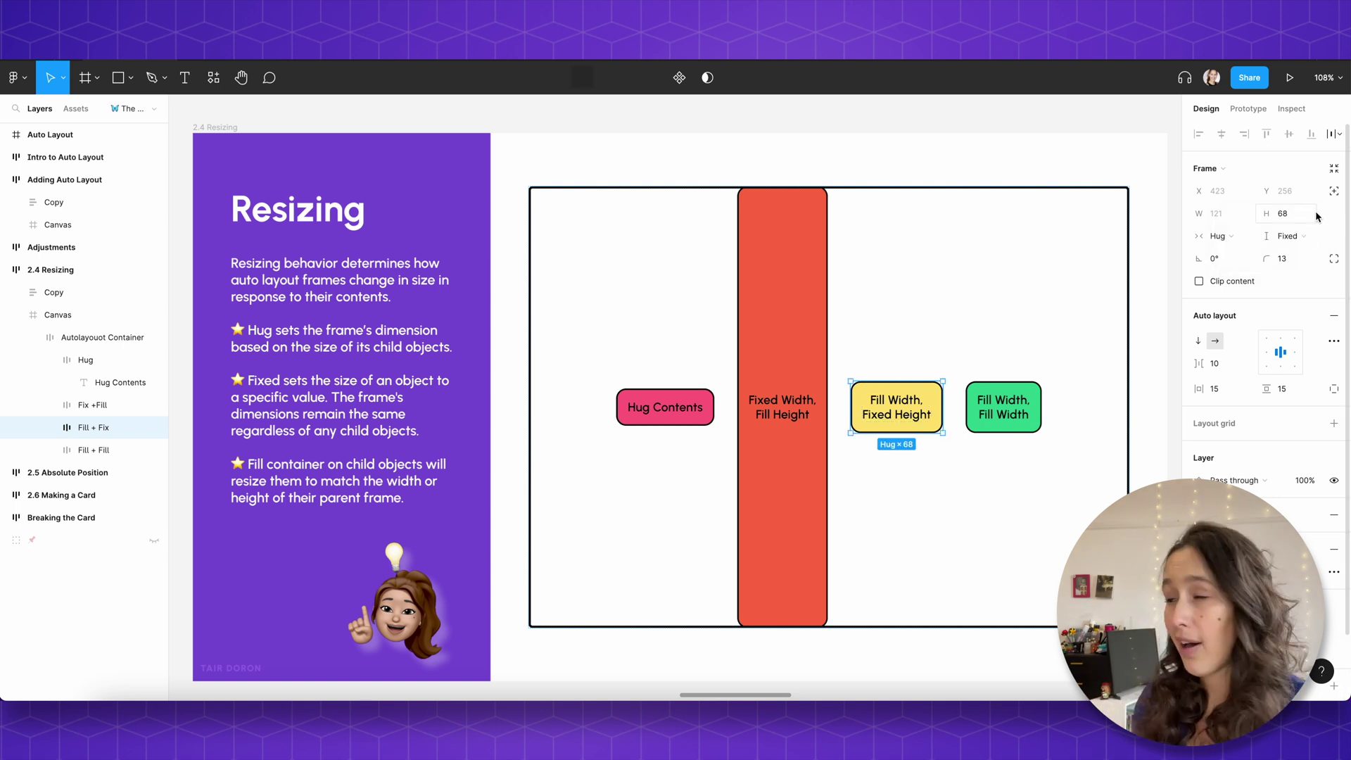
{"action": "left_click_drag", "start_coordinate": [1267, 214], "coordinate": [1270, 223]}
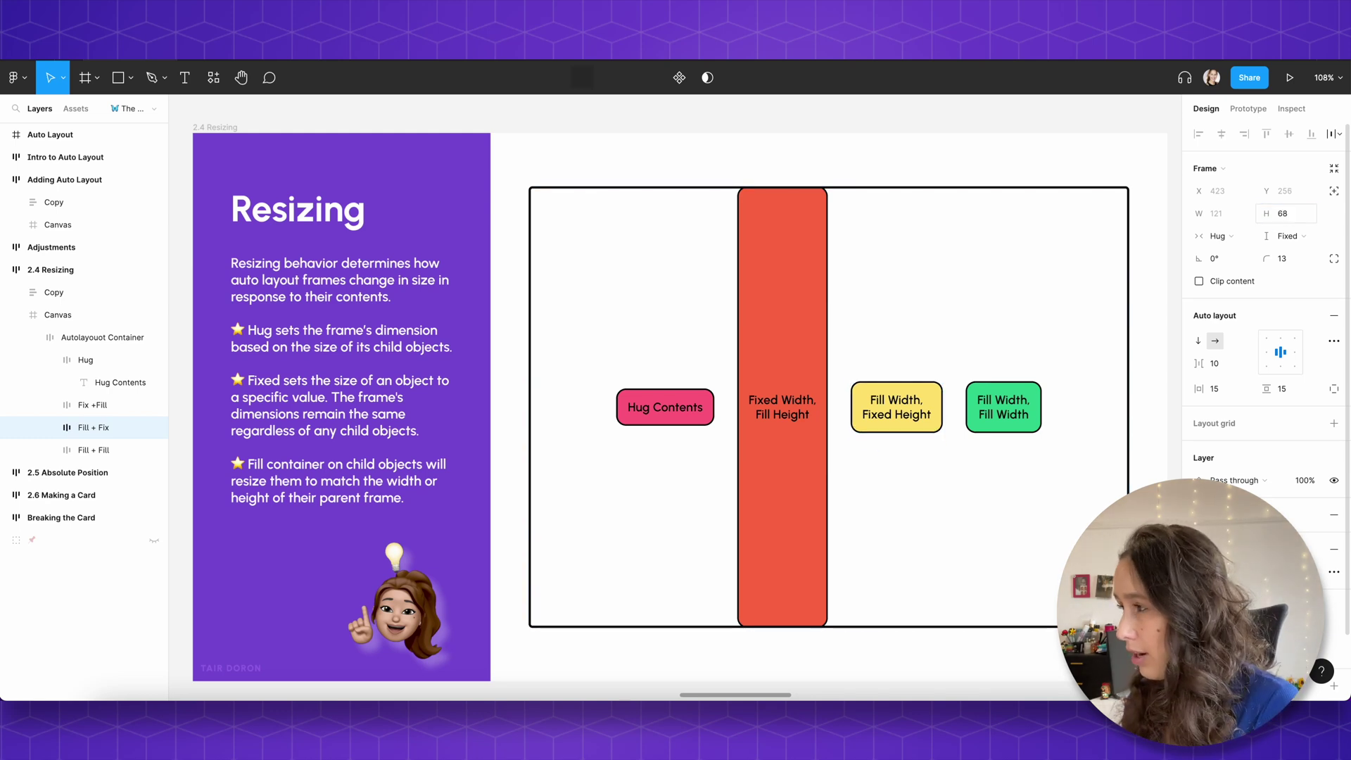
{"action": "left_click", "coordinate": [1245, 239]}
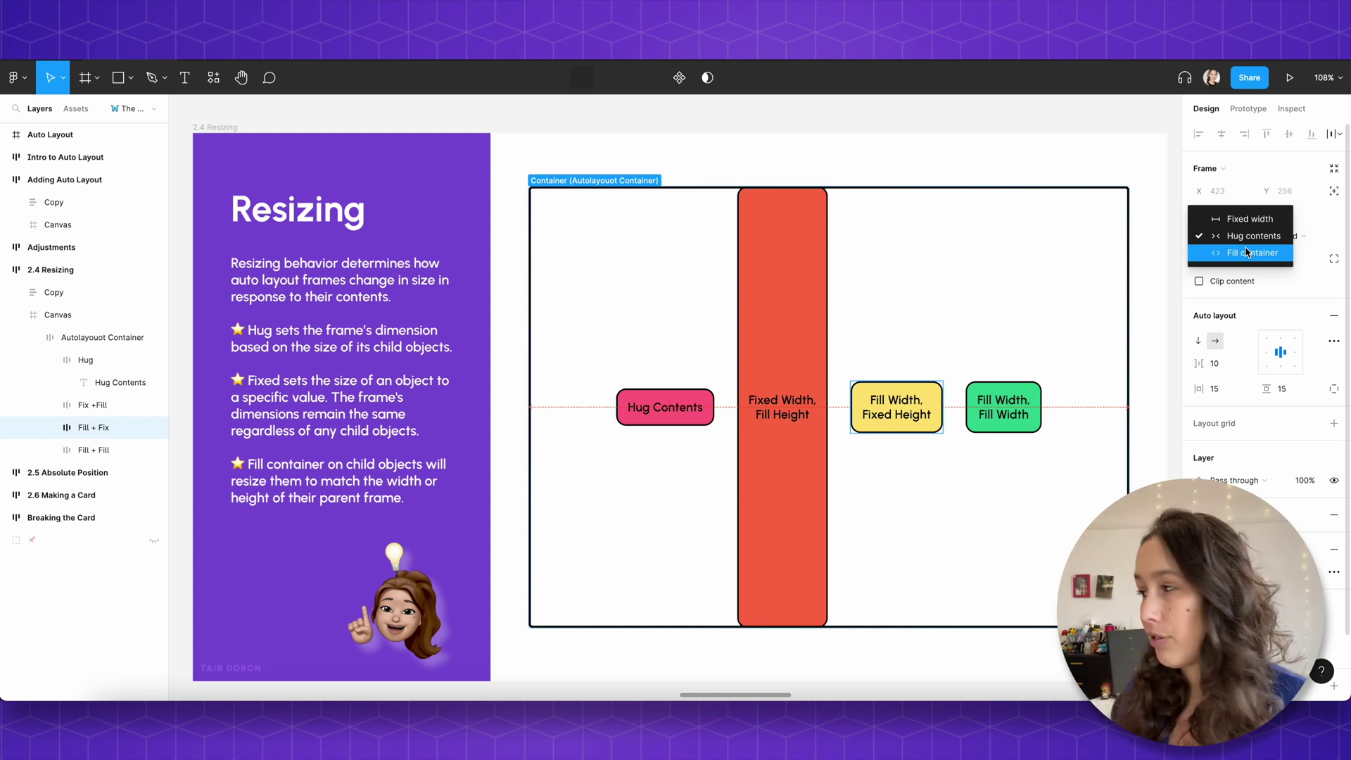
{"action": "left_click", "coordinate": [1246, 253]}
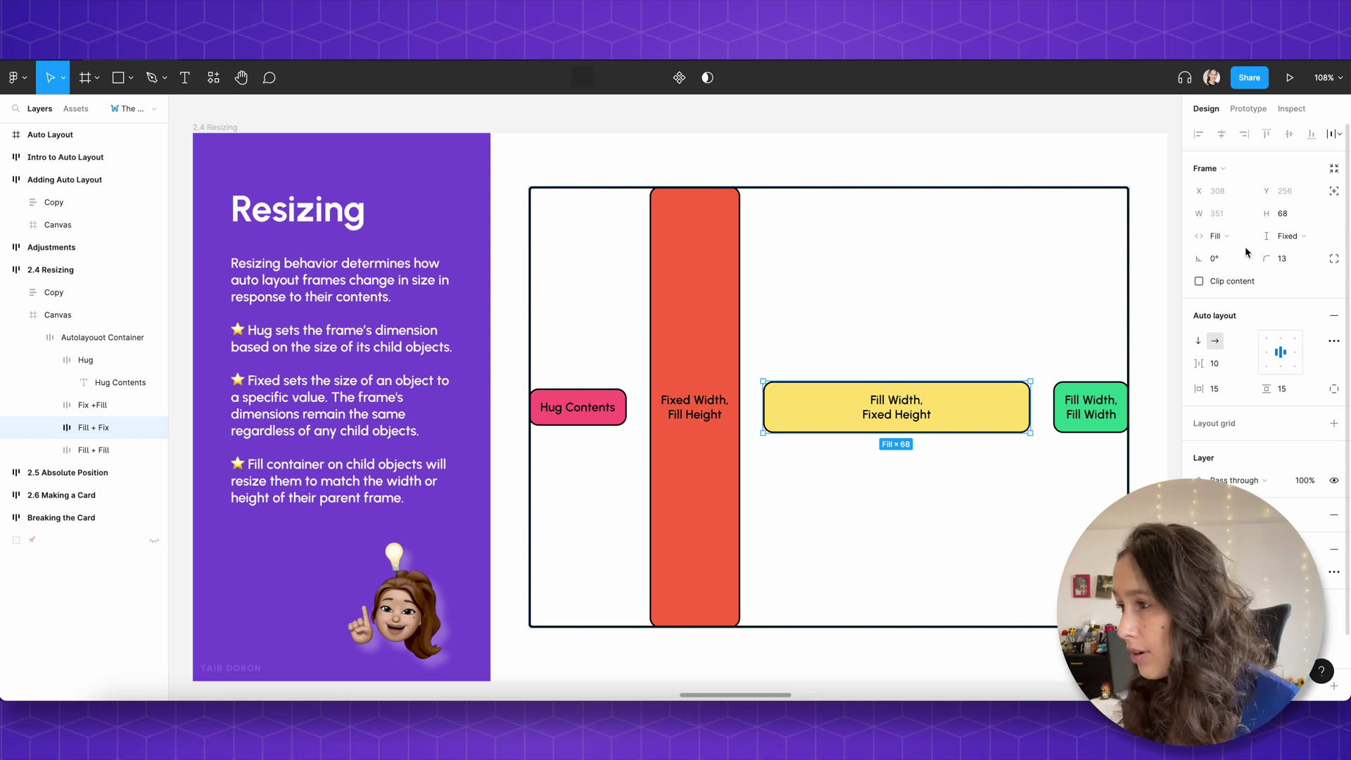
{"action": "left_click", "coordinate": [975, 206]}
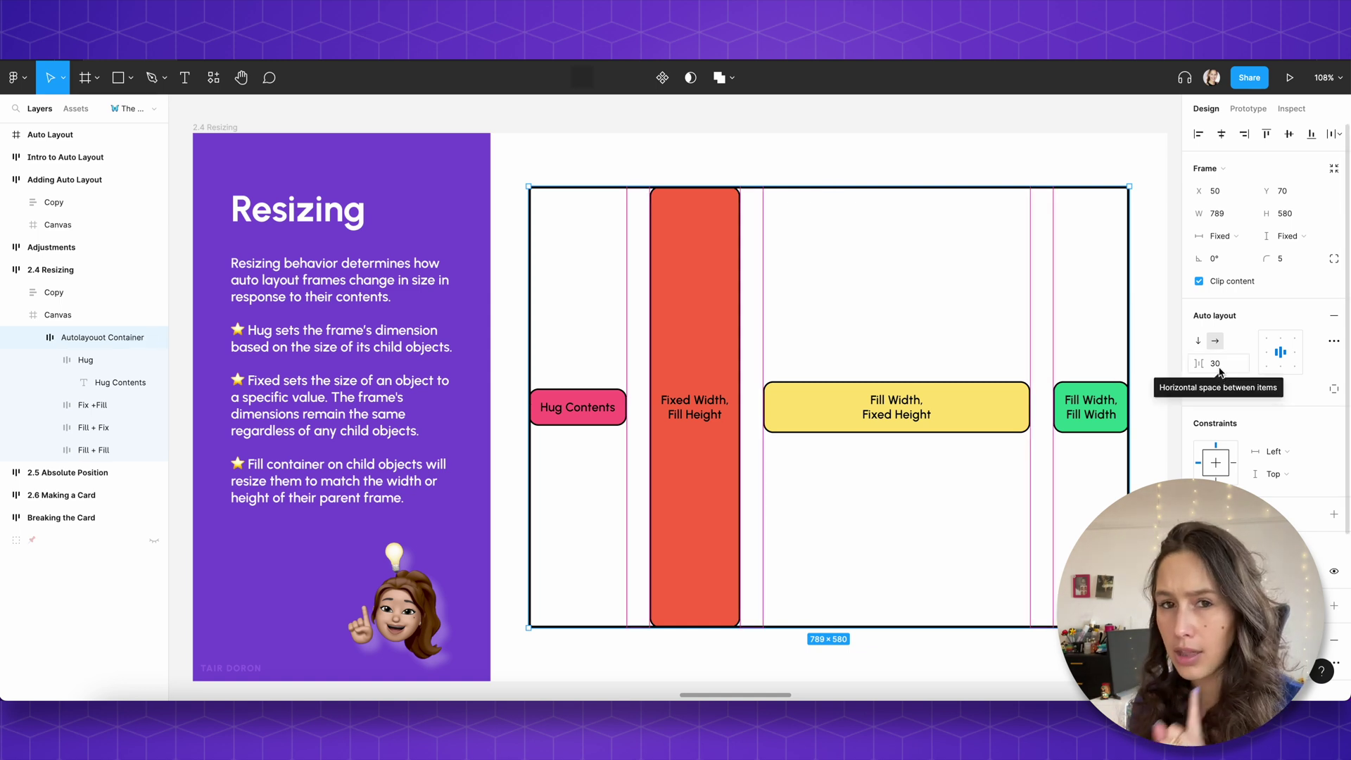
{"action": "left_click", "coordinate": [961, 414]}
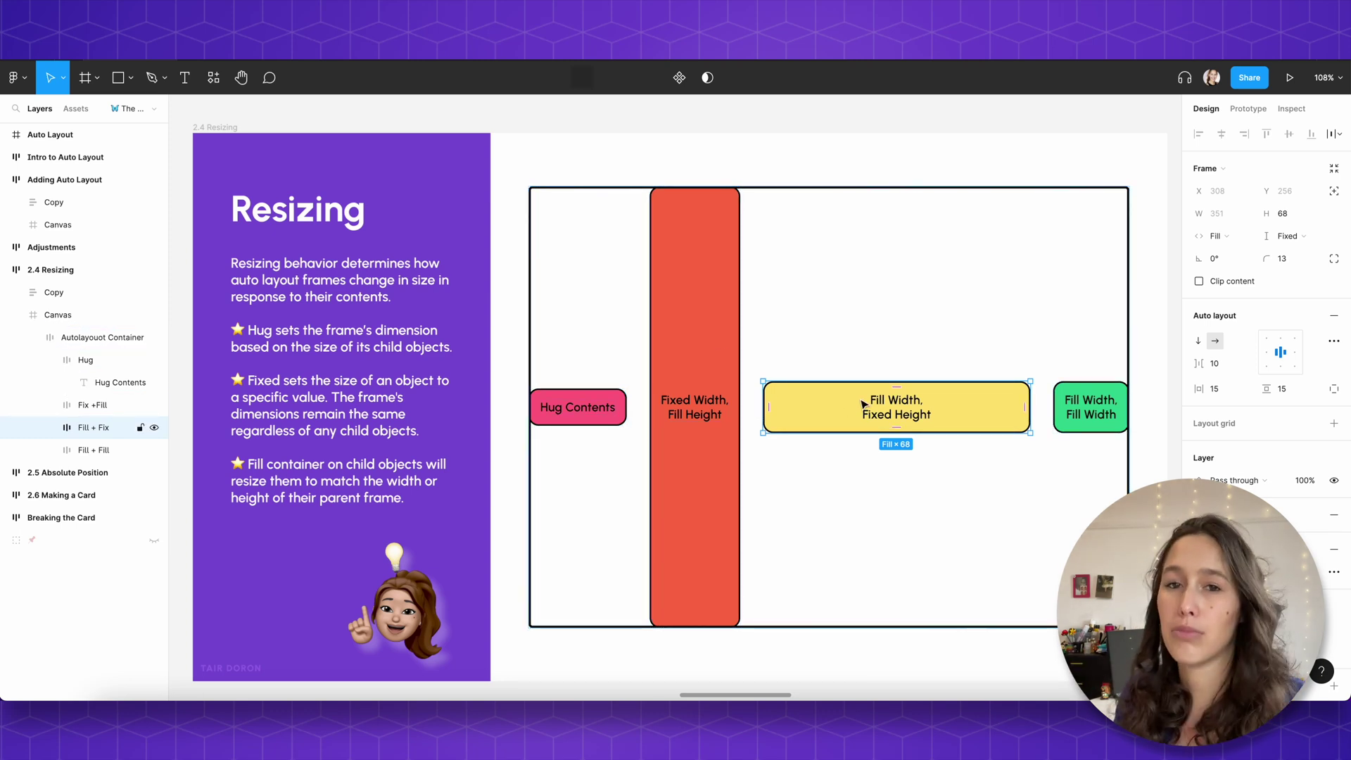
Step: Set the green Fill + Fill frame's vertical and horizontal resizing both to Fill container
{"action": "key", "text": "Tab"}
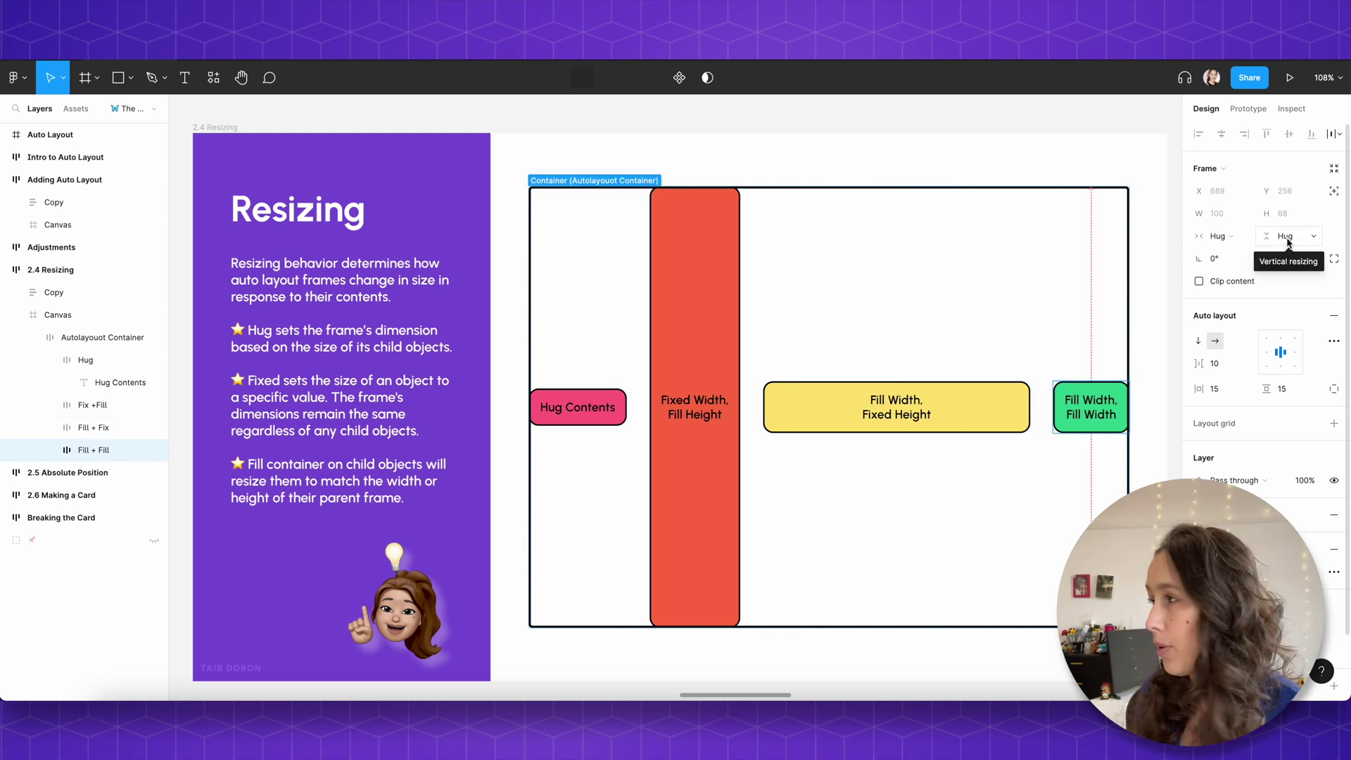
{"action": "left_click", "coordinate": [1289, 243]}
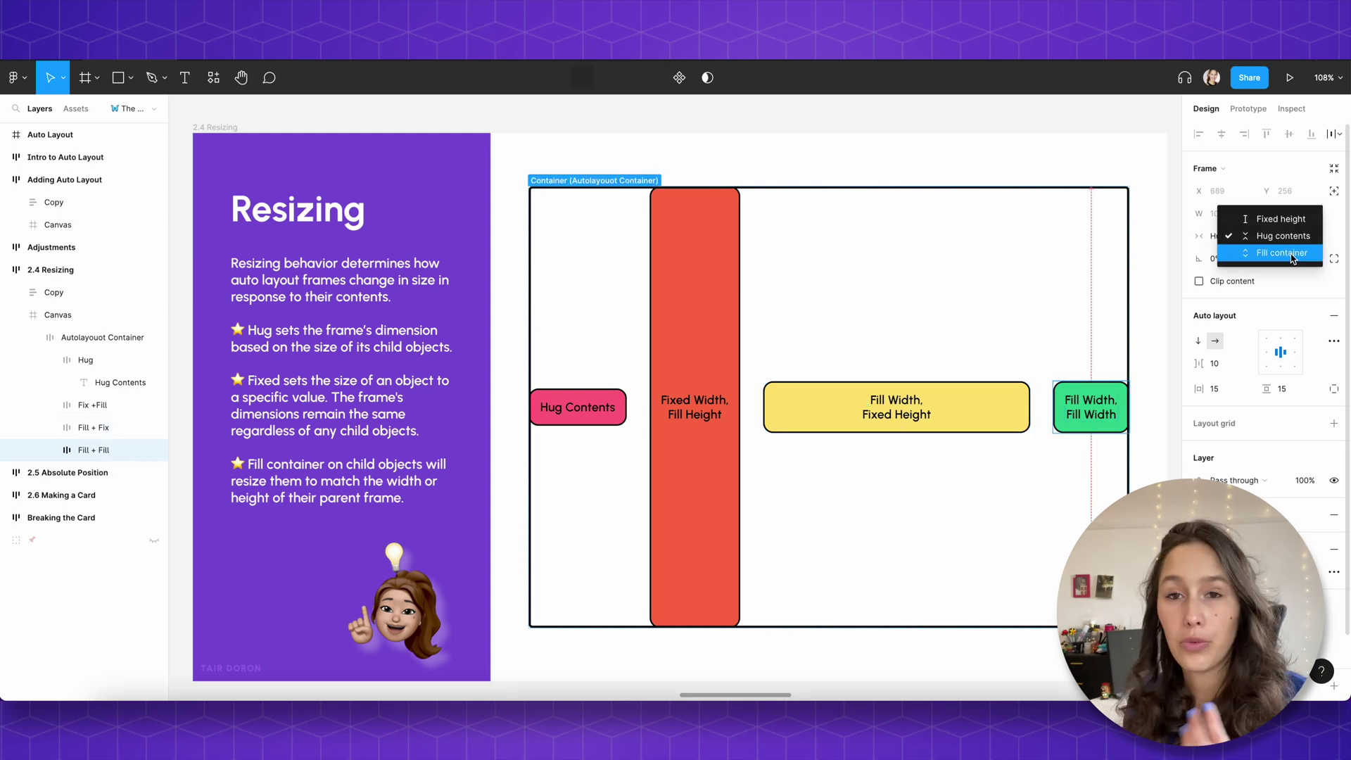
{"action": "left_click", "coordinate": [1292, 256]}
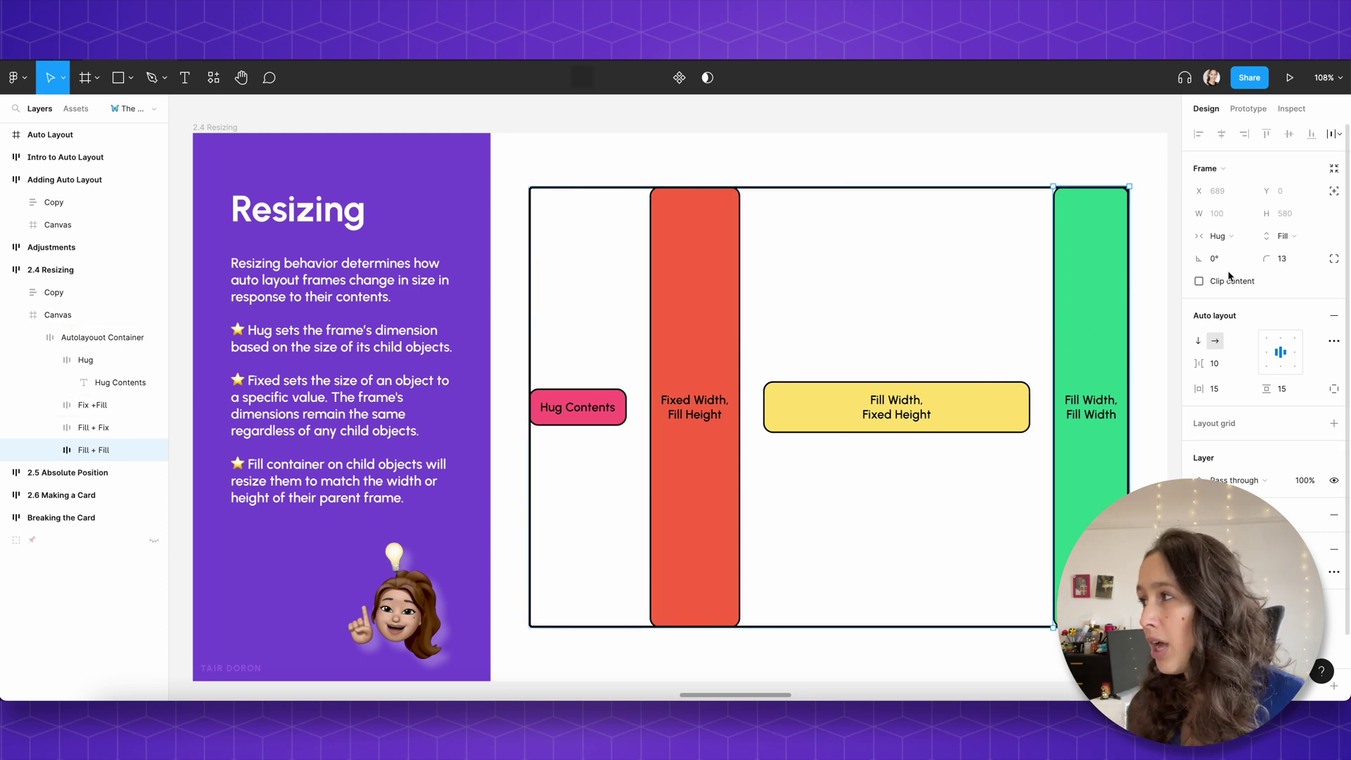
{"action": "left_click", "coordinate": [1221, 236]}
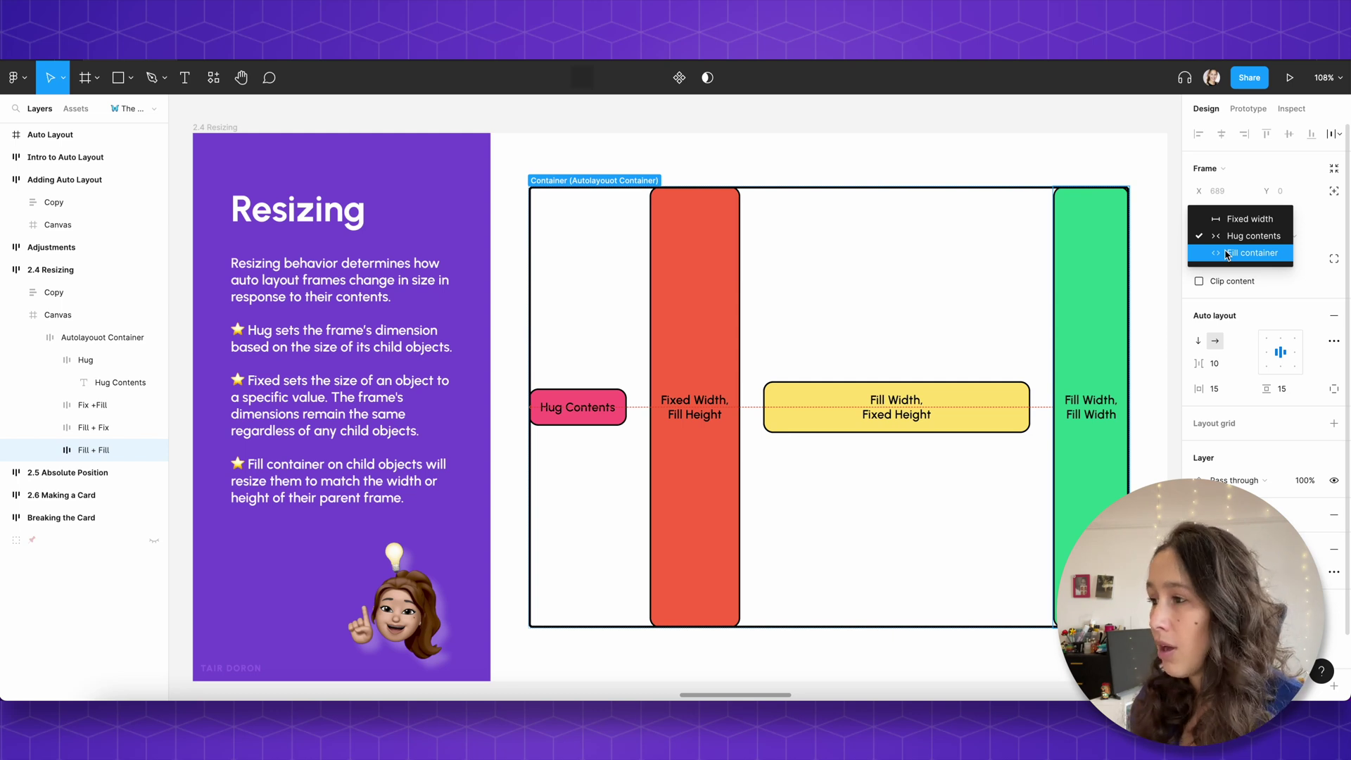
{"action": "left_click", "coordinate": [1228, 253]}
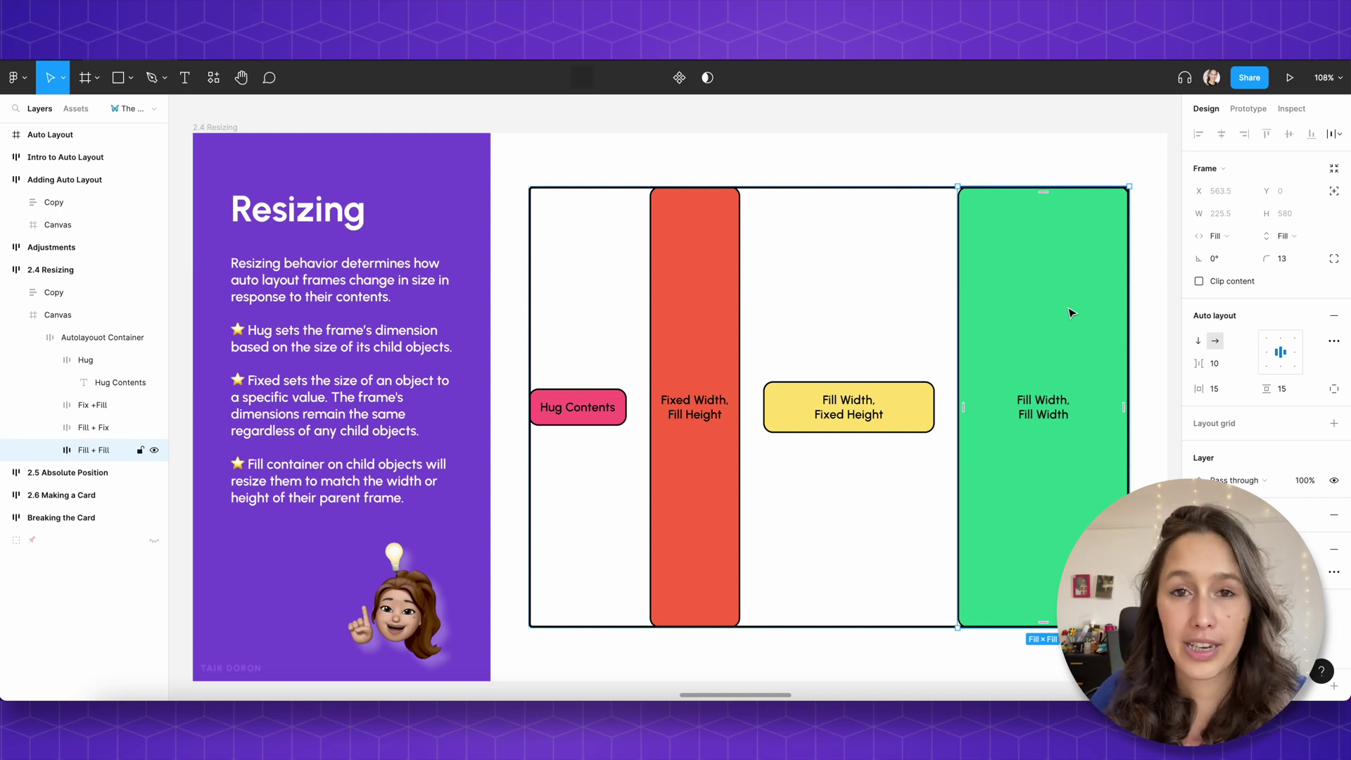
Step: Examine the resizing settings of the red frame, the outer container and the pink Hug frame
{"action": "left_click", "coordinate": [702, 330]}
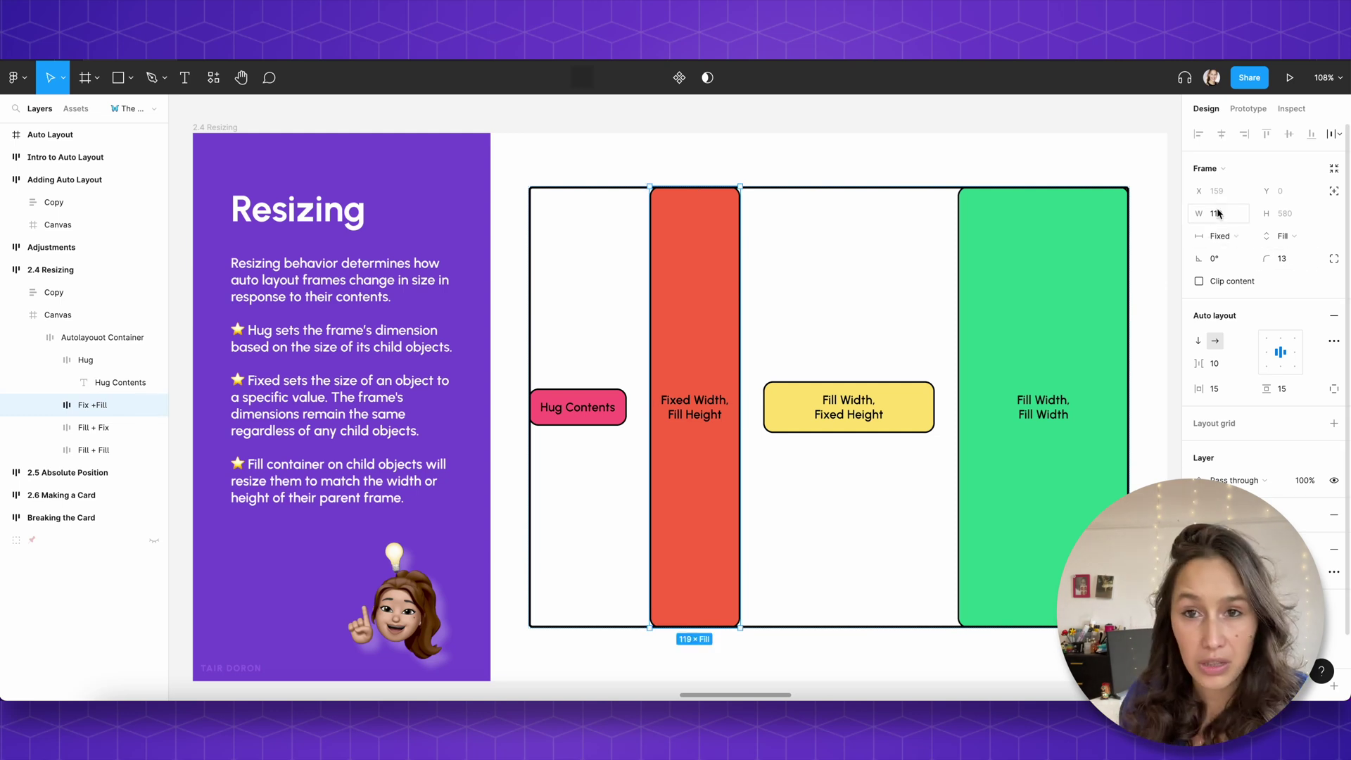
{"action": "left_click", "coordinate": [603, 452]}
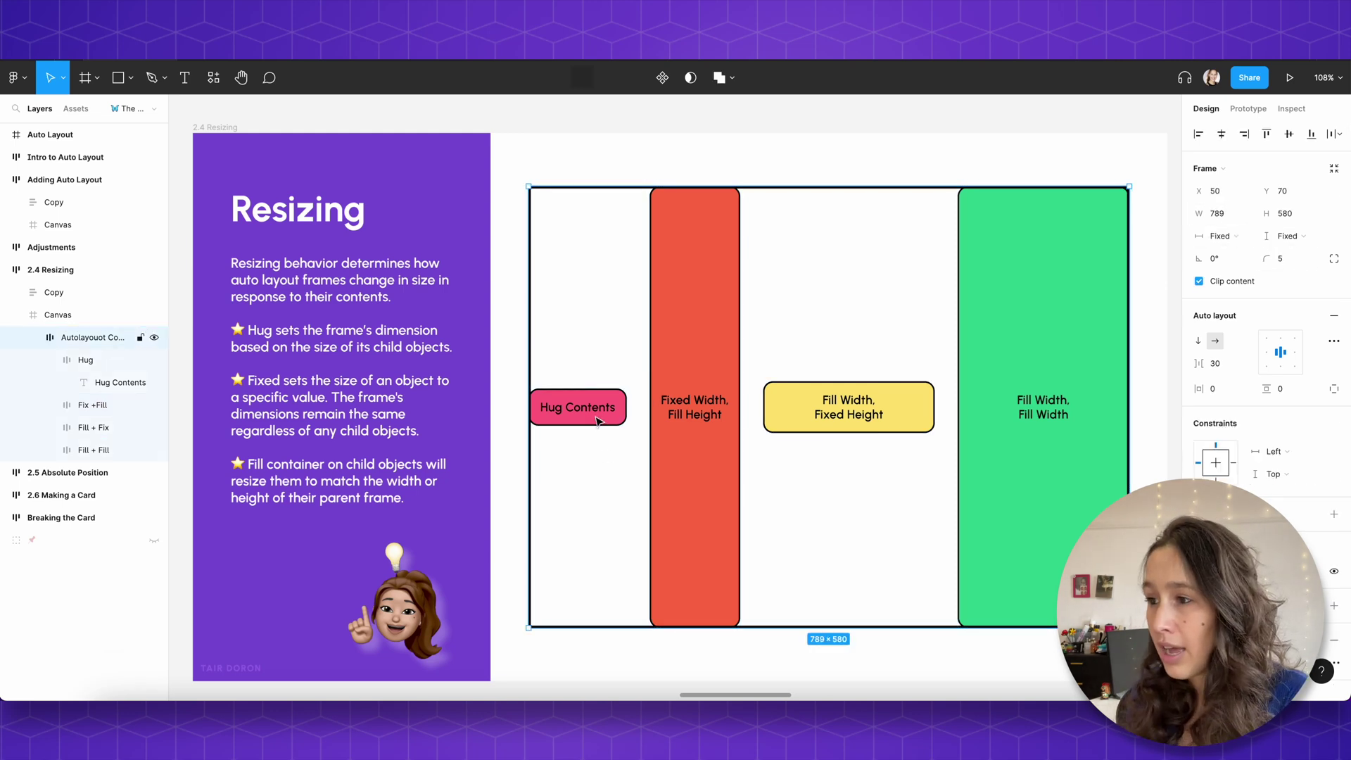
{"action": "left_click", "coordinate": [598, 411]}
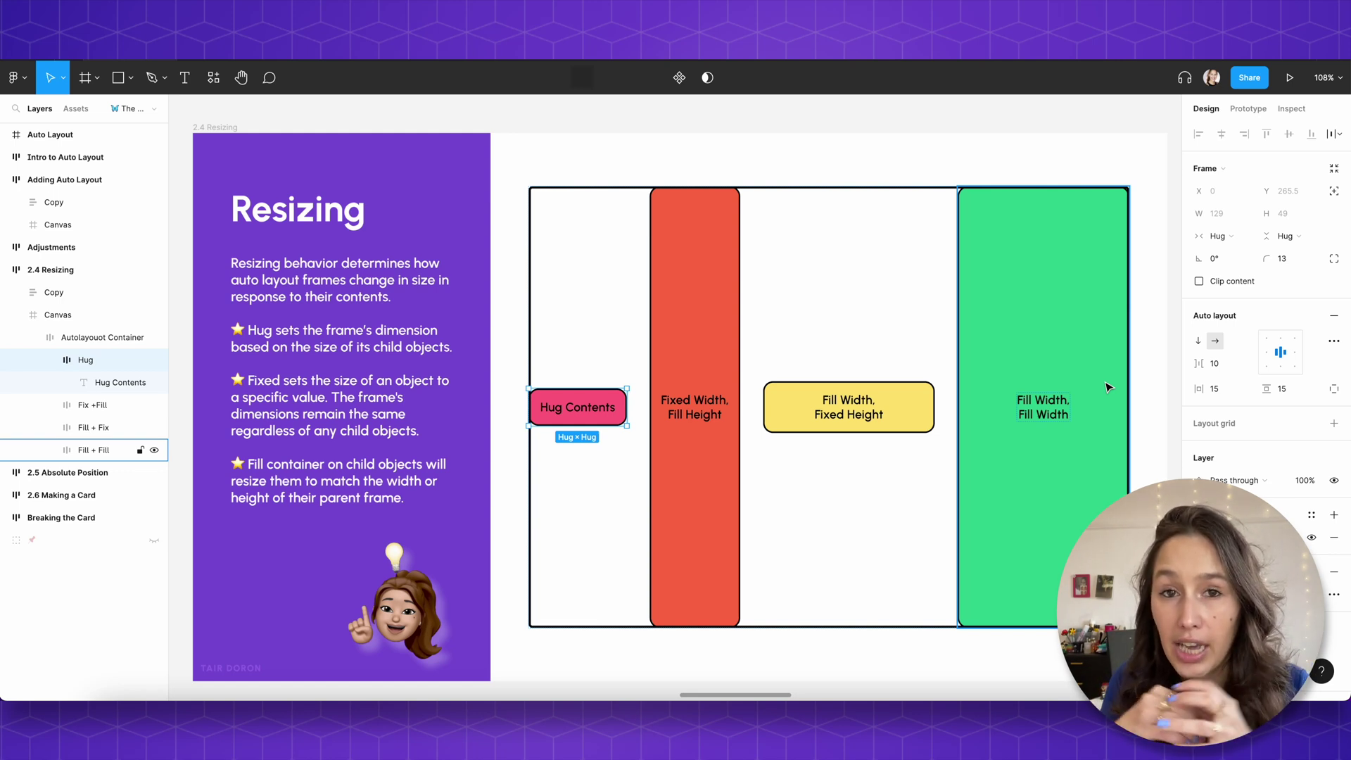
Step: Shrink the outer auto layout container's height in stages to about 280, 224 and 9
{"action": "left_click", "coordinate": [879, 245]}
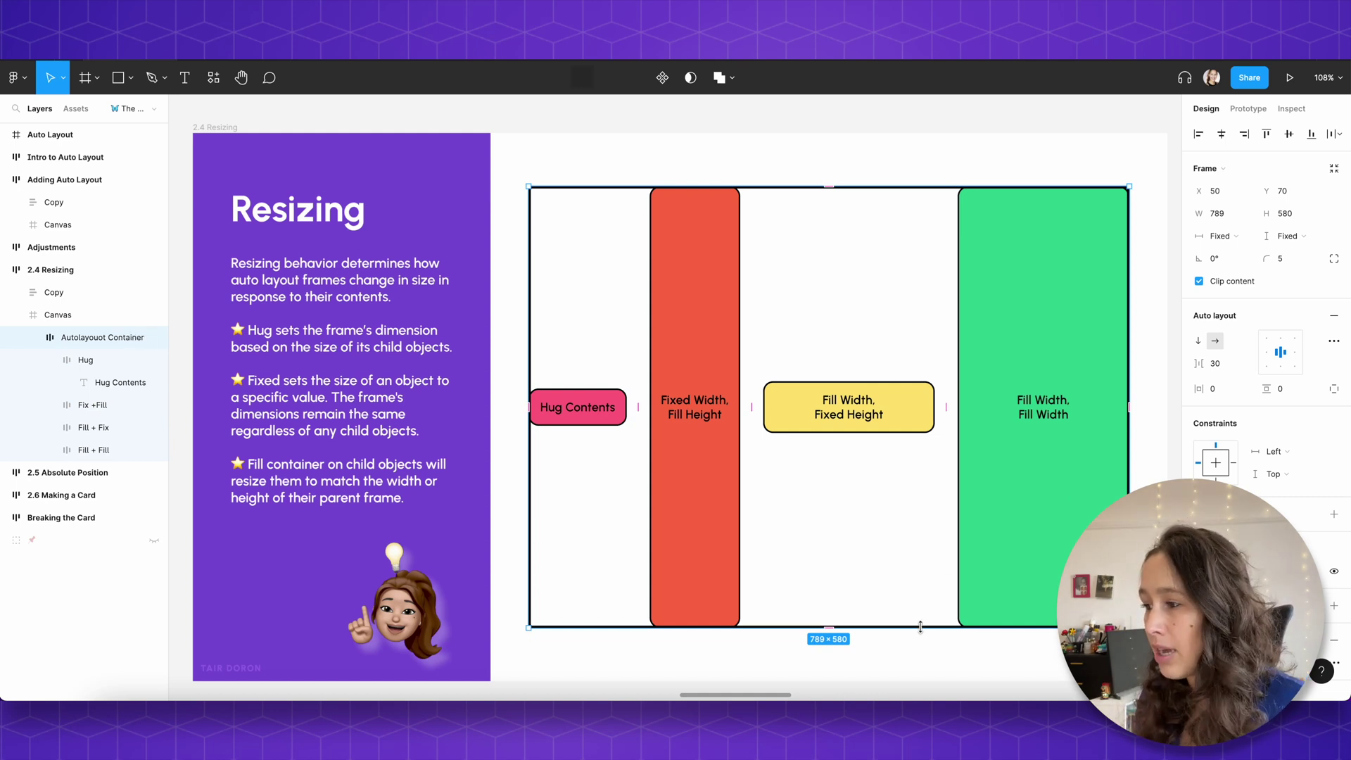
{"action": "left_click_drag", "start_coordinate": [920, 627], "coordinate": [931, 399]}
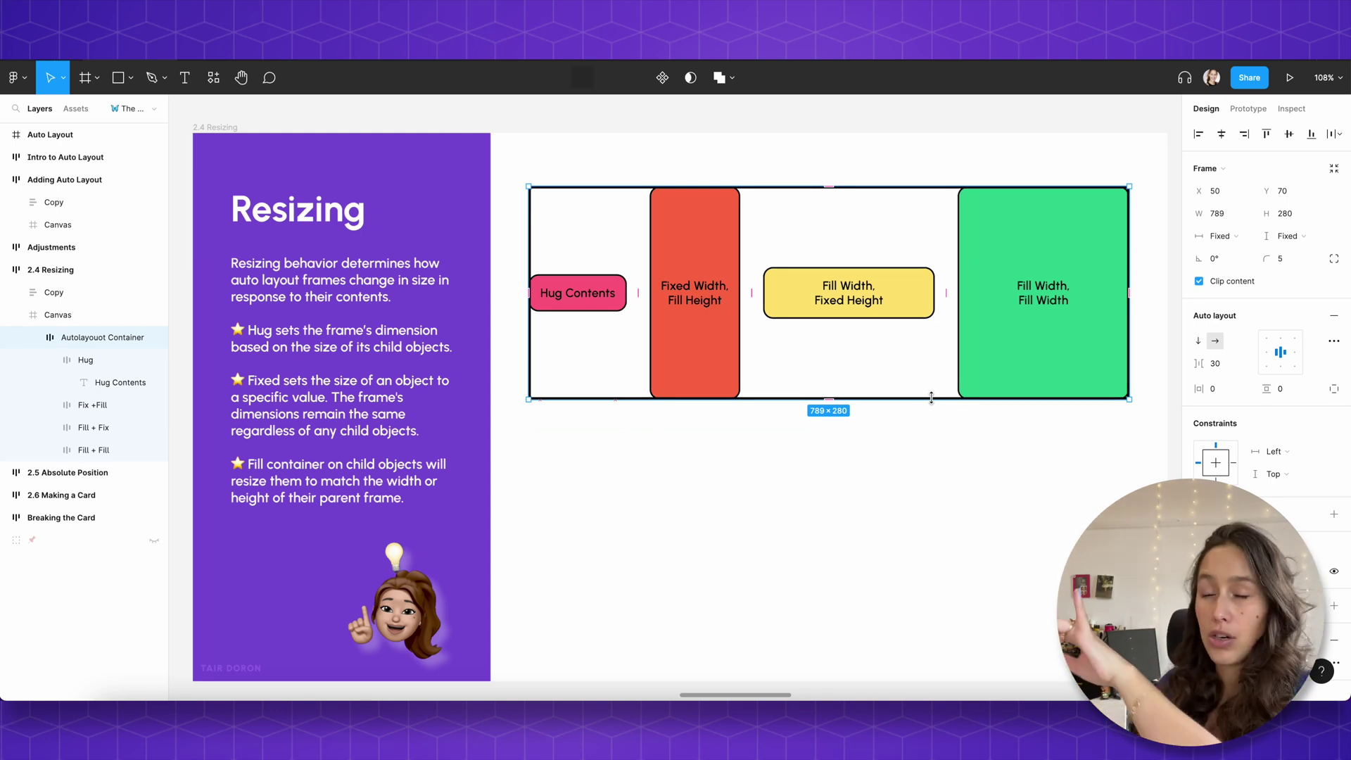
{"action": "left_click_drag", "start_coordinate": [931, 399], "coordinate": [928, 357]}
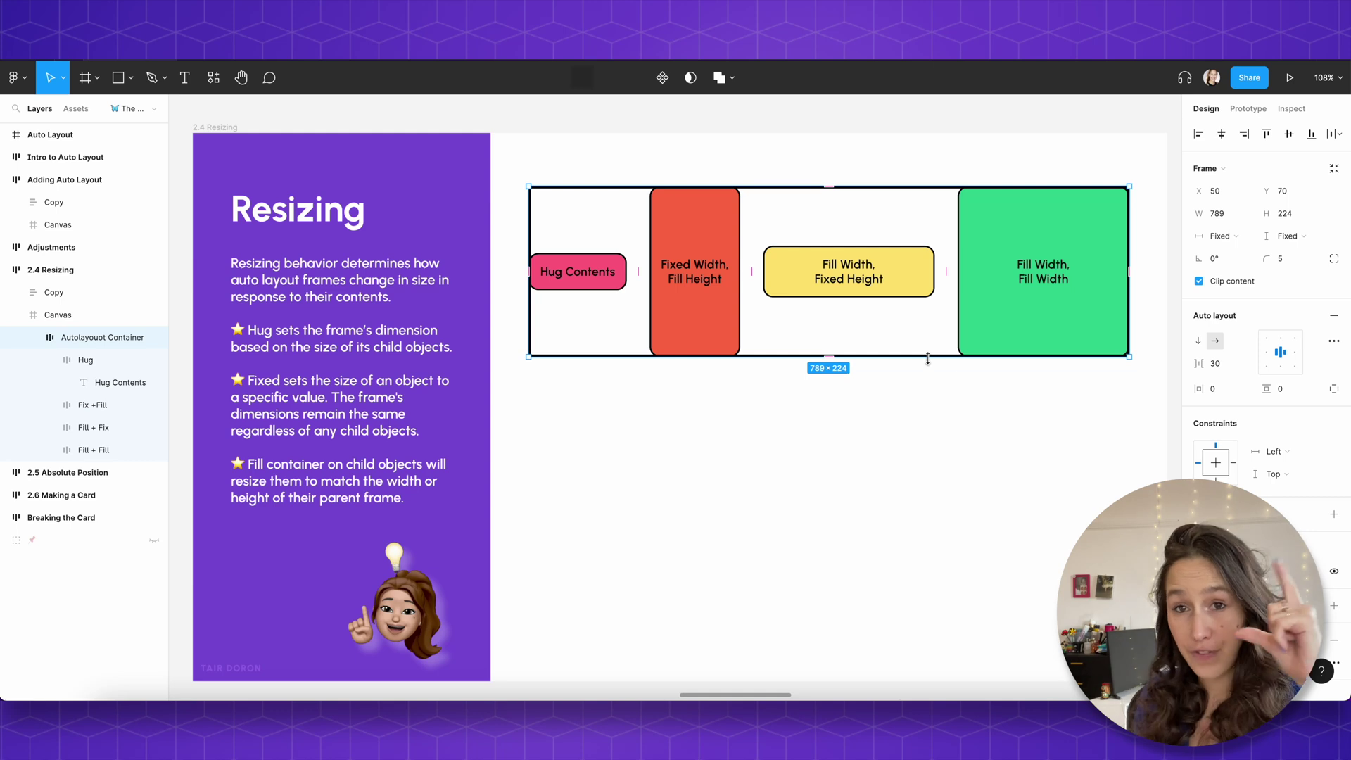
{"action": "left_click_drag", "start_coordinate": [927, 357], "coordinate": [854, 195]}
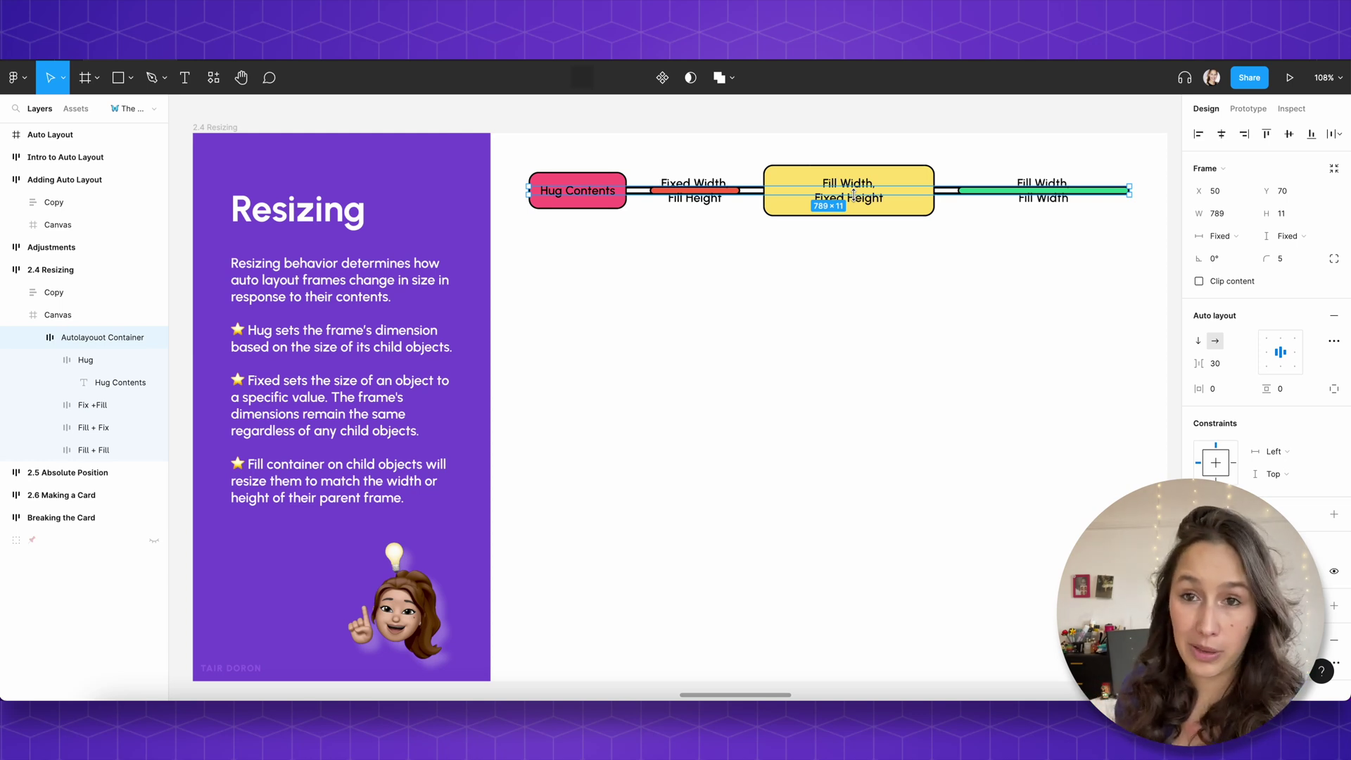
{"action": "left_click_drag", "start_coordinate": [854, 195], "coordinate": [854, 194]}
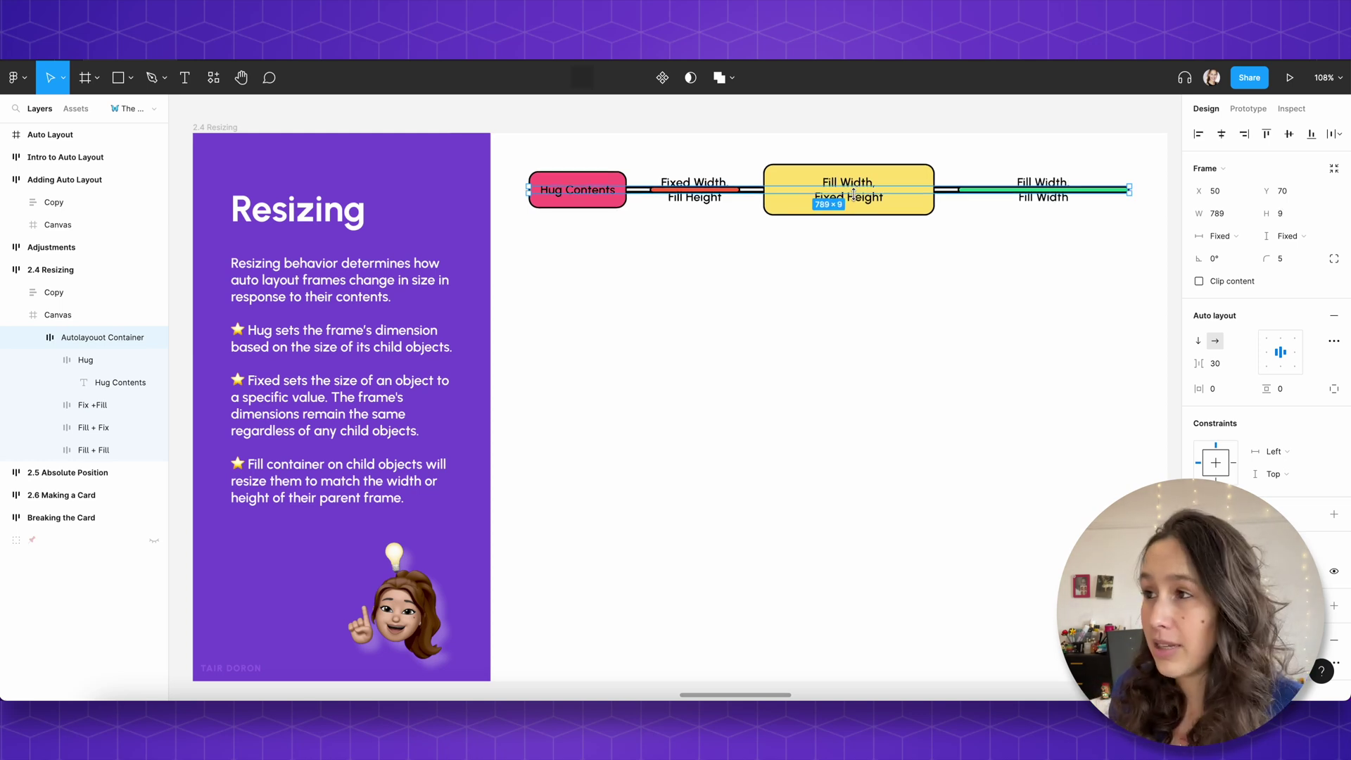
Step: Check the resizing settings of the pink and yellow frames, and stretch the outer container to a height of about 449
{"action": "left_click", "coordinate": [590, 185]}
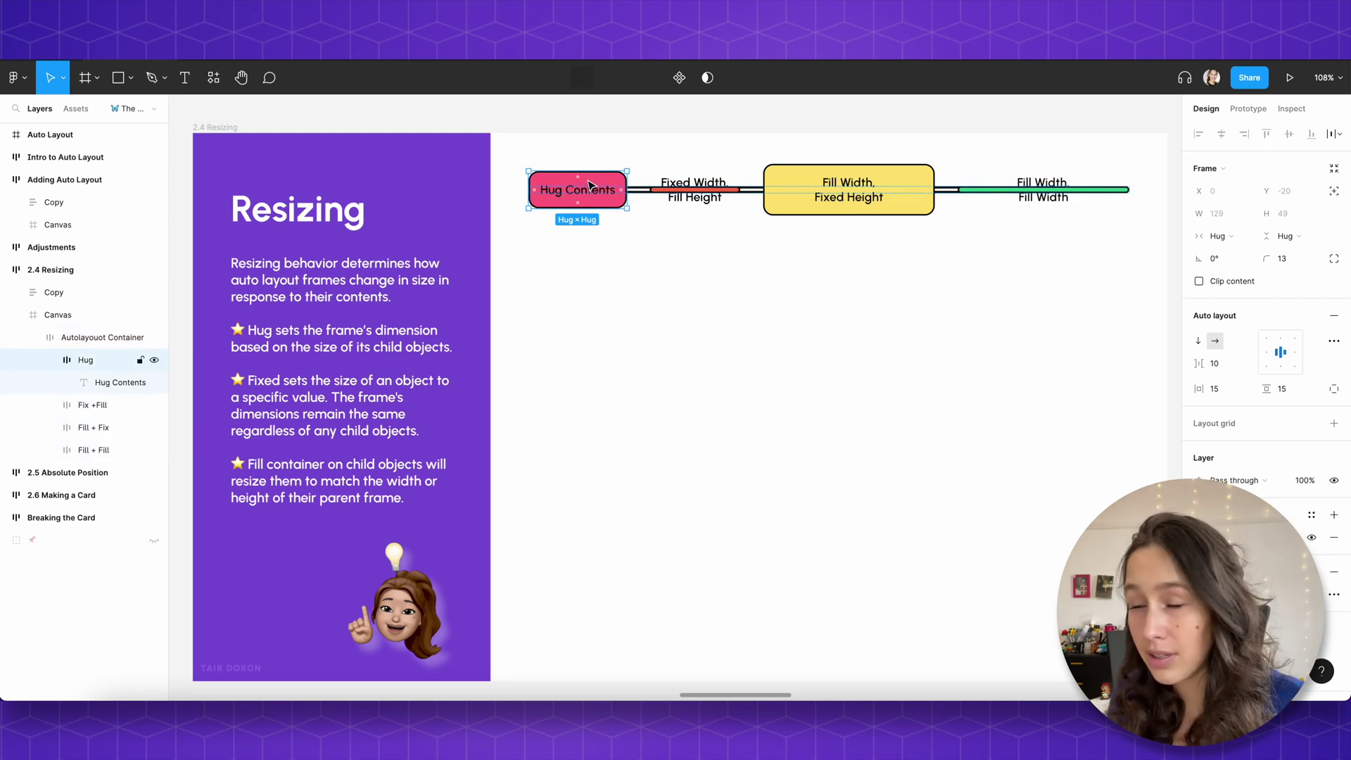
{"action": "left_click", "coordinate": [806, 207]}
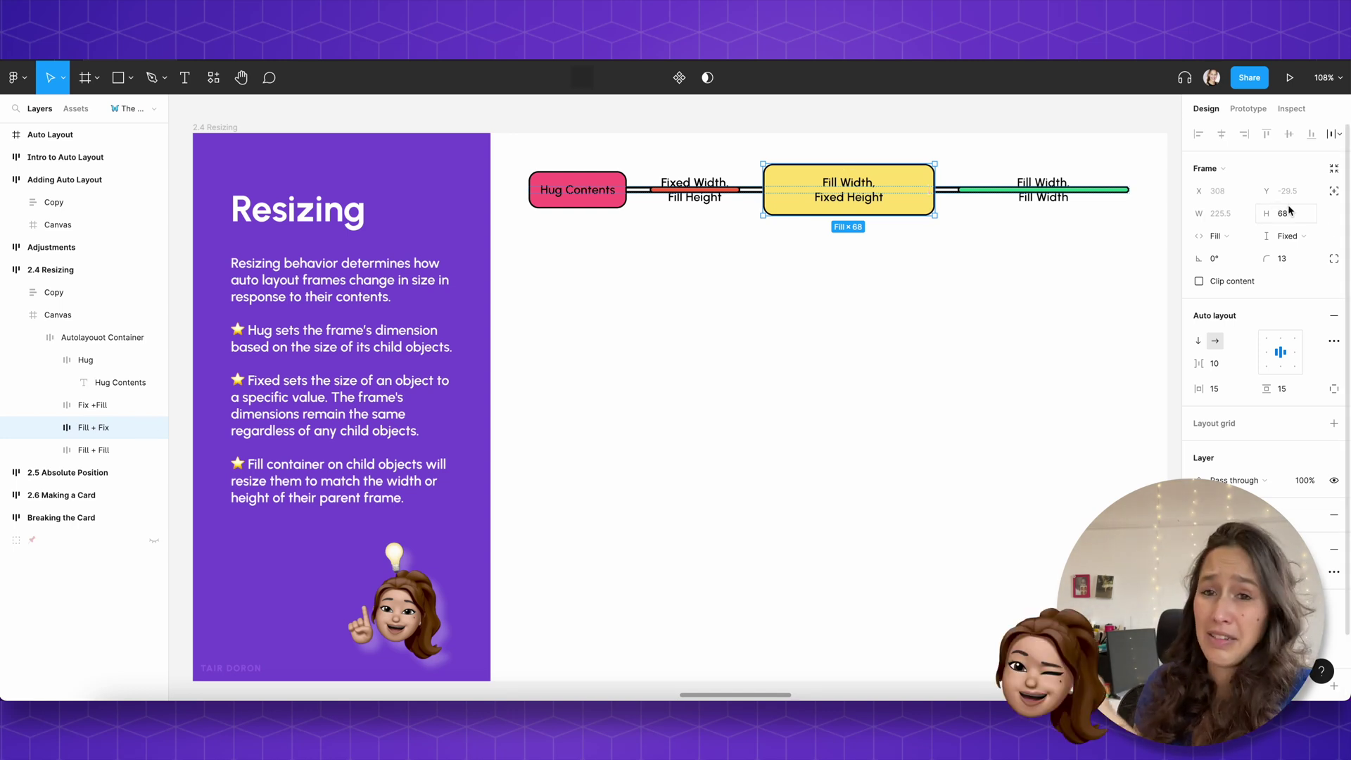
{"action": "left_click", "coordinate": [945, 197]}
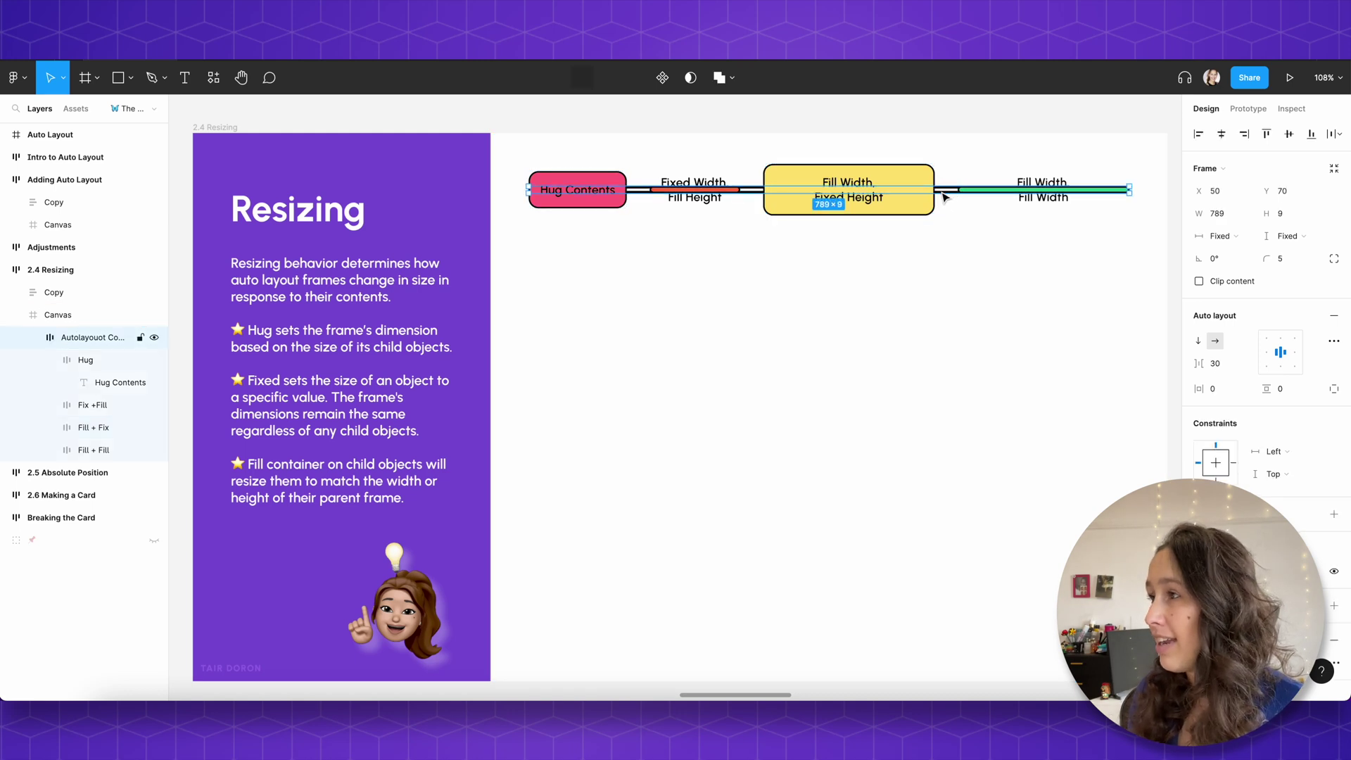
{"action": "left_click_drag", "start_coordinate": [946, 197], "coordinate": [943, 527]}
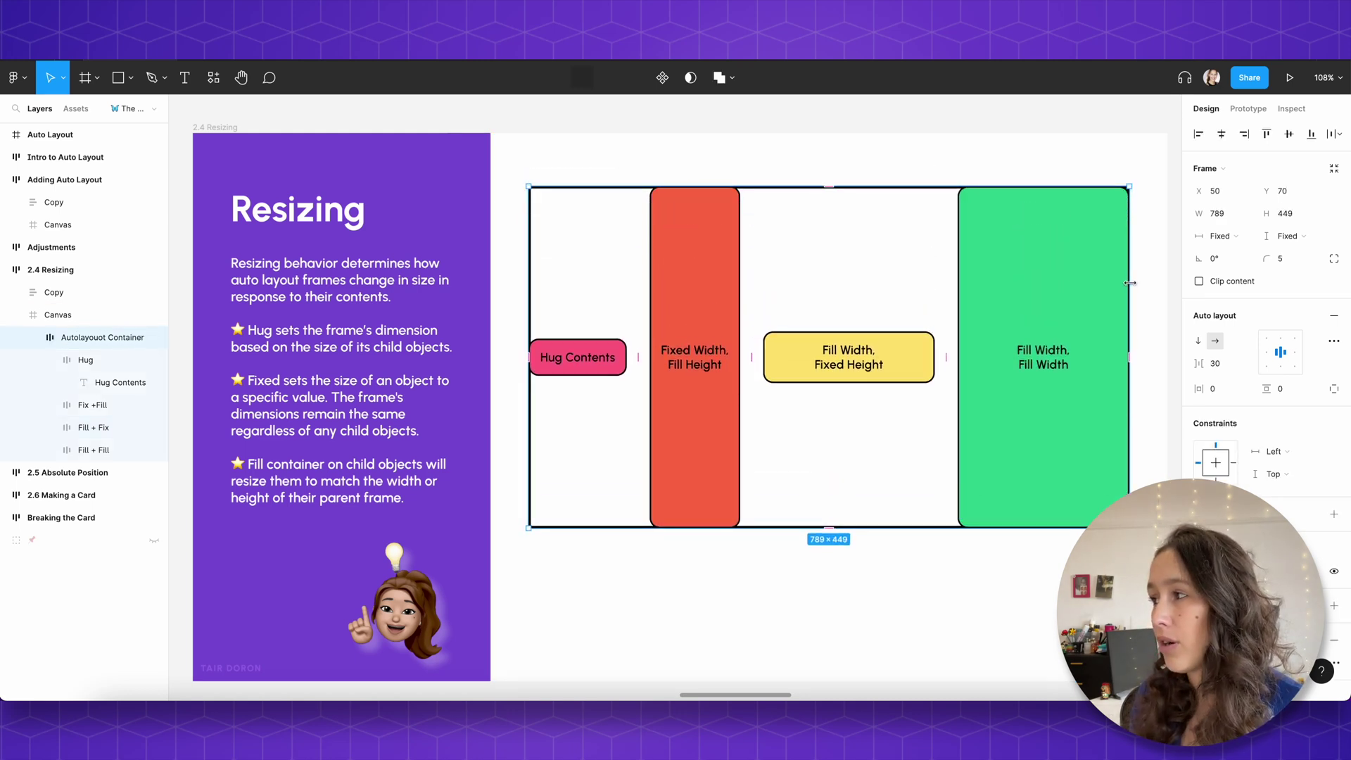
Step: Narrow the outer container to a width of about 466 and further to almost nothing, and undo the narrowing
{"action": "left_click_drag", "start_coordinate": [1130, 282], "coordinate": [886, 280]}
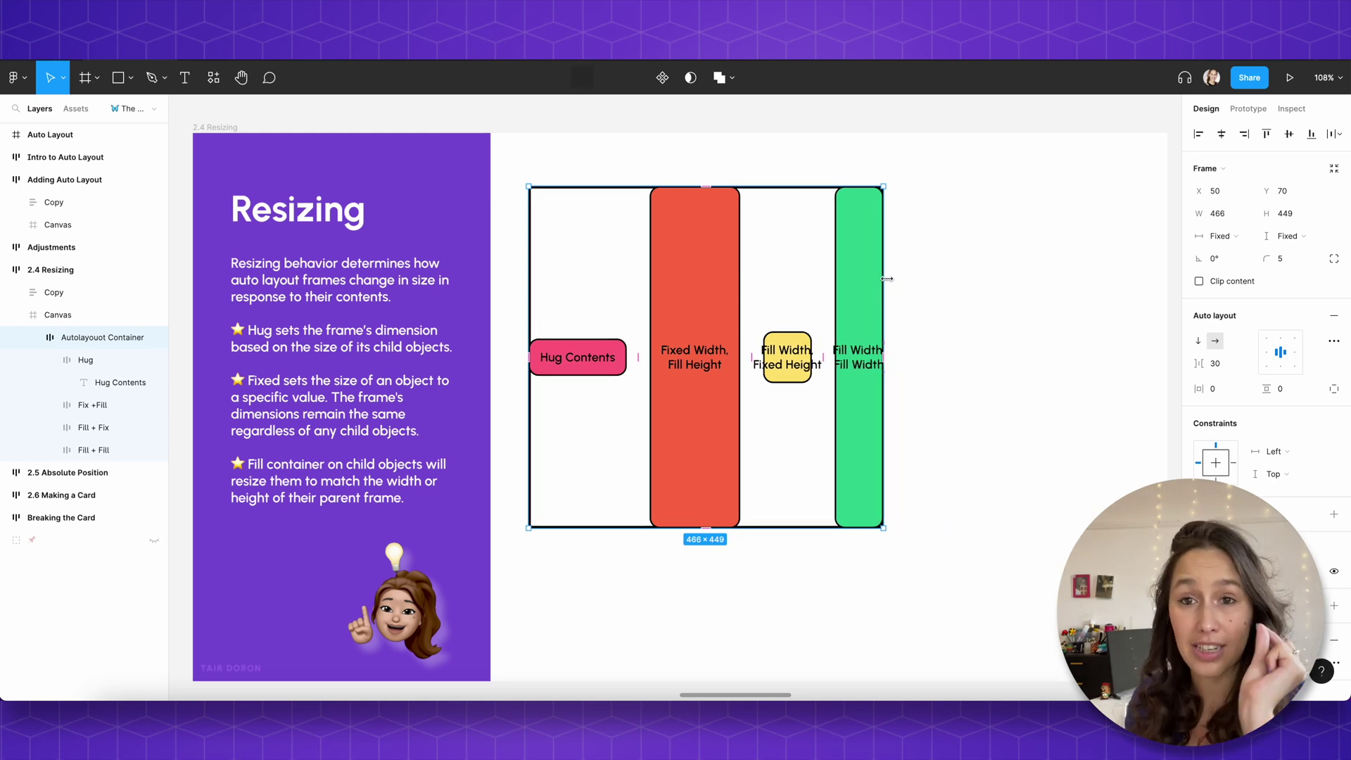
{"action": "left_click_drag", "start_coordinate": [887, 279], "coordinate": [529, 269]}
{"action": "left_click", "coordinate": [767, 265]}
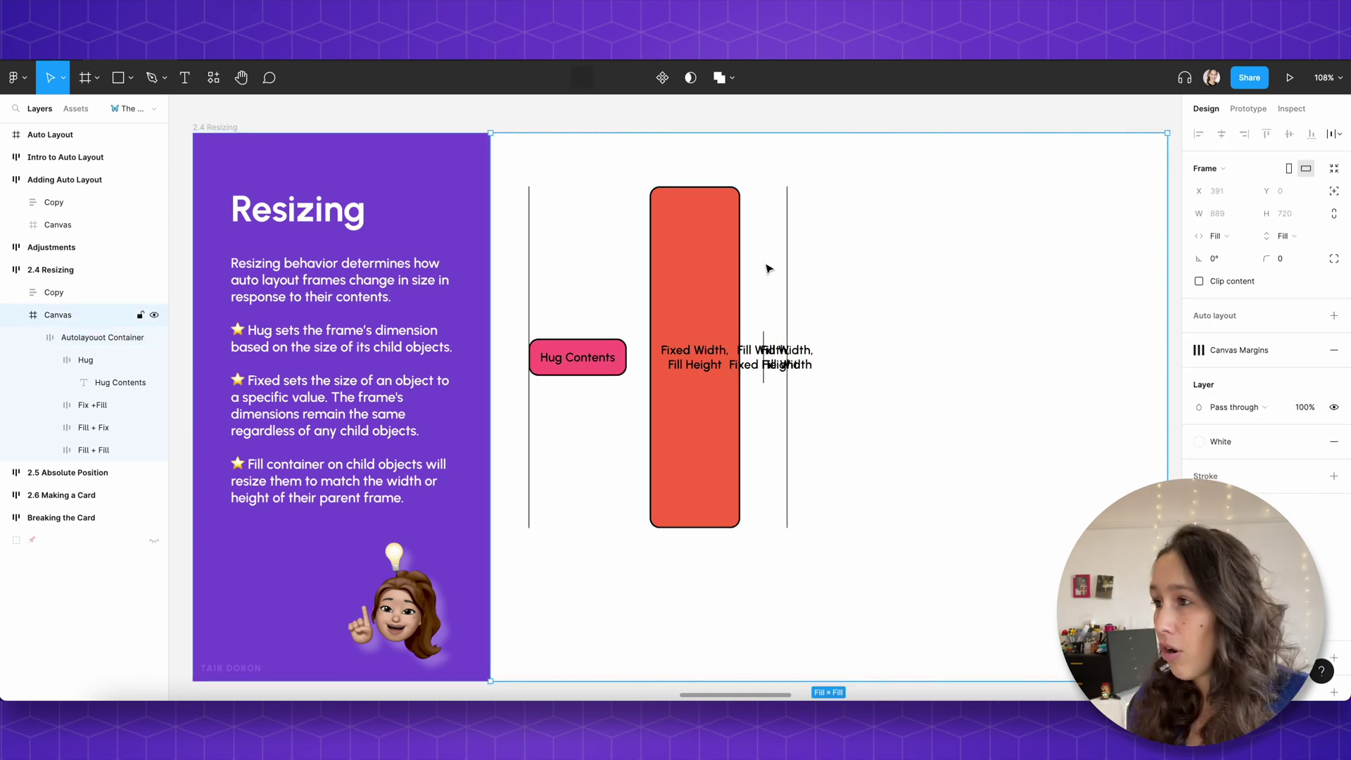
{"action": "double_click", "coordinate": [721, 267]}
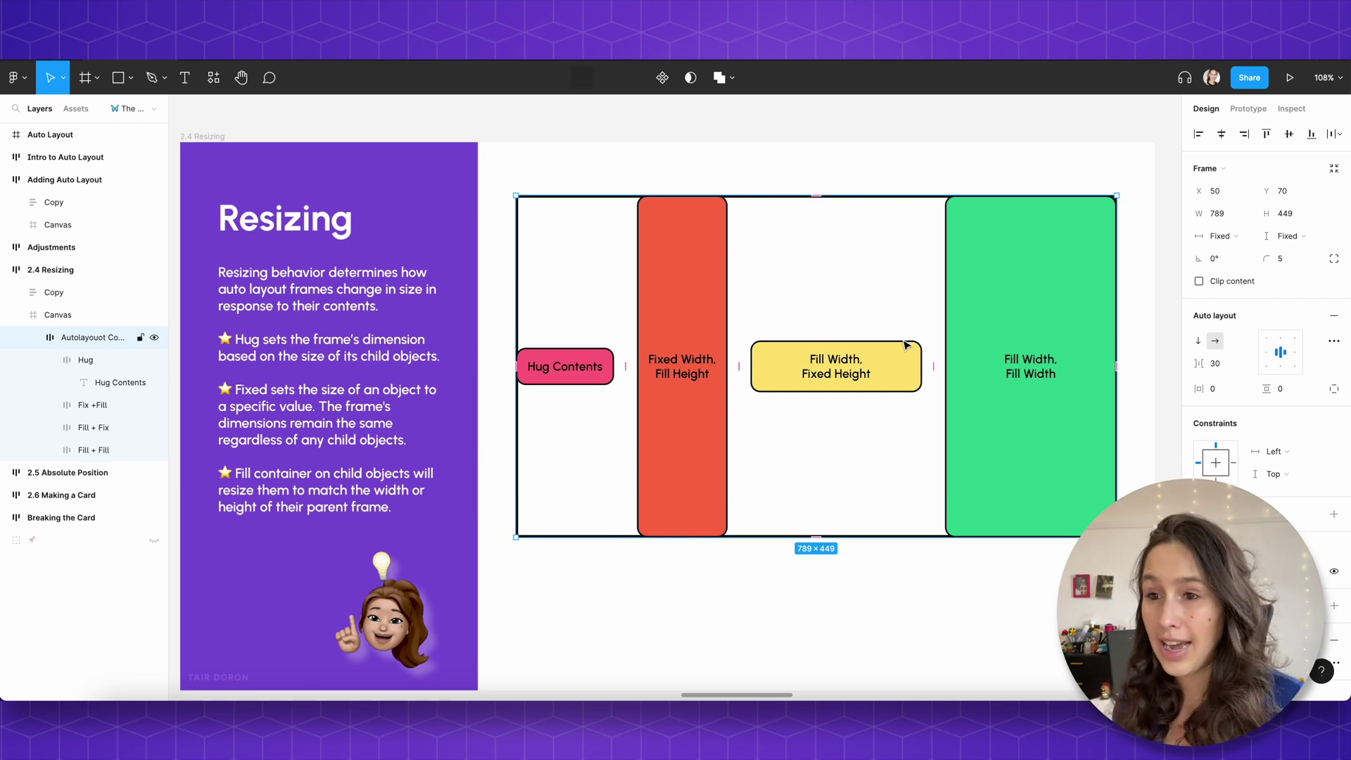
Step: Collapse the Hug layer and set the outer auto layout container's padding to 20 on all sides
{"action": "left_click", "coordinate": [44, 356]}
{"action": "left_click", "coordinate": [48, 360]}
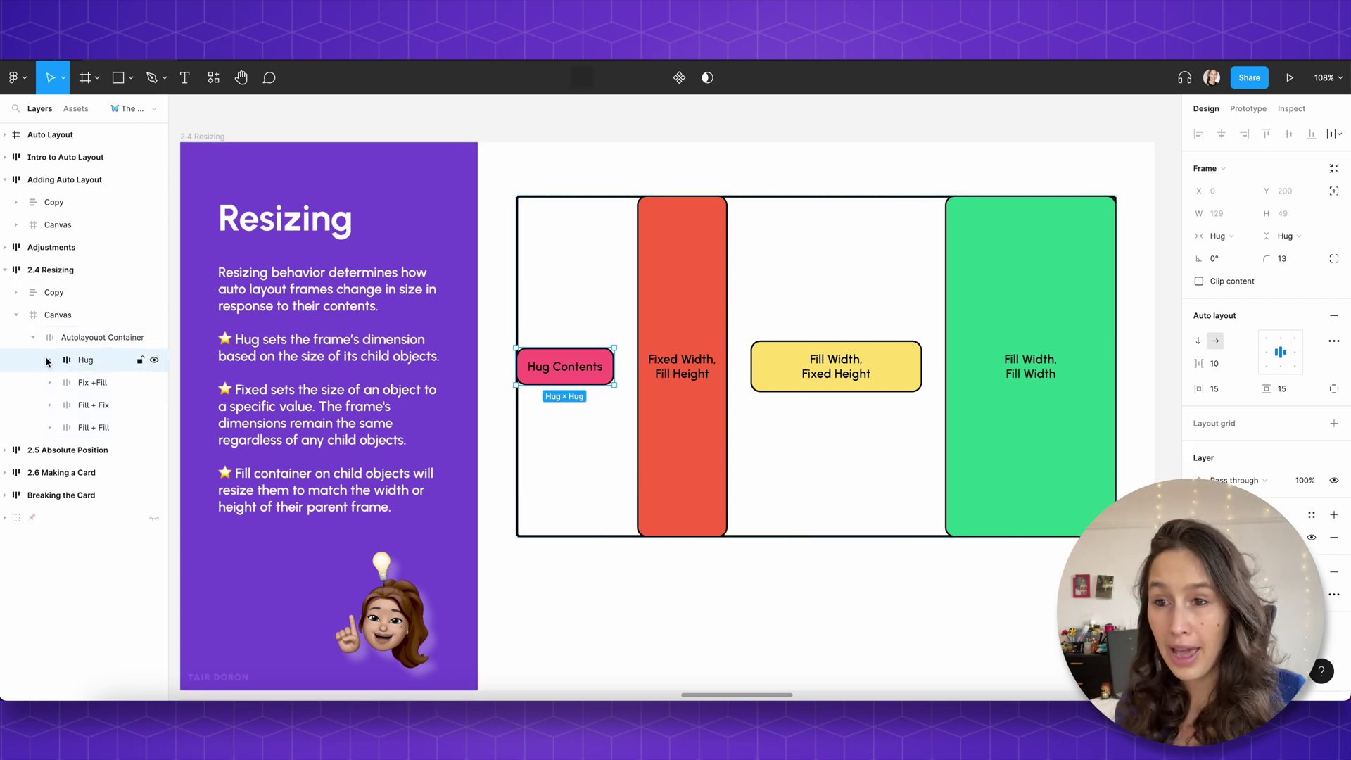
{"action": "left_click", "coordinate": [94, 341]}
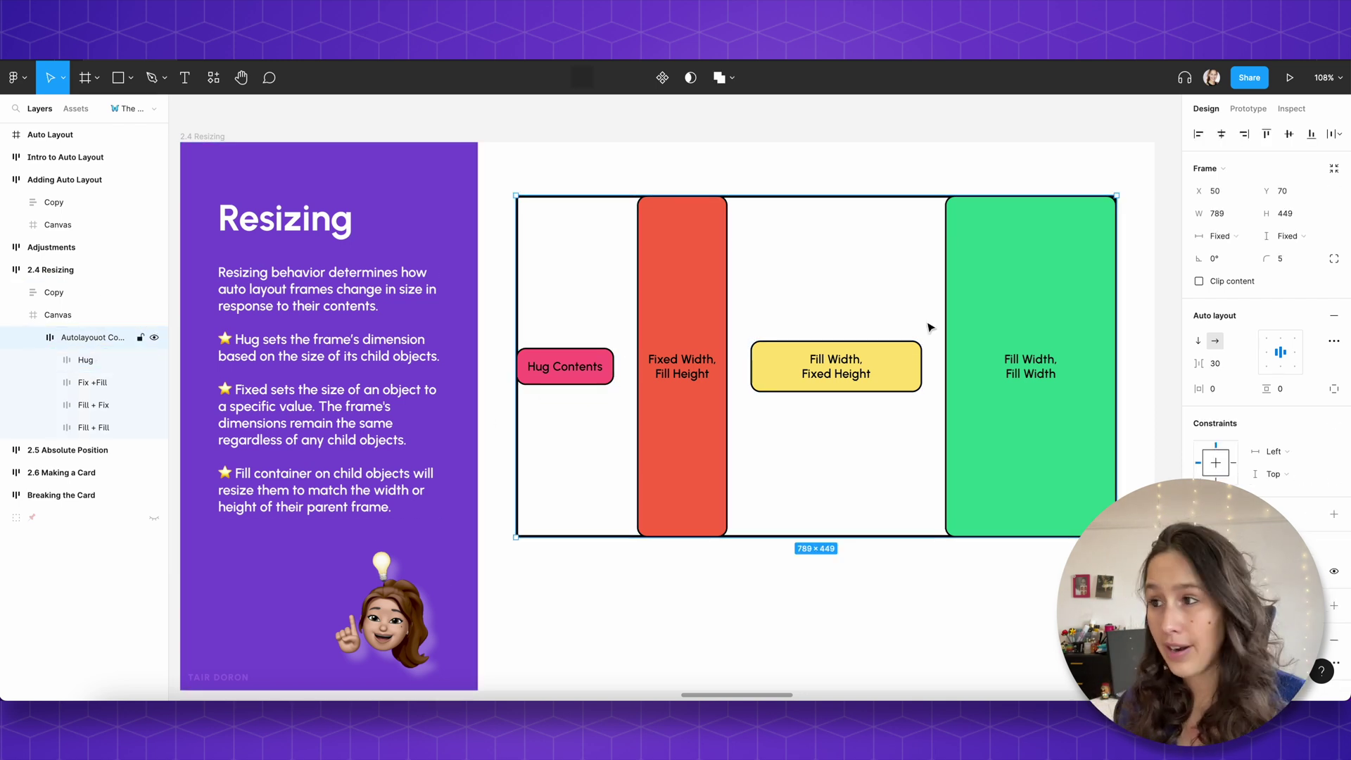
{"action": "left_click", "coordinate": [1214, 389]}
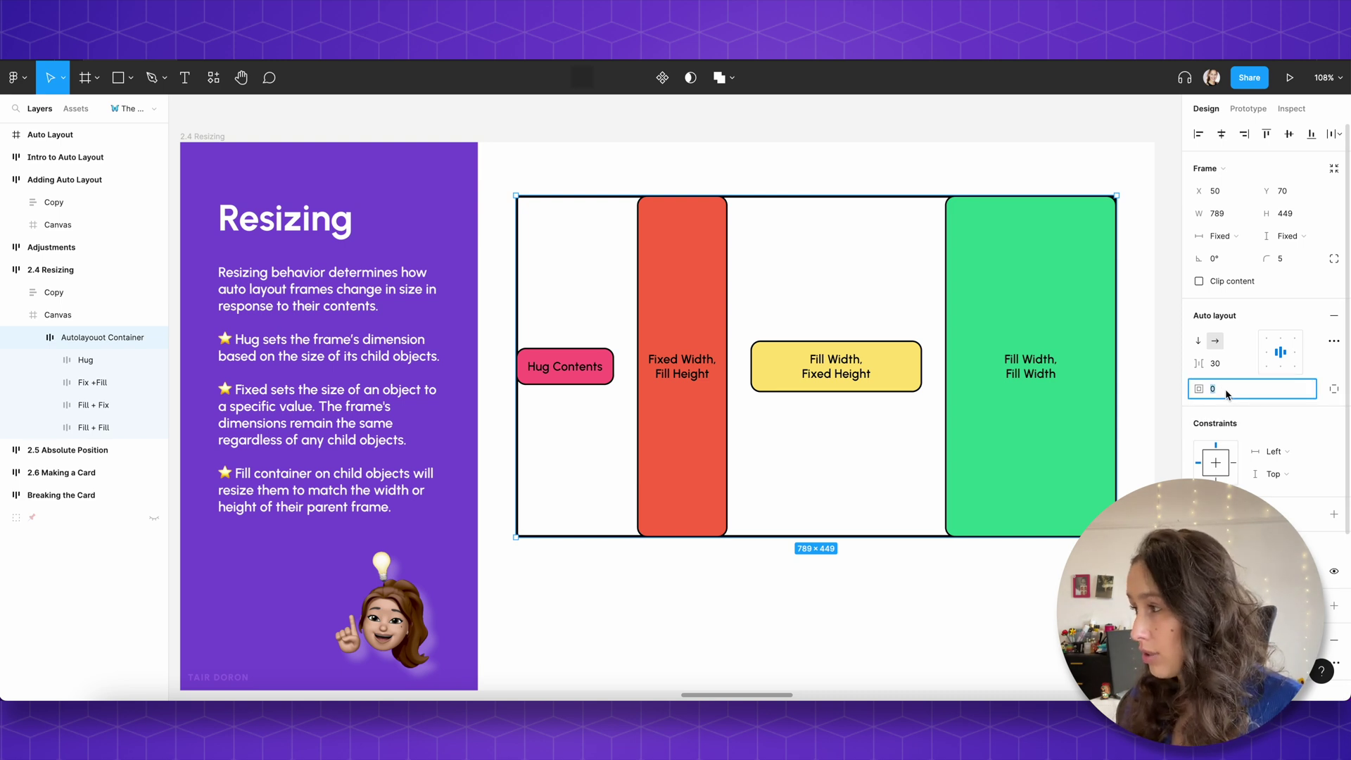
{"action": "type", "text": "20"}
{"action": "key", "text": "Return"}
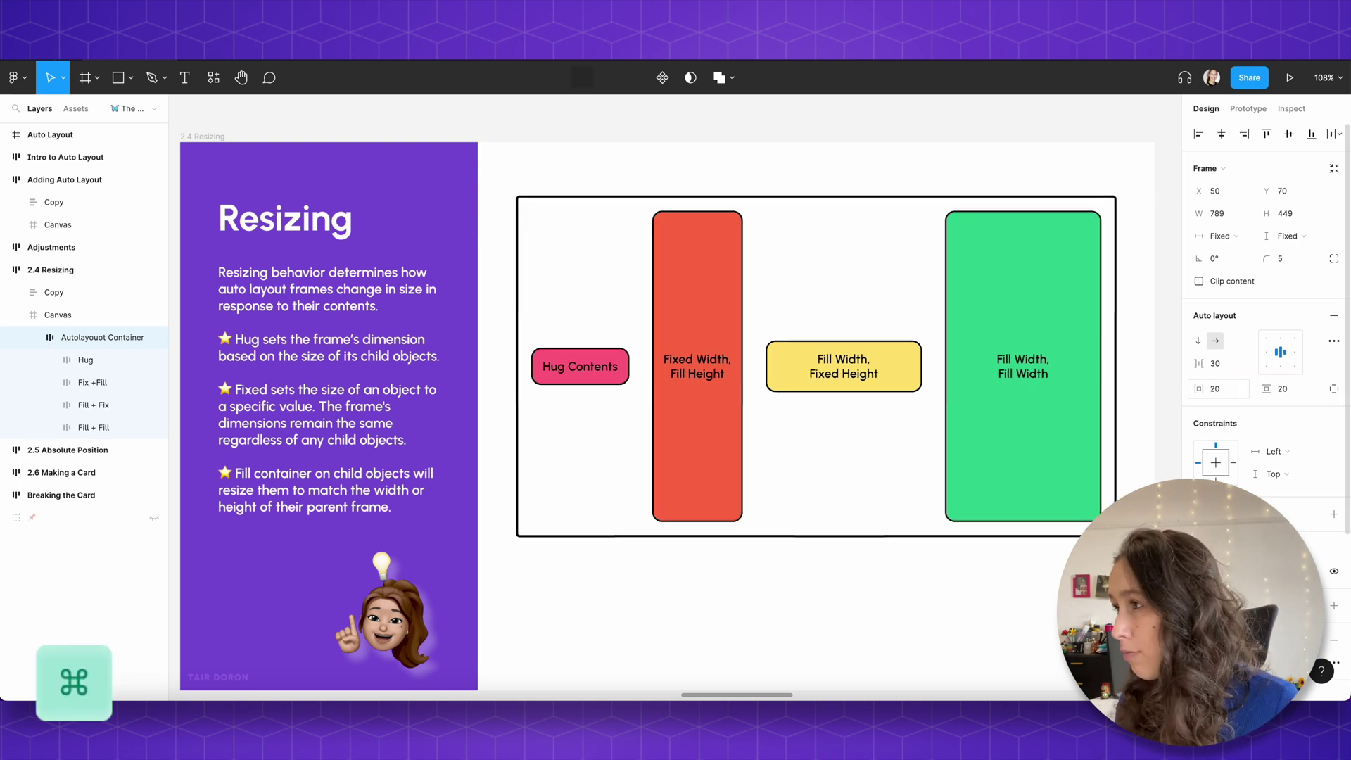
Step: Inspect the green and red frames up close to check the padding between them and the outer container's edge
{"action": "left_click", "coordinate": [984, 287]}
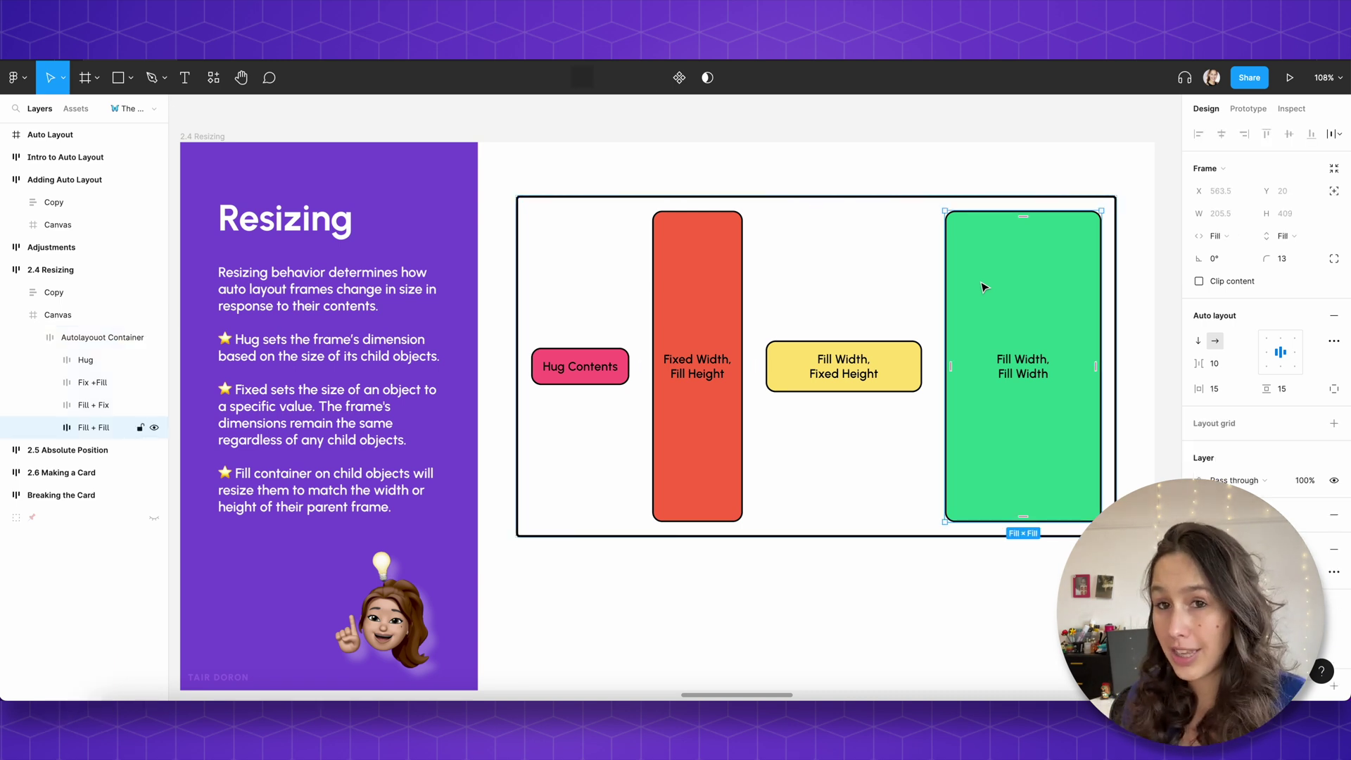
{"action": "left_click", "coordinate": [704, 313]}
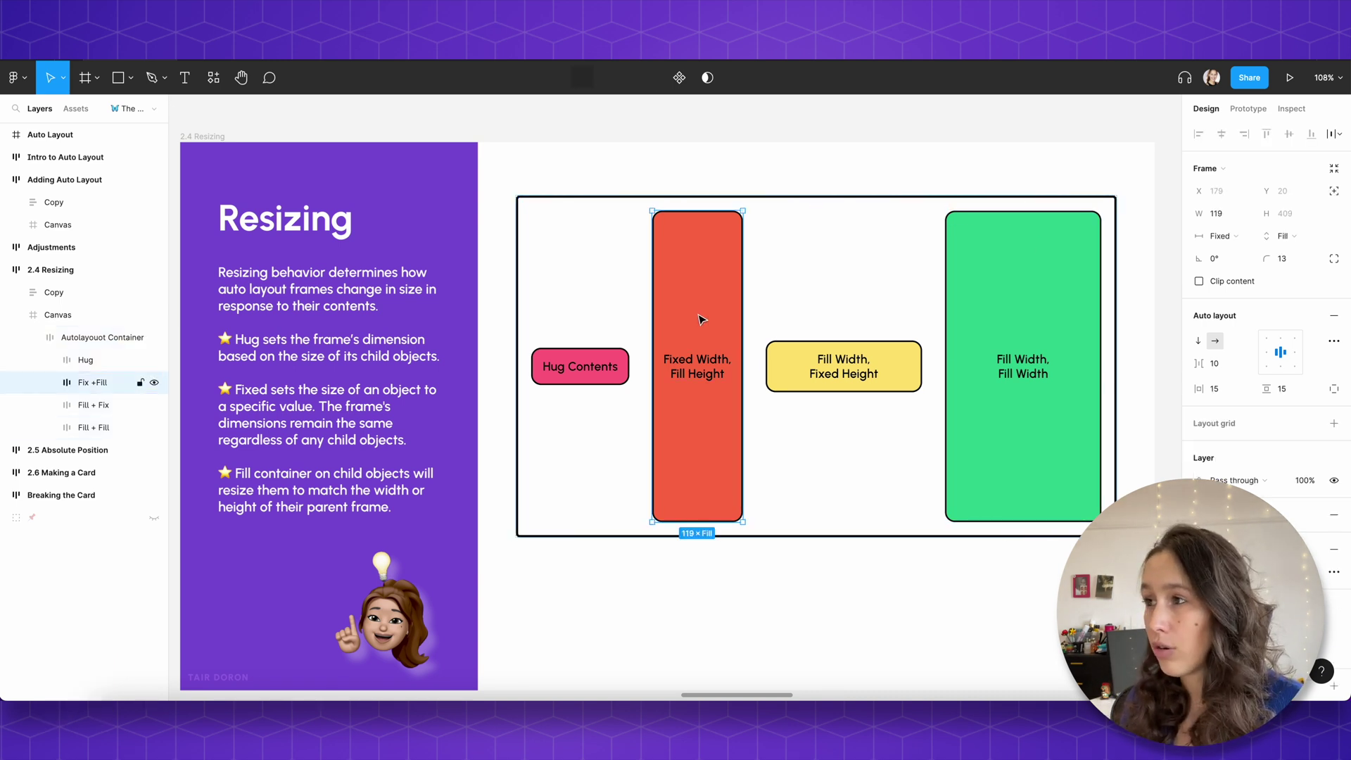
{"action": "key", "text": "Escape"}
{"action": "key", "text": "Escape"}
{"action": "scroll", "coordinate": [702, 205], "scroll_direction": "up", "scroll_amount": 5}
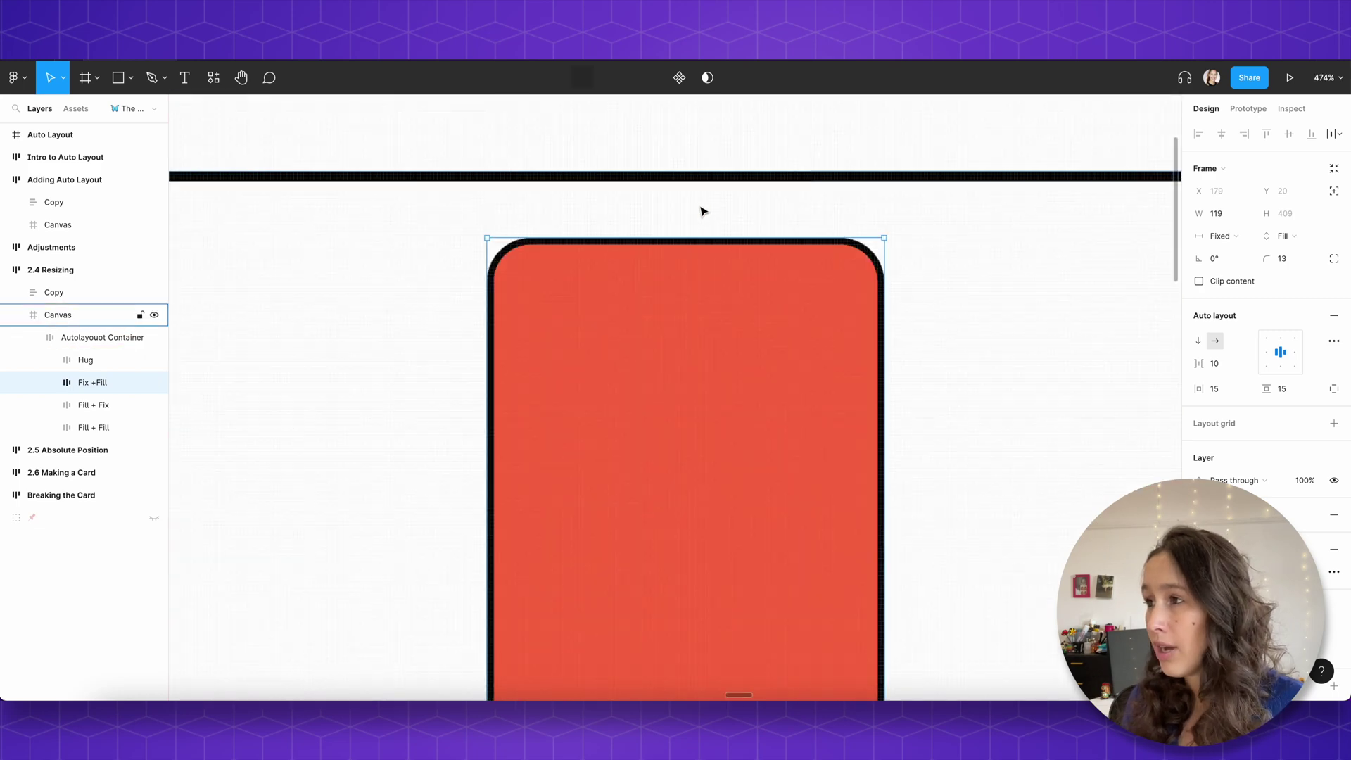
{"action": "left_click", "coordinate": [695, 207]}
{"action": "left_click", "coordinate": [674, 270]}
{"action": "left_click", "coordinate": [678, 218]}
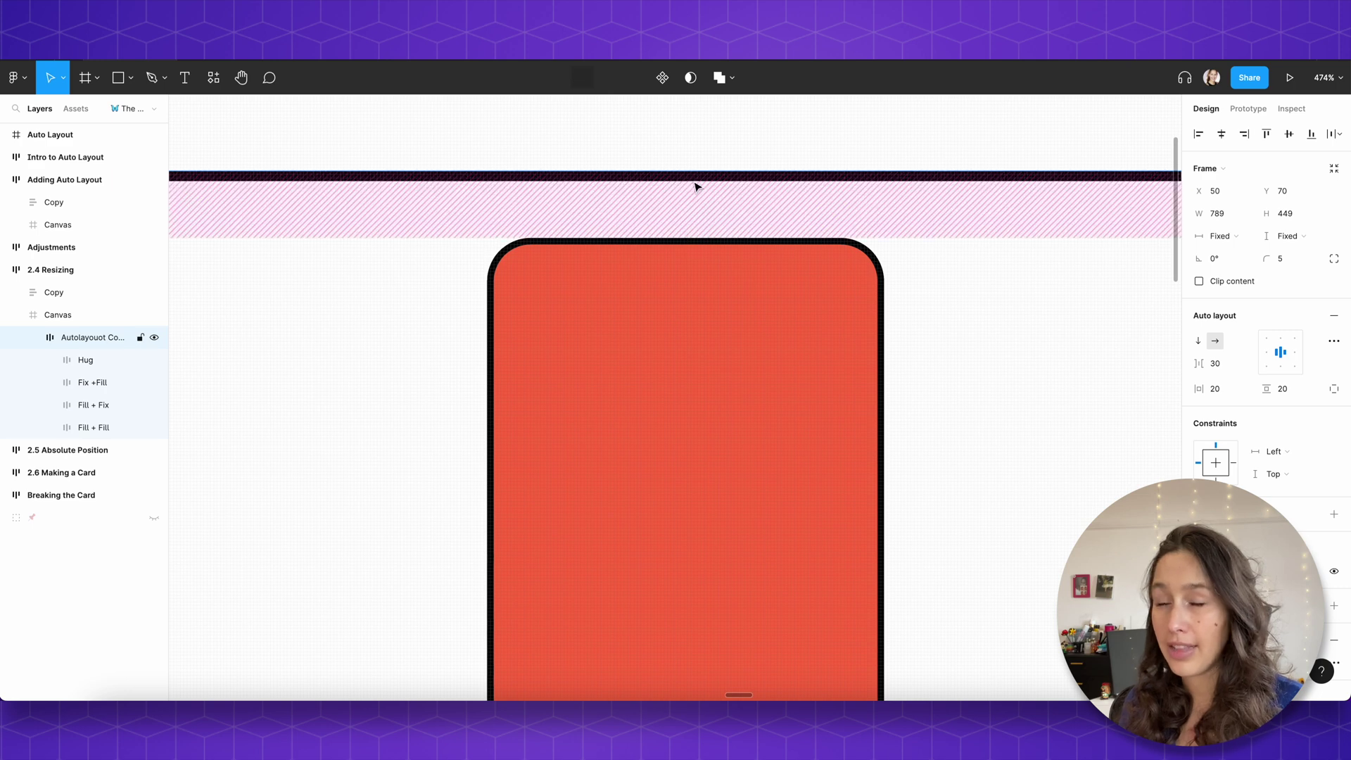
{"action": "scroll", "coordinate": [694, 229], "scroll_direction": "down", "scroll_amount": 5}
{"action": "left_click", "coordinate": [732, 130]}
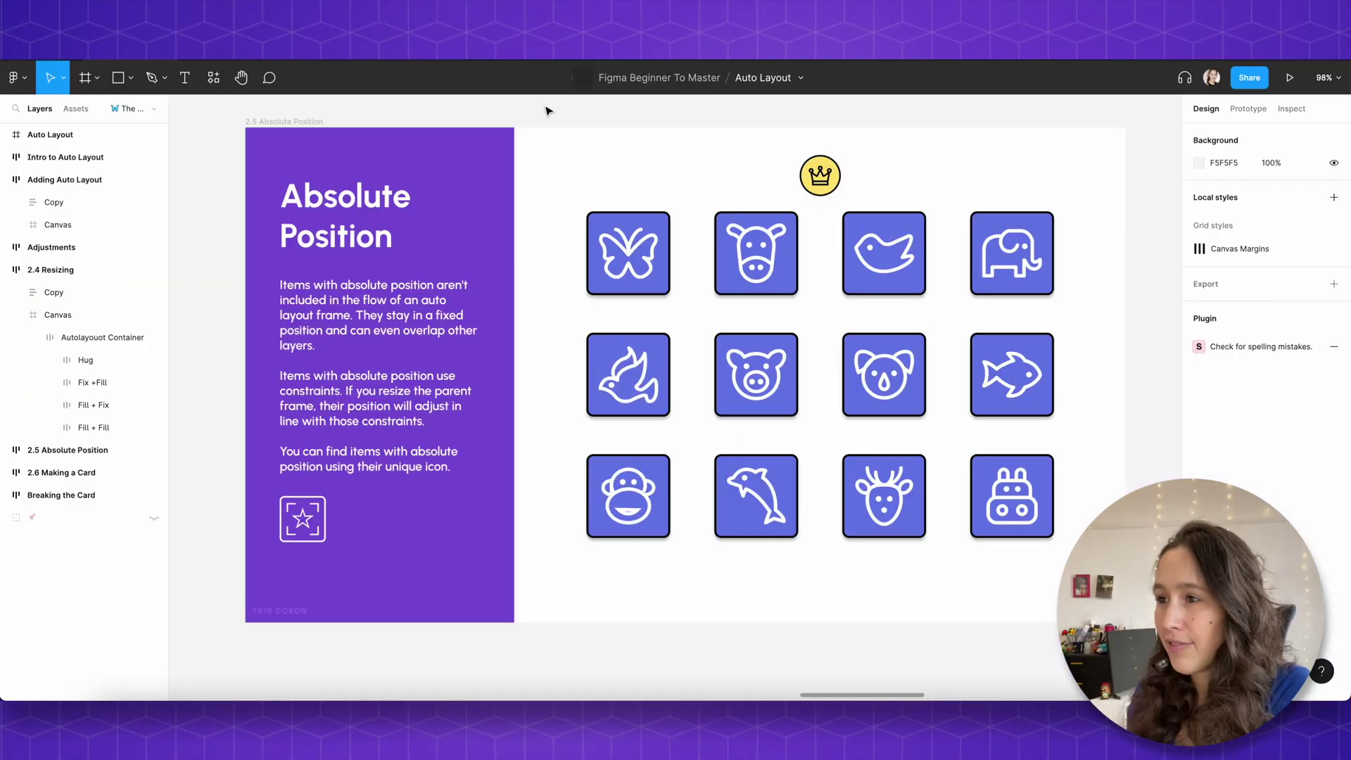
Step: Examine the layer structure of the animal icon grid and the auto layout settings of Row 1
{"action": "left_click", "coordinate": [678, 356]}
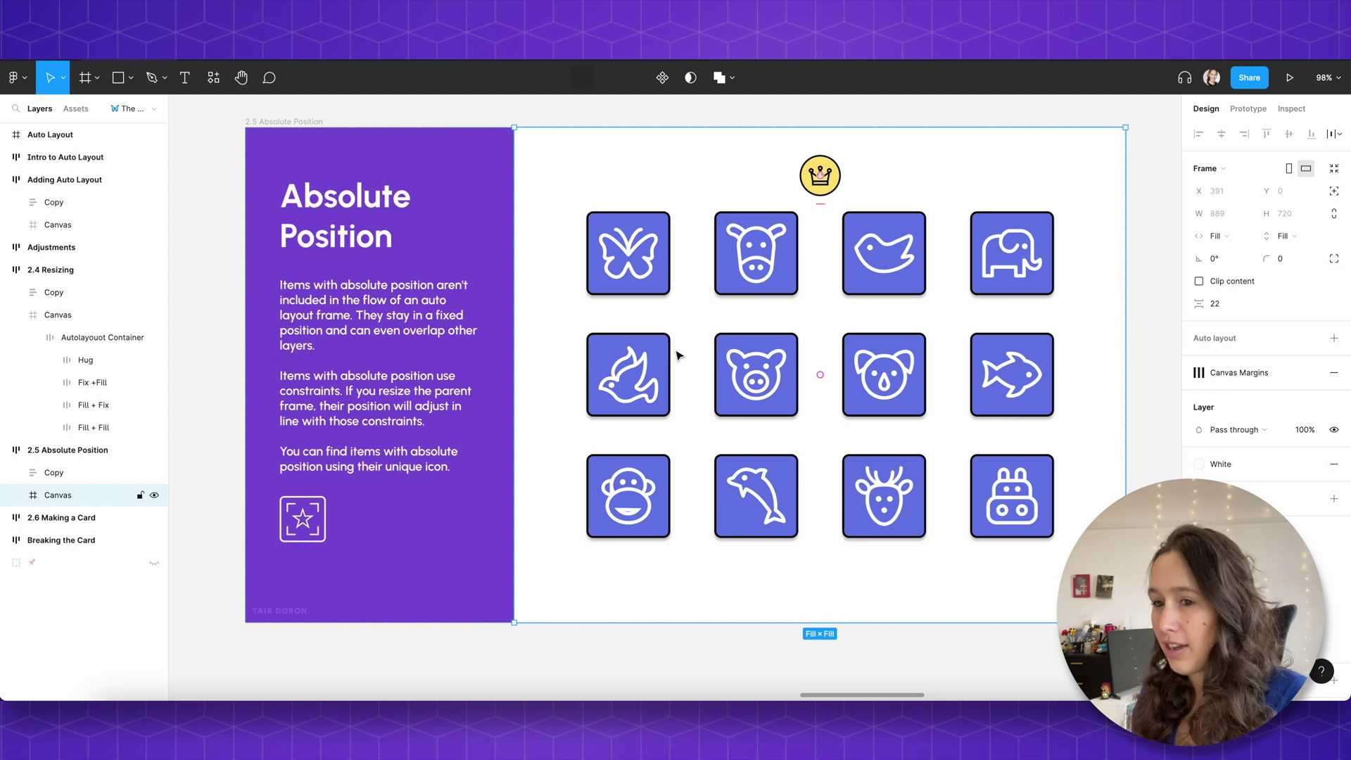
{"action": "left_click", "coordinate": [678, 356]}
{"action": "left_click", "coordinate": [33, 540]}
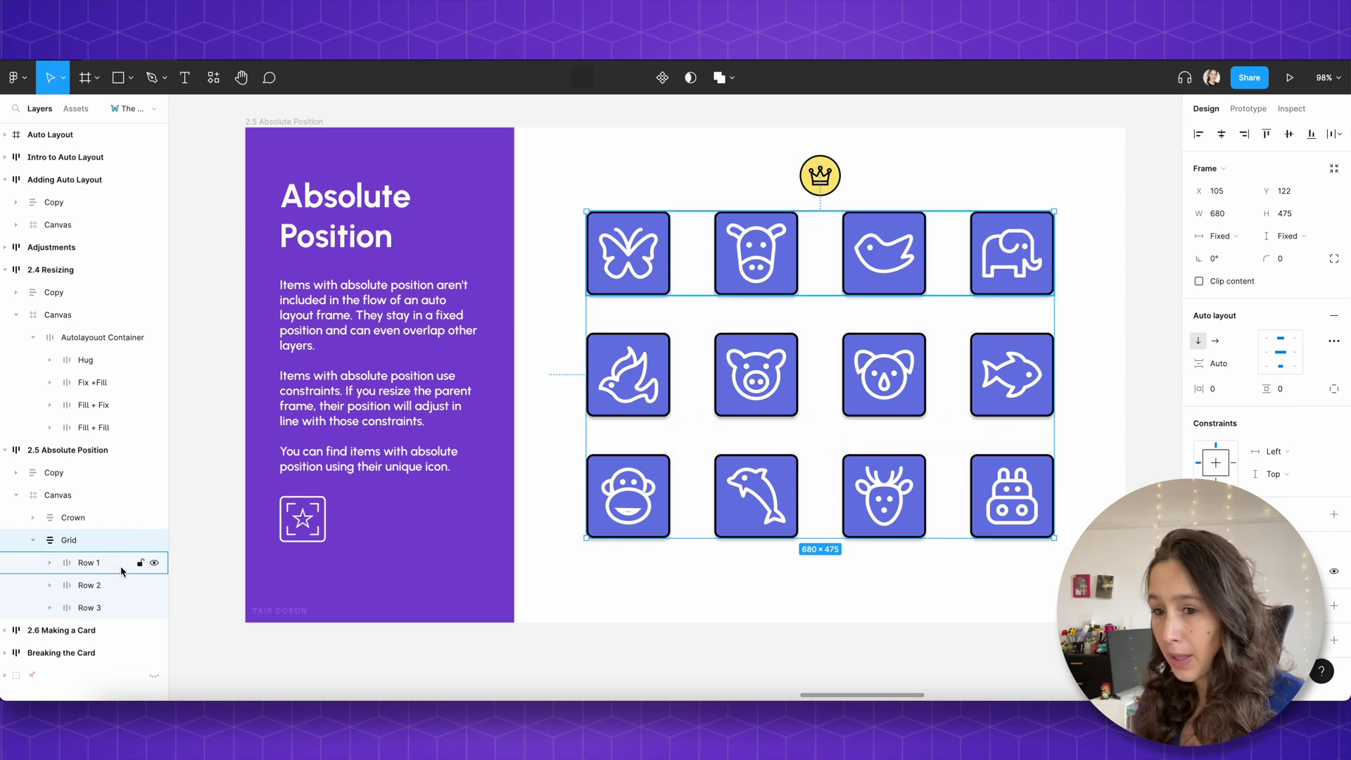
{"action": "left_click", "coordinate": [89, 562]}
{"action": "left_click", "coordinate": [72, 605]}
{"action": "left_click", "coordinate": [83, 565]}
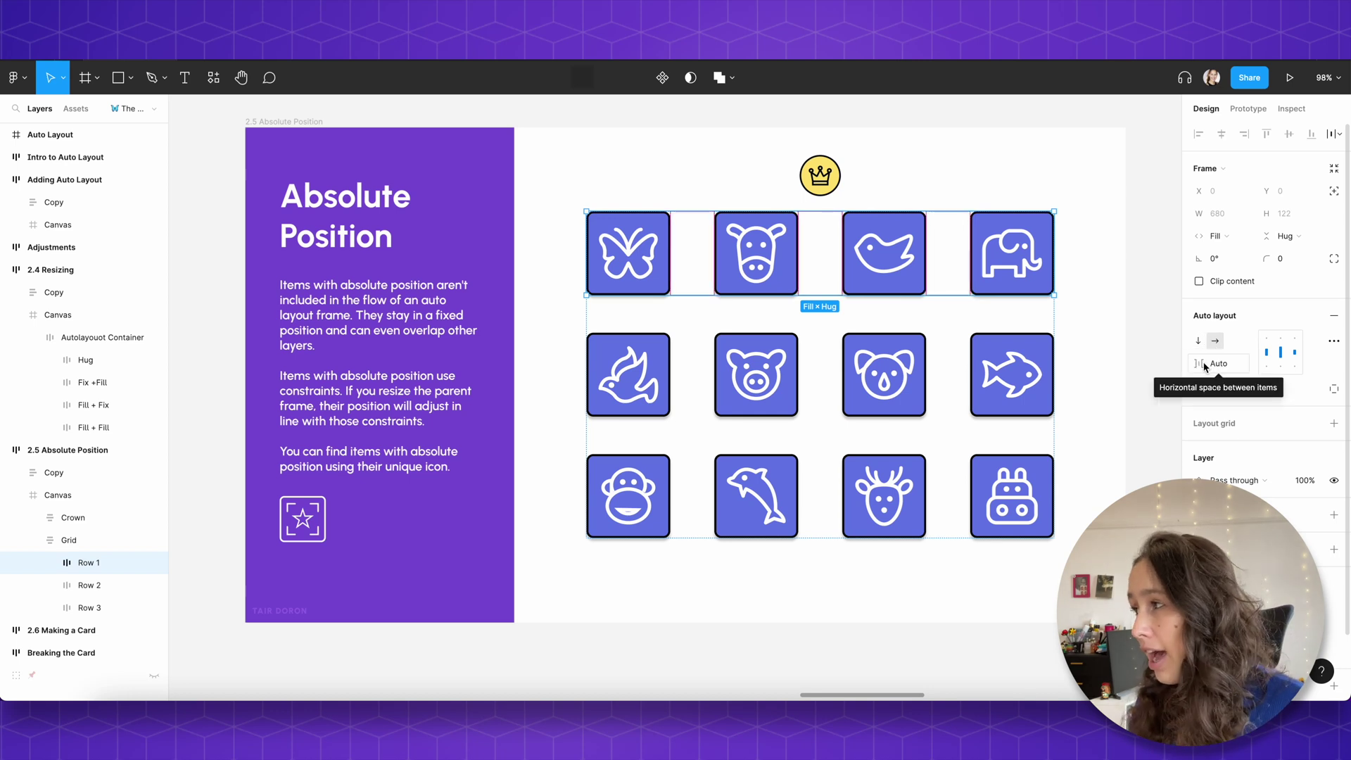
Step: Shrink the whole animal grid diagonally from its lower-right corner, and undo the resize
{"action": "left_click", "coordinate": [1043, 326]}
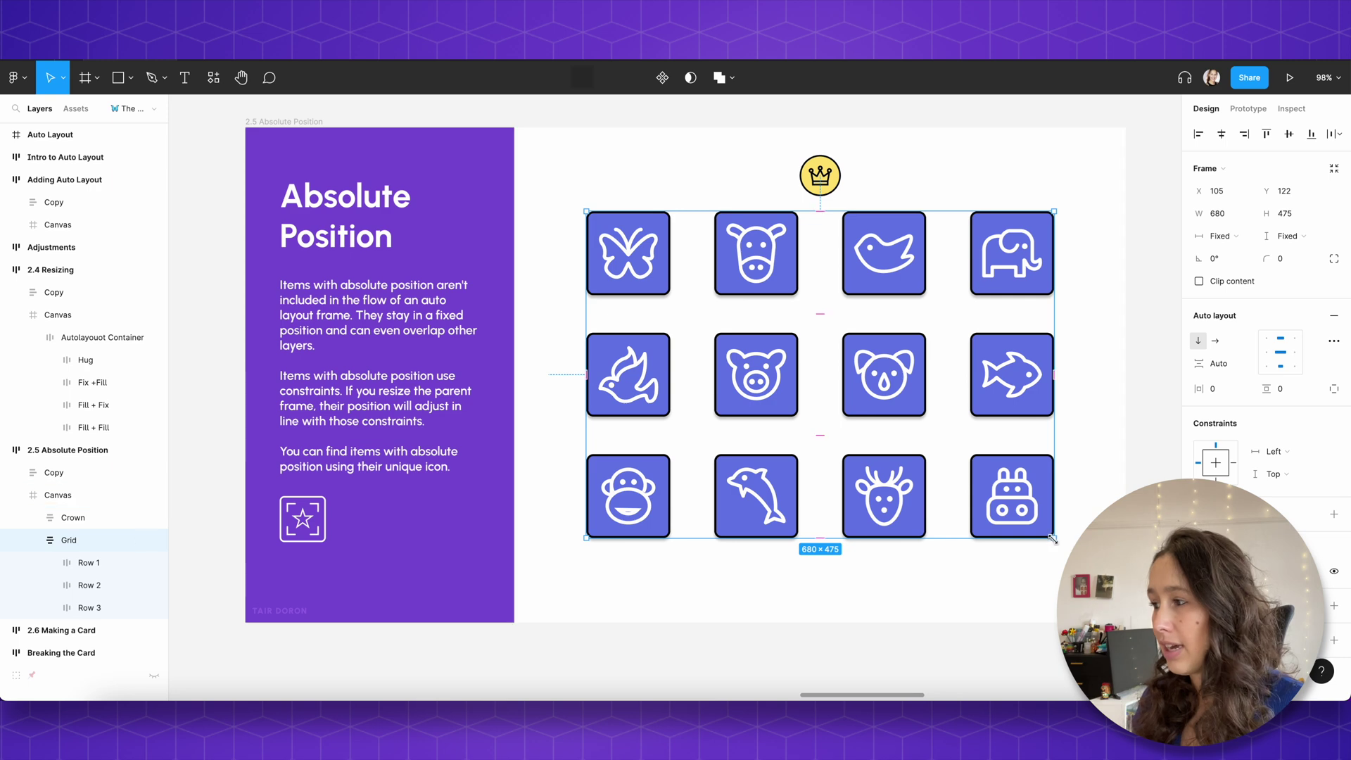
{"action": "left_click_drag", "start_coordinate": [1053, 538], "coordinate": [936, 491]}
{"action": "key", "text": "ctrl+z"}
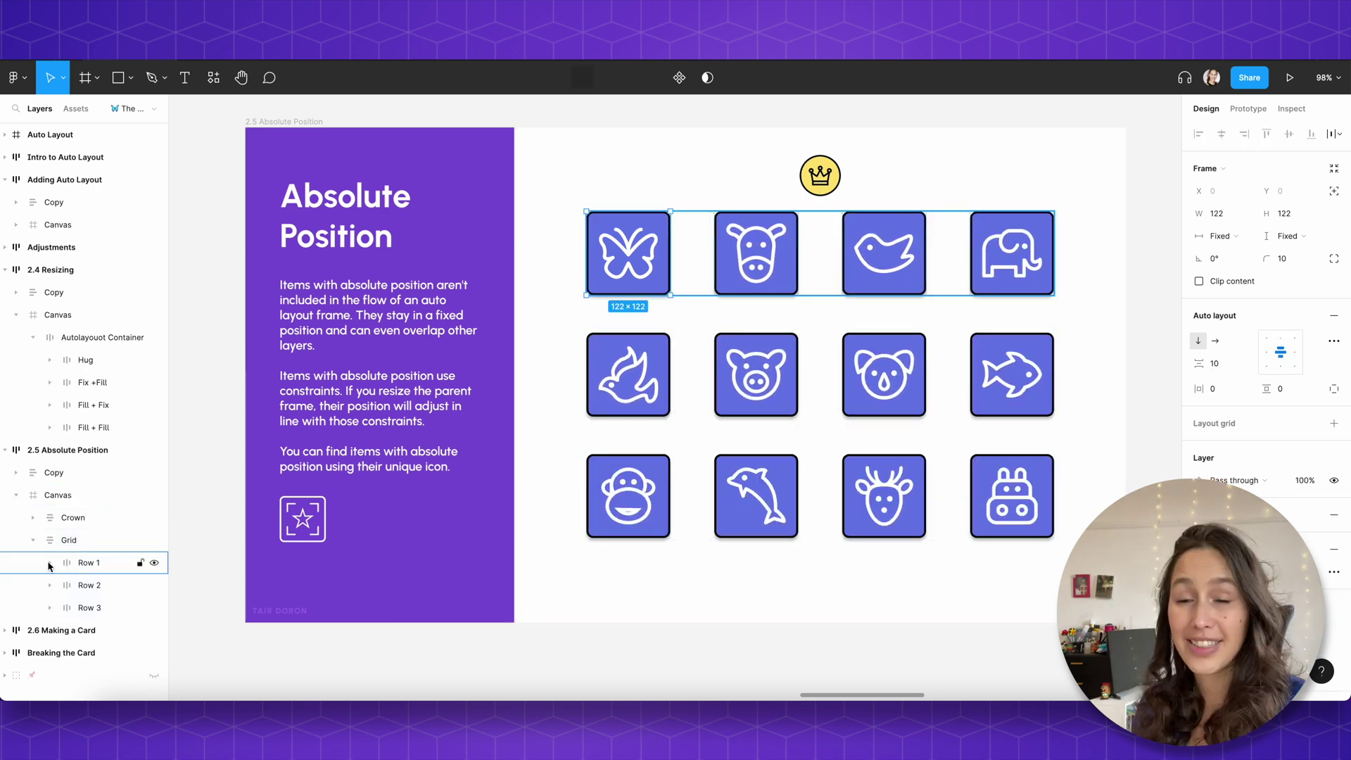
Step: Examine the layers nested in Row 1, including the Butterfly tile and its icon group
{"action": "left_click", "coordinate": [49, 563]}
{"action": "scroll", "coordinate": [71, 577], "scroll_direction": "down", "scroll_amount": 2}
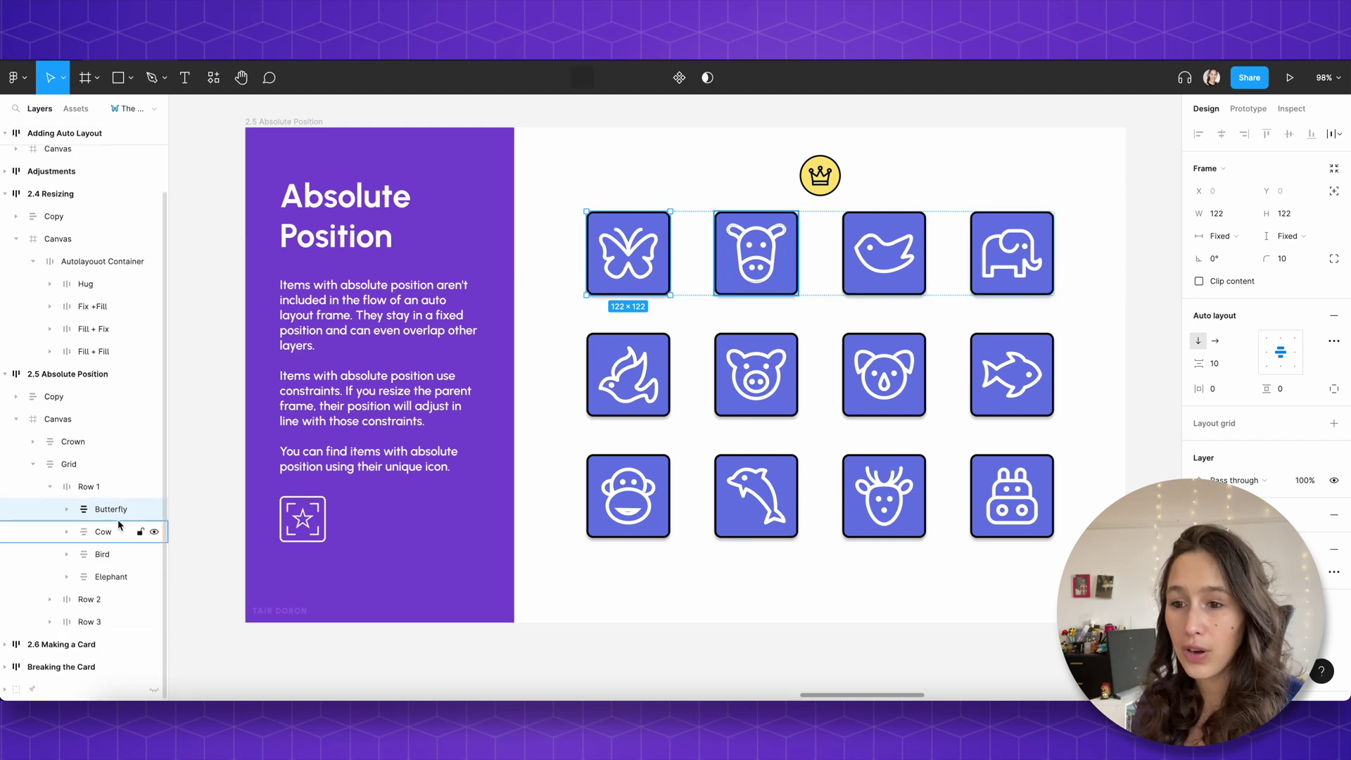
{"action": "left_click", "coordinate": [64, 510]}
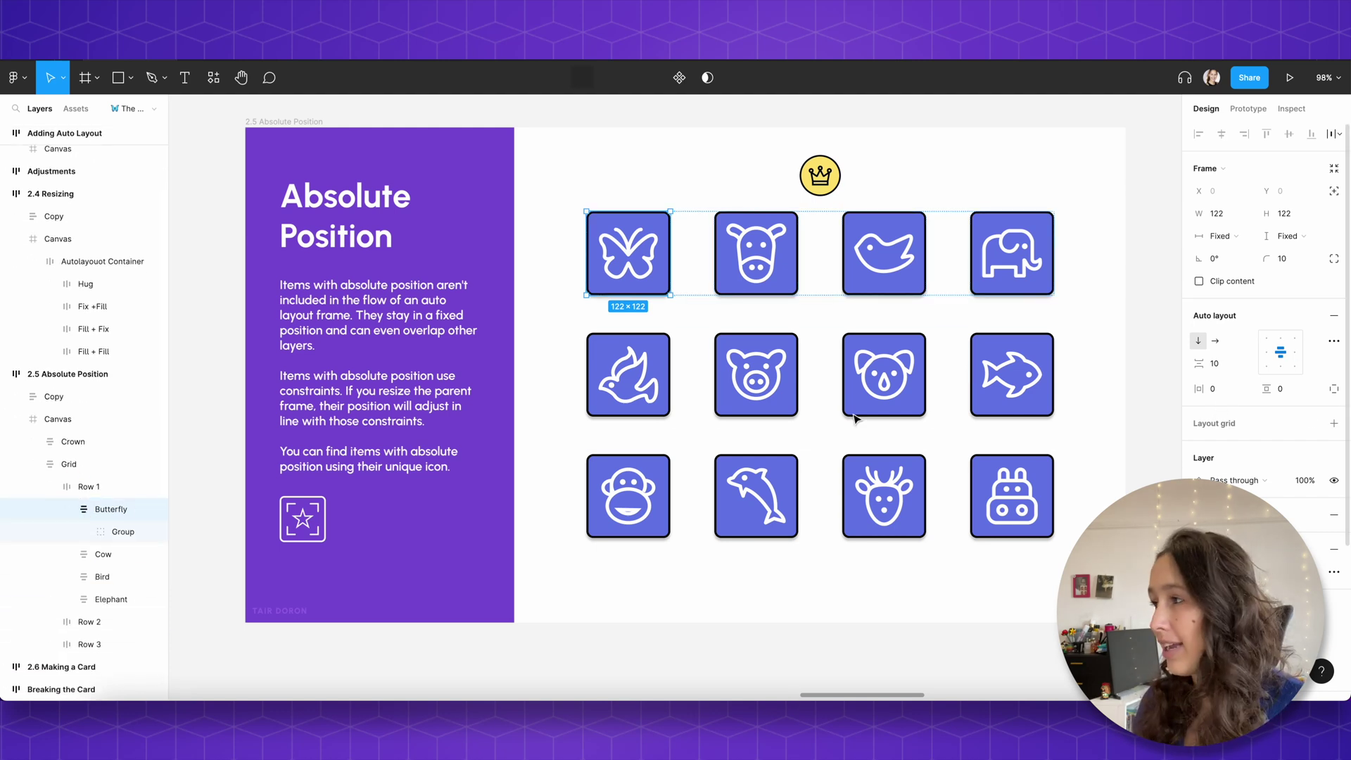
{"action": "left_click", "coordinate": [121, 532]}
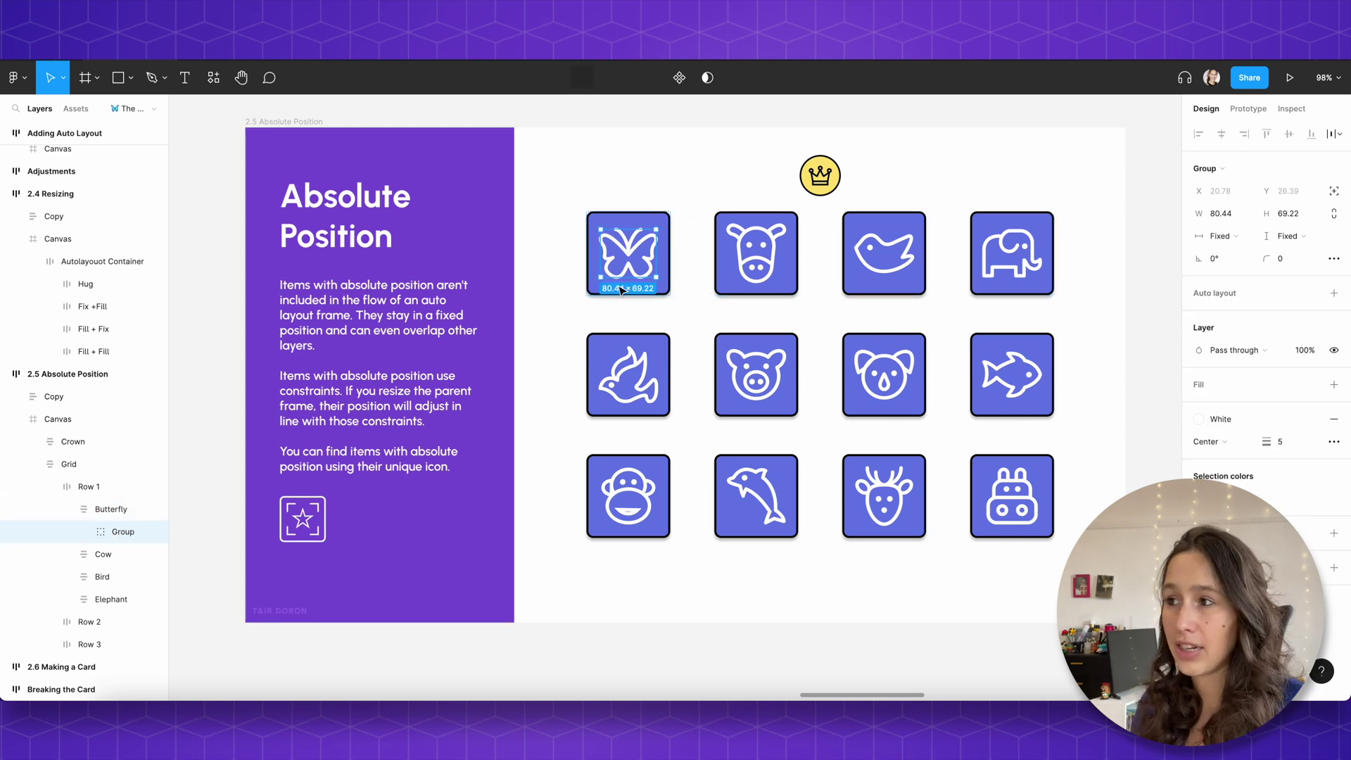
{"action": "left_click", "coordinate": [704, 183]}
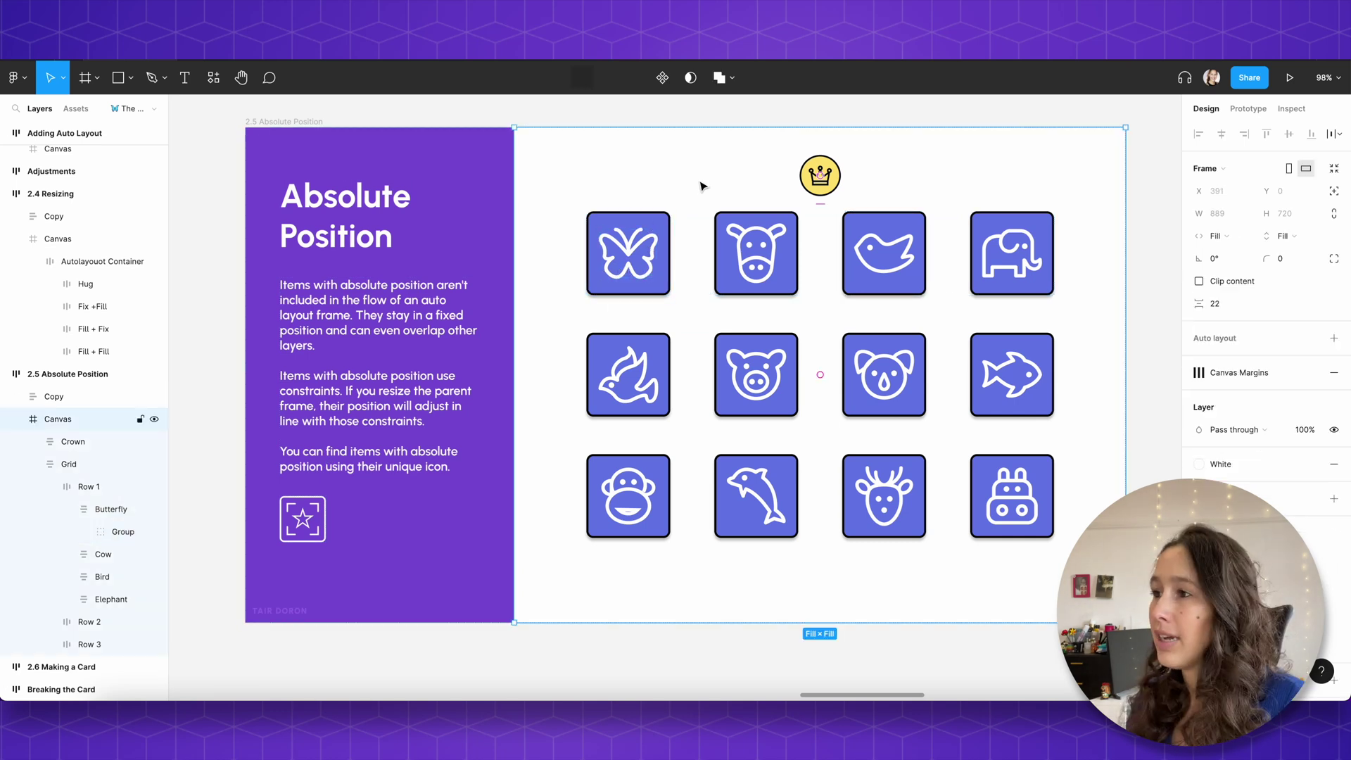
Step: Place the crown badge in the grid's flow between Row 2 and Row 3, and move it back out above the grid
{"action": "left_click", "coordinate": [820, 183]}
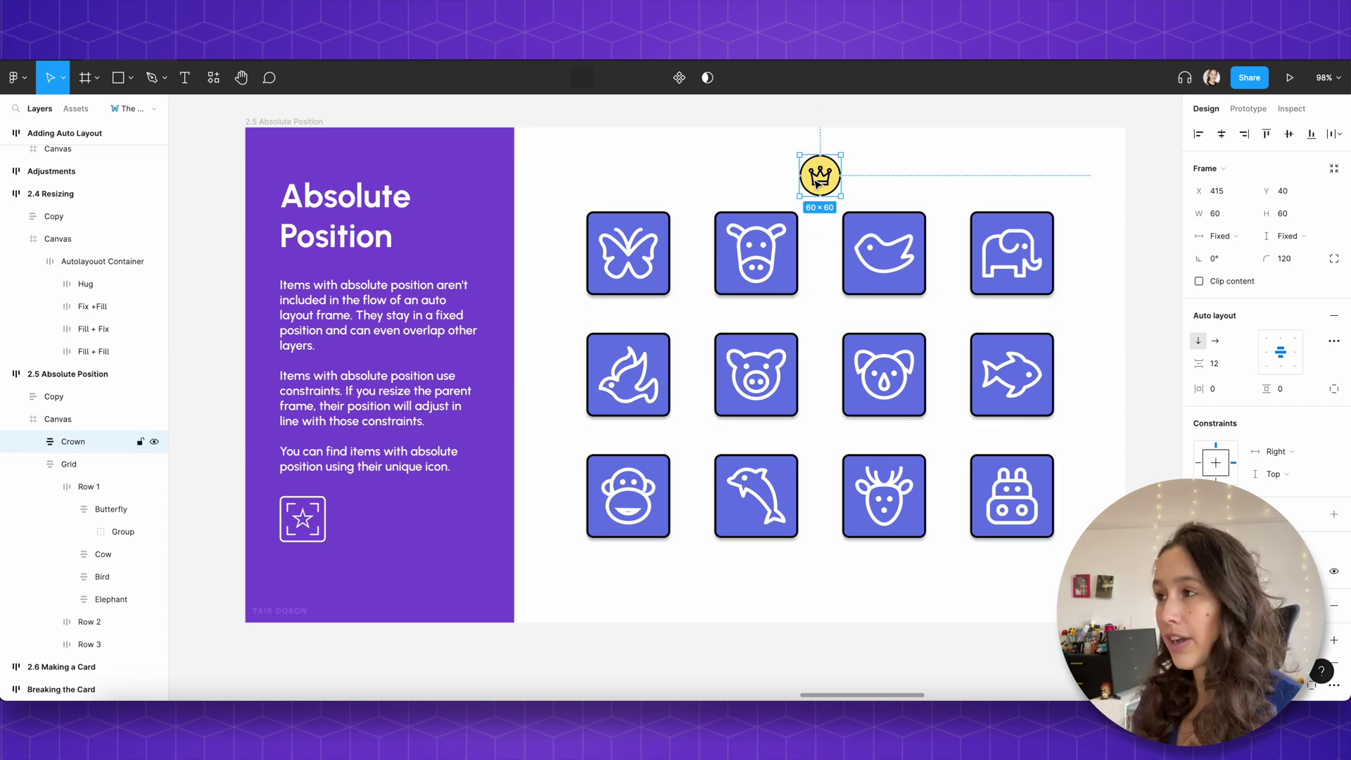
{"action": "left_click_drag", "start_coordinate": [816, 176], "coordinate": [760, 440]}
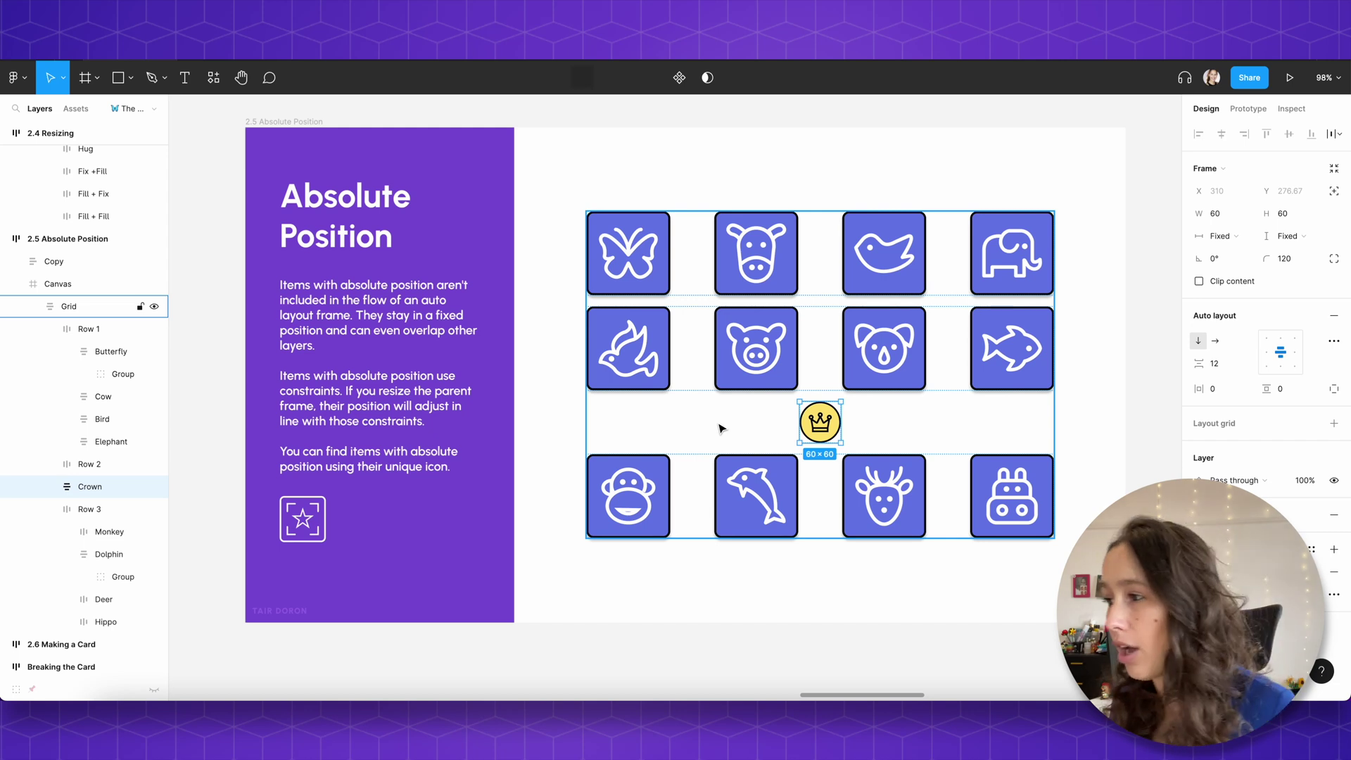
{"action": "left_click_drag", "start_coordinate": [88, 487], "coordinate": [77, 532]}
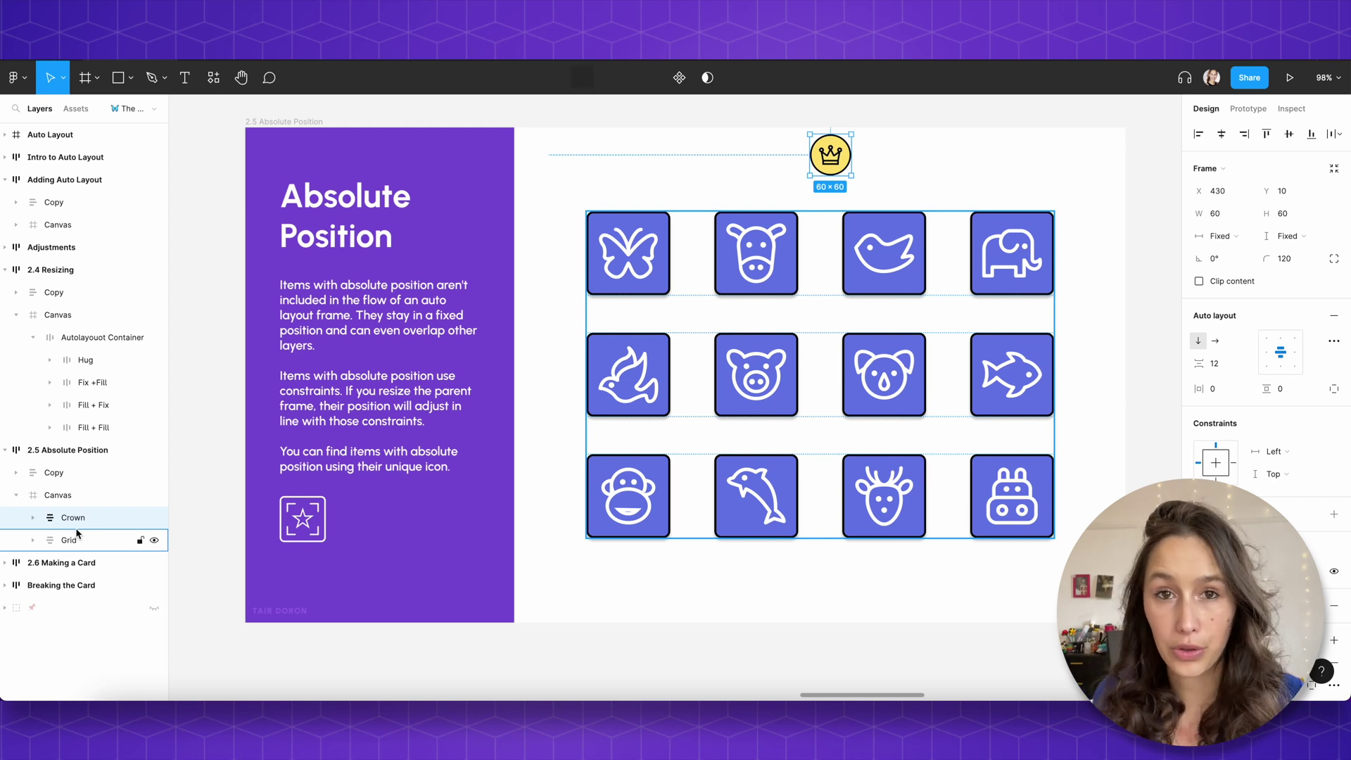
Step: Nest the crown badge in the Dolphin tile with absolute position, and place it at the tile's upper-right corner, about X 92, Y -21.5
{"action": "left_click_drag", "start_coordinate": [832, 156], "coordinate": [771, 486]}
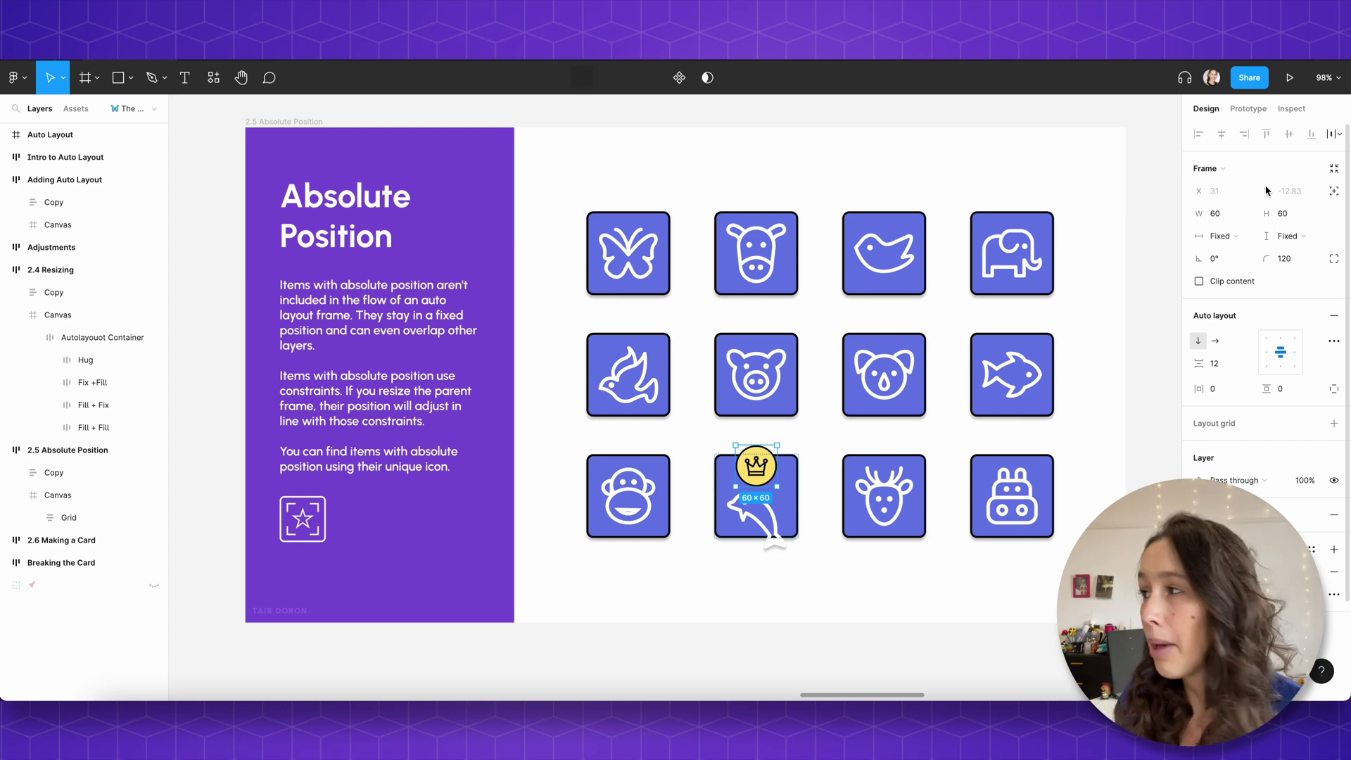
{"action": "left_click", "coordinate": [1337, 194]}
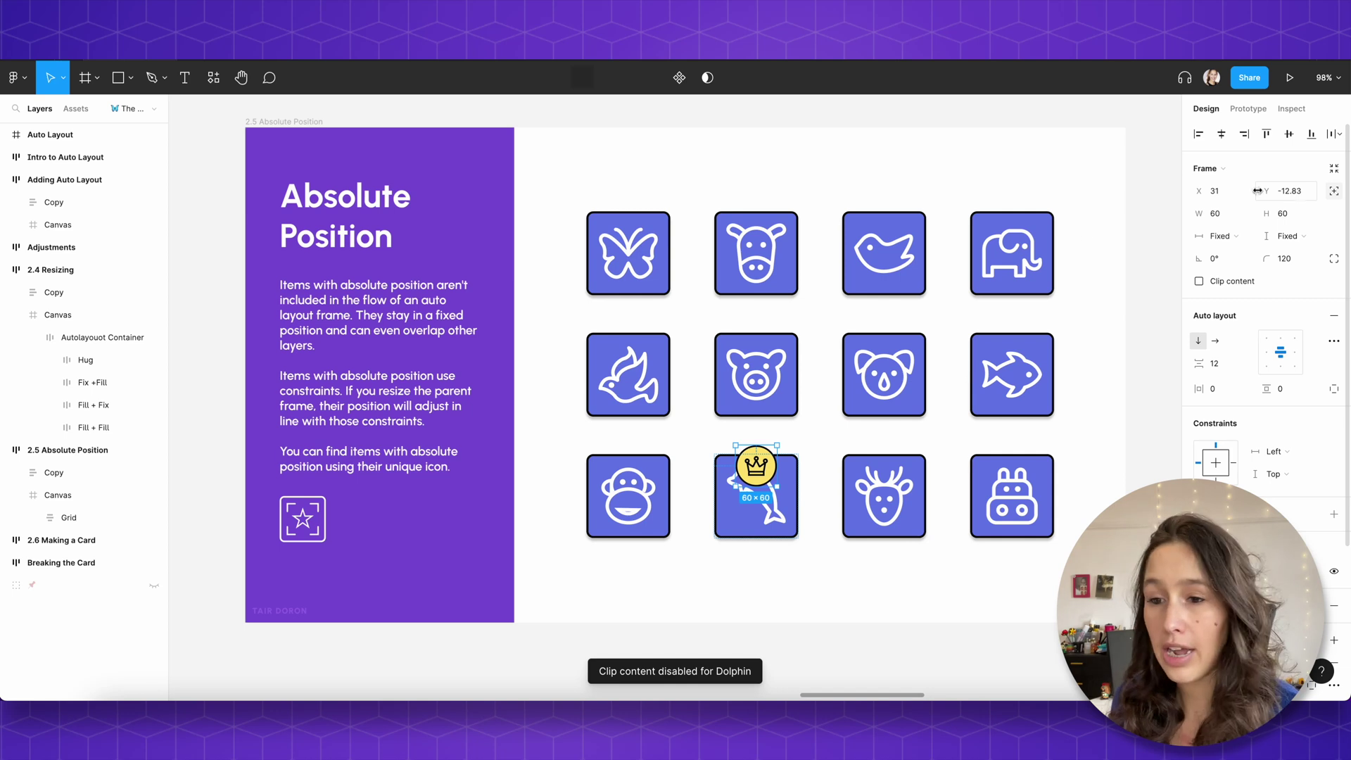
{"action": "scroll", "coordinate": [102, 493], "scroll_direction": "down", "scroll_amount": 3}
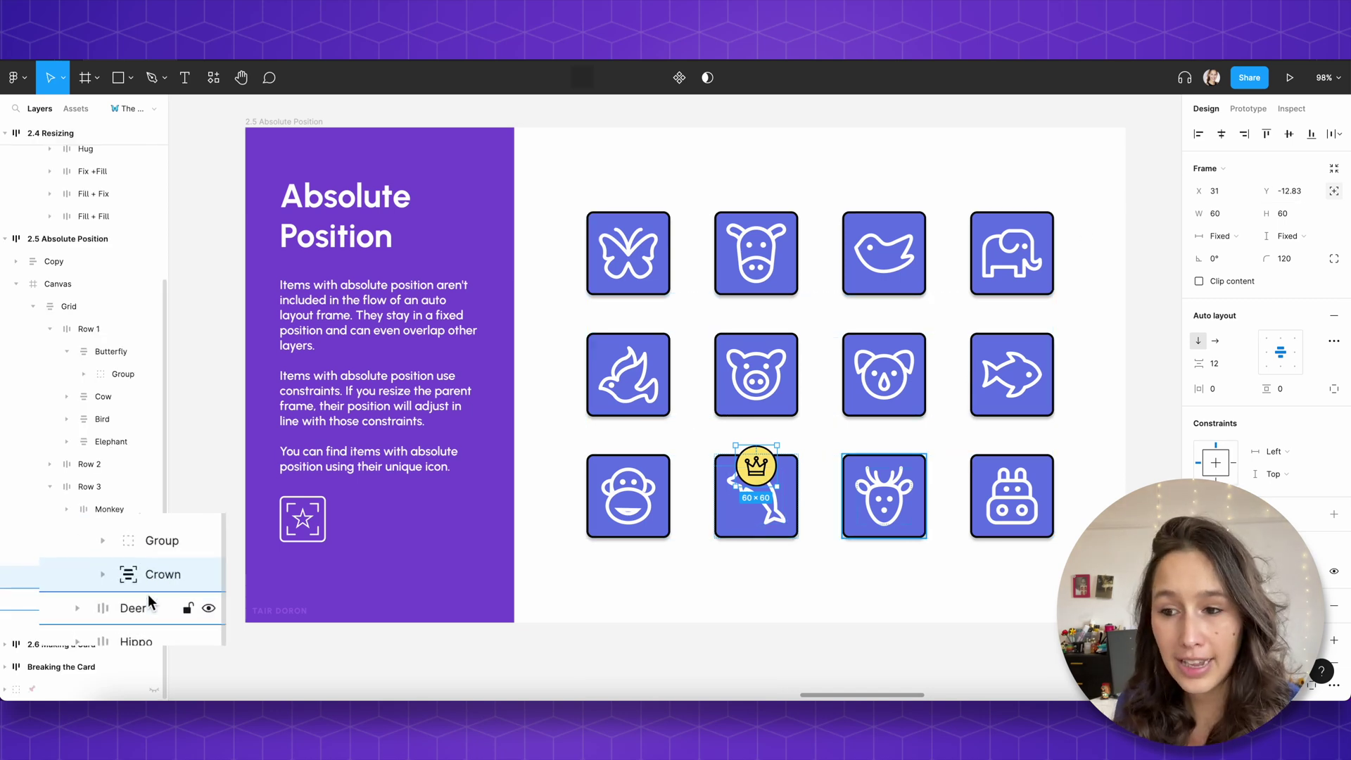
{"action": "left_click_drag", "start_coordinate": [168, 569], "coordinate": [214, 568]}
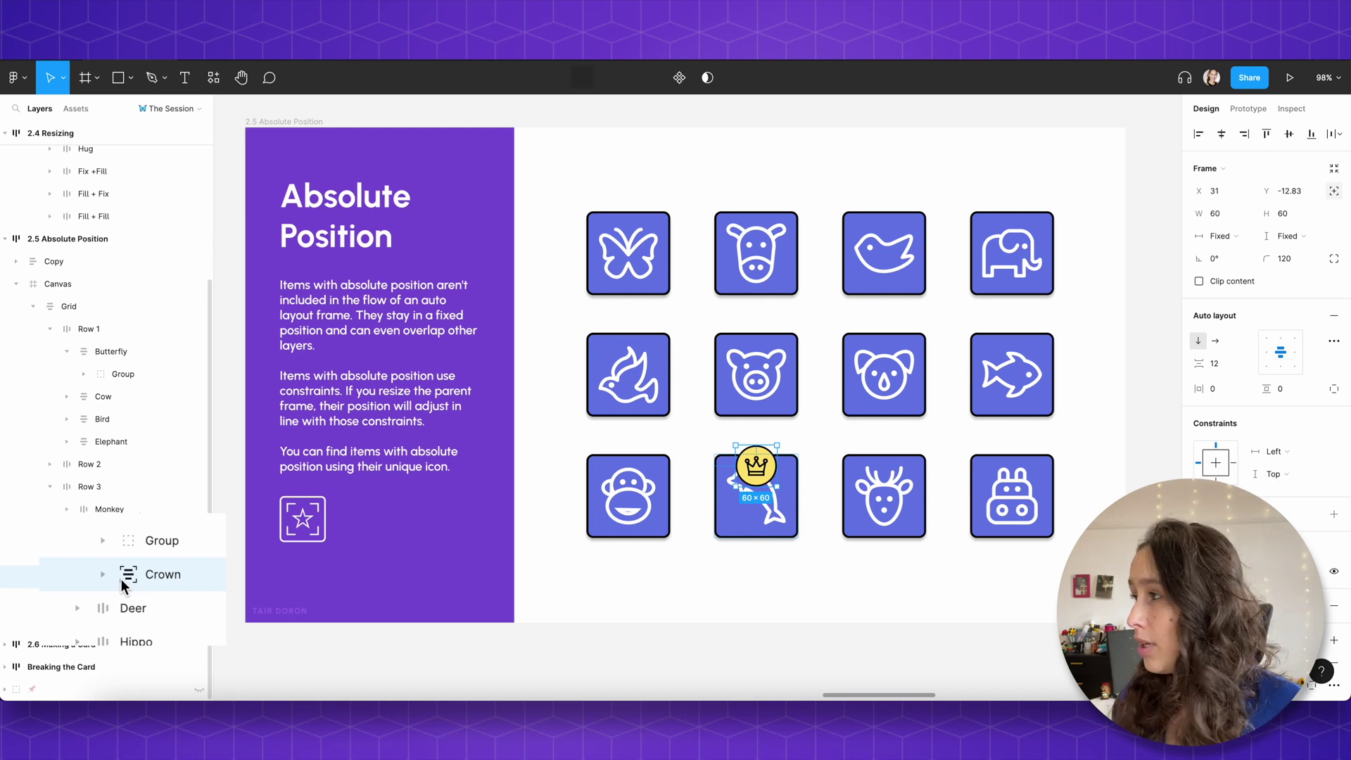
{"action": "left_click_drag", "start_coordinate": [759, 470], "coordinate": [800, 464]}
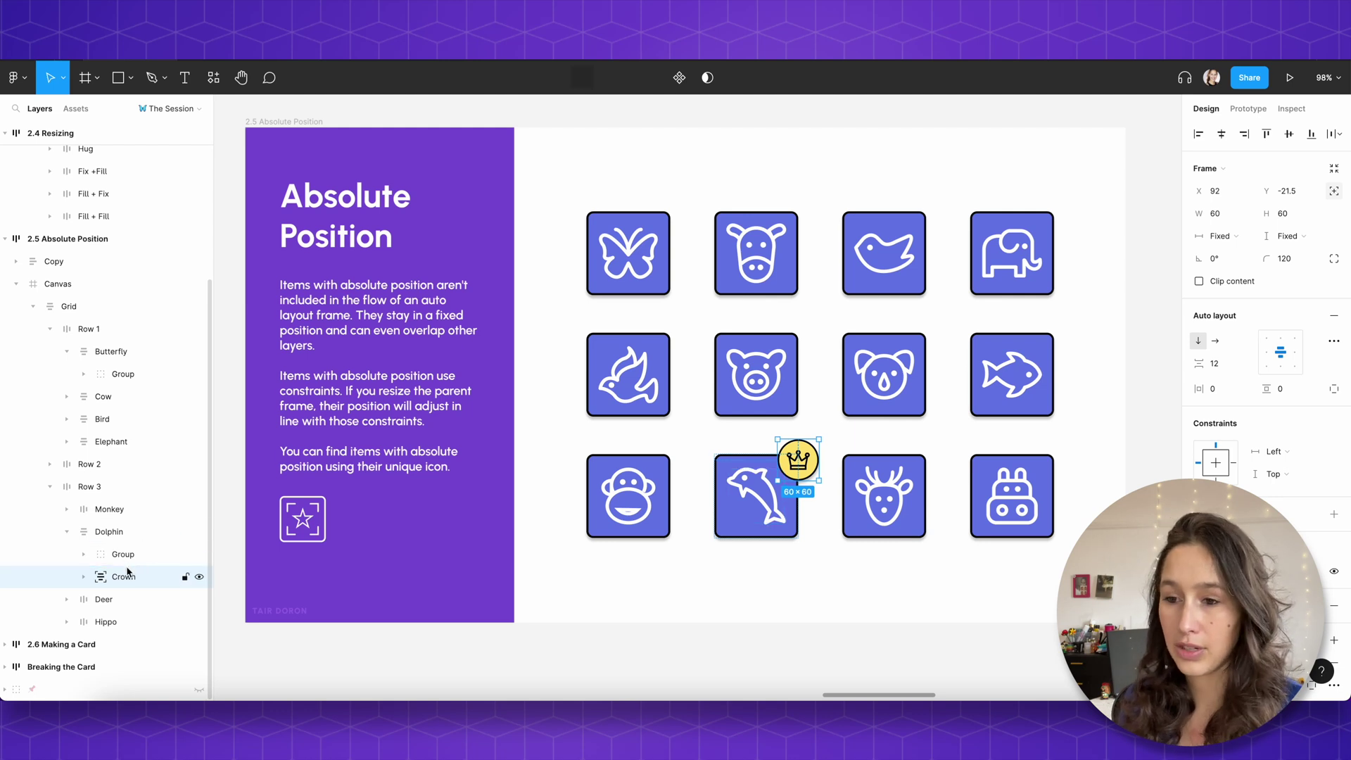
{"action": "left_click", "coordinate": [830, 634]}
Step: Collapse the Dolphin layer and shrink the whole animal grid to about 665 × 446
{"action": "double_click", "coordinate": [709, 364]}
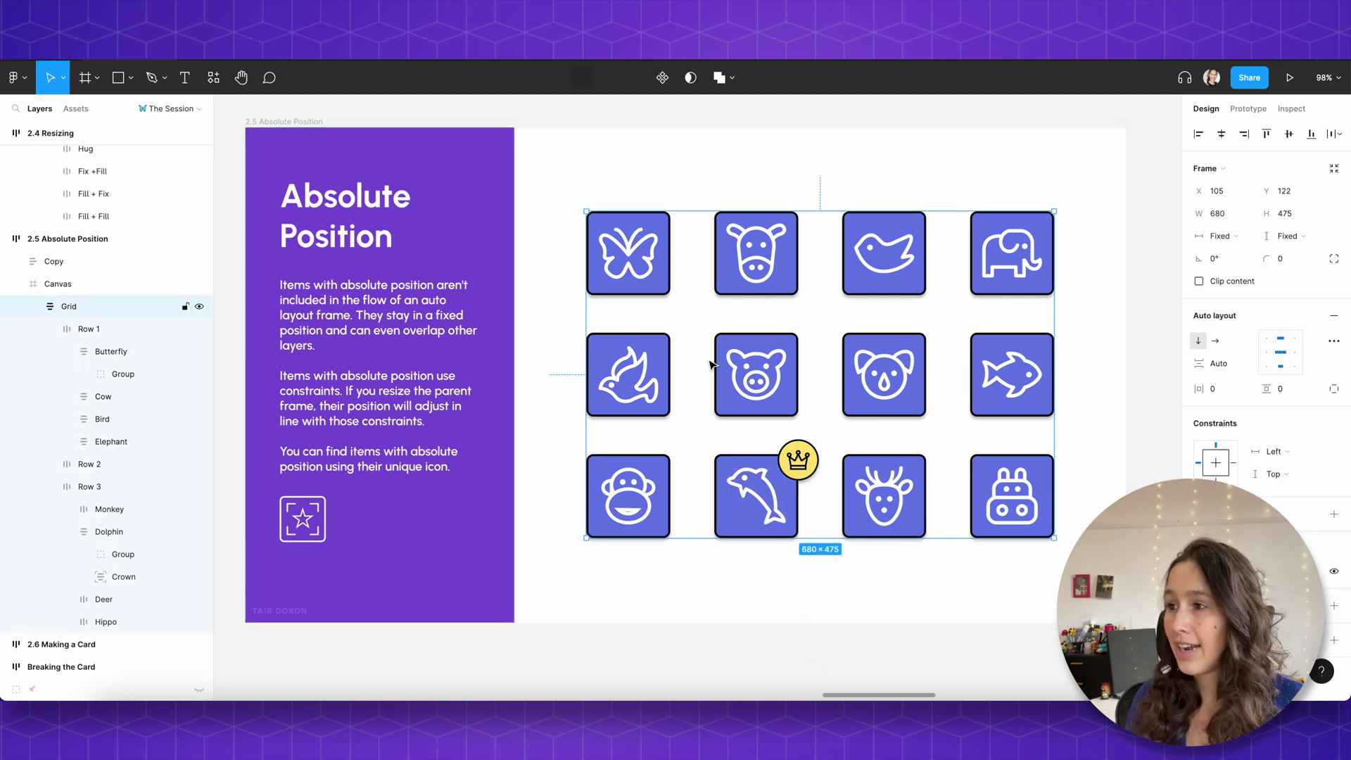
{"action": "left_click", "coordinate": [66, 536]}
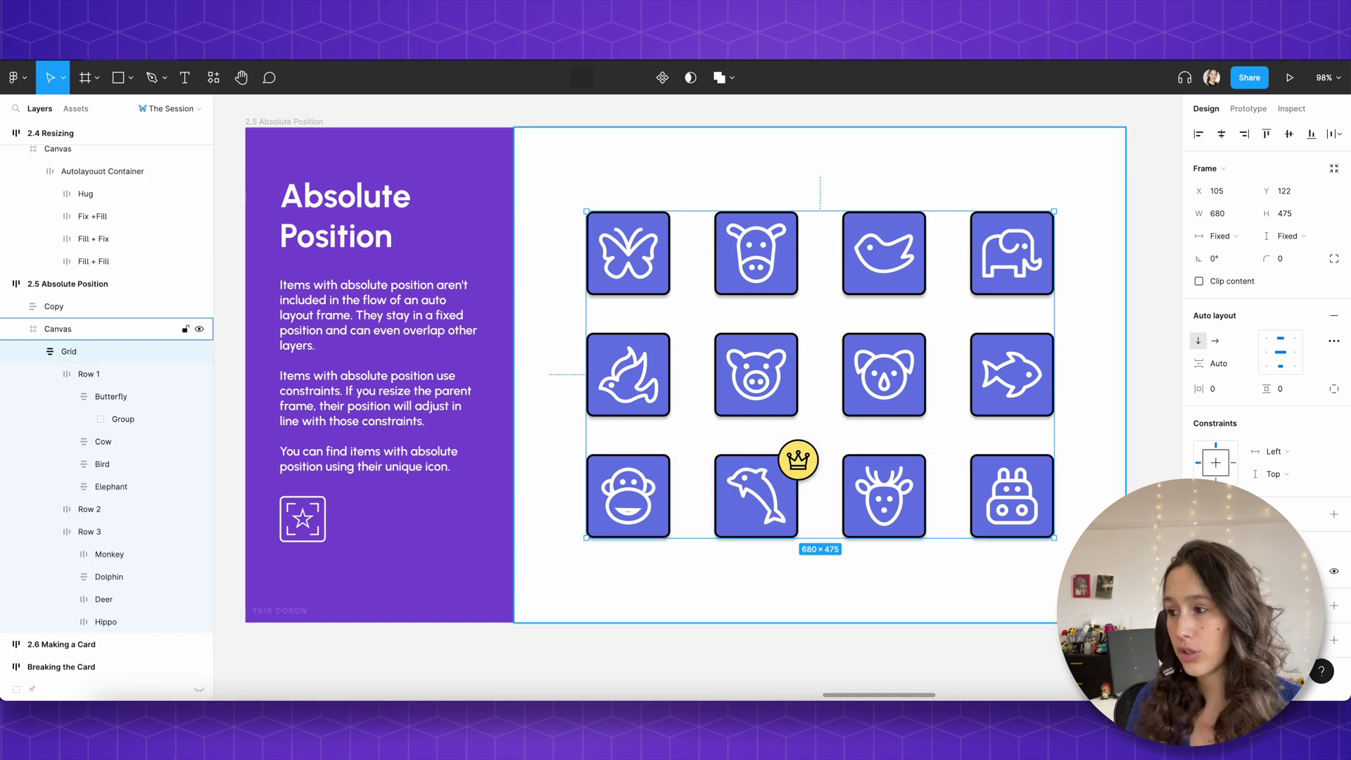
{"action": "mouse_move", "coordinate": [1053, 537]}
{"action": "left_mouse_down"}
{"action": "mouse_move", "coordinate": [922, 468]}
{"action": "mouse_move", "coordinate": [1131, 458]}
{"action": "mouse_move", "coordinate": [1071, 623]}
{"action": "mouse_move", "coordinate": [1061, 535]}
{"action": "mouse_move", "coordinate": [1045, 520]}
{"action": "left_mouse_up"}
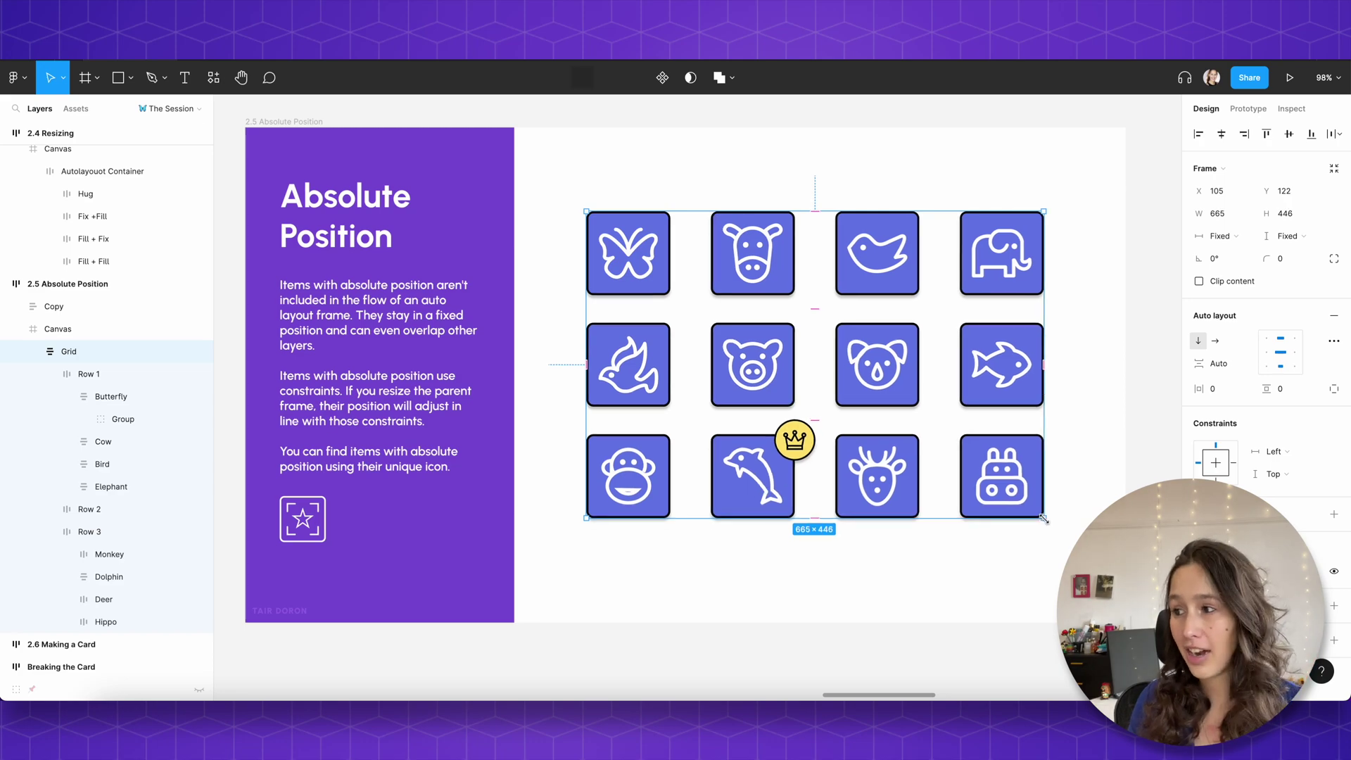